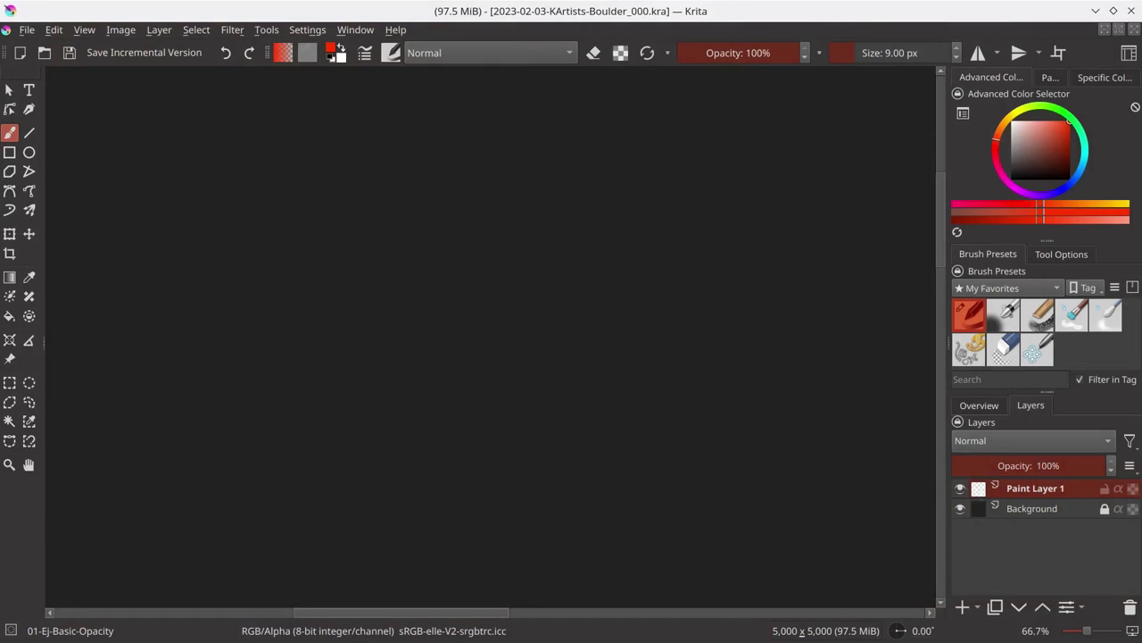
# Step: Show the Palette docker's colour swatches for the rock thumbnail
pyautogui.click(1050, 77)
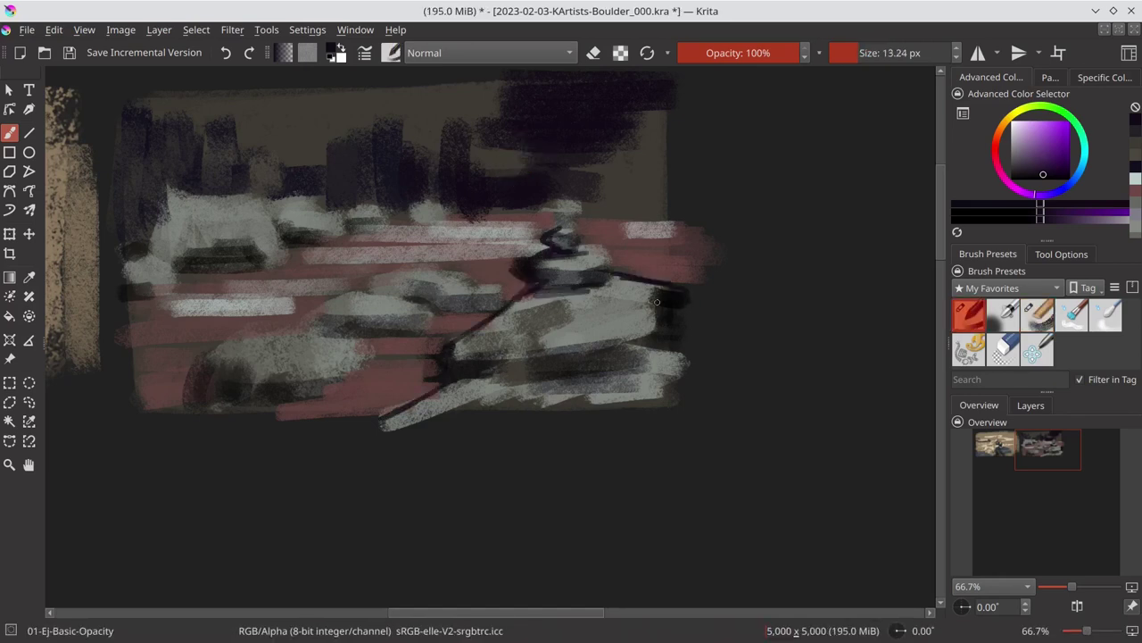
# Step: Trace dark contours around the lower-left rock, the central boulders and the rock by the figure's foot
pyautogui.moveTo(189, 367); pyautogui.dragTo(176, 403)
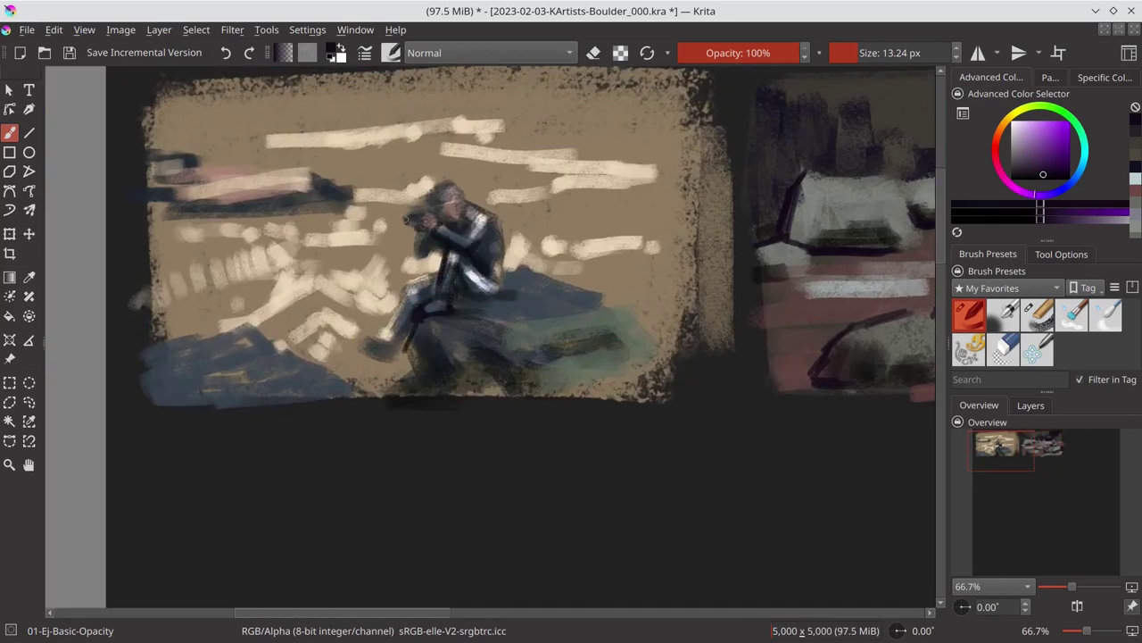
pyautogui.moveTo(426, 189)
pyautogui.mouseDown()
pyautogui.moveTo(466, 218)
pyautogui.moveTo(501, 278)
pyautogui.mouseUp()
pyautogui.moveTo(393, 332); pyautogui.dragTo(359, 355)
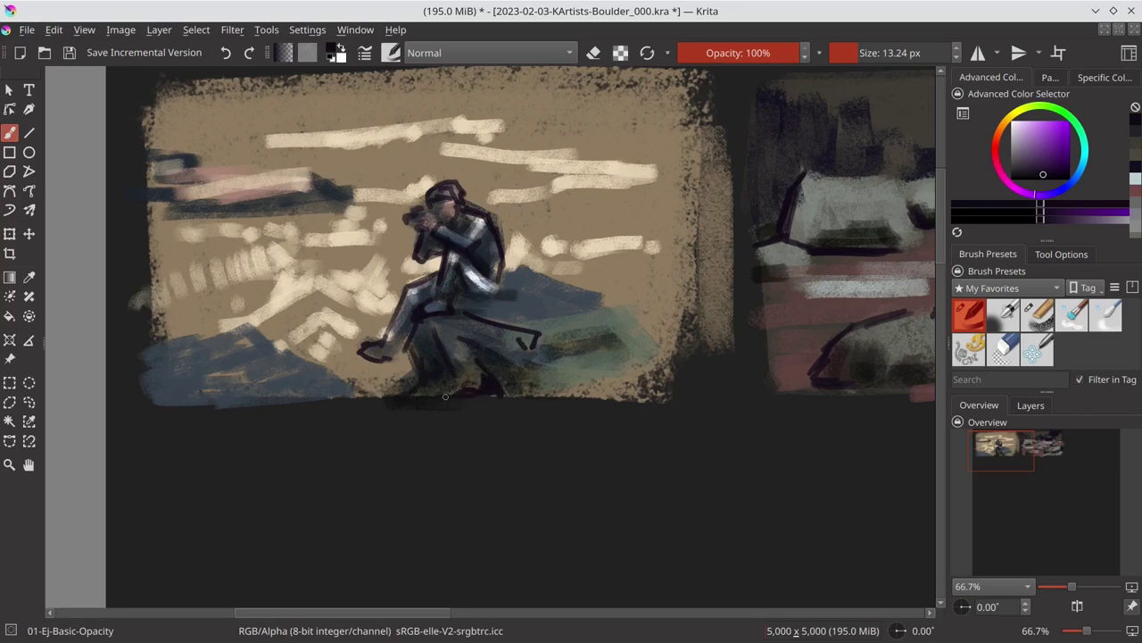
pyautogui.moveTo(518, 342); pyautogui.dragTo(580, 361)
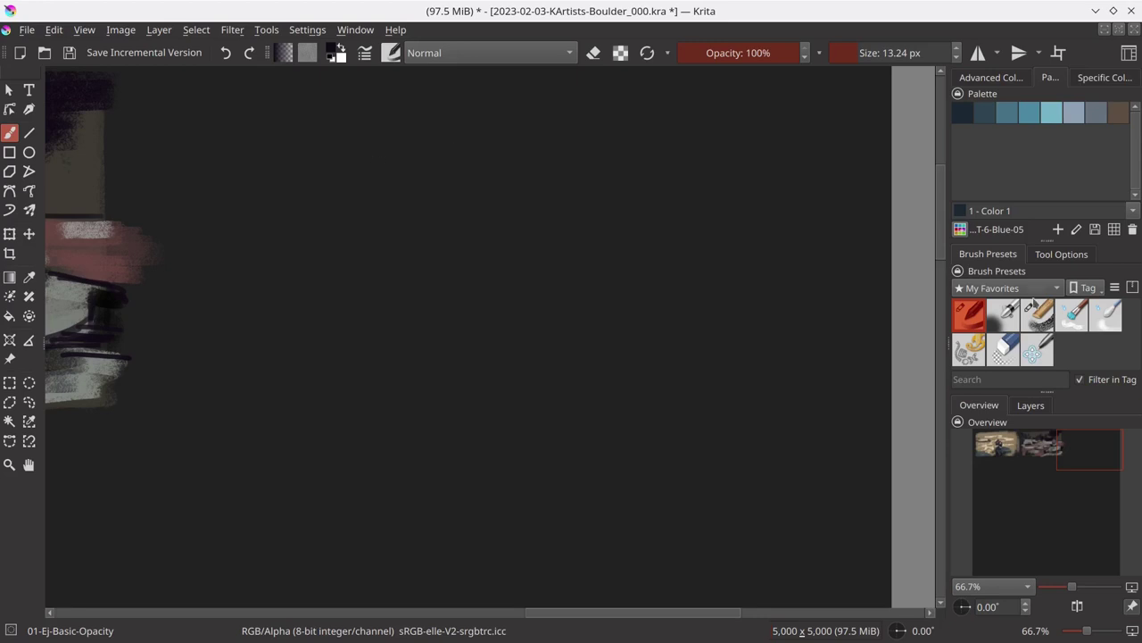
# Step: With the 03-Ej-Chalk-Grainy brush, paint a dark blue chalk frame and a light-blue rock shape
pyautogui.click(1036, 313)
pyautogui.moveTo(221, 116); pyautogui.dragTo(848, 280)
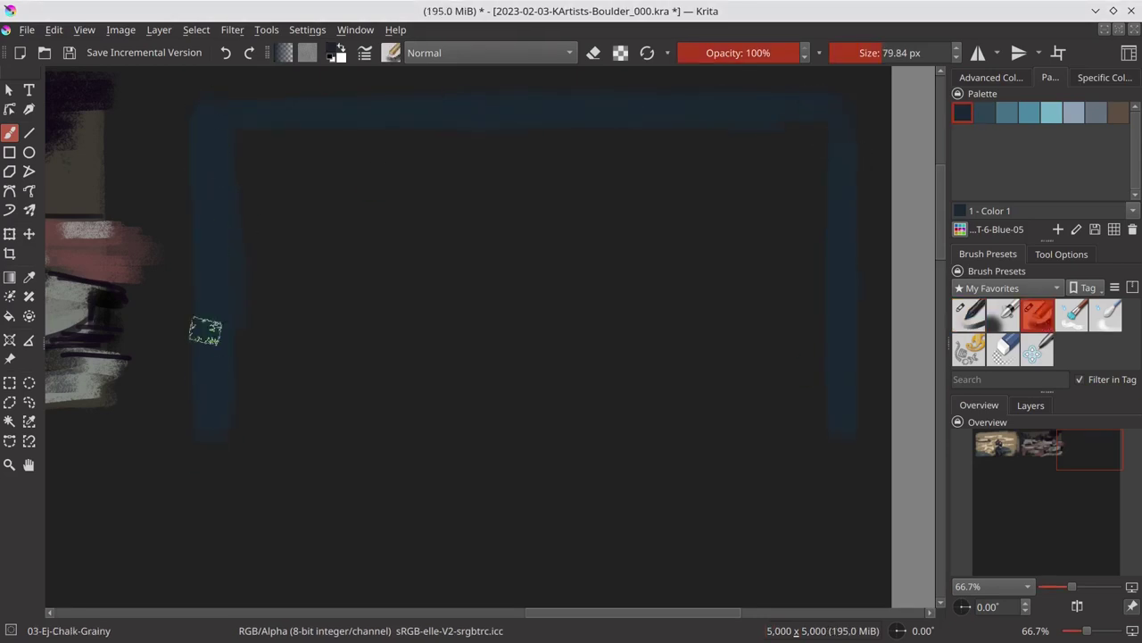
pyautogui.keyDown('shift'); pyautogui.moveTo(602, 477); pyautogui.dragTo(845, 430); pyautogui.keyUp('shift')
pyautogui.moveTo(247, 204)
pyautogui.mouseDown()
pyautogui.moveTo(401, 191)
pyautogui.moveTo(490, 438)
pyautogui.moveTo(808, 185)
pyautogui.moveTo(742, 385)
pyautogui.mouseUp()
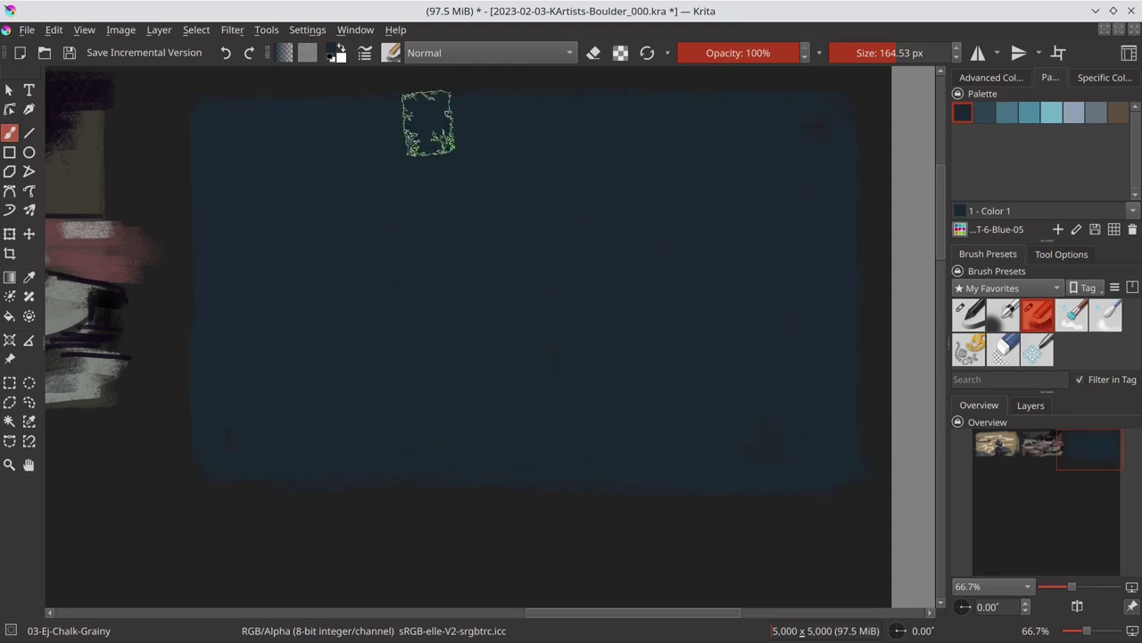
pyautogui.keyDown('shift'); pyautogui.moveTo(473, 249); pyautogui.dragTo(411, 250); pyautogui.keyUp('shift')
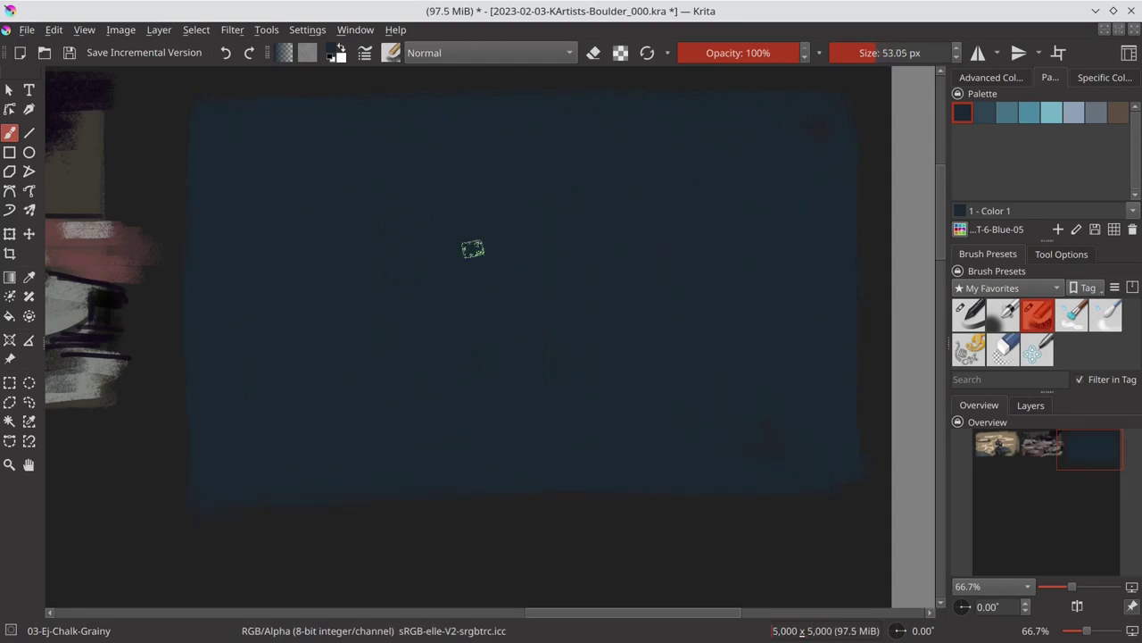
pyautogui.moveTo(220, 234)
pyautogui.mouseDown()
pyautogui.moveTo(307, 268)
pyautogui.moveTo(364, 320)
pyautogui.moveTo(452, 340)
pyautogui.mouseUp()
# Step: Shade the rock in Multiply mode, then add light cyan chalk strokes in Normal mode
pyautogui.hotkey('alt', 'shift', 'm')
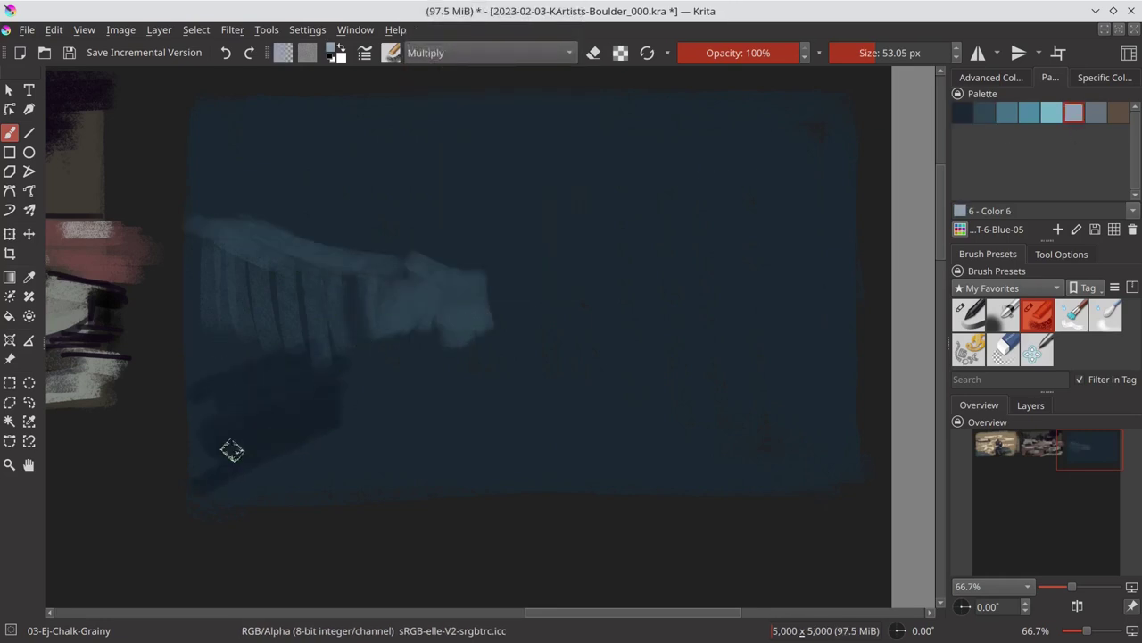
pyautogui.moveTo(229, 449)
pyautogui.mouseDown()
pyautogui.moveTo(324, 344)
pyautogui.moveTo(354, 344)
pyautogui.moveTo(185, 290)
pyautogui.moveTo(306, 459)
pyautogui.mouseUp()
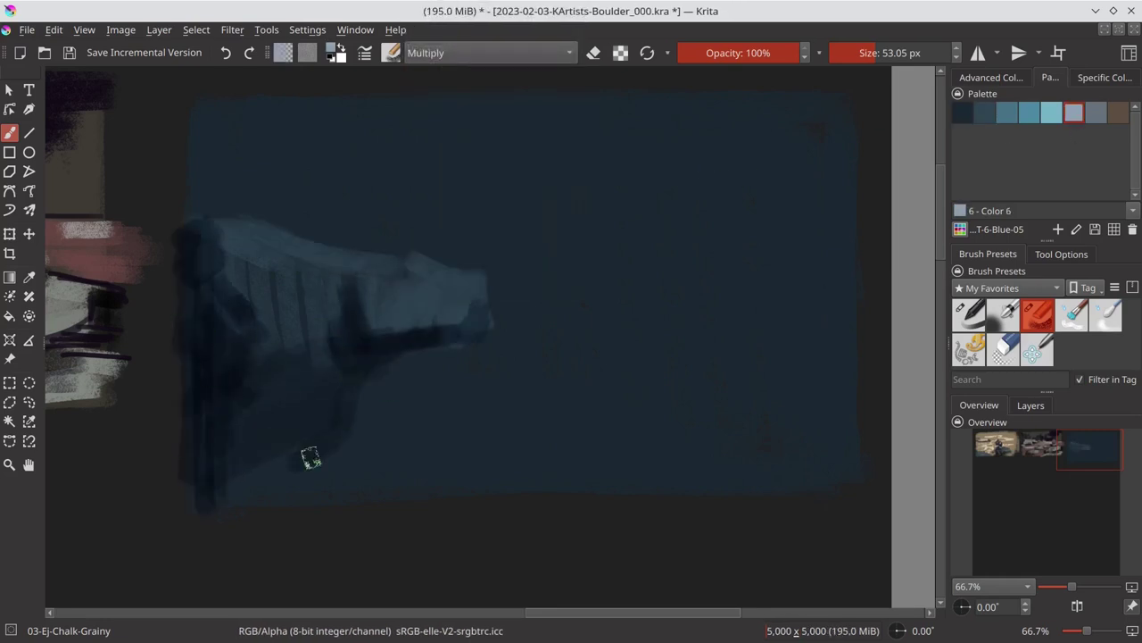
pyautogui.hotkey('alt', 'shift', 'n')
pyautogui.moveTo(379, 382); pyautogui.dragTo(643, 382)
pyautogui.moveTo(553, 313)
pyautogui.mouseDown()
pyautogui.moveTo(504, 344)
pyautogui.moveTo(737, 342)
pyautogui.moveTo(367, 401)
pyautogui.moveTo(616, 419)
pyautogui.moveTo(521, 460)
pyautogui.moveTo(656, 487)
pyautogui.mouseUp()
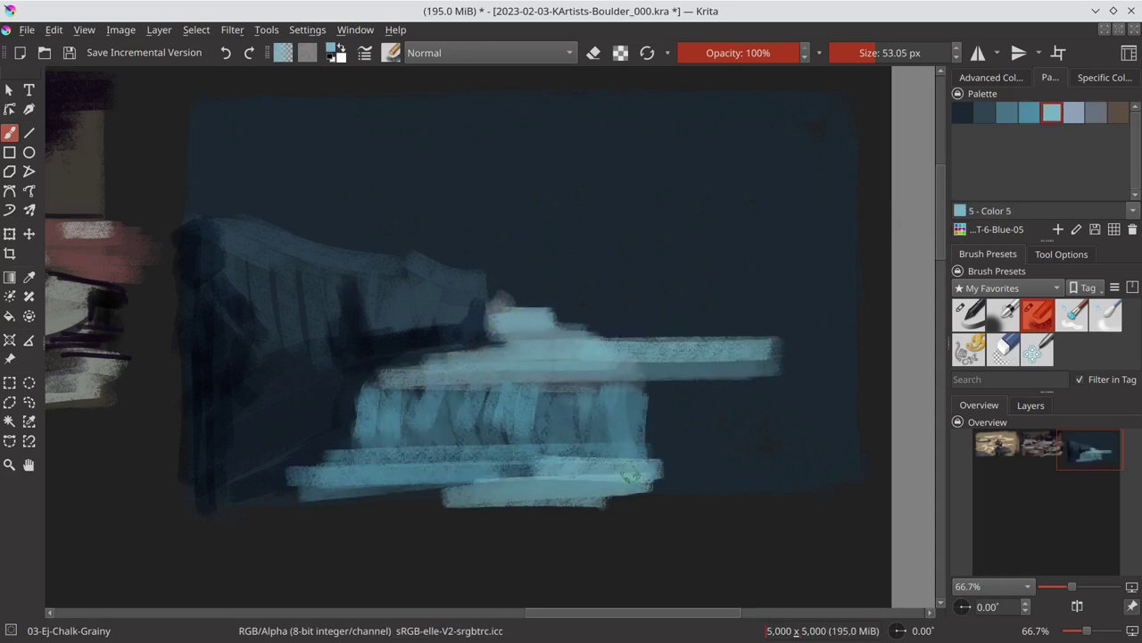
pyautogui.moveTo(794, 370); pyautogui.dragTo(647, 446)
pyautogui.moveTo(308, 246); pyautogui.dragTo(388, 290)
pyautogui.moveTo(500, 299)
pyautogui.mouseDown()
pyautogui.moveTo(541, 264)
pyautogui.moveTo(589, 304)
pyautogui.moveTo(709, 204)
pyautogui.moveTo(861, 322)
pyautogui.mouseUp()
# Step: Darken the right side with Multiply shadow strokes, enlarging the brush to about 112 px
pyautogui.click(475, 52)
pyautogui.click(475, 80)
pyautogui.moveTo(546, 330)
pyautogui.mouseDown()
pyautogui.moveTo(734, 319)
pyautogui.moveTo(631, 224)
pyautogui.moveTo(808, 120)
pyautogui.mouseUp()
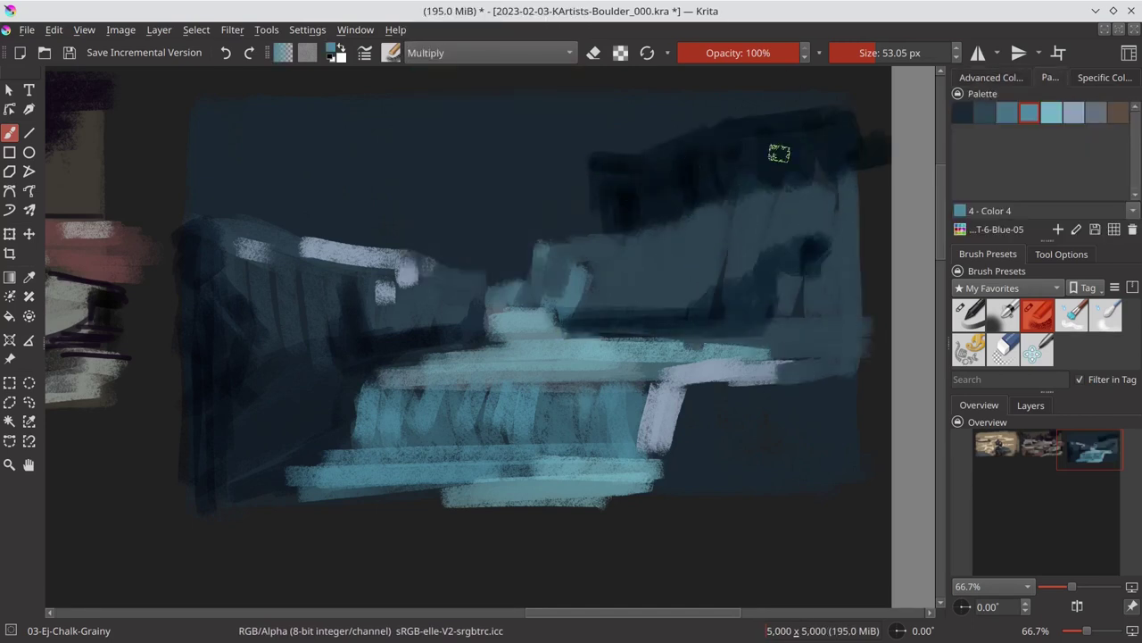
pyautogui.moveTo(799, 234); pyautogui.dragTo(676, 434)
pyautogui.moveTo(651, 482); pyautogui.dragTo(883, 473)
pyautogui.moveTo(580, 268); pyautogui.dragTo(874, 326)
pyautogui.moveTo(670, 248); pyautogui.dragTo(856, 205)
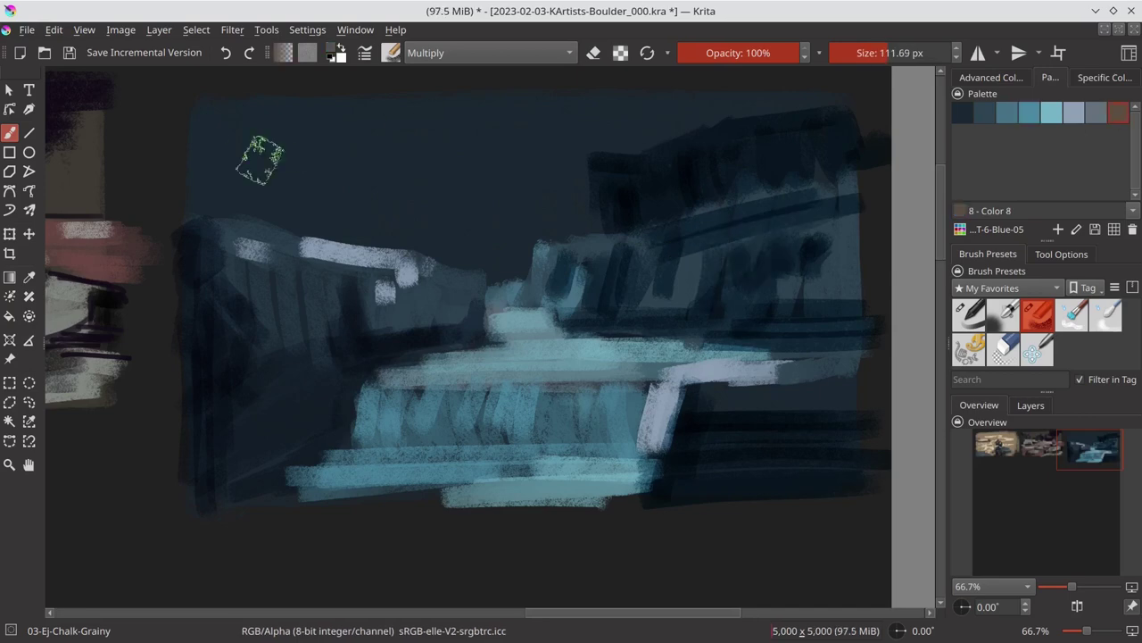
# Step: In Color Dodge mode, paint a brown top band and glowing orange-red rock highlights at about 43 px
pyautogui.hotkey('alt', 'shift', 'd')
pyautogui.moveTo(259, 160)
pyautogui.mouseDown()
pyautogui.moveTo(331, 174)
pyautogui.moveTo(884, 98)
pyautogui.mouseUp()
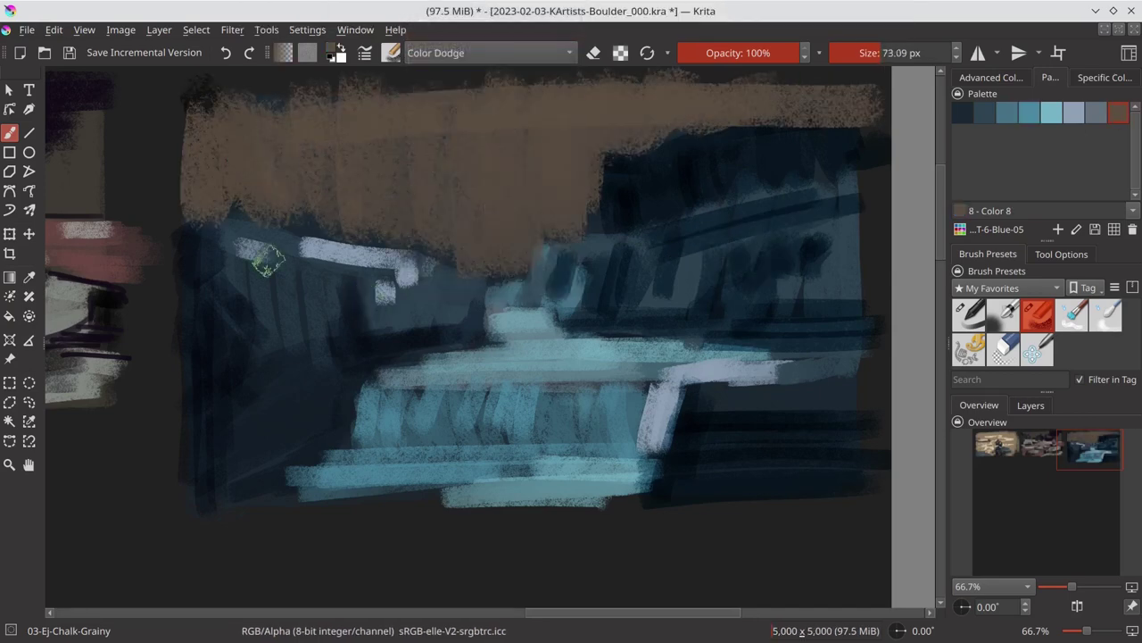
pyautogui.moveTo(192, 233); pyautogui.dragTo(482, 277)
pyautogui.moveTo(678, 393); pyautogui.dragTo(839, 365)
pyautogui.moveTo(500, 366); pyautogui.dragTo(827, 357)
pyautogui.moveTo(366, 513); pyautogui.dragTo(616, 500)
pyautogui.moveTo(544, 259); pyautogui.dragTo(786, 219)
# Step: Zoom out, set blending back to Normal, and move the view to empty canvas
pyautogui.press('-')
pyautogui.press('-')
pyautogui.press('-')
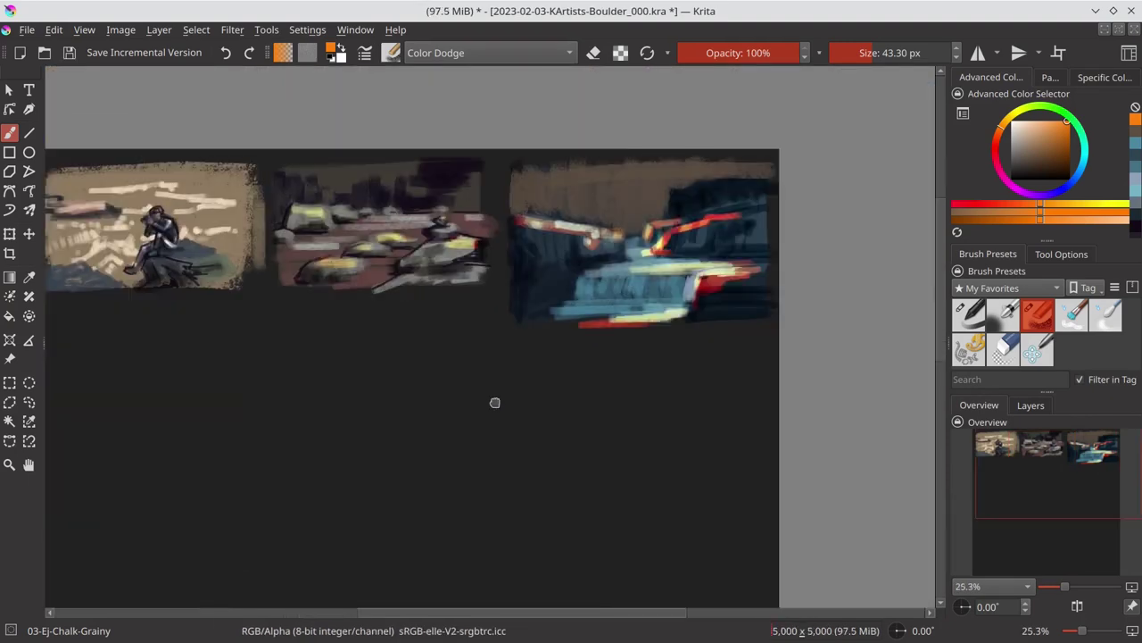
pyautogui.click(486, 53)
pyautogui.click(459, 107)
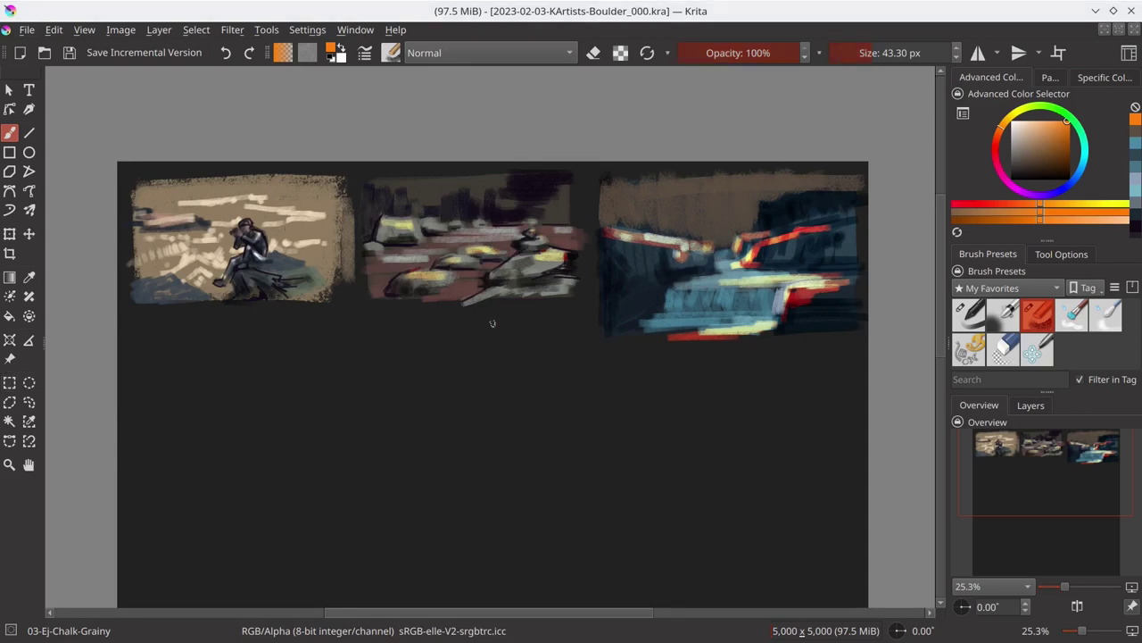
pyautogui.click(417, 383)
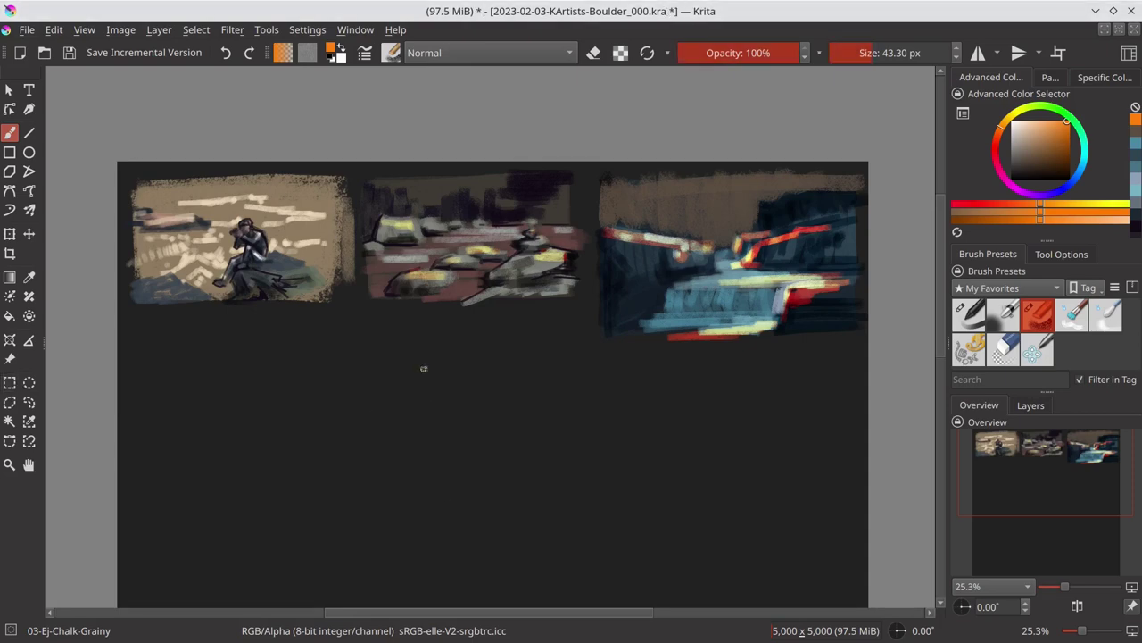
pyautogui.moveTo(423, 369); pyautogui.dragTo(477, 413)
pyautogui.scroll(3, 477, 414)
# Step: Fill a new rectangle with broad orange chalk strokes
pyautogui.moveTo(163, 441)
pyautogui.mouseDown()
pyautogui.moveTo(153, 114)
pyautogui.moveTo(465, 104)
pyautogui.moveTo(256, 84)
pyautogui.moveTo(501, 280)
pyautogui.mouseUp()
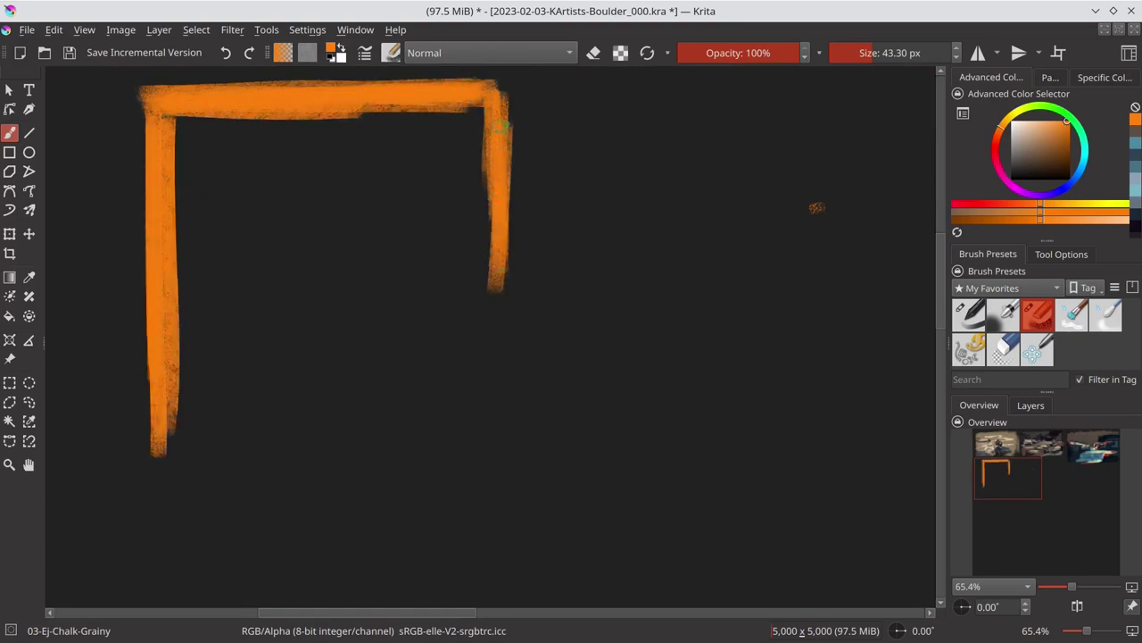
pyautogui.moveTo(502, 125); pyautogui.dragTo(522, 549)
pyautogui.moveTo(165, 571); pyautogui.dragTo(460, 570)
pyautogui.moveTo(160, 116); pyautogui.dragTo(165, 527)
pyautogui.moveTo(214, 116); pyautogui.dragTo(237, 513)
pyautogui.moveTo(268, 121); pyautogui.dragTo(290, 527)
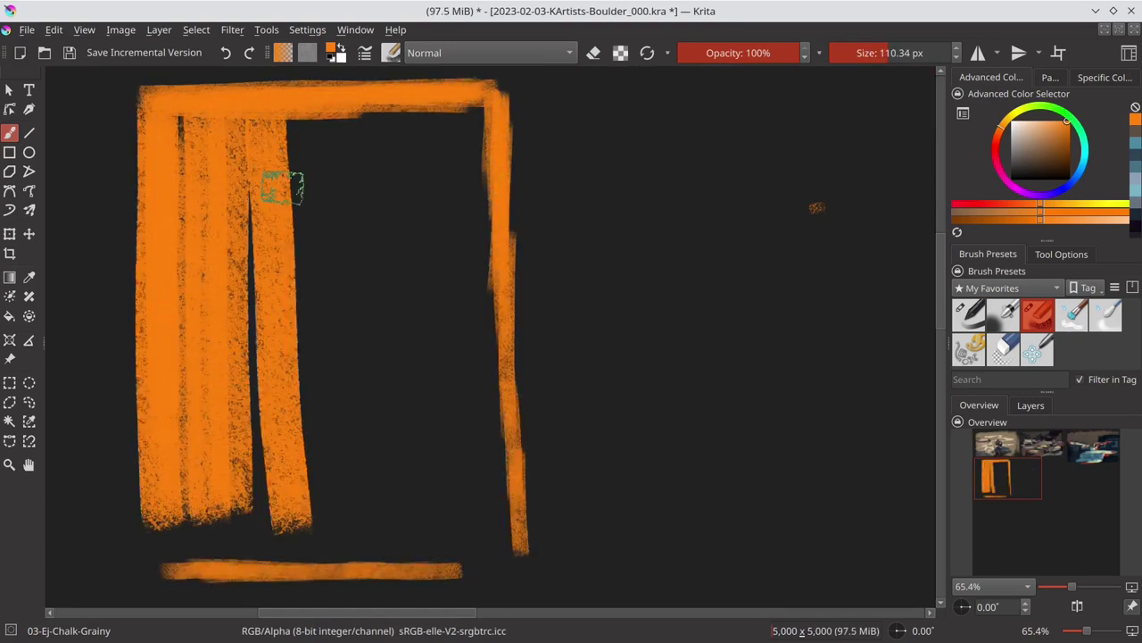
pyautogui.moveTo(282, 188)
pyautogui.mouseDown()
pyautogui.moveTo(357, 199)
pyautogui.moveTo(267, 447)
pyautogui.moveTo(509, 535)
pyautogui.mouseUp()
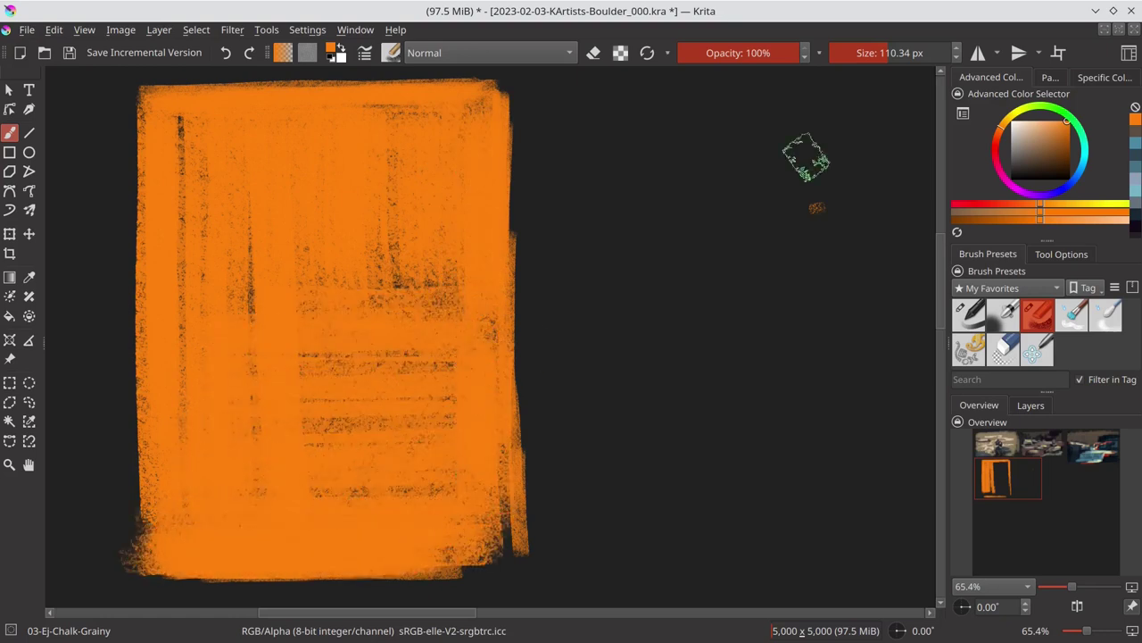
# Step: Block in the purple seated figure and a teal dab beneath it
pyautogui.moveTo(254, 424)
pyautogui.mouseDown()
pyautogui.moveTo(303, 332)
pyautogui.moveTo(250, 393)
pyautogui.moveTo(357, 401)
pyautogui.mouseUp()
pyautogui.press('[')
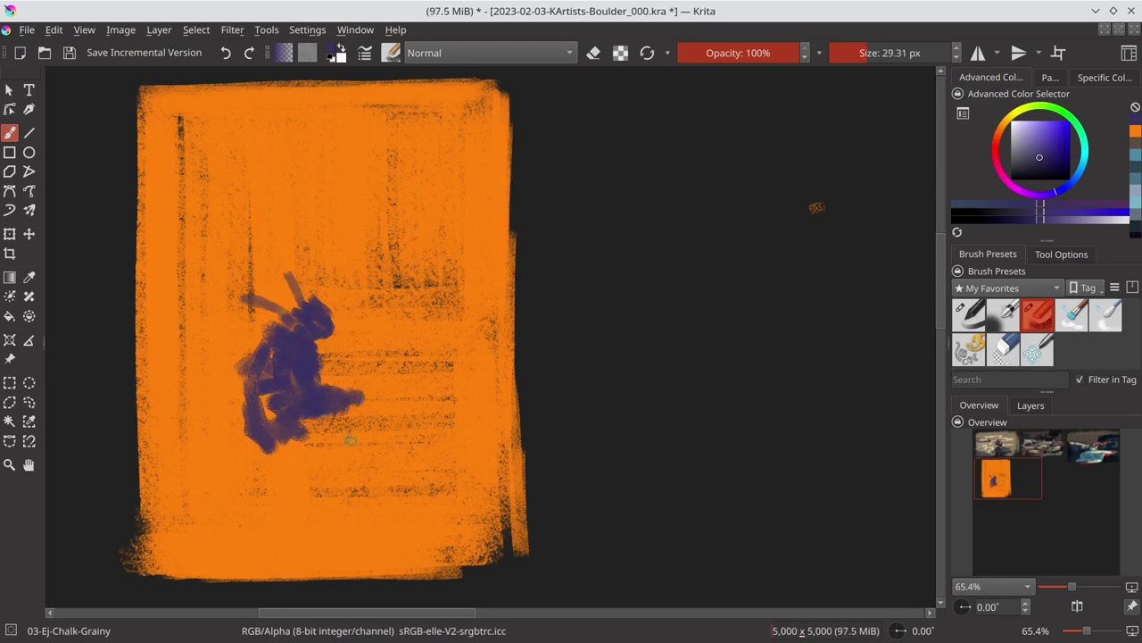
pyautogui.moveTo(268, 437)
pyautogui.mouseDown()
pyautogui.moveTo(330, 439)
pyautogui.moveTo(194, 470)
pyautogui.mouseUp()
pyautogui.click(1051, 76)
pyautogui.click(1073, 112)
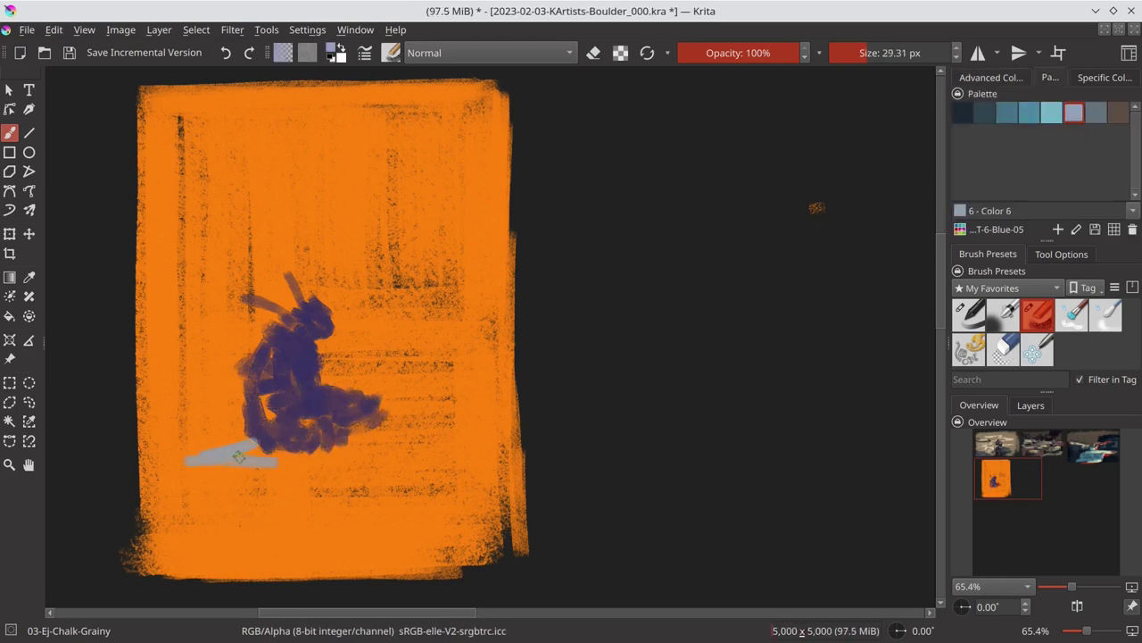
pyautogui.moveTo(350, 442); pyautogui.dragTo(371, 450)
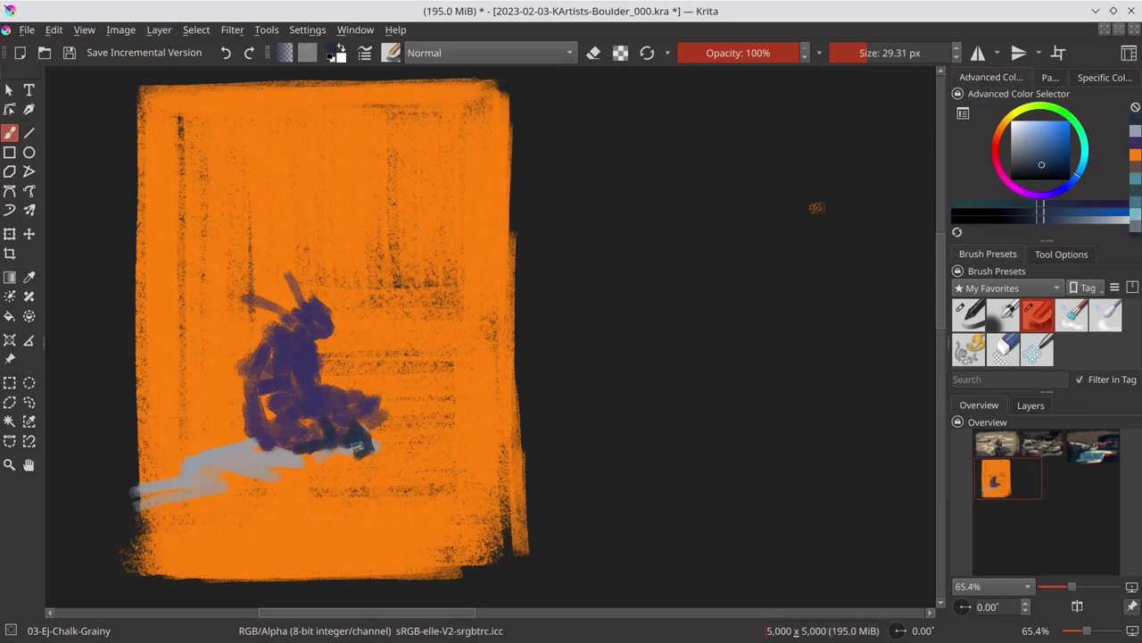
# Step: Paint the pale gray rock under the figure and a dark guitar neck across it
pyautogui.click(962, 112)
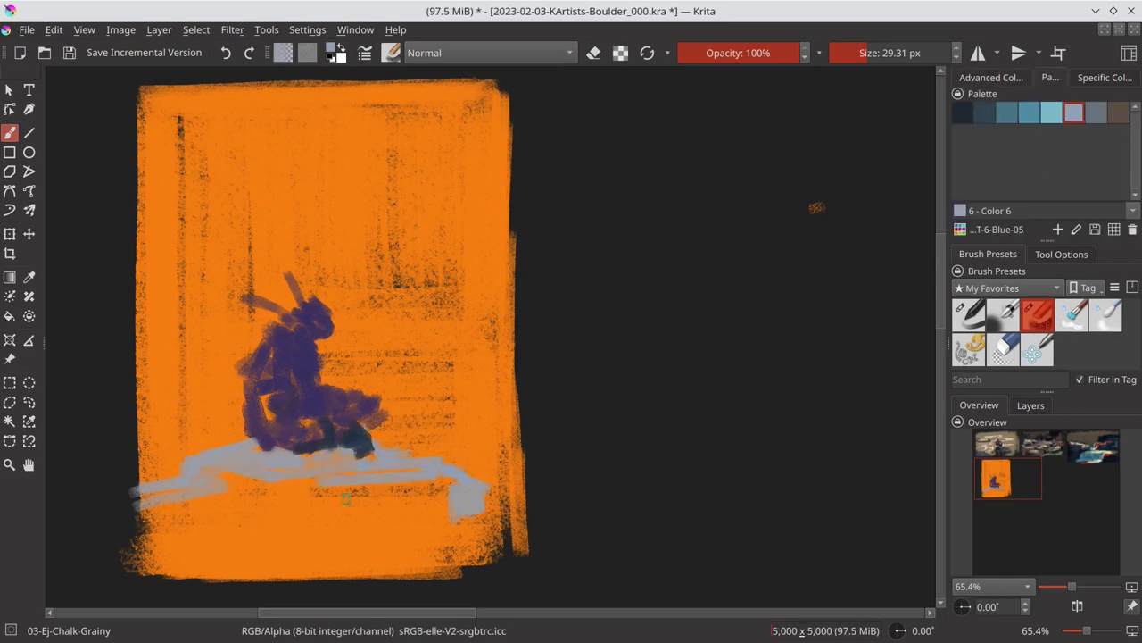
pyautogui.press(']')
pyautogui.press(']')
pyautogui.press(']')
pyautogui.moveTo(134, 513); pyautogui.dragTo(482, 513)
pyautogui.moveTo(375, 526)
pyautogui.mouseDown()
pyautogui.moveTo(527, 527)
pyautogui.moveTo(302, 560)
pyautogui.mouseUp()
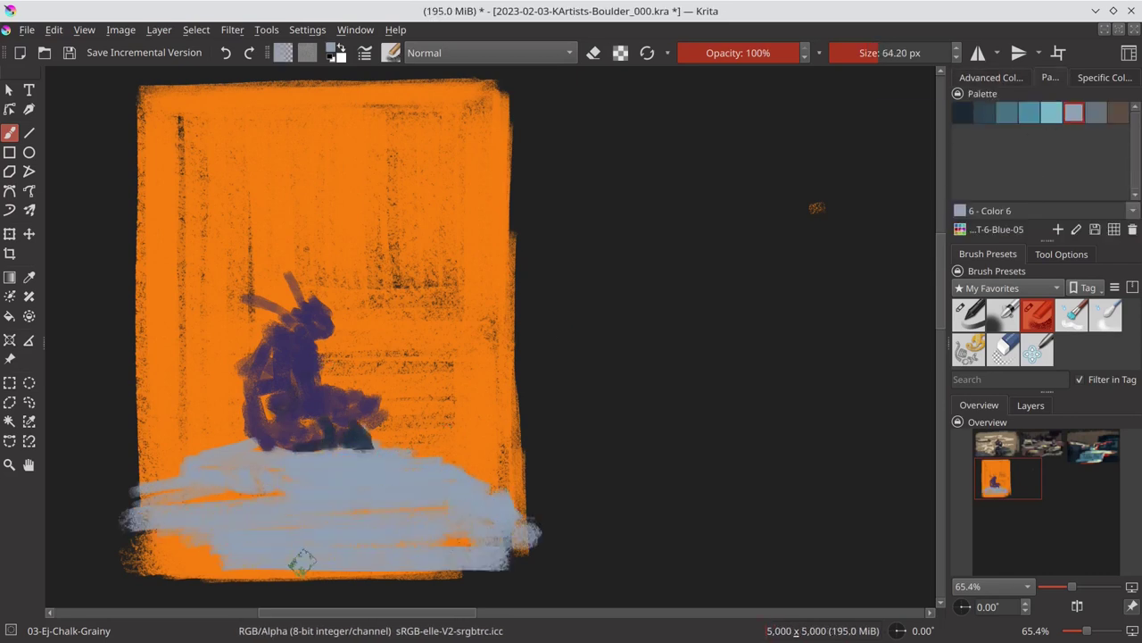
pyautogui.press('[')
pyautogui.moveTo(236, 489)
pyautogui.mouseDown()
pyautogui.moveTo(393, 502)
pyautogui.moveTo(502, 528)
pyautogui.mouseUp()
pyautogui.keyDown('ctrl'); pyautogui.click(407, 452); pyautogui.keyUp('ctrl')
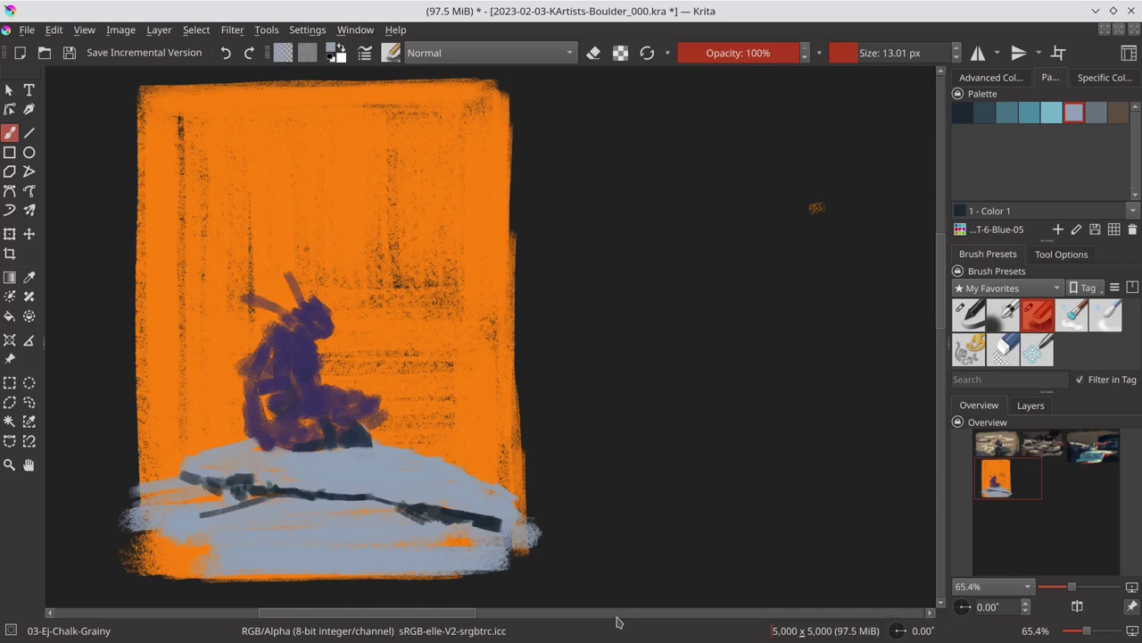
# Step: Save the painting and switch to a thin basic brush, zoomed in on the figure
pyautogui.hotkey('ctrl', 's')
pyautogui.press('/')
pyautogui.scroll(5, 480, 335)
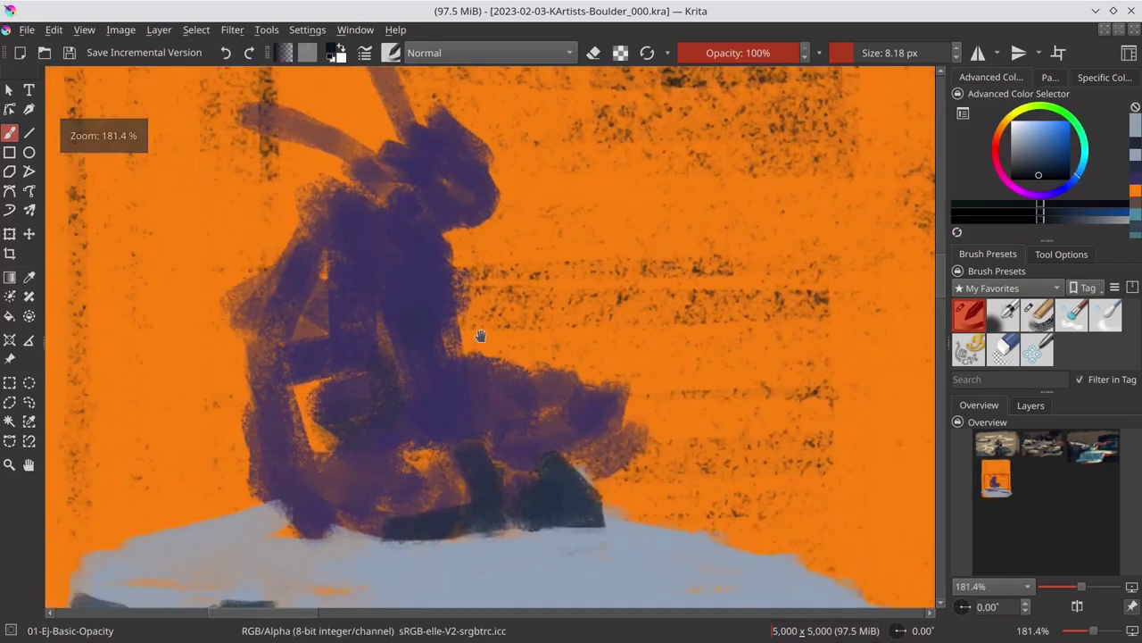
pyautogui.scroll(1, 481, 335)
# Step: Ink black outlines for the figure's head, shoulder, back, arm and torso
pyautogui.moveTo(307, 195)
pyautogui.mouseDown()
pyautogui.moveTo(336, 171)
pyautogui.moveTo(386, 199)
pyautogui.mouseUp()
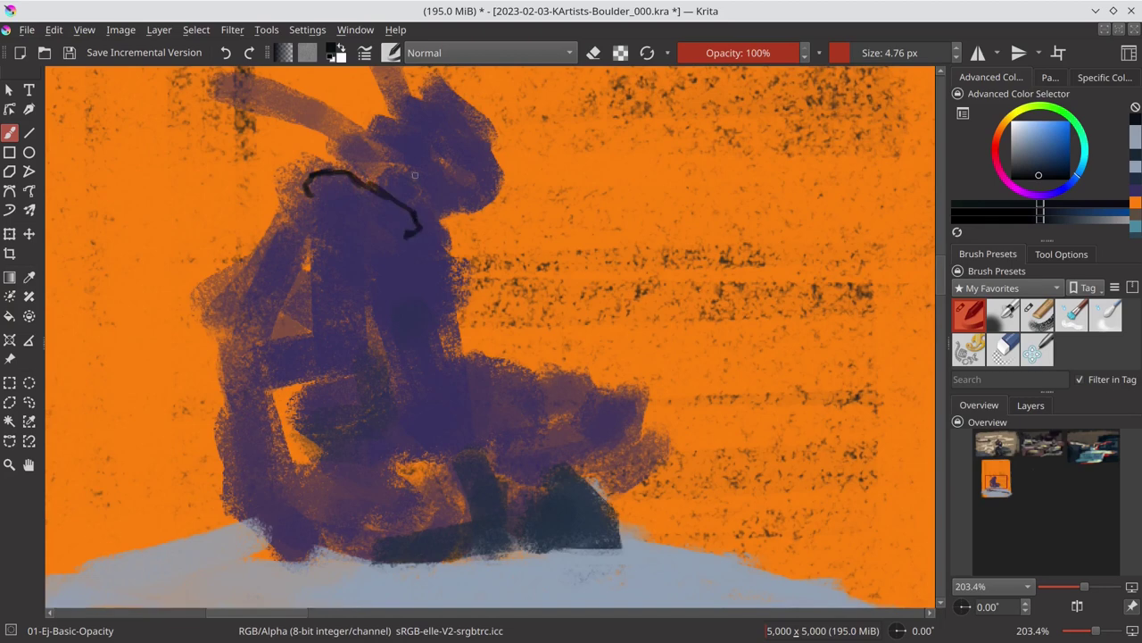
pyautogui.moveTo(296, 203)
pyautogui.mouseDown()
pyautogui.moveTo(356, 208)
pyautogui.moveTo(320, 287)
pyautogui.mouseUp()
pyautogui.moveTo(417, 230)
pyautogui.mouseDown()
pyautogui.moveTo(403, 259)
pyautogui.moveTo(417, 259)
pyautogui.mouseUp()
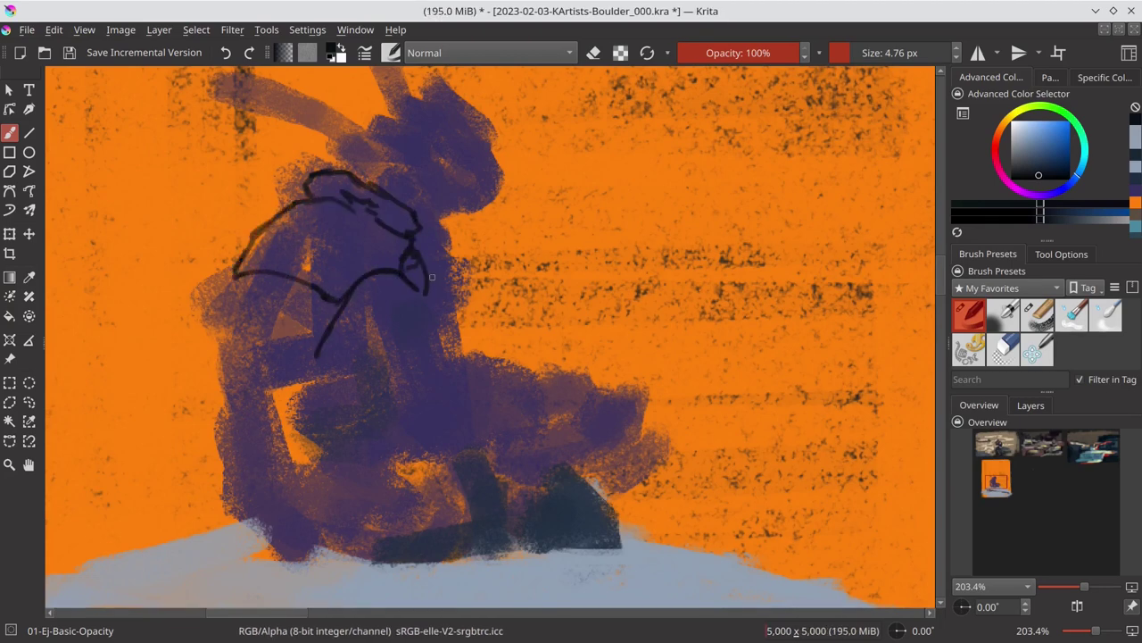
pyautogui.moveTo(308, 336); pyautogui.dragTo(271, 332)
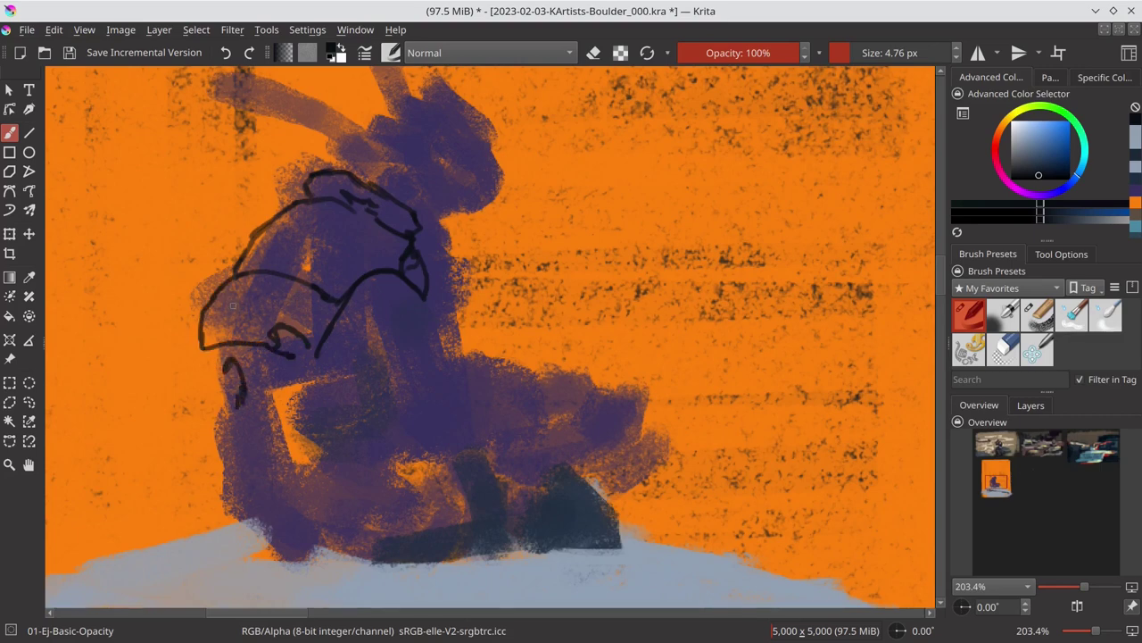
pyautogui.moveTo(200, 350); pyautogui.dragTo(217, 430)
pyautogui.moveTo(272, 393); pyautogui.dragTo(282, 419)
pyautogui.moveTo(300, 359); pyautogui.dragTo(270, 387)
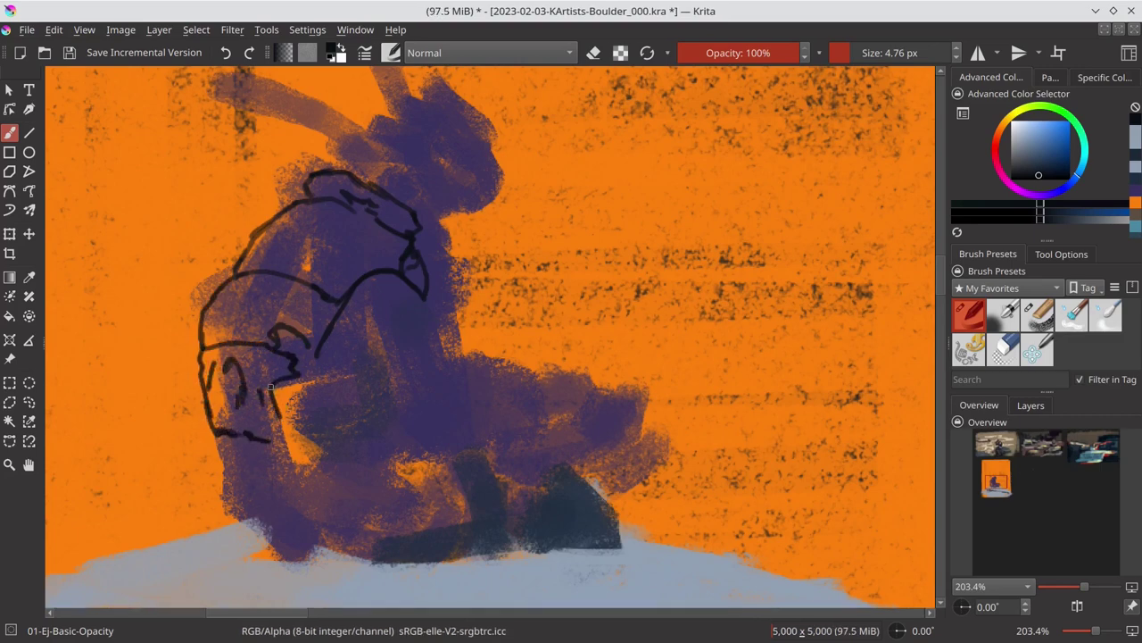
pyautogui.moveTo(301, 453); pyautogui.dragTo(353, 424)
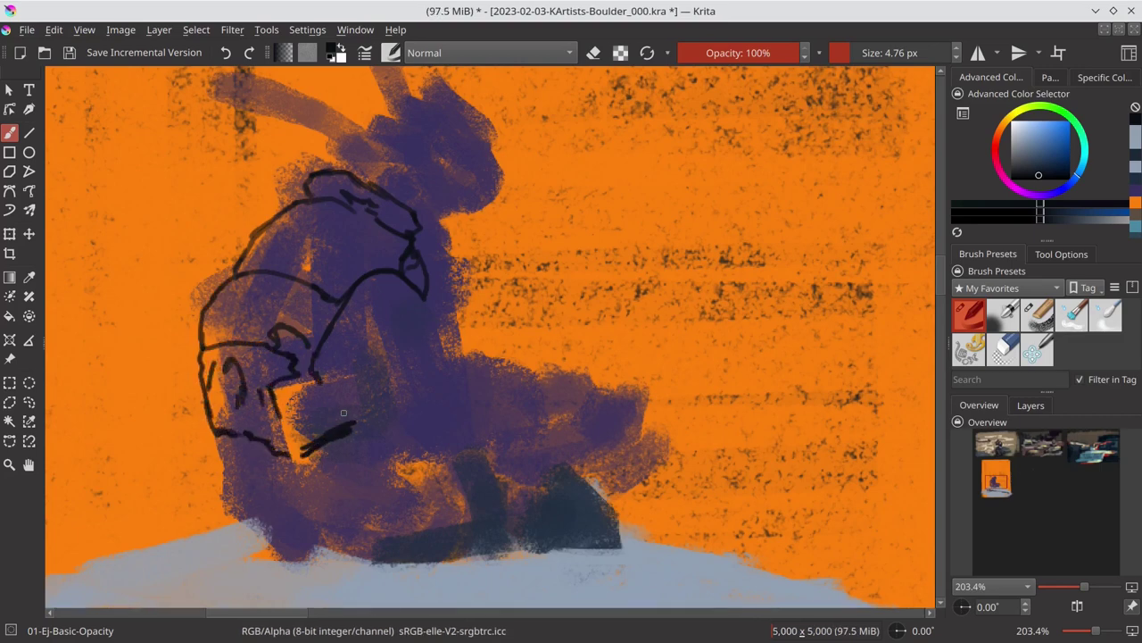
pyautogui.moveTo(334, 359); pyautogui.dragTo(410, 338)
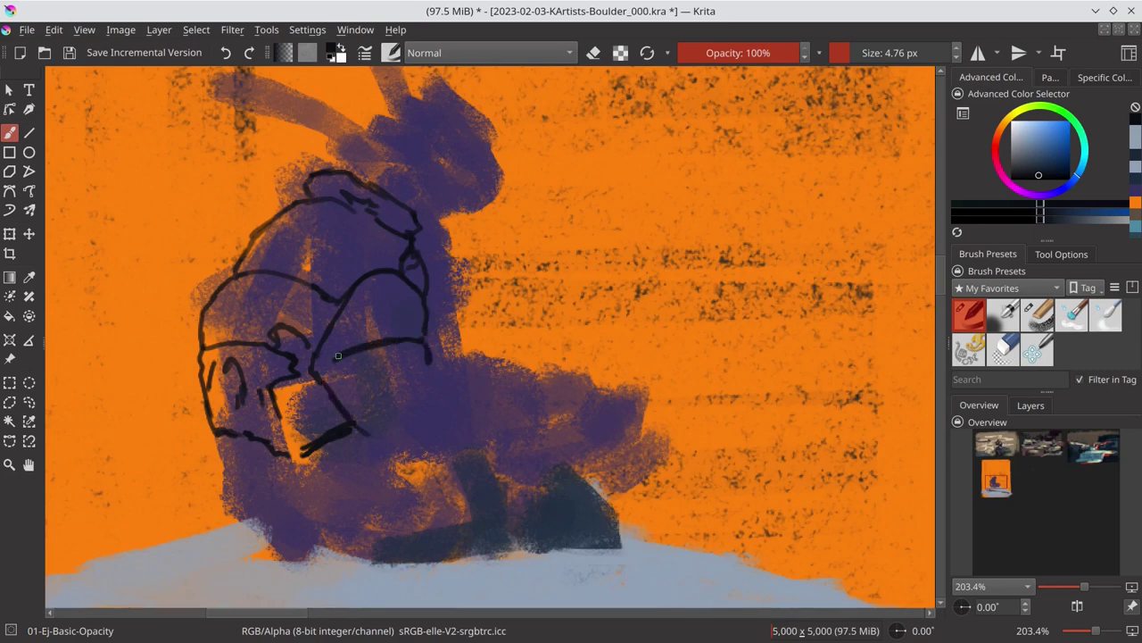
pyautogui.moveTo(314, 361); pyautogui.dragTo(452, 374)
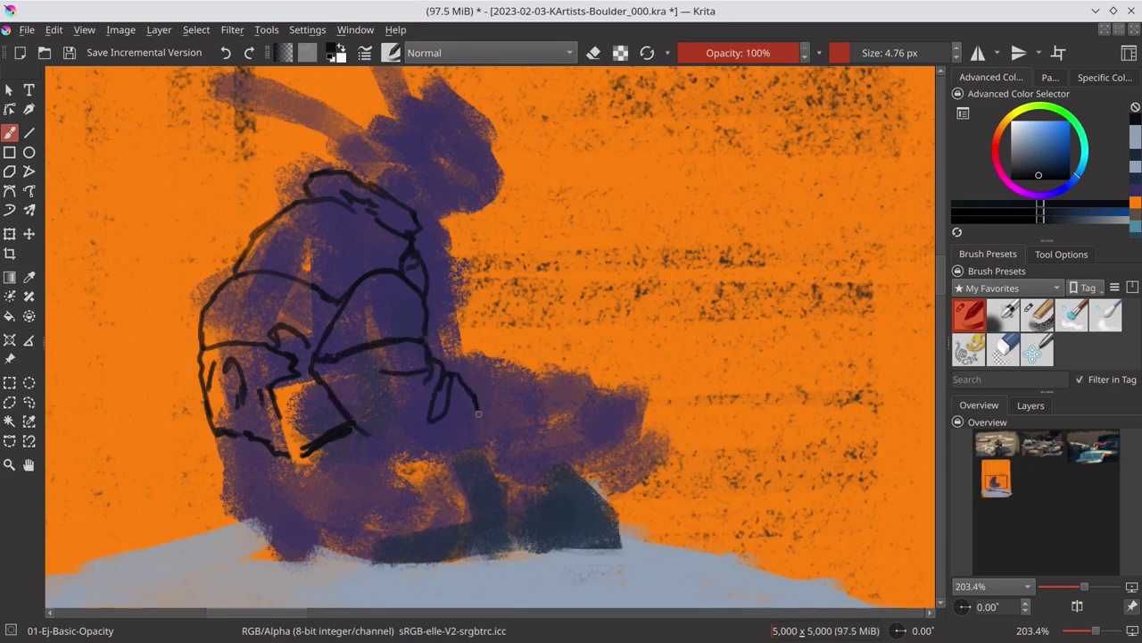
# Step: Ink the lower body curve, knee, foot and hatched boot sole
pyautogui.moveTo(479, 413); pyautogui.dragTo(367, 445)
pyautogui.moveTo(465, 375); pyautogui.dragTo(516, 448)
pyautogui.moveTo(499, 368); pyautogui.dragTo(546, 425)
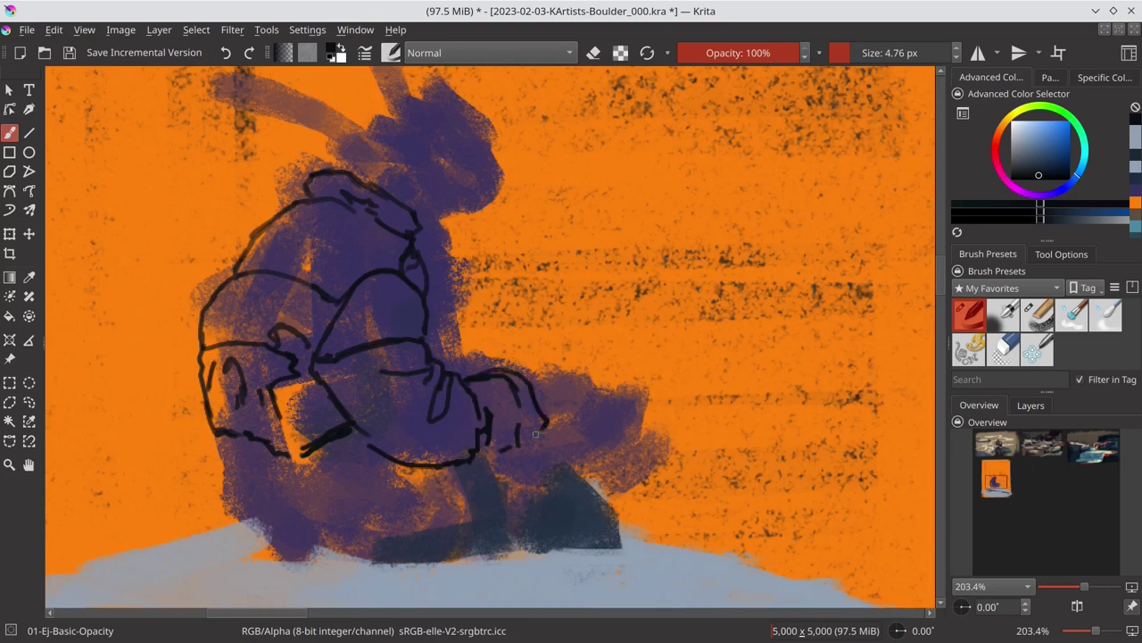
pyautogui.moveTo(213, 490)
pyautogui.mouseDown()
pyautogui.moveTo(355, 500)
pyautogui.moveTo(414, 473)
pyautogui.mouseUp()
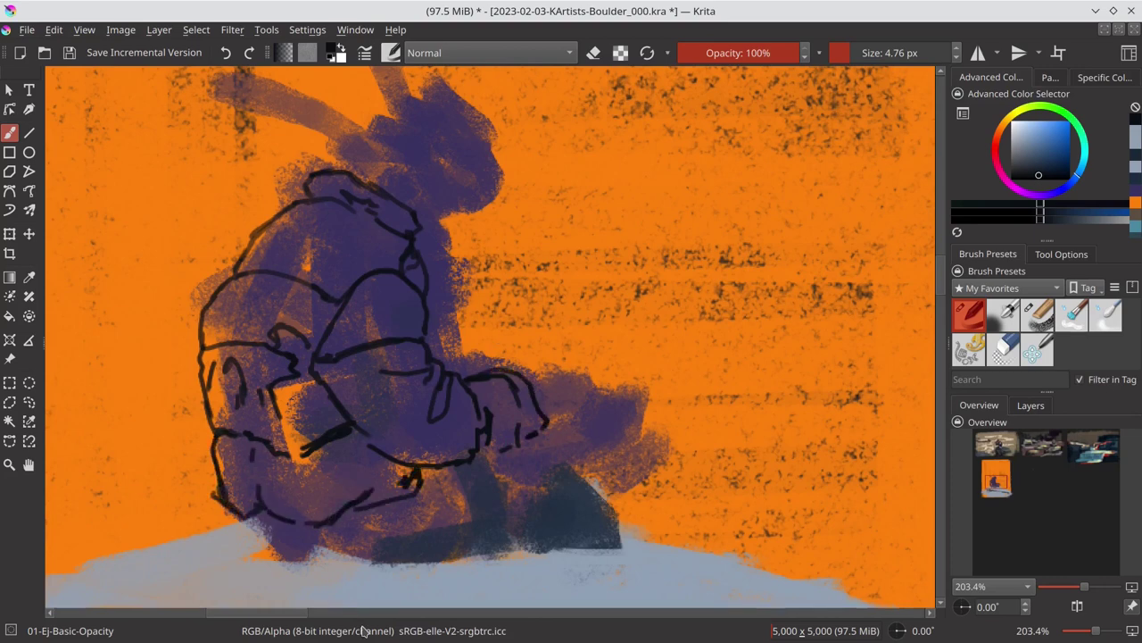
pyautogui.moveTo(535, 387); pyautogui.dragTo(555, 385)
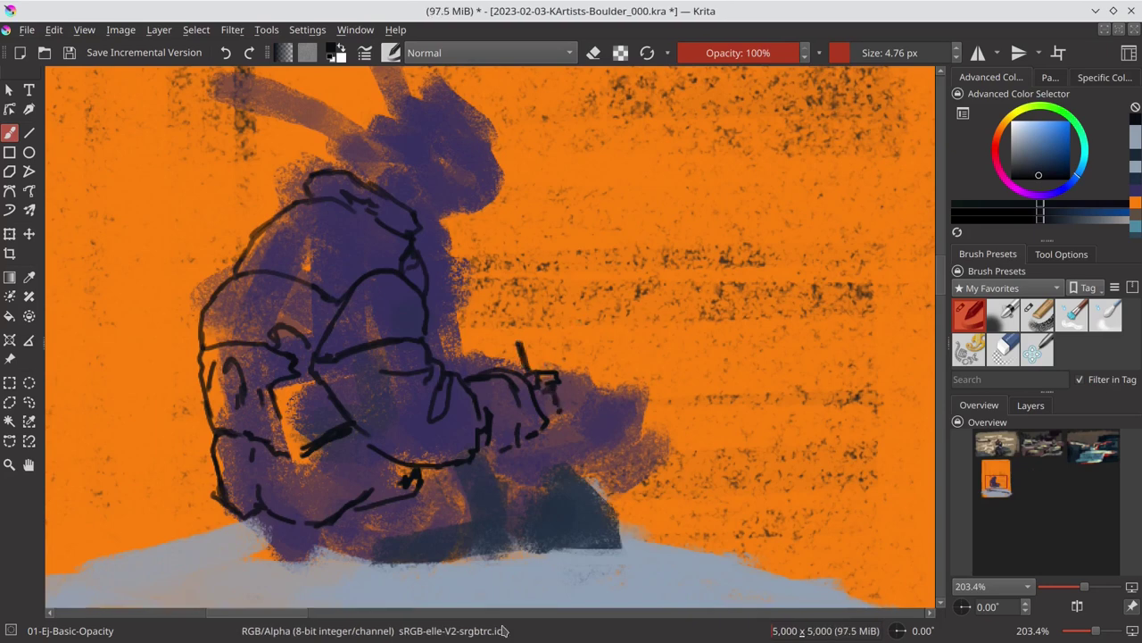
pyautogui.moveTo(250, 525); pyautogui.dragTo(335, 559)
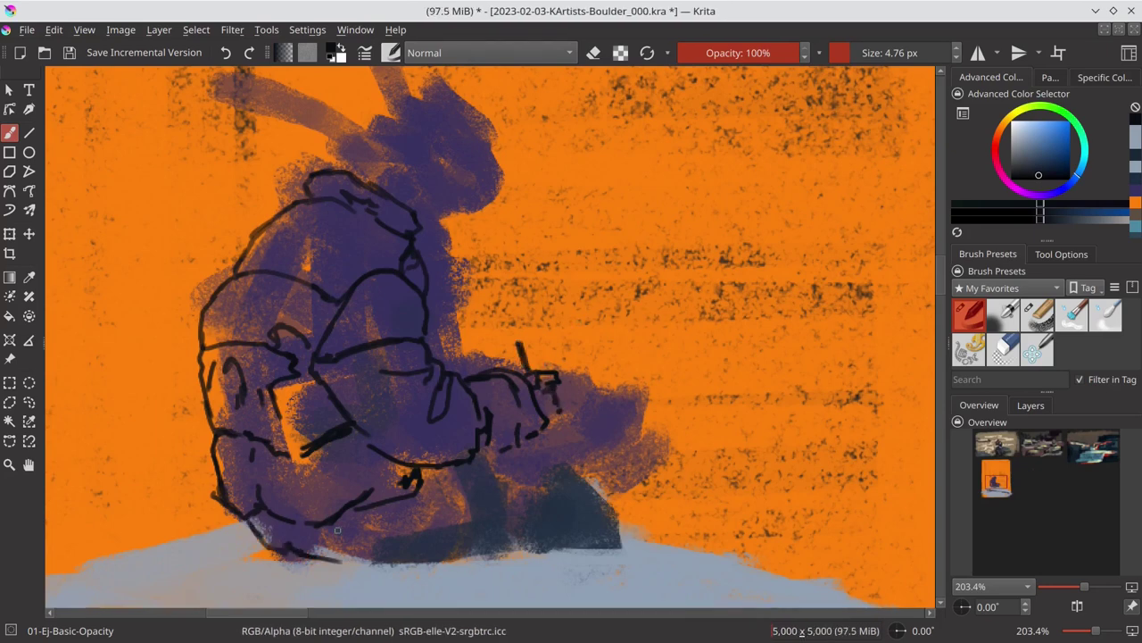
pyautogui.moveTo(507, 473)
pyautogui.mouseDown()
pyautogui.moveTo(616, 391)
pyautogui.moveTo(608, 451)
pyautogui.mouseUp()
pyautogui.moveTo(490, 472); pyautogui.dragTo(522, 507)
pyautogui.moveTo(607, 432); pyautogui.dragTo(659, 482)
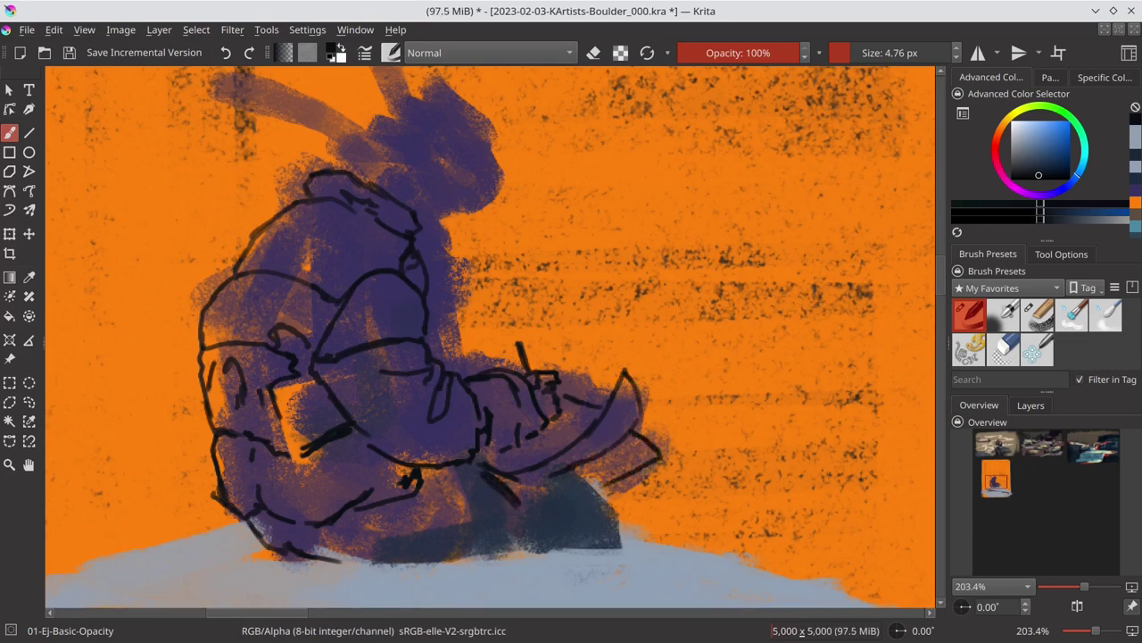
pyautogui.moveTo(546, 489); pyautogui.dragTo(641, 457)
pyautogui.moveTo(518, 514); pyautogui.dragTo(635, 487)
pyautogui.moveTo(559, 509); pyautogui.dragTo(651, 492)
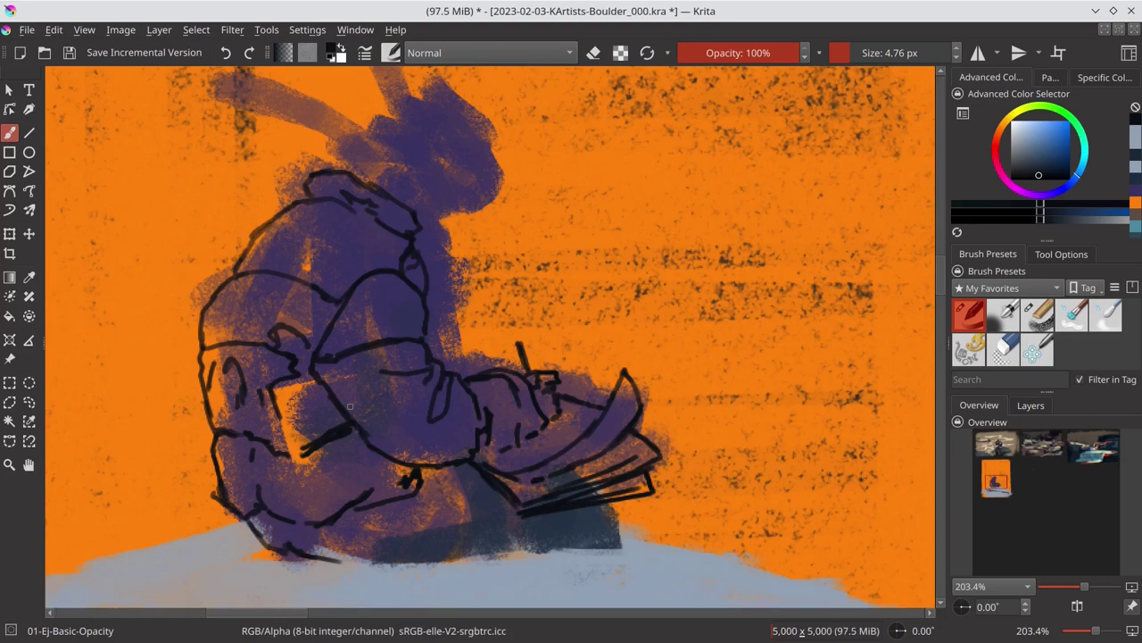
# Step: Ink a loop and lines along the bottom of the figure
pyautogui.moveTo(421, 493)
pyautogui.mouseDown()
pyautogui.moveTo(441, 501)
pyautogui.moveTo(428, 539)
pyautogui.mouseUp()
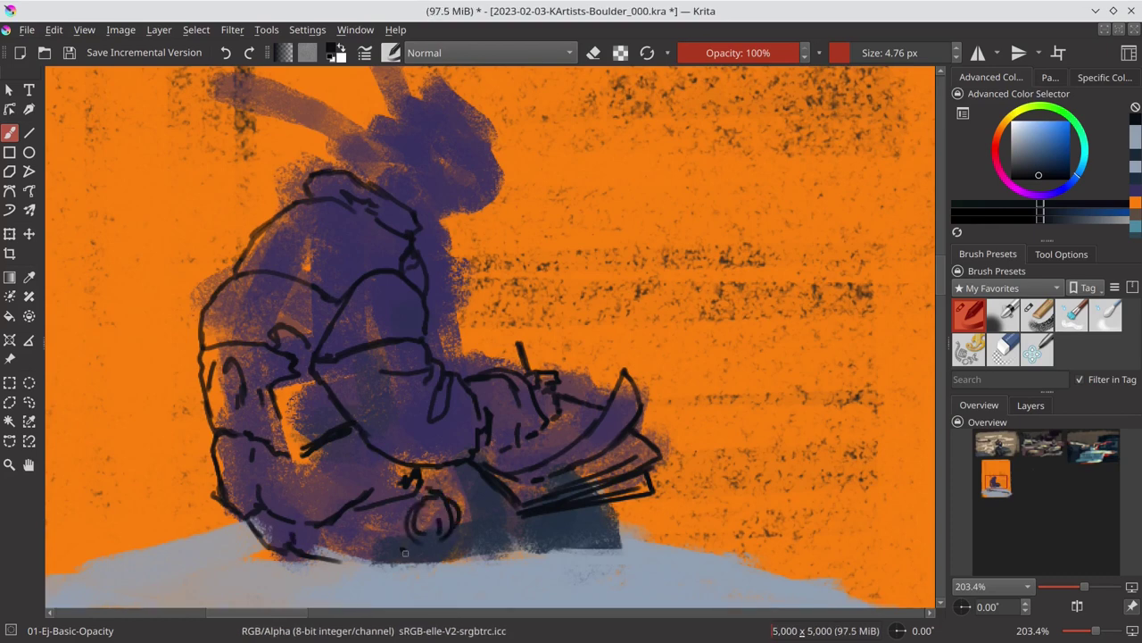
pyautogui.moveTo(318, 535); pyautogui.dragTo(329, 550)
pyautogui.moveTo(478, 482); pyautogui.dragTo(500, 543)
pyautogui.moveTo(498, 541); pyautogui.dragTo(616, 529)
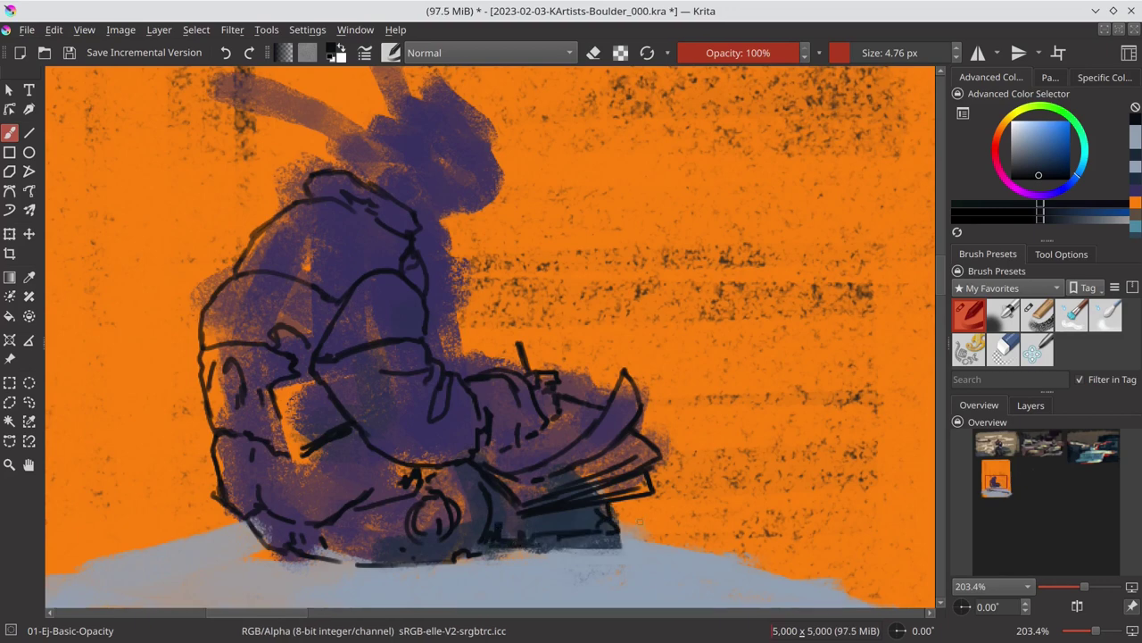
pyautogui.scroll(2, 422, 269)
# Step: Outline the helmet, visor and antenna, undoing one mistake, and ink the shoulder line
pyautogui.moveTo(403, 267); pyautogui.dragTo(386, 241)
pyautogui.moveTo(414, 298); pyautogui.dragTo(487, 304)
pyautogui.moveTo(435, 284)
pyautogui.mouseDown()
pyautogui.moveTo(438, 234)
pyautogui.moveTo(487, 272)
pyautogui.moveTo(482, 297)
pyautogui.mouseUp()
pyautogui.moveTo(393, 178)
pyautogui.mouseDown()
pyautogui.moveTo(420, 204)
pyautogui.moveTo(368, 102)
pyautogui.moveTo(410, 226)
pyautogui.moveTo(389, 204)
pyautogui.moveTo(416, 198)
pyautogui.moveTo(500, 259)
pyautogui.mouseUp()
pyautogui.hotkey('ctrl', 'z')
pyautogui.hotkey('ctrl', 'z')
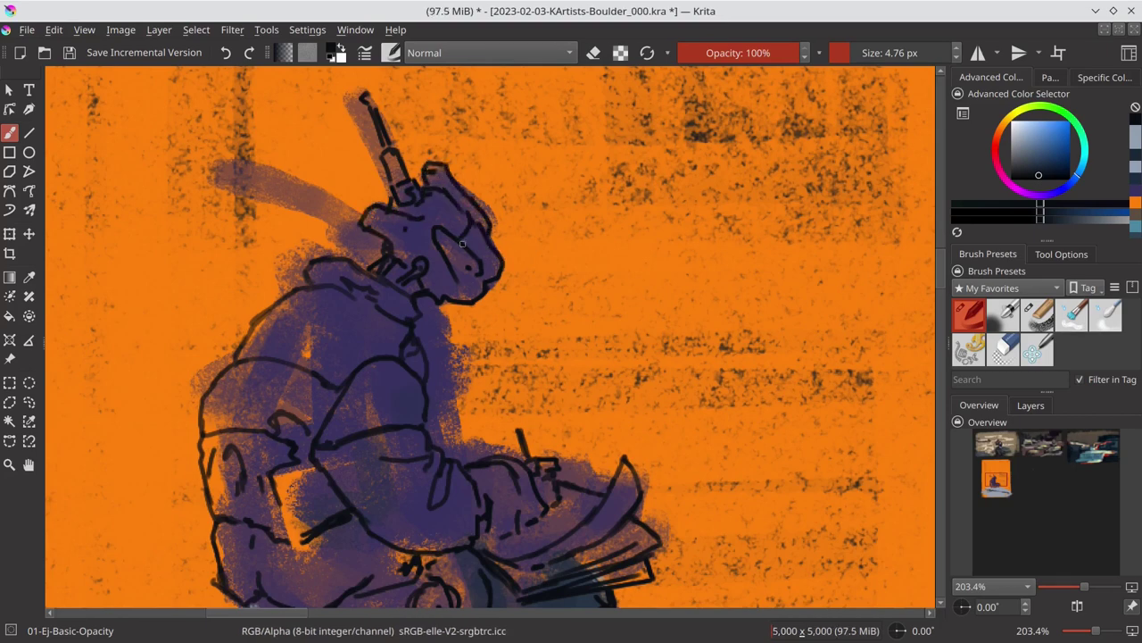
pyautogui.moveTo(339, 237)
pyautogui.mouseDown()
pyautogui.moveTo(384, 205)
pyautogui.moveTo(414, 217)
pyautogui.mouseUp()
pyautogui.moveTo(239, 214); pyautogui.dragTo(332, 220)
pyautogui.moveTo(239, 218); pyautogui.dragTo(337, 223)
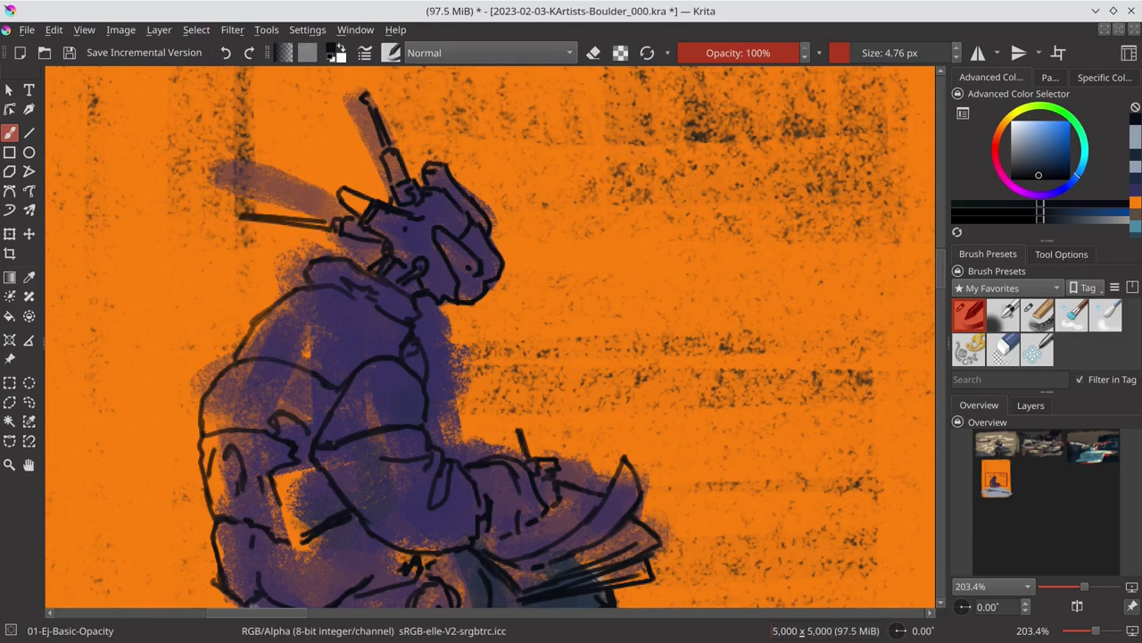
pyautogui.scroll(-5, 128, 290)
# Step: Sample the orange background and paint it over the pale strokes beside the helmet
pyautogui.scroll(2, 311, 330)
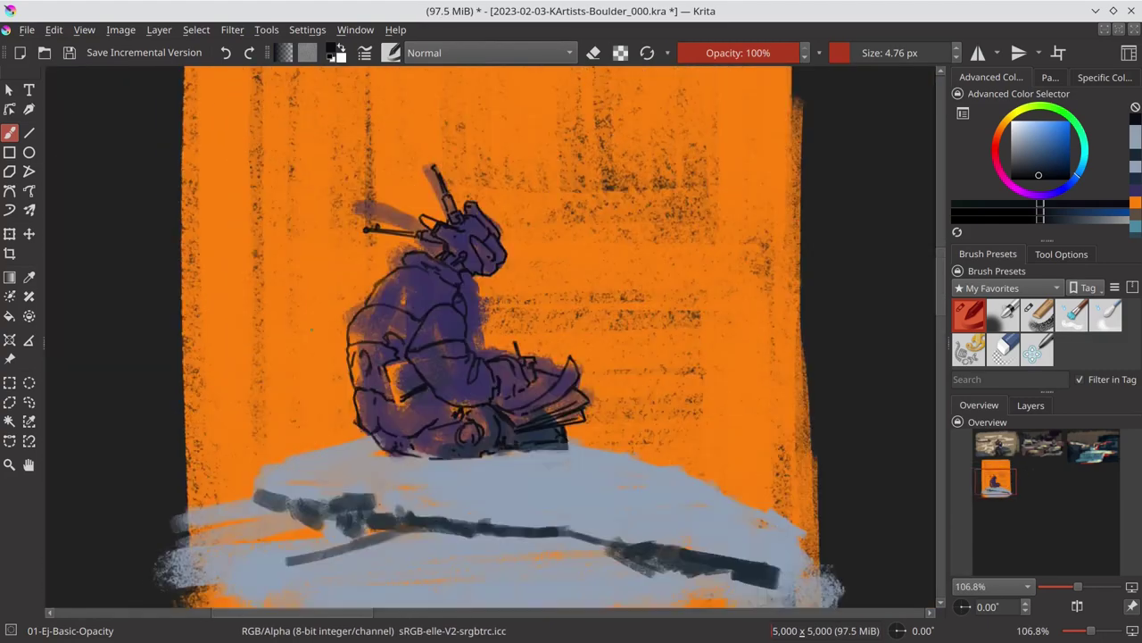
pyautogui.keyDown('ctrl'); pyautogui.click(340, 280); pyautogui.keyUp('ctrl')
pyautogui.moveTo(352, 210)
pyautogui.mouseDown()
pyautogui.moveTo(419, 223)
pyautogui.moveTo(469, 282)
pyautogui.moveTo(479, 330)
pyautogui.moveTo(500, 353)
pyautogui.mouseUp()
# Step: Save the boulder painting and zoom out to see it whole
pyautogui.hotkey('ctrl', 's')
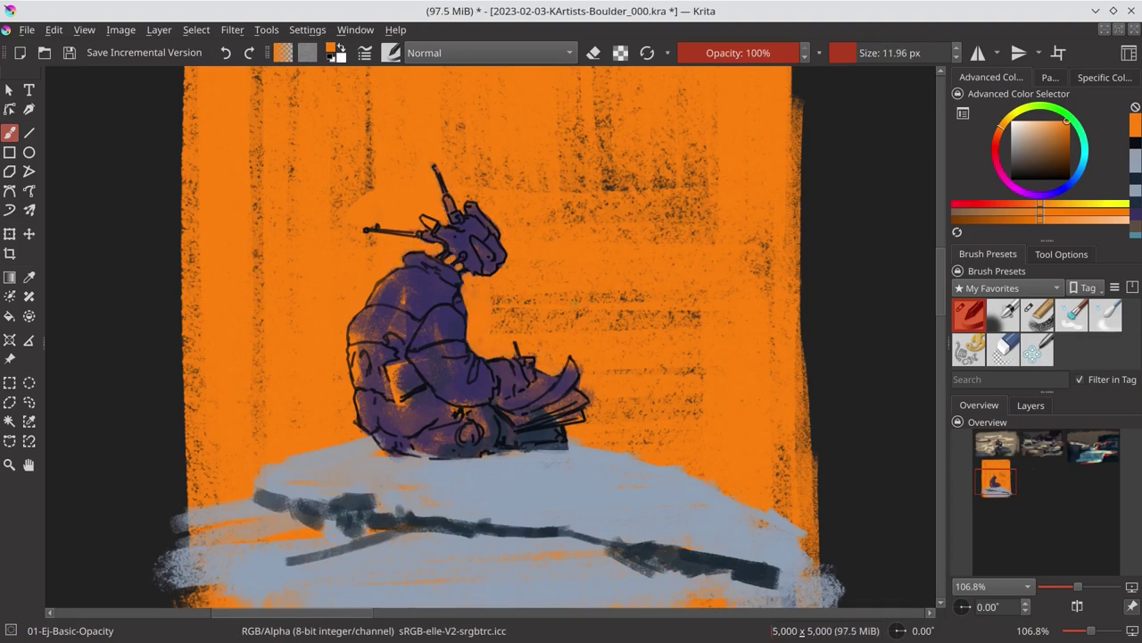
pyautogui.press(']')
pyautogui.scroll(-6, 610, 360)
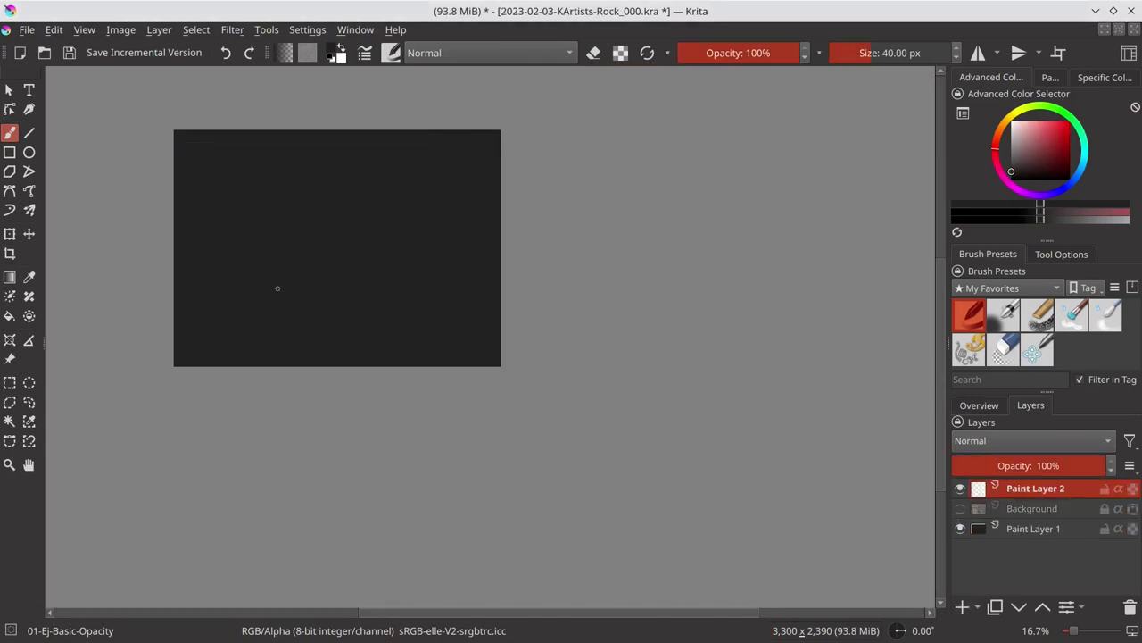
# Step: Sketch the top of the figure in red, undoing a stray stroke and erasing the hook's top
pyautogui.moveTo(220, 145); pyautogui.dragTo(224, 151)
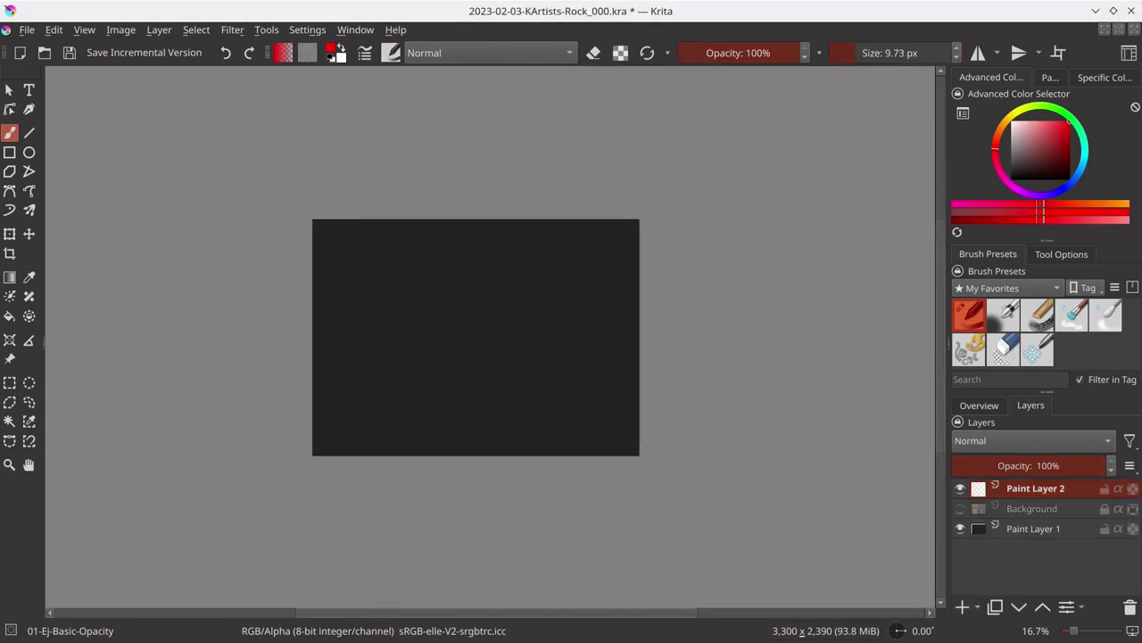
pyautogui.scroll(4, 402, 326)
pyautogui.scroll(4, 402, 326)
pyautogui.hotkey('ctrl', 'z')
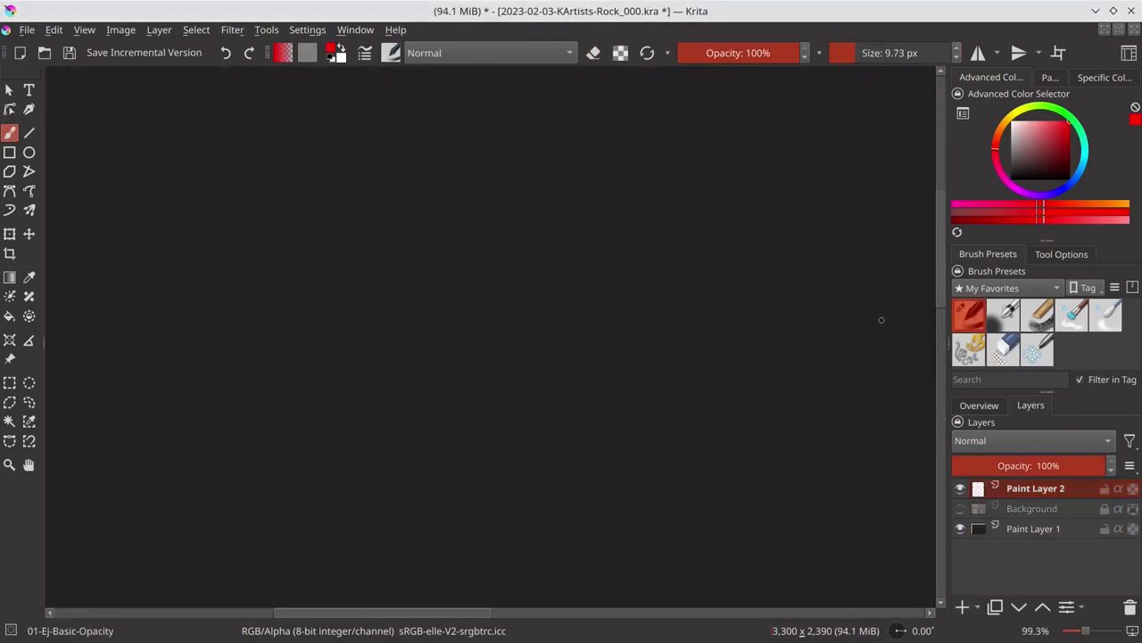
pyautogui.moveTo(289, 243)
pyautogui.mouseDown()
pyautogui.moveTo(329, 210)
pyautogui.moveTo(375, 252)
pyautogui.mouseUp()
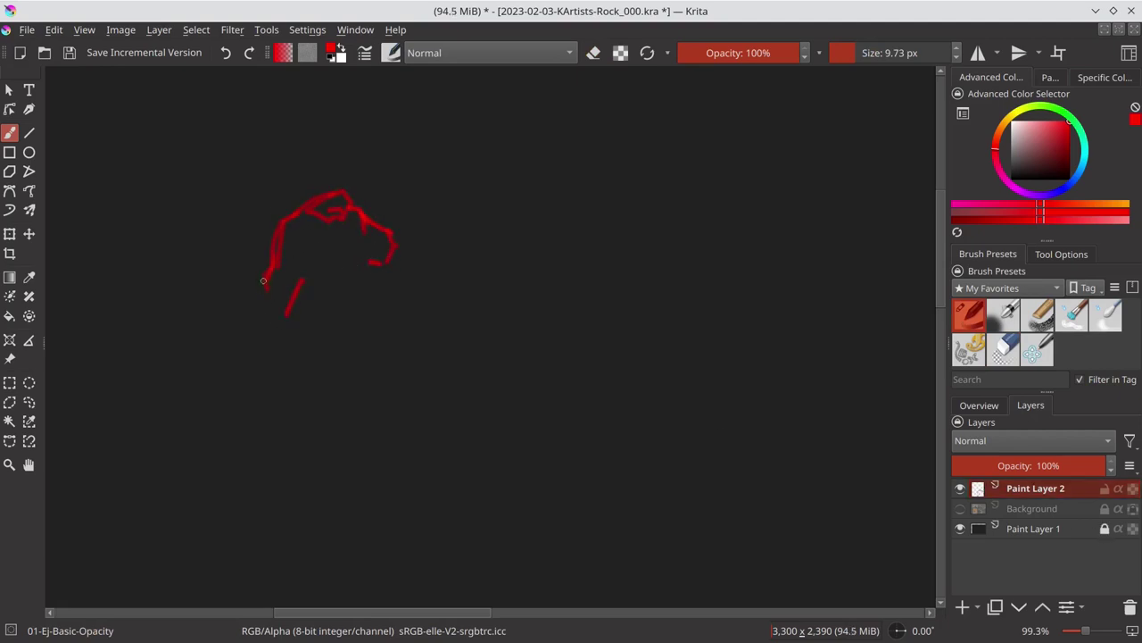
pyautogui.press('e')
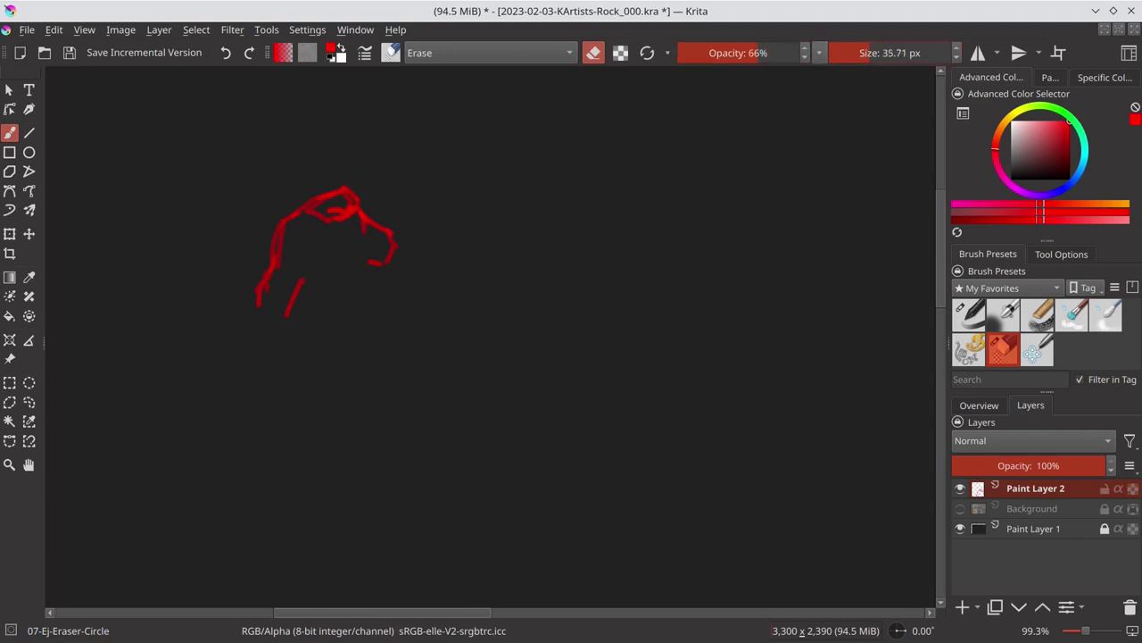
pyautogui.moveTo(353, 192); pyautogui.dragTo(324, 205)
pyautogui.press('e')
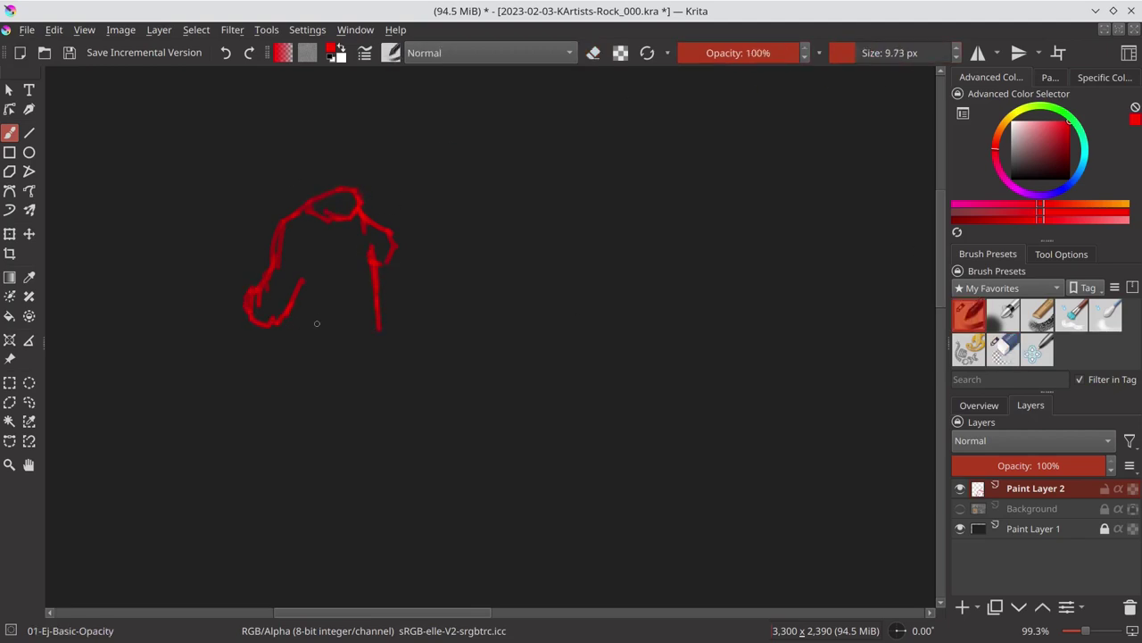
# Step: Draw the red body zigzag, closed body bottom, two legs, and the arm with guitar neck
pyautogui.moveTo(328, 298); pyautogui.dragTo(346, 285)
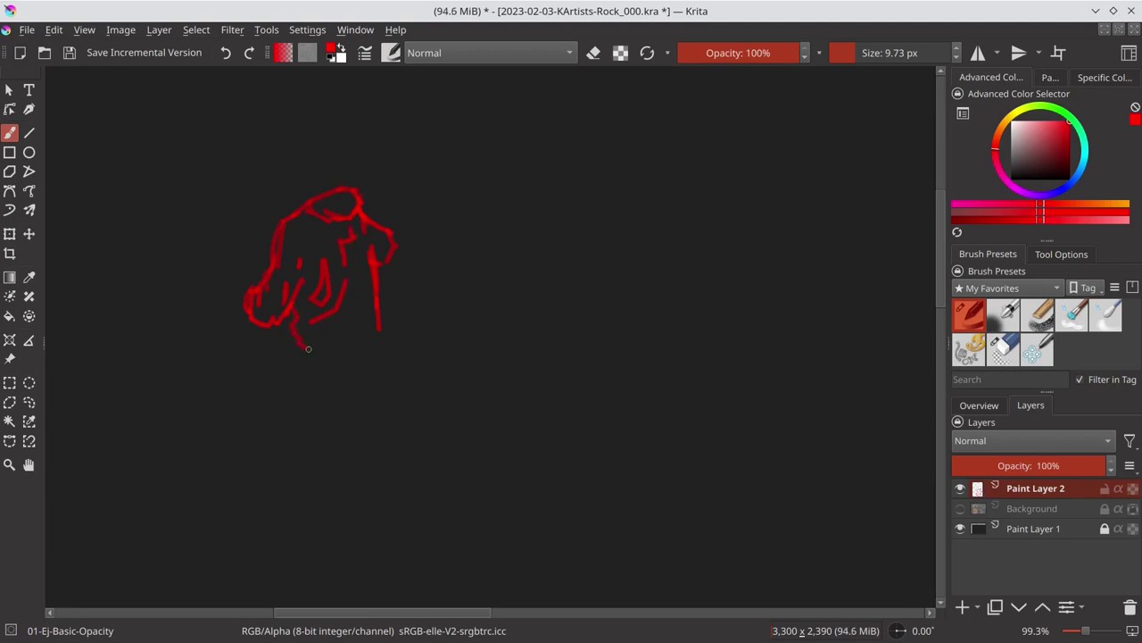
pyautogui.moveTo(308, 354); pyautogui.dragTo(372, 352)
pyautogui.moveTo(344, 346); pyautogui.dragTo(380, 330)
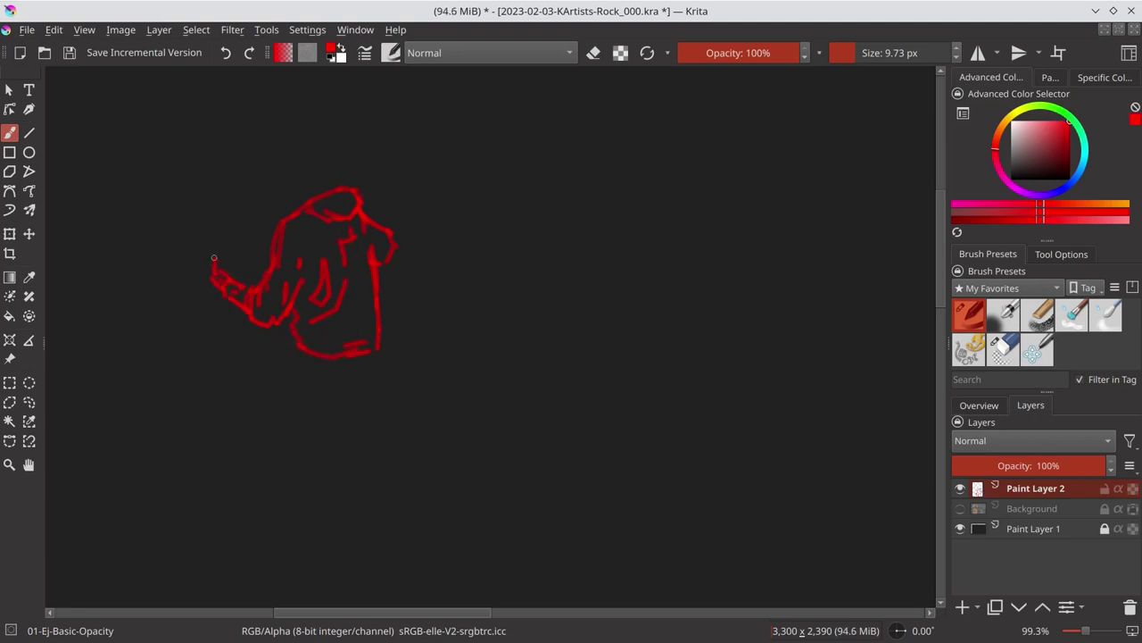
pyautogui.moveTo(298, 354); pyautogui.dragTo(292, 413)
pyautogui.moveTo(374, 349); pyautogui.dragTo(380, 452)
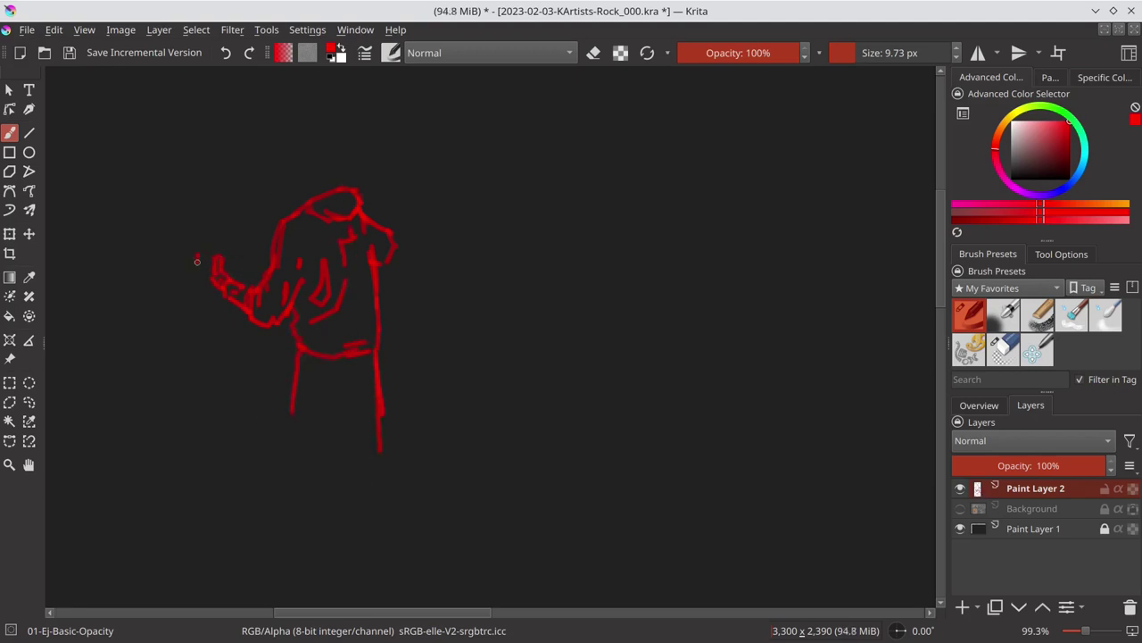
pyautogui.moveTo(197, 258); pyautogui.dragTo(267, 265)
pyautogui.hotkey('ctrl', 'z')
pyautogui.hotkey('ctrl', 'shift', 'z')
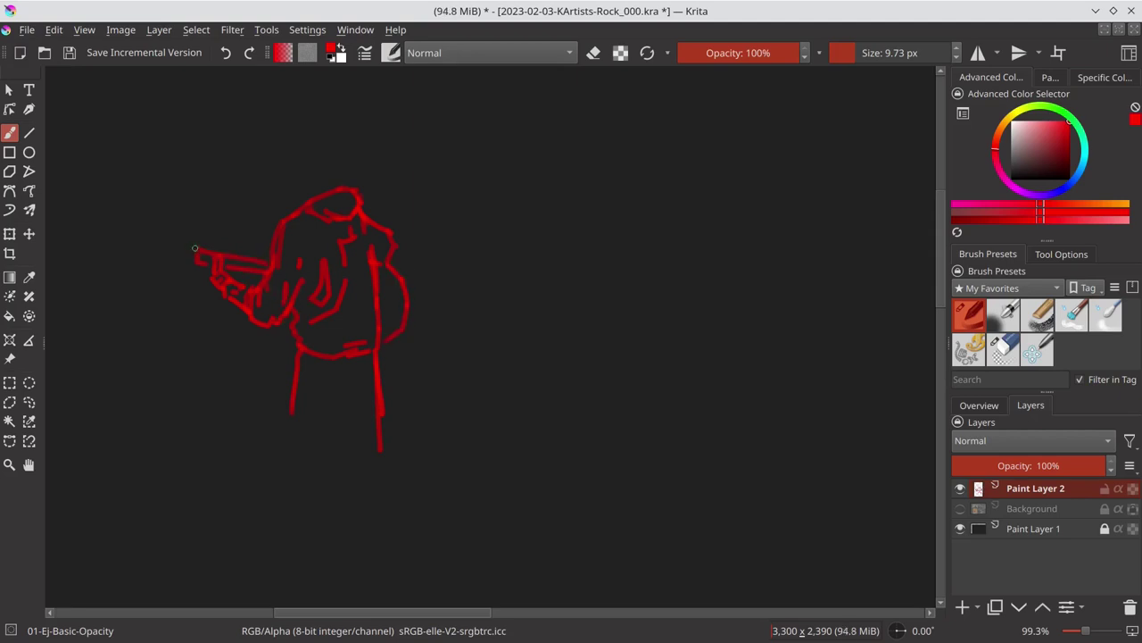
# Step: Add the head with an antenna line, then draw the feet and refine both legs
pyautogui.moveTo(307, 182); pyautogui.dragTo(309, 159)
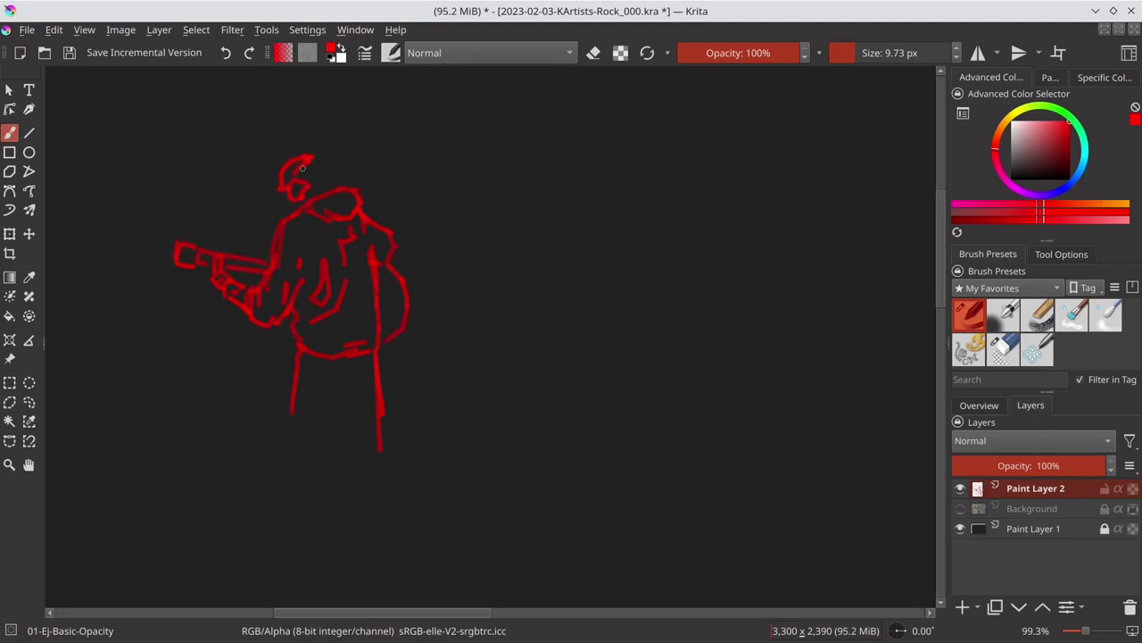
pyautogui.moveTo(406, 157); pyautogui.dragTo(340, 168)
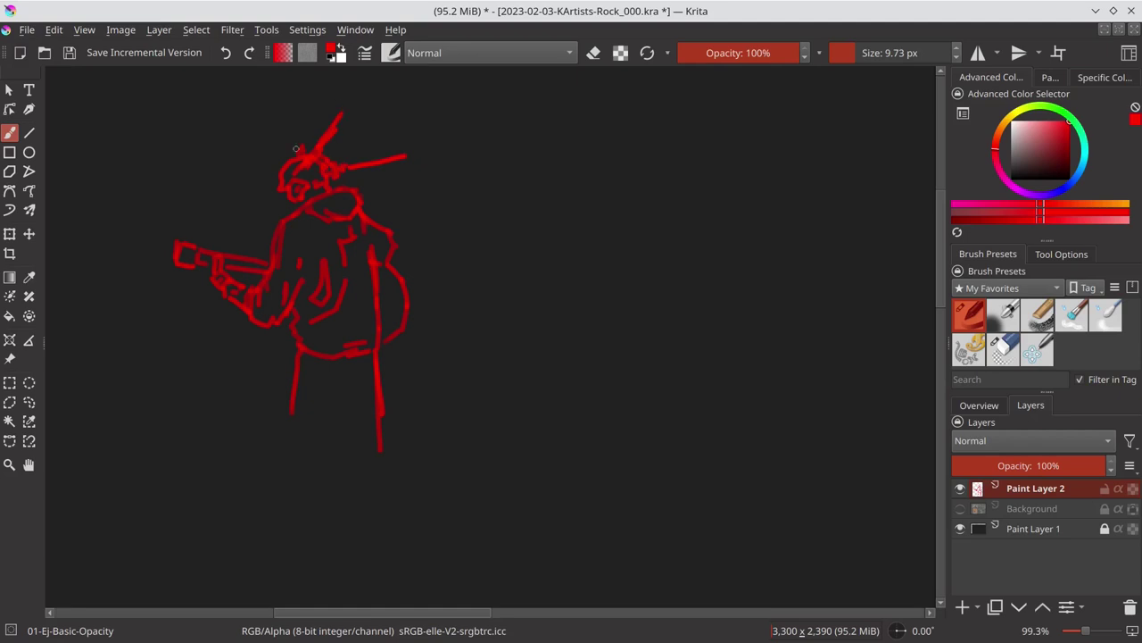
pyautogui.moveTo(300, 455); pyautogui.dragTo(322, 473)
pyautogui.moveTo(339, 386); pyautogui.dragTo(348, 482)
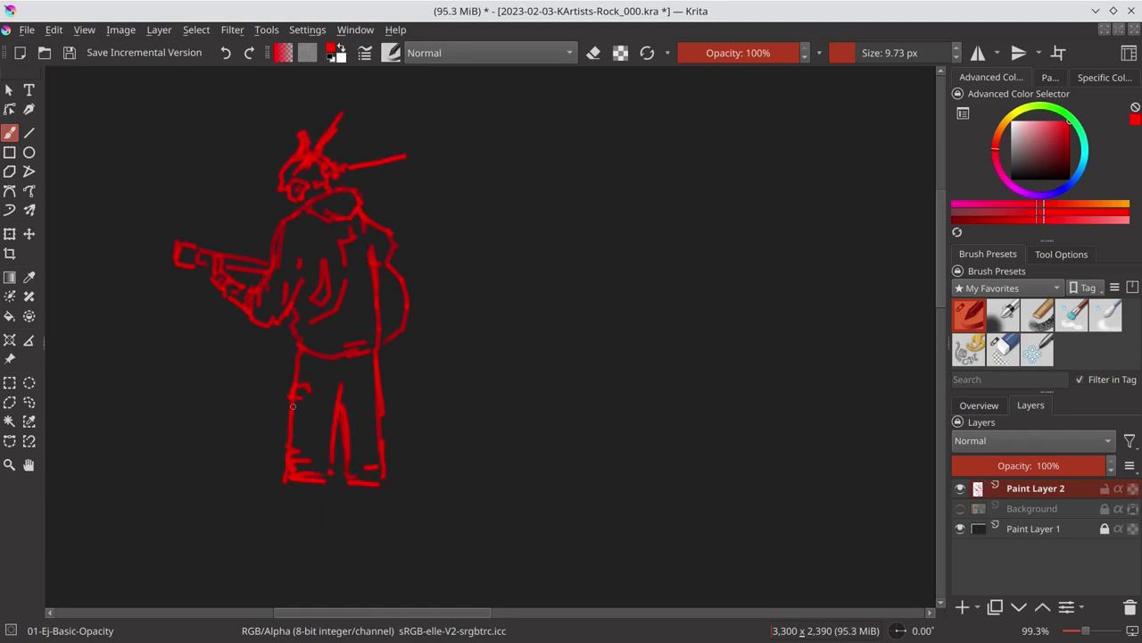
pyautogui.moveTo(308, 392); pyautogui.dragTo(308, 455)
pyautogui.moveTo(393, 450); pyautogui.dragTo(382, 386)
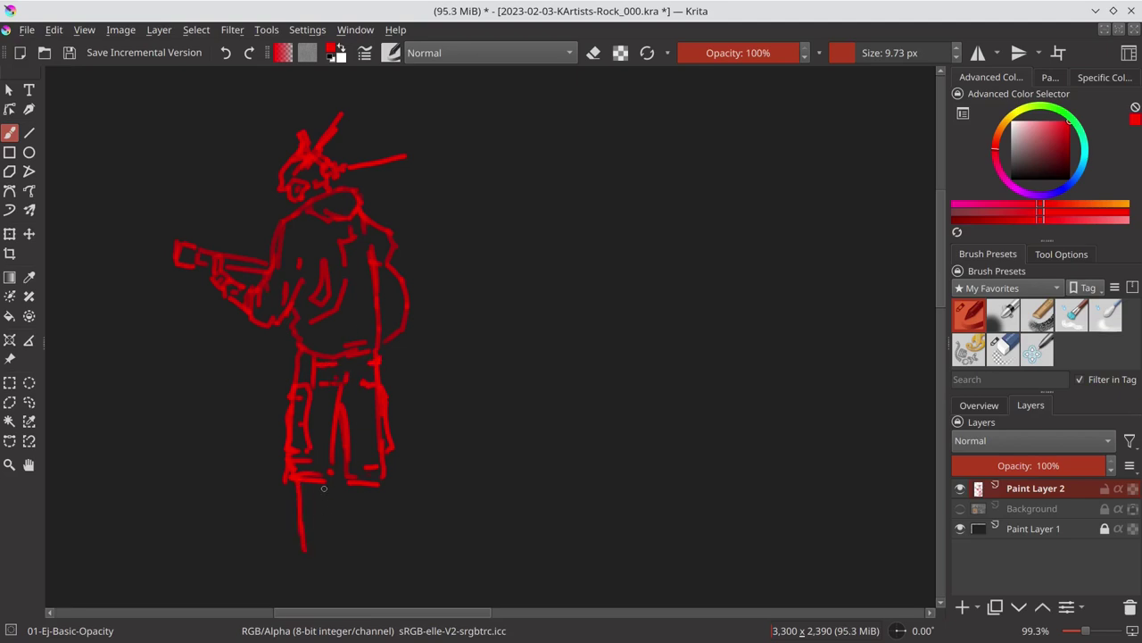
# Step: Close and redraw the bottoms of the guitarist's boots, checking in mirrored view, then save
pyautogui.press('m')
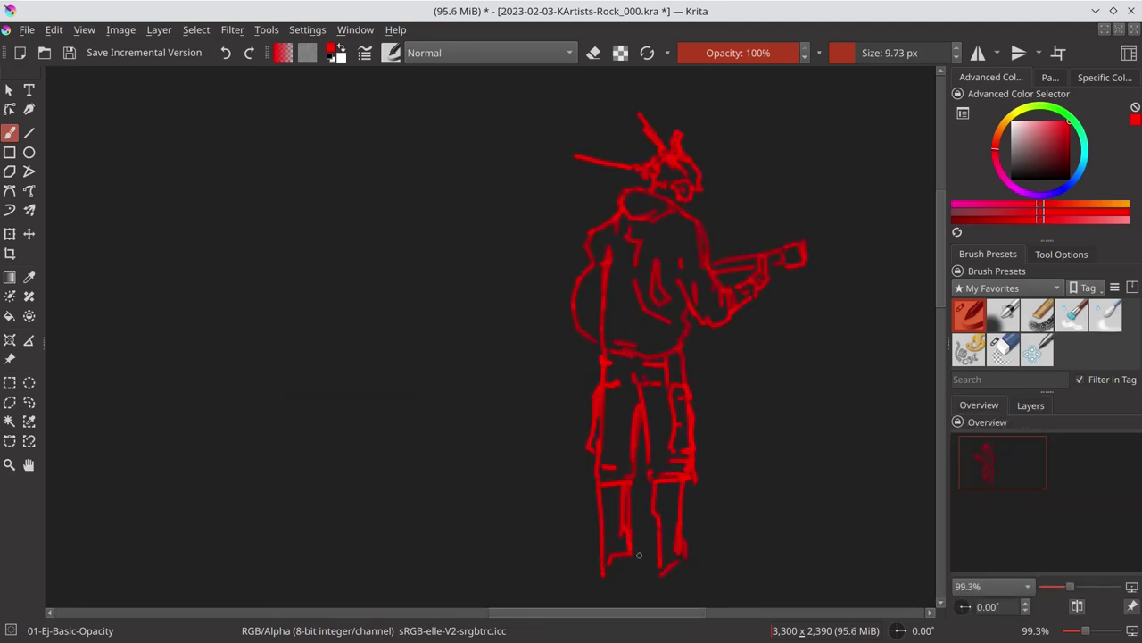
pyautogui.moveTo(639, 554); pyautogui.dragTo(603, 580)
pyautogui.moveTo(660, 581); pyautogui.dragTo(687, 554)
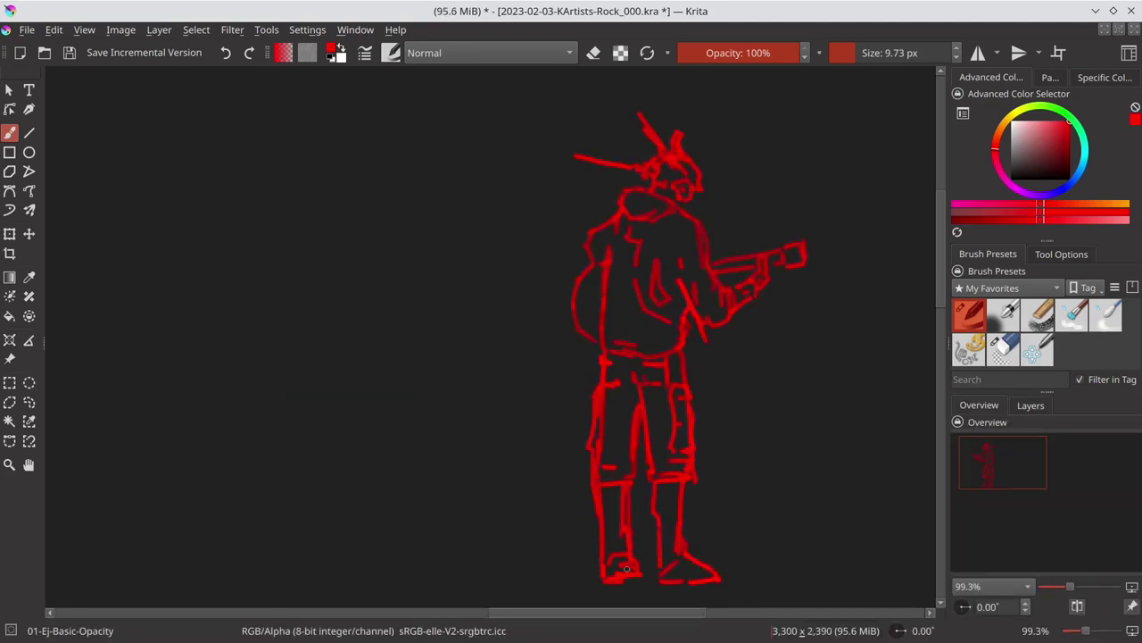
pyautogui.click(1077, 607)
pyautogui.press('e')
pyautogui.press('e')
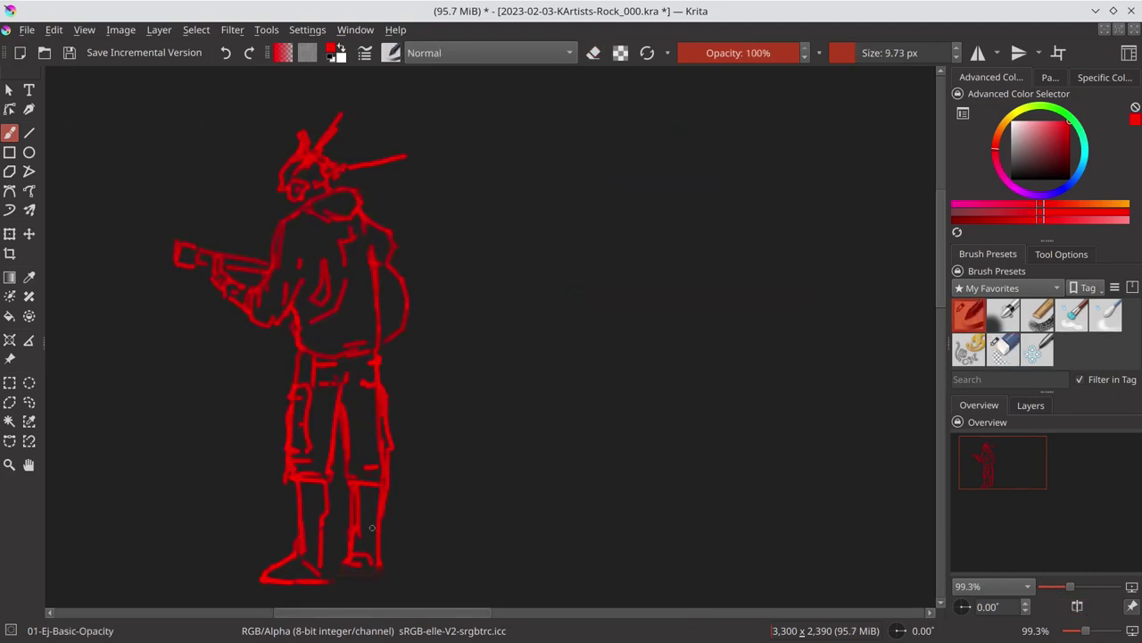
pyautogui.moveTo(340, 560); pyautogui.dragTo(379, 571)
pyautogui.moveTo(372, 527); pyautogui.dragTo(387, 568)
pyautogui.hotkey('ctrl', 's')
# Step: Sketch a second red figure's head, shoulders, hand, pointing arm, torso and legs
pyautogui.moveTo(547, 206)
pyautogui.mouseDown()
pyautogui.moveTo(515, 258)
pyautogui.moveTo(591, 205)
pyautogui.mouseUp()
pyautogui.moveTo(554, 122); pyautogui.dragTo(551, 196)
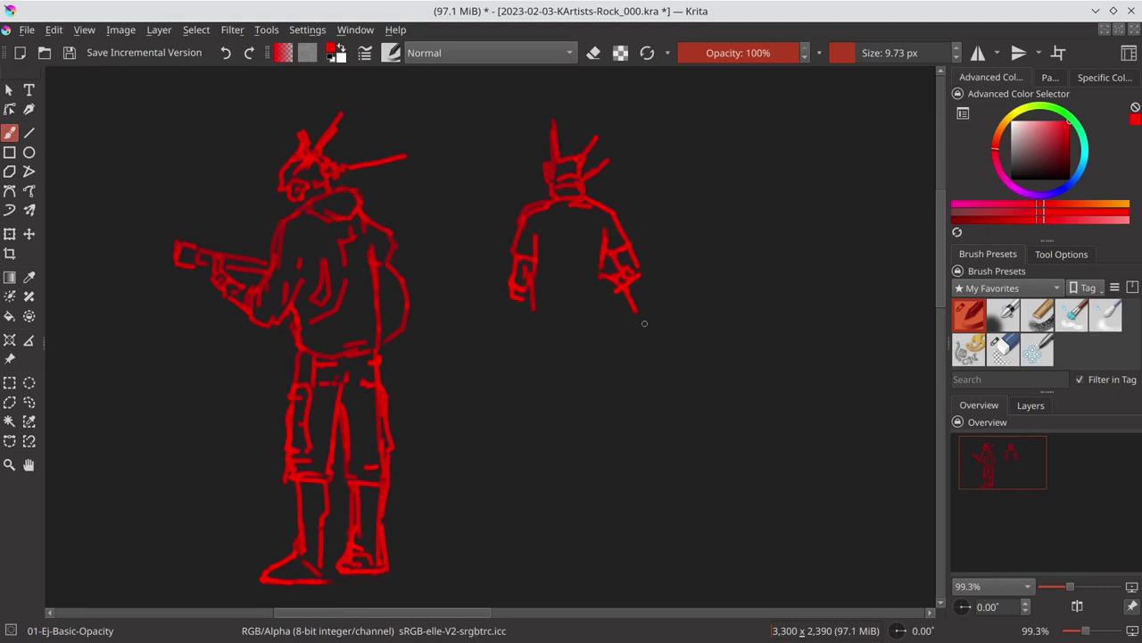
pyautogui.moveTo(553, 327); pyautogui.dragTo(596, 324)
pyautogui.moveTo(600, 279); pyautogui.dragTo(602, 332)
pyautogui.moveTo(635, 288); pyautogui.dragTo(611, 339)
pyautogui.moveTo(510, 283)
pyautogui.mouseDown()
pyautogui.moveTo(417, 268)
pyautogui.moveTo(441, 284)
pyautogui.mouseUp()
pyautogui.moveTo(533, 314); pyautogui.dragTo(533, 385)
pyautogui.moveTo(604, 332)
pyautogui.mouseDown()
pyautogui.moveTo(605, 385)
pyautogui.moveTo(564, 398)
pyautogui.mouseUp()
pyautogui.moveTo(535, 377); pyautogui.dragTo(535, 414)
pyautogui.moveTo(566, 361)
pyautogui.mouseDown()
pyautogui.moveTo(568, 429)
pyautogui.moveTo(541, 490)
pyautogui.moveTo(587, 434)
pyautogui.mouseUp()
pyautogui.moveTo(607, 370); pyautogui.dragTo(596, 507)
pyautogui.moveTo(610, 430); pyautogui.dragTo(612, 511)
# Step: In mirrored view, touch up the second figure's arm, add inner leg lines and feet, then save
pyautogui.press('m')
pyautogui.moveTo(380, 301); pyautogui.dragTo(370, 230)
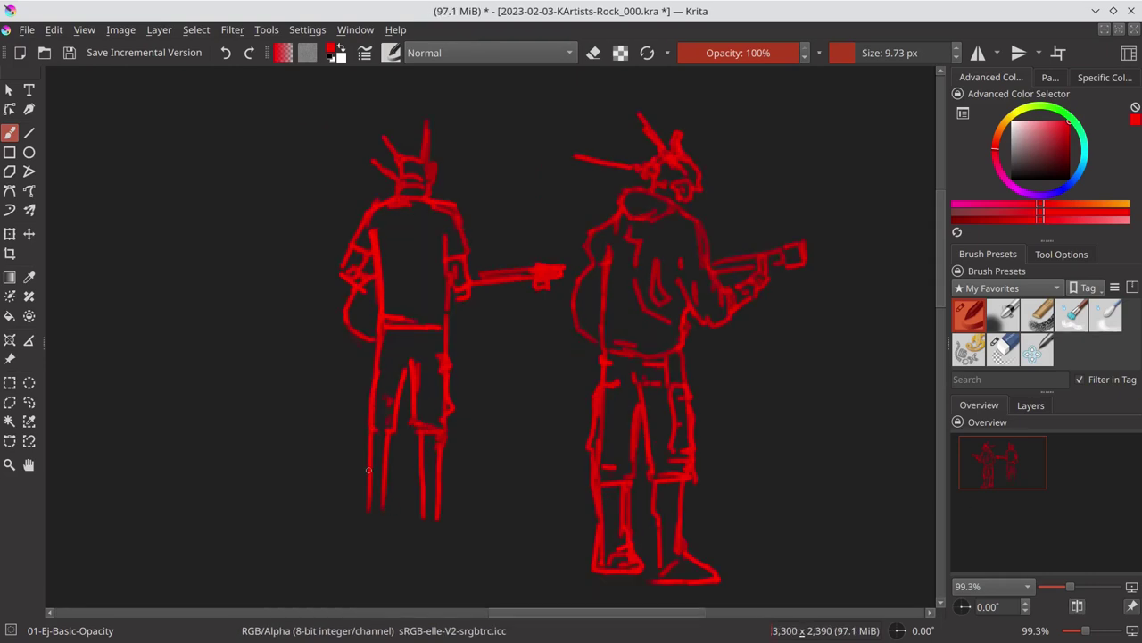
pyautogui.moveTo(368, 470); pyautogui.dragTo(371, 534)
pyautogui.moveTo(391, 435); pyautogui.dragTo(385, 507)
pyautogui.moveTo(391, 464); pyautogui.dragTo(399, 422)
pyautogui.moveTo(372, 532); pyautogui.dragTo(395, 530)
pyautogui.moveTo(411, 514); pyautogui.dragTo(407, 534)
pyautogui.moveTo(418, 393); pyautogui.dragTo(423, 432)
pyautogui.moveTo(450, 411); pyautogui.dragTo(452, 439)
pyautogui.moveTo(421, 485); pyautogui.dragTo(423, 529)
pyautogui.moveTo(448, 432); pyautogui.dragTo(441, 525)
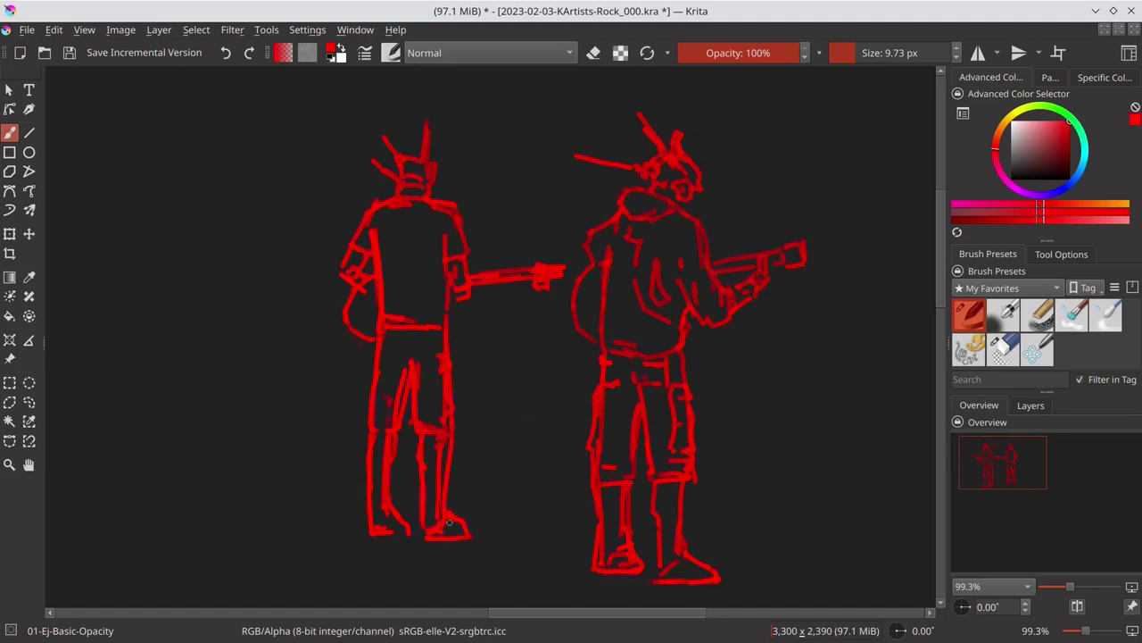
pyautogui.hotkey('ctrl', 's')
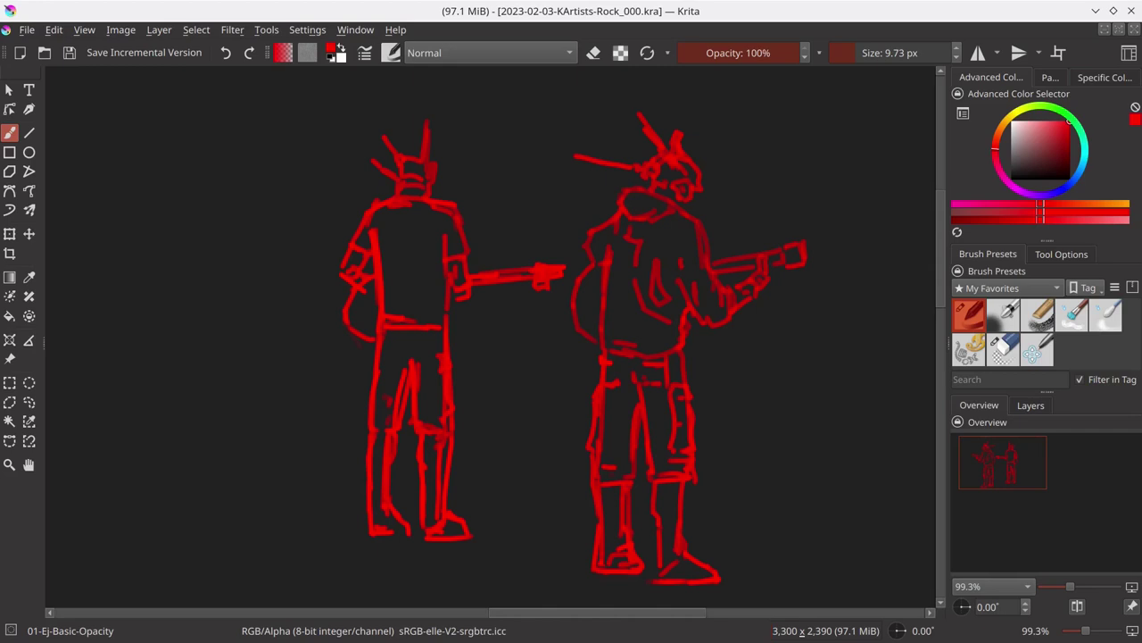
pyautogui.press('Return')
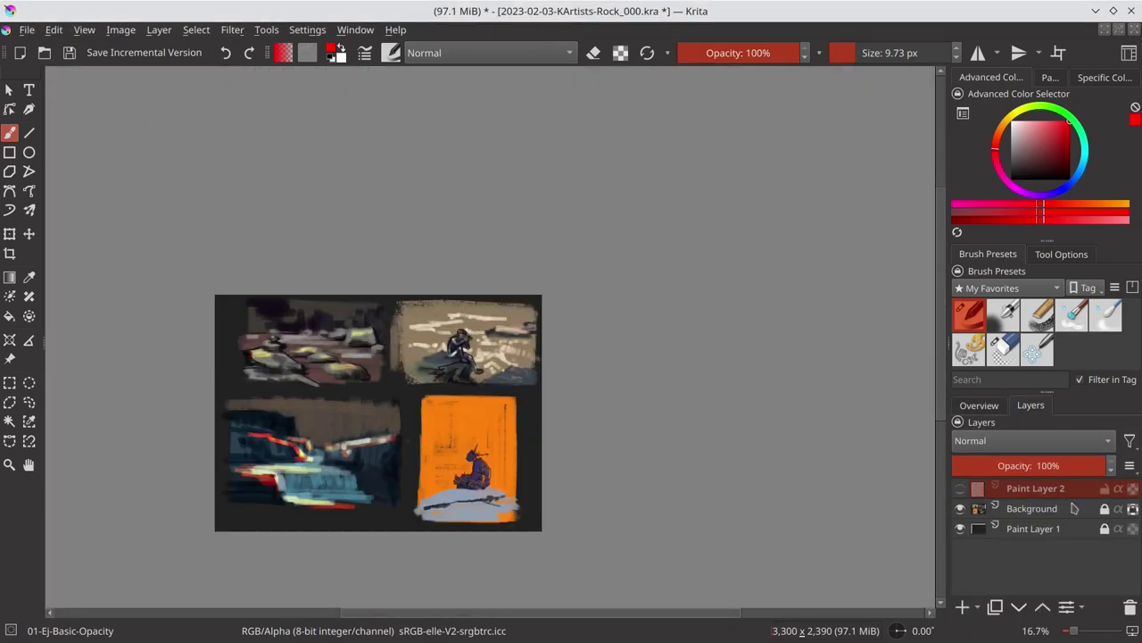
# Step: Rectangle-select the orange rock study and copy it
pyautogui.hotkey('ctrl', 'r')
pyautogui.moveTo(410, 390); pyautogui.dragTo(523, 528)
pyautogui.click(53, 30)
pyautogui.click(89, 183)
# Step: Hide the painted studies, show the red sketch layer, and export as 2023-02-03-KArtists-Rock-WIP02.jpg
pyautogui.click(196, 30)
pyautogui.click(223, 69)
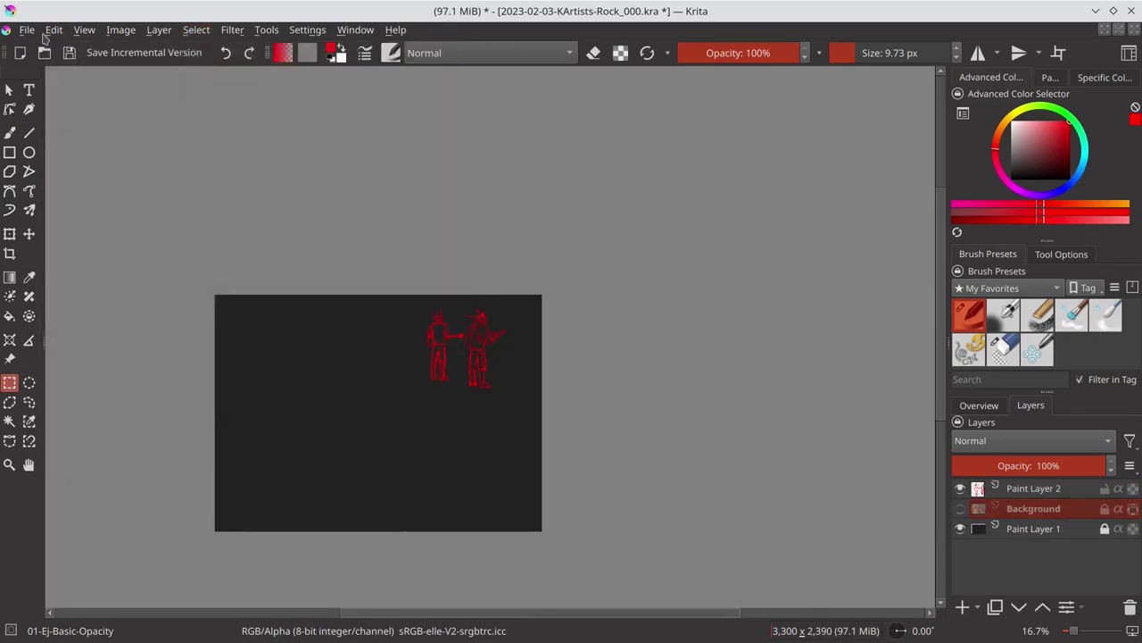
pyautogui.click(27, 30)
pyautogui.click(80, 195)
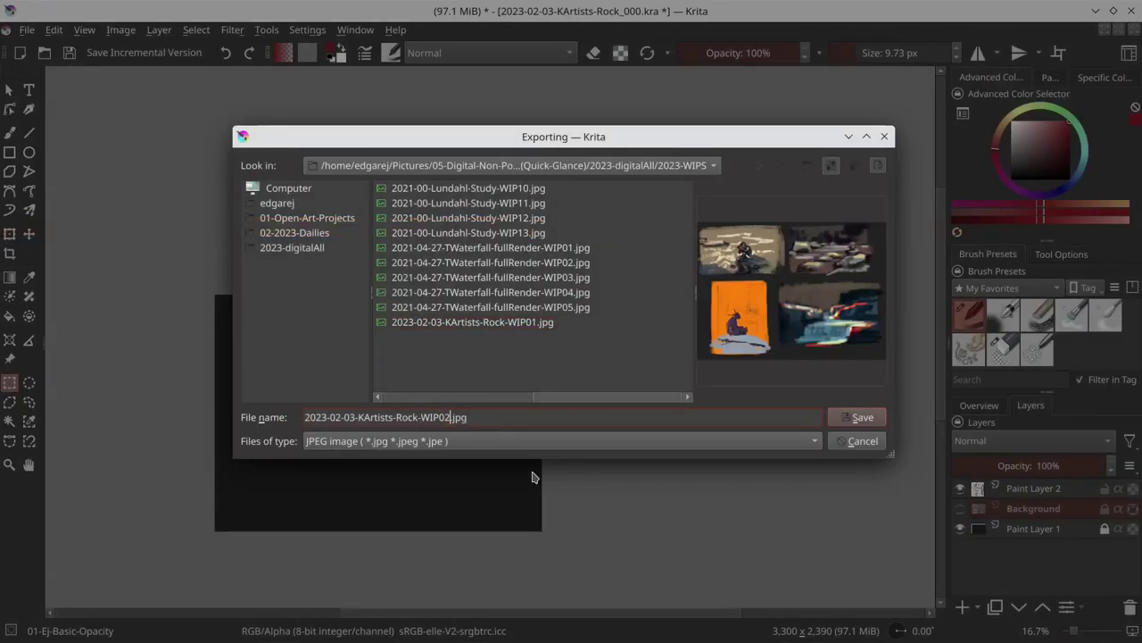
pyautogui.press('Return')
pyautogui.hotkey('ctrl', 'Tab')
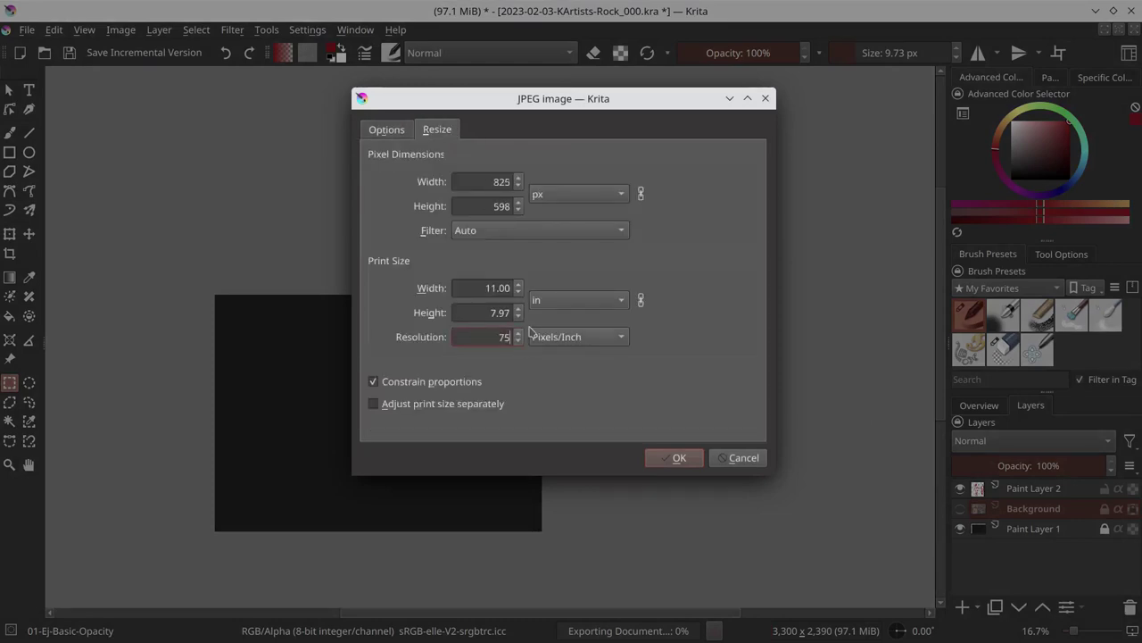
pyautogui.press('Return')
pyautogui.hotkey('ctrl', 'z')
# Step: Paste the study, cut away everything but the pale rock, and keep a hidden duplicate
pyautogui.hotkey('ctrl', 'v')
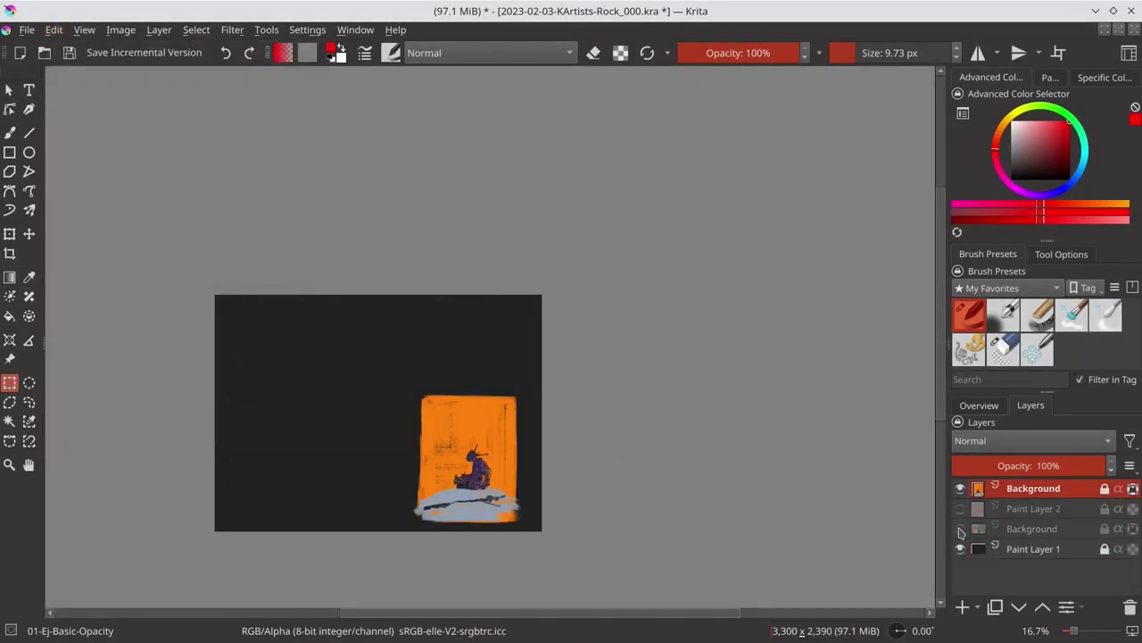
pyautogui.click(9, 403)
pyautogui.moveTo(406, 518); pyautogui.dragTo(401, 526)
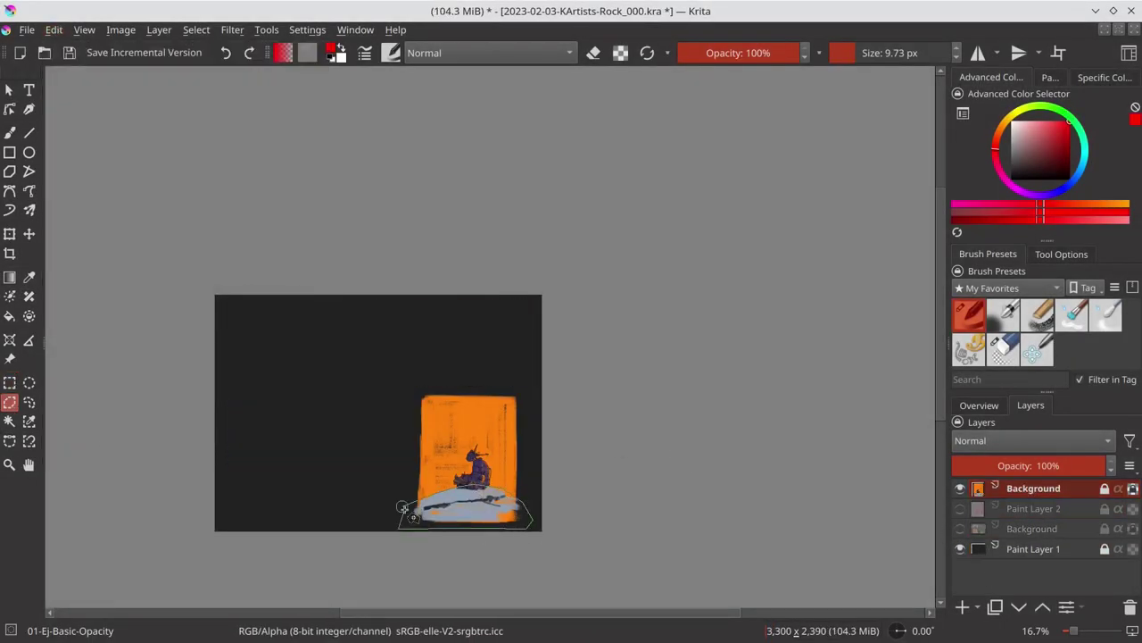
pyautogui.click(197, 30)
pyautogui.click(219, 106)
pyautogui.click(53, 29)
pyautogui.click(80, 85)
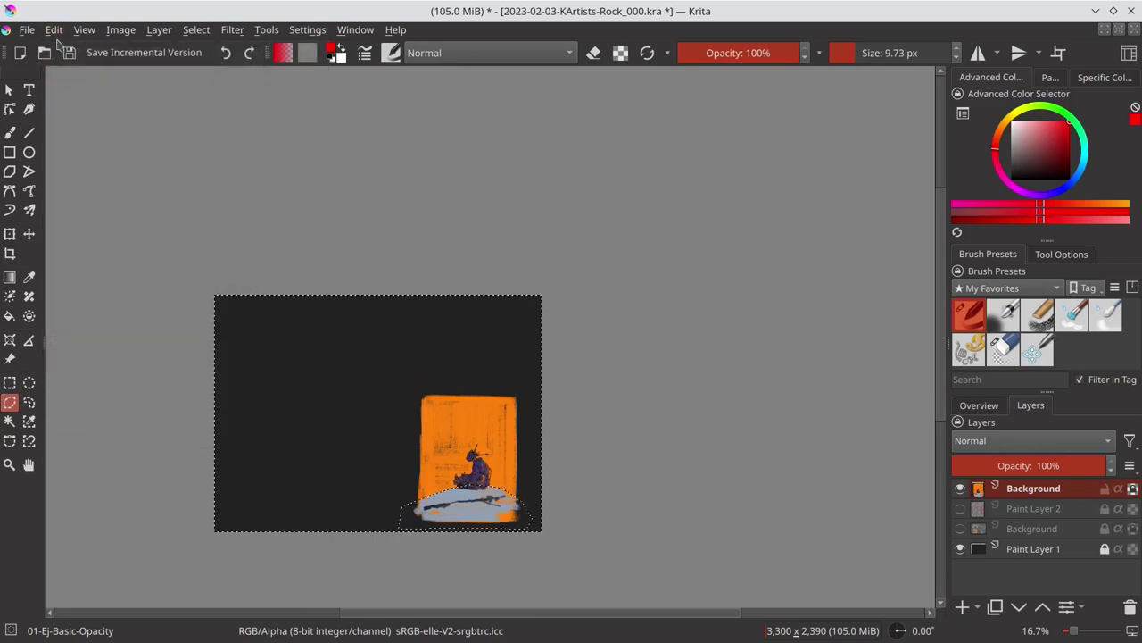
pyautogui.click(196, 30)
pyautogui.click(214, 66)
pyautogui.click(960, 488)
# Step: On a new layer beneath the rock, paint an orange Chalk-Grainy block, then hide it
pyautogui.click(1032, 508)
pyautogui.press('Insert')
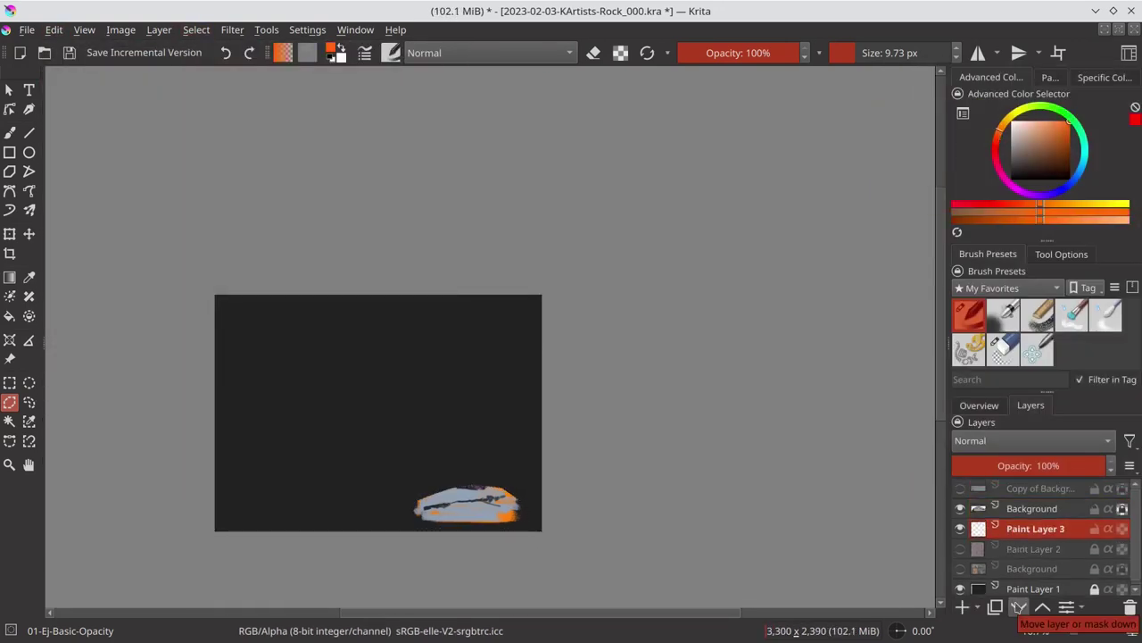
pyautogui.click(1037, 314)
pyautogui.moveTo(417, 498)
pyautogui.mouseDown()
pyautogui.moveTo(418, 396)
pyautogui.moveTo(518, 496)
pyautogui.moveTo(482, 420)
pyautogui.moveTo(500, 464)
pyautogui.mouseUp()
pyautogui.moveTo(419, 393); pyautogui.dragTo(522, 392)
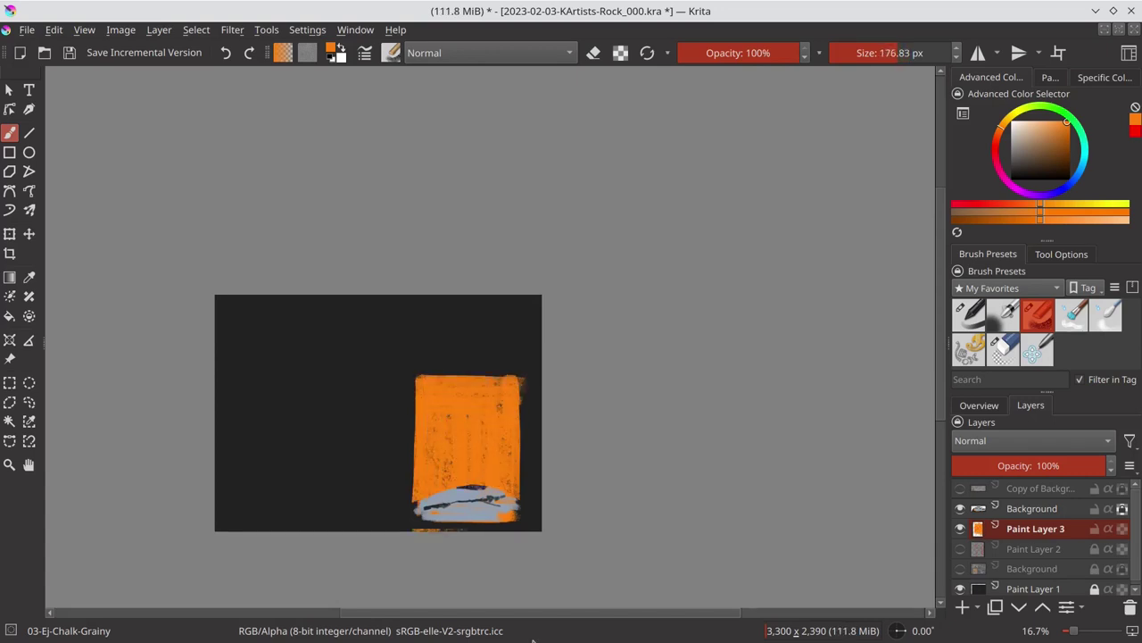
pyautogui.rightClick(1035, 520)
pyautogui.click(936, 187)
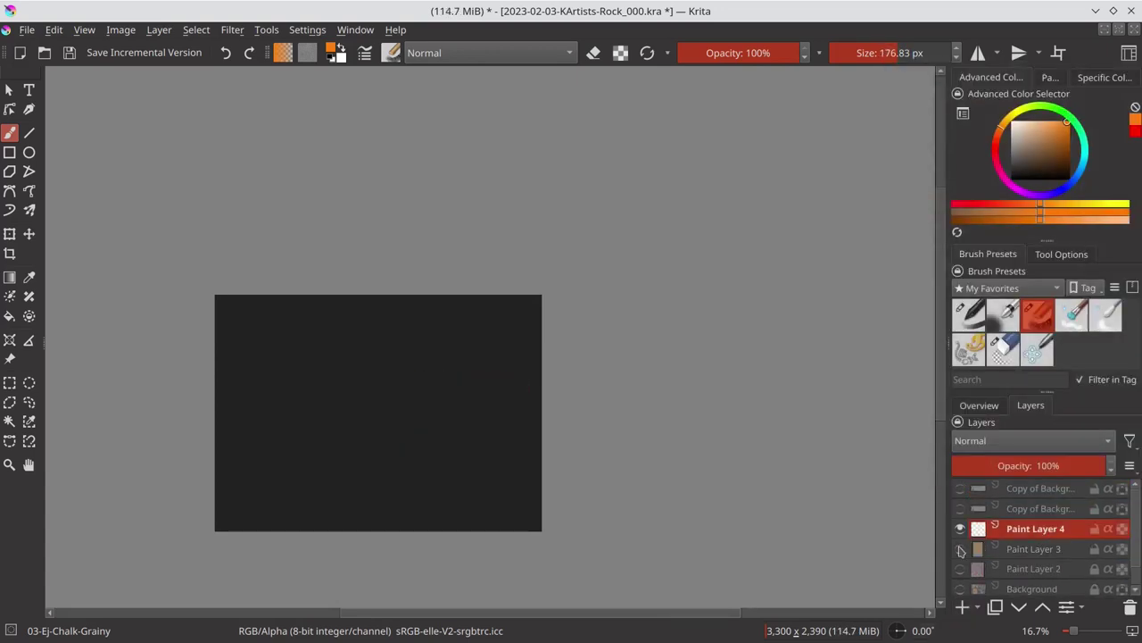
# Step: Paint a red chalk block on a fresh layer, then hide that layer
pyautogui.hotkey('ctrl', 's')
pyautogui.click(996, 143)
pyautogui.moveTo(423, 495)
pyautogui.mouseDown()
pyautogui.moveTo(423, 395)
pyautogui.moveTo(522, 397)
pyautogui.moveTo(442, 393)
pyautogui.moveTo(479, 438)
pyautogui.mouseUp()
pyautogui.rightClick(982, 518)
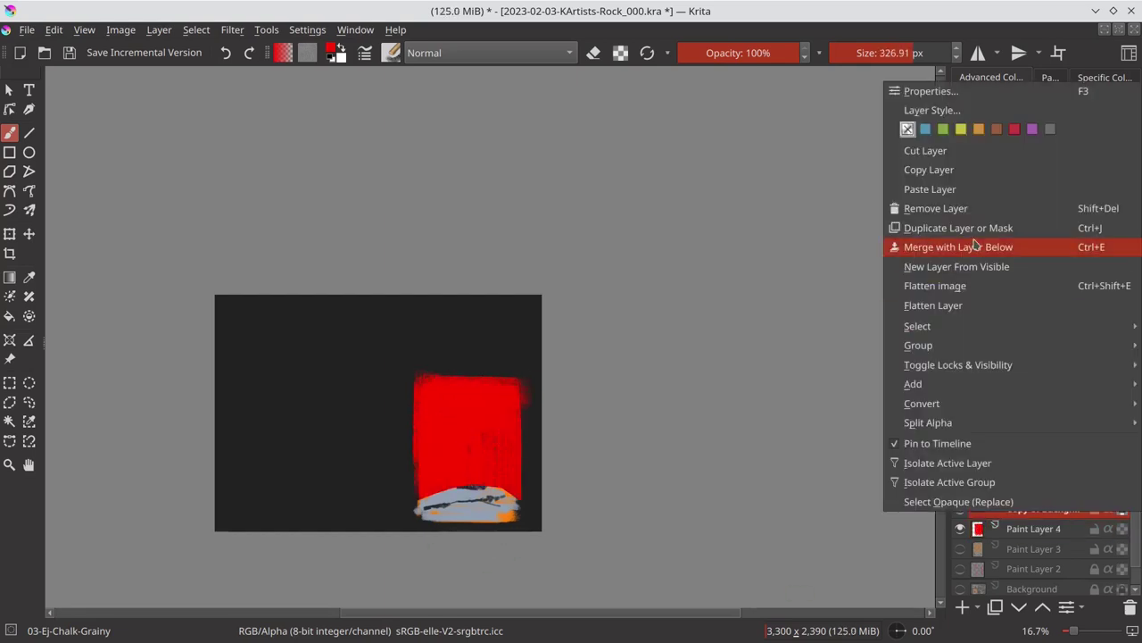
pyautogui.click(959, 508)
pyautogui.click(963, 606)
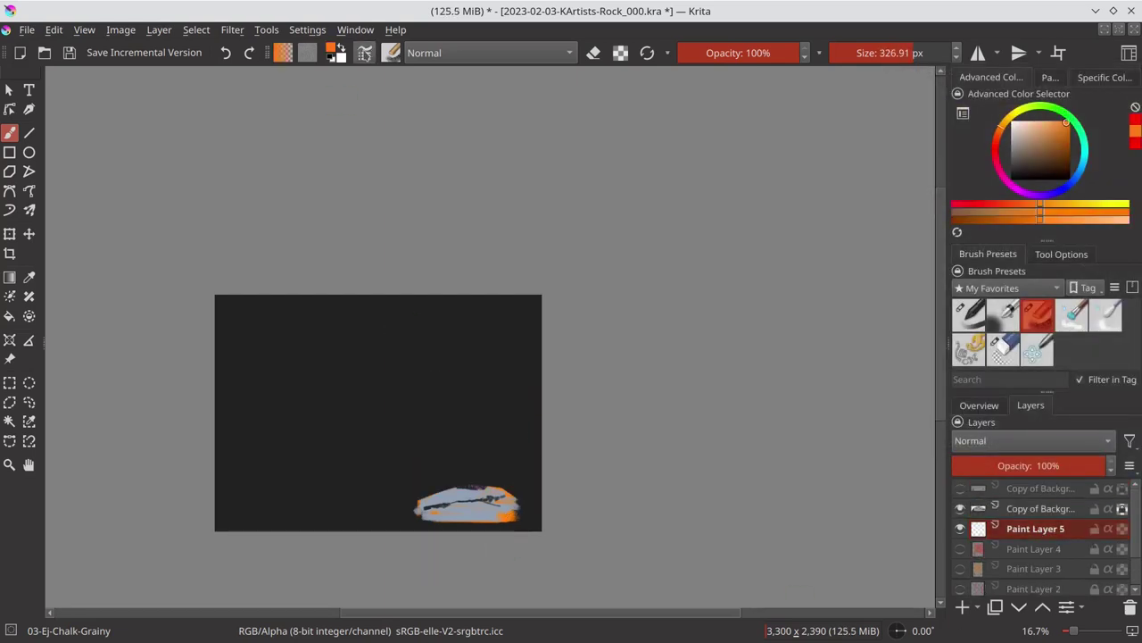
# Step: Open the Brush Editor for the 03-Ej-Chalk-Grainy preset
pyautogui.click(365, 53)
pyautogui.click(984, 42)
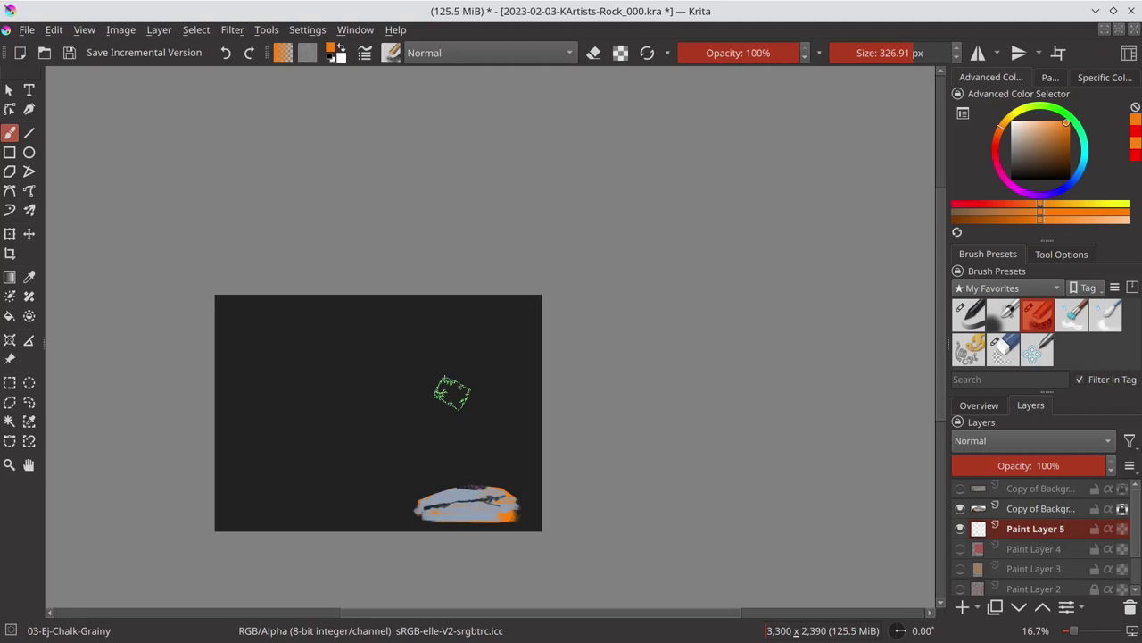
pyautogui.press('F5')
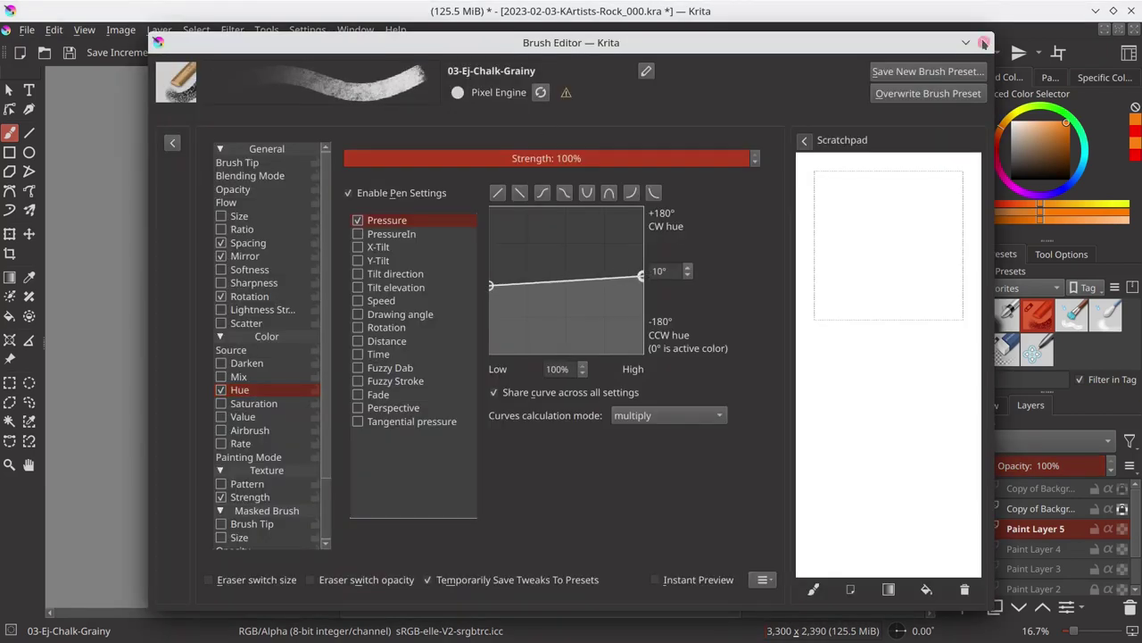
# Step: Hide the first orange backdrop layer and add a new paint layer for the backdrop
pyautogui.moveTo(432, 482)
pyautogui.mouseDown()
pyautogui.moveTo(430, 399)
pyautogui.moveTo(504, 486)
pyautogui.mouseUp()
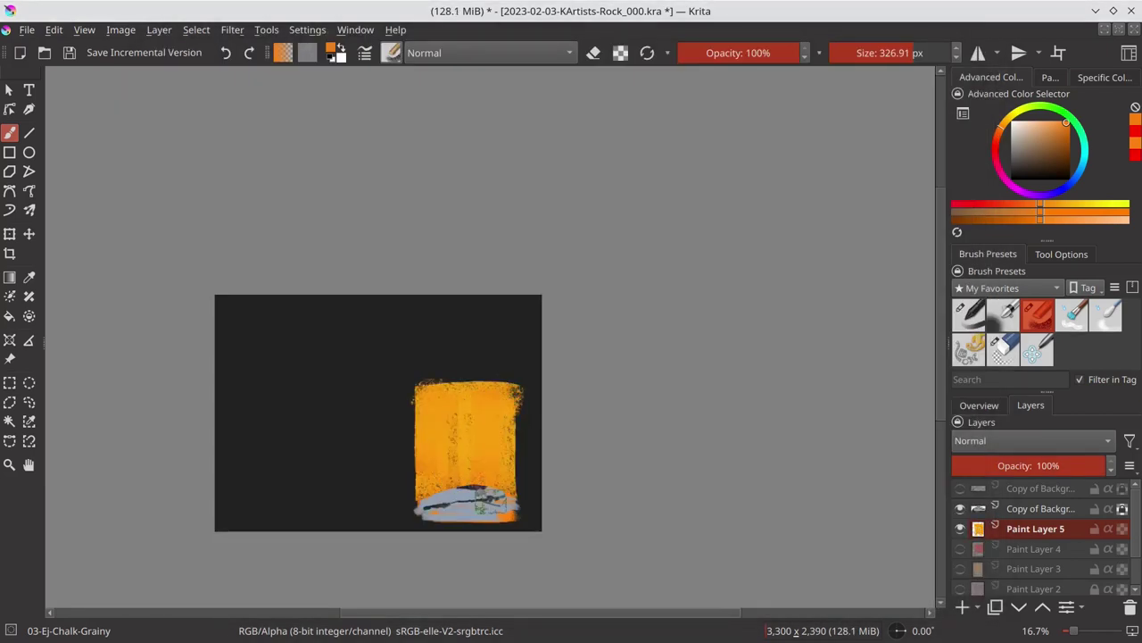
pyautogui.click(1005, 509)
pyautogui.click(959, 489)
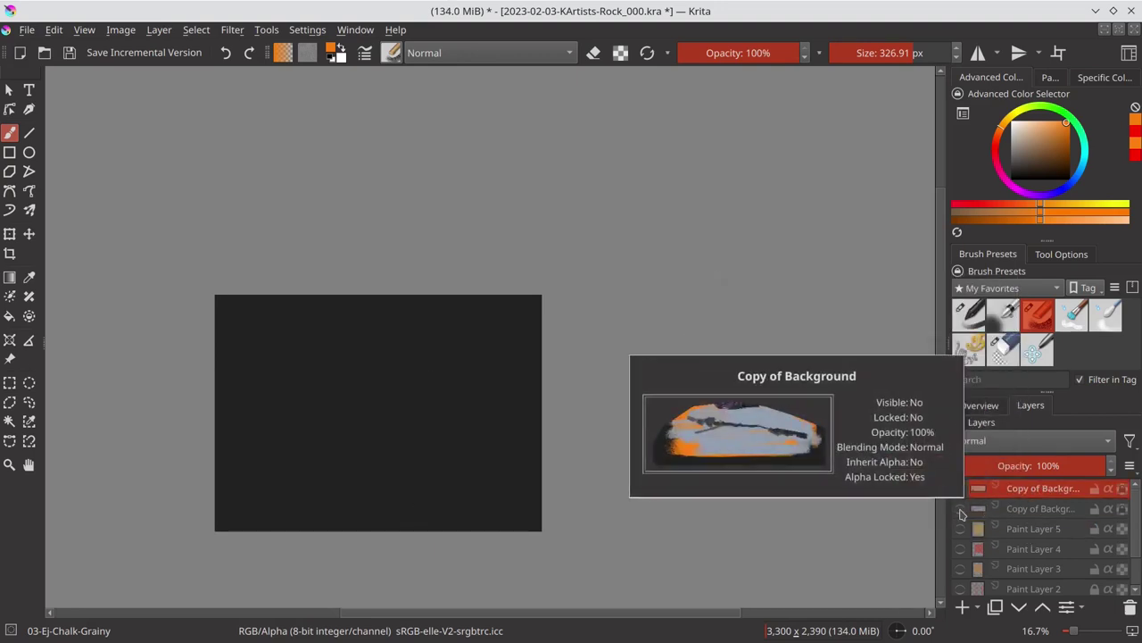
pyautogui.click(959, 488)
pyautogui.click(959, 528)
pyautogui.click(962, 607)
pyautogui.press('F5')
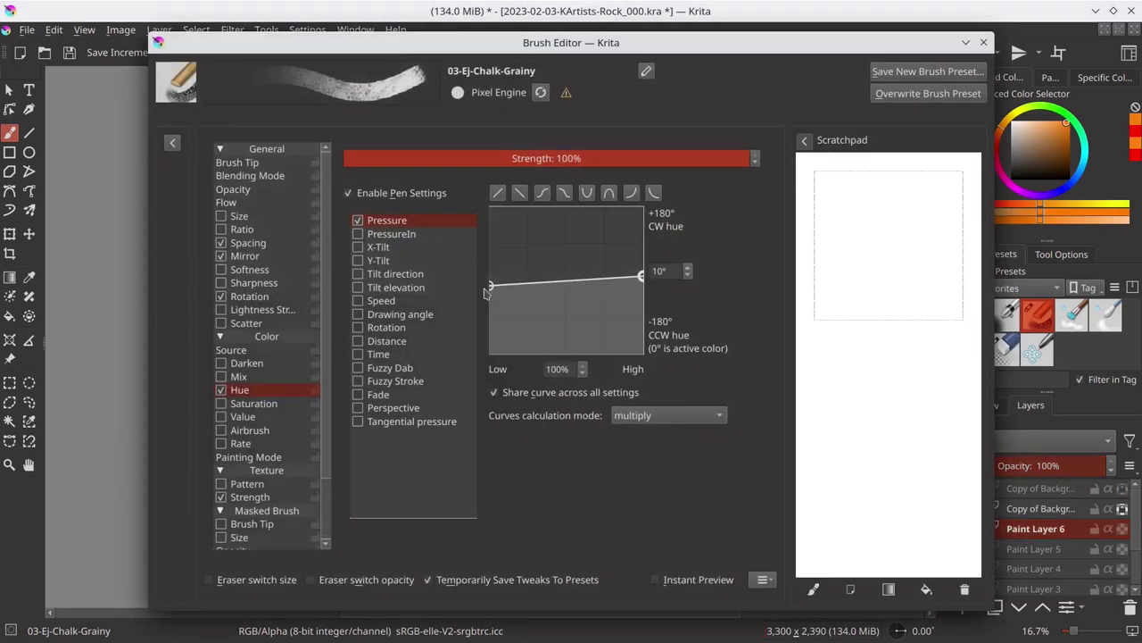
pyautogui.press('Escape')
# Step: Paint a yellow-orange chalk block above the rock, covering its left, top and right edges
pyautogui.moveTo(408, 490)
pyautogui.mouseDown()
pyautogui.moveTo(497, 416)
pyautogui.moveTo(467, 479)
pyautogui.moveTo(446, 458)
pyautogui.moveTo(482, 429)
pyautogui.mouseUp()
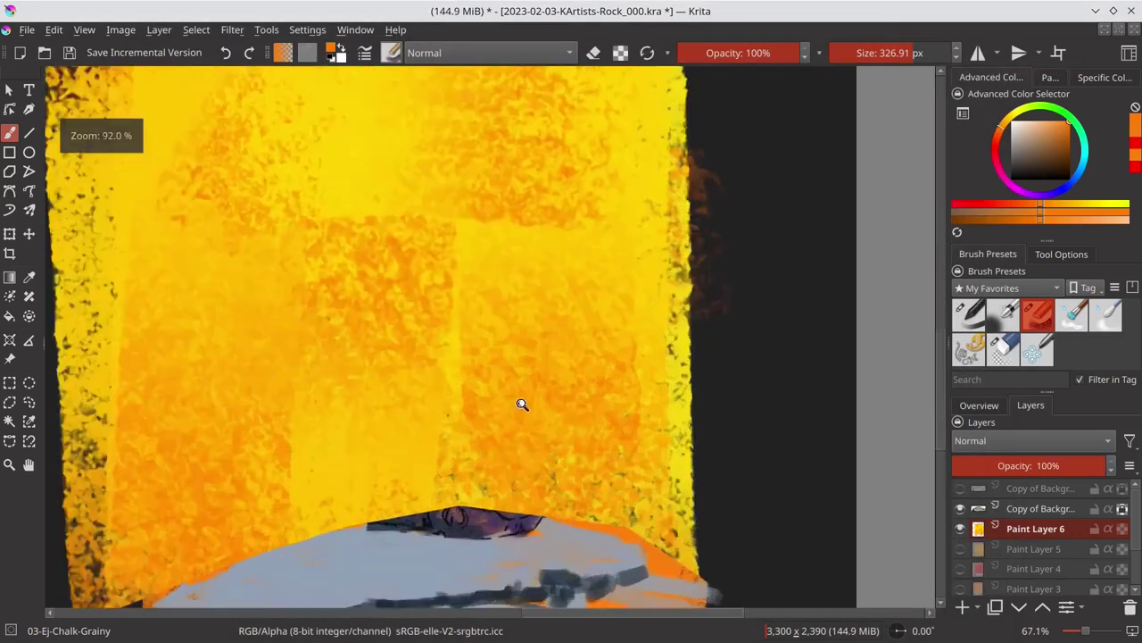
pyautogui.scroll(5, 523, 402)
pyautogui.scroll(-3, 523, 403)
pyautogui.moveTo(484, 370)
pyautogui.mouseDown()
pyautogui.moveTo(586, 268)
pyautogui.moveTo(625, 428)
pyautogui.mouseUp()
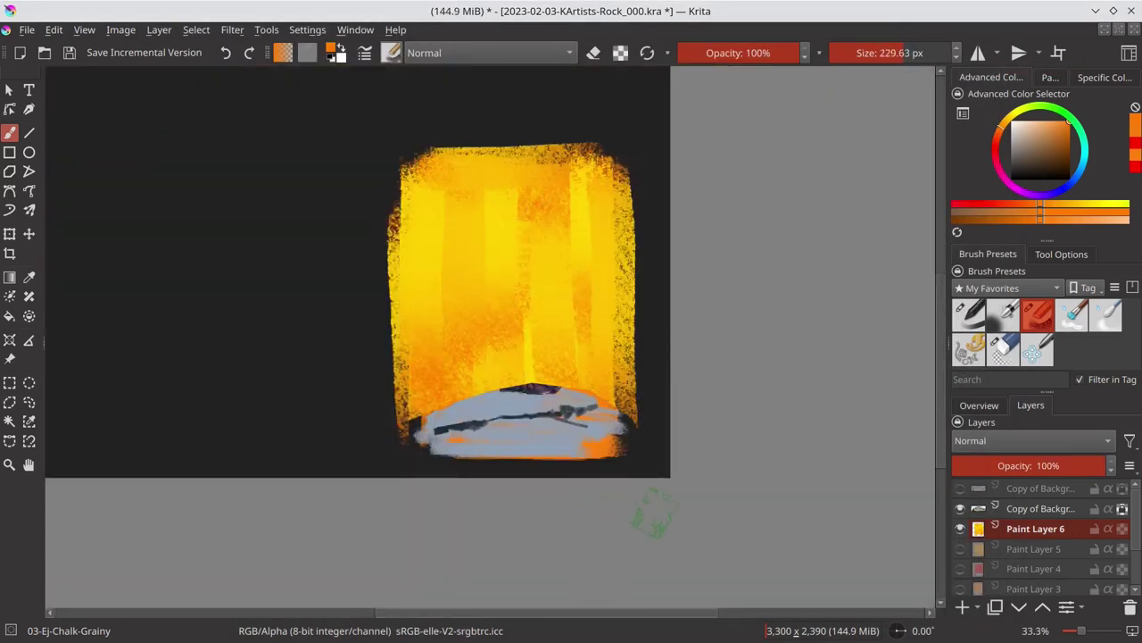
pyautogui.click(979, 405)
# Step: Add red-orange chalk strokes on a new layer, save, and show the red figure sketch
pyautogui.click(1002, 138)
pyautogui.click(1031, 405)
pyautogui.moveTo(447, 402)
pyautogui.mouseDown()
pyautogui.moveTo(434, 183)
pyautogui.moveTo(607, 401)
pyautogui.moveTo(508, 210)
pyautogui.moveTo(473, 375)
pyautogui.mouseUp()
pyautogui.moveTo(429, 295); pyautogui.dragTo(428, 179)
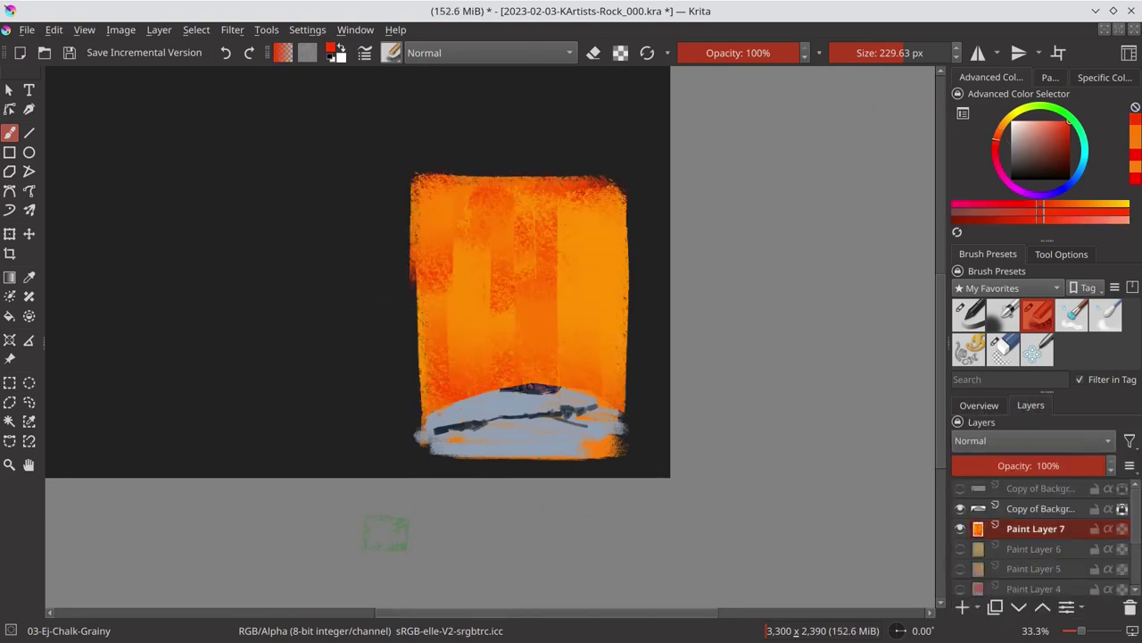
pyautogui.hotkey('ctrl', 's')
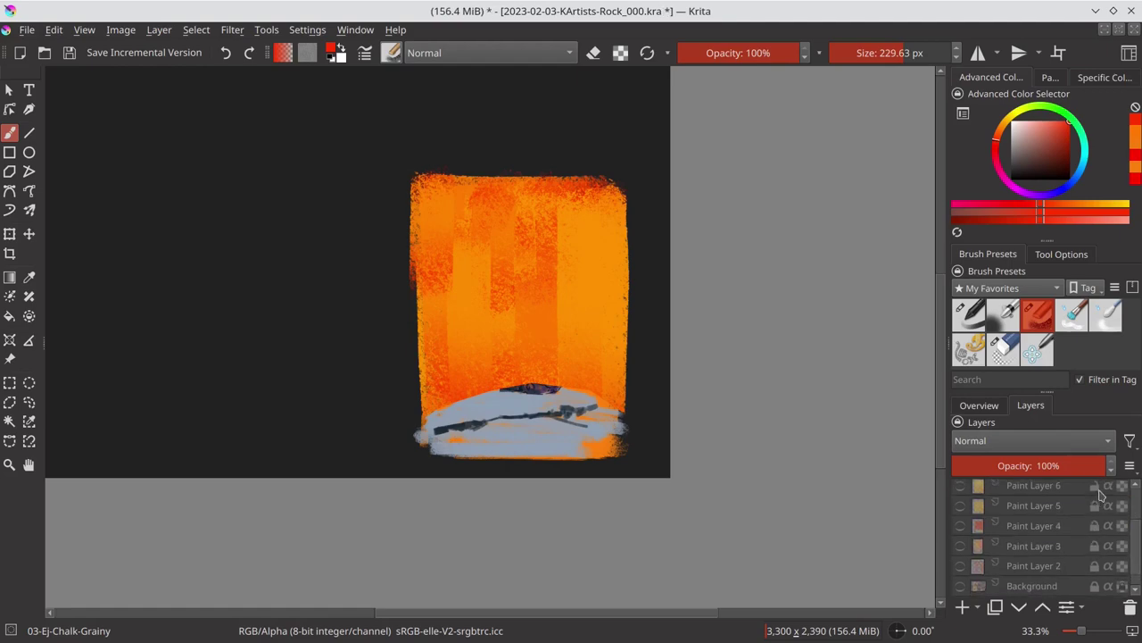
pyautogui.scroll(-3, 1035, 536)
pyautogui.click(961, 544)
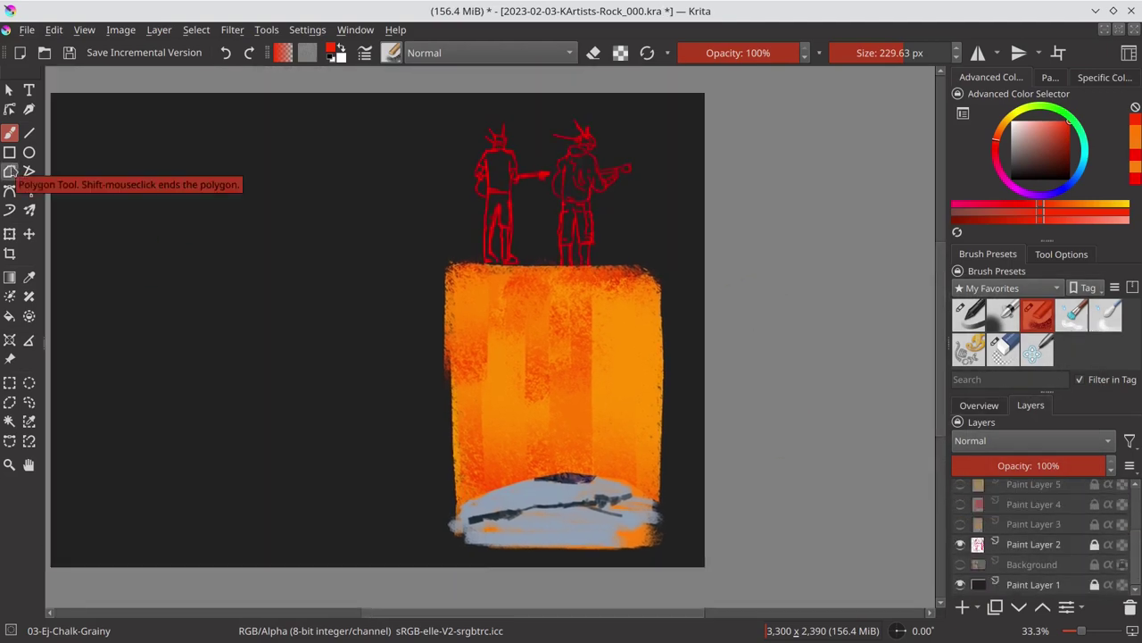
# Step: Outline the red figure sketch with a polygonal selection and cut it out
pyautogui.click(9, 402)
pyautogui.click(448, 153)
pyautogui.click(491, 111)
pyautogui.doubleClick(518, 268)
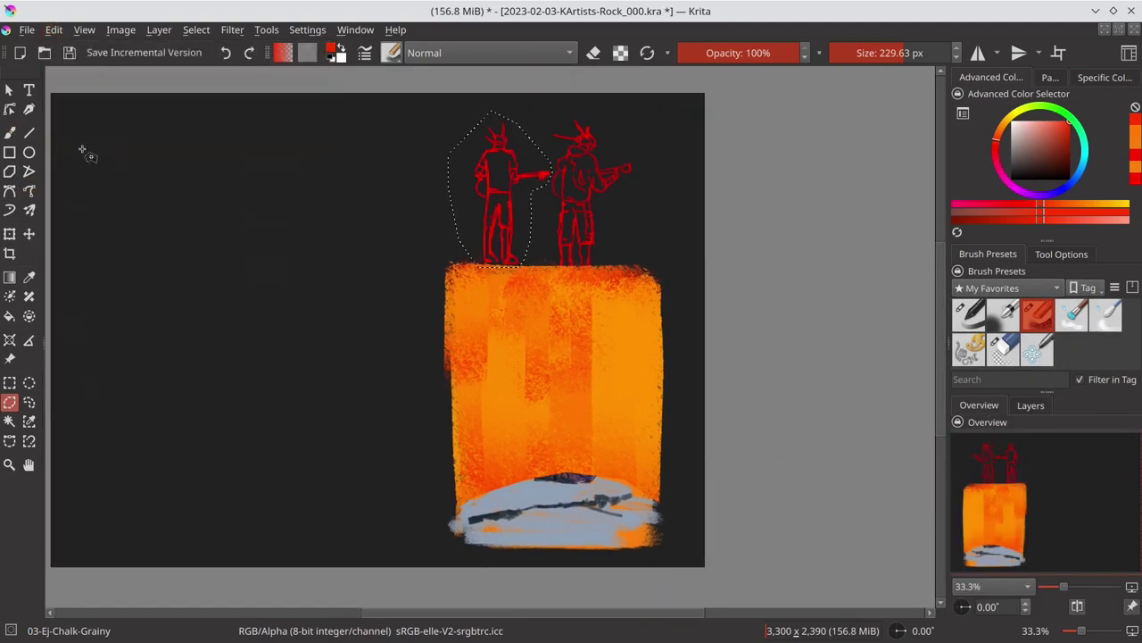
pyautogui.click(1031, 405)
pyautogui.hotkey('ctrl', 'shift', 'j')
pyautogui.hotkey('ctrl', 'z')
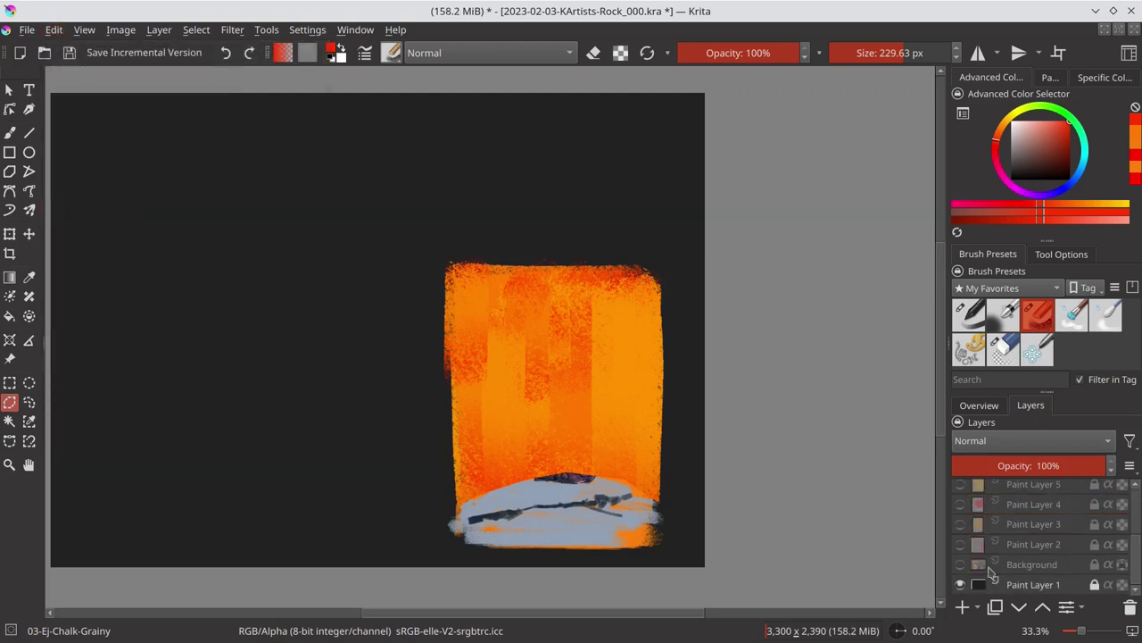
pyautogui.press('-')
pyautogui.click(54, 29)
pyautogui.click(98, 127)
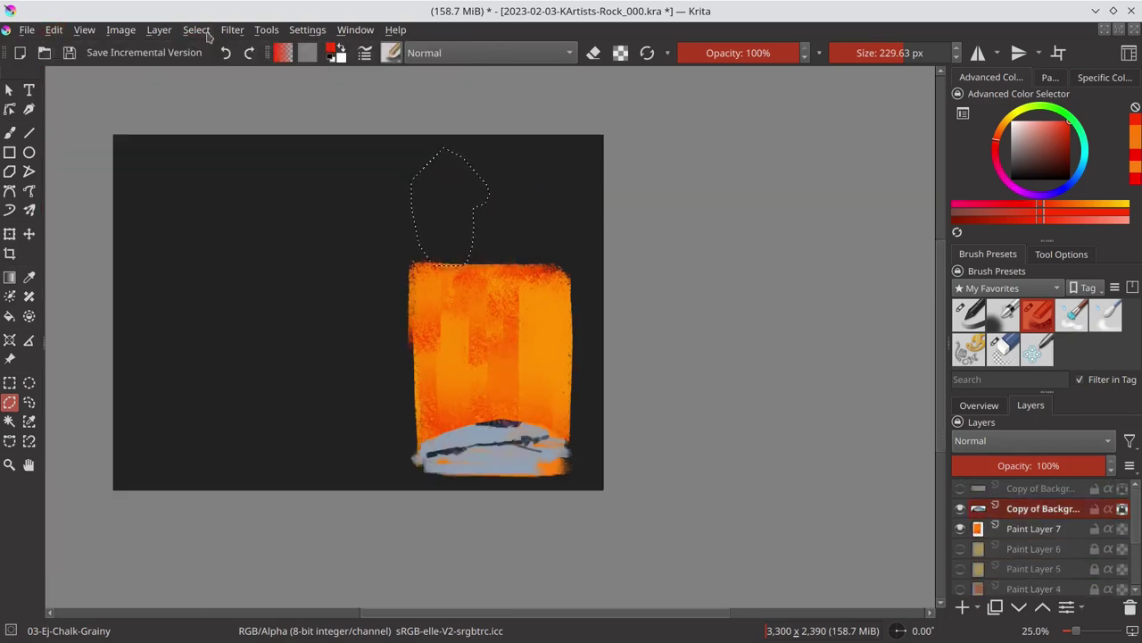
# Step: Paste the figure onto a new layer, move it onto the rock, and save
pyautogui.hotkey('ctrl', 'v')
pyautogui.click(158, 30)
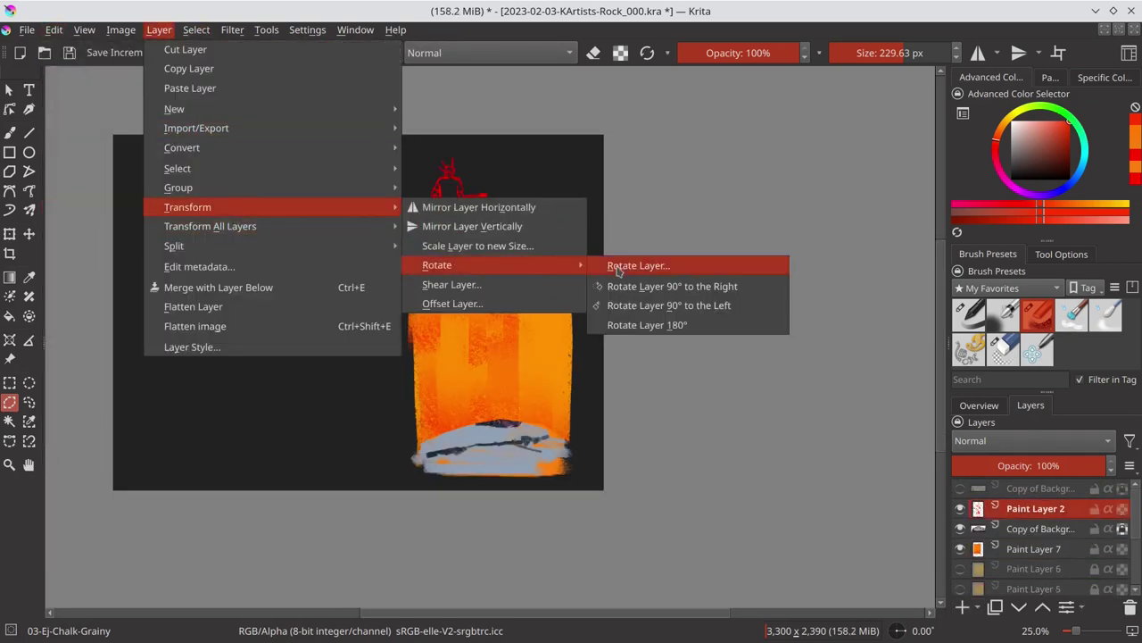
pyautogui.press('t')
pyautogui.moveTo(504, 214); pyautogui.dragTo(747, 407)
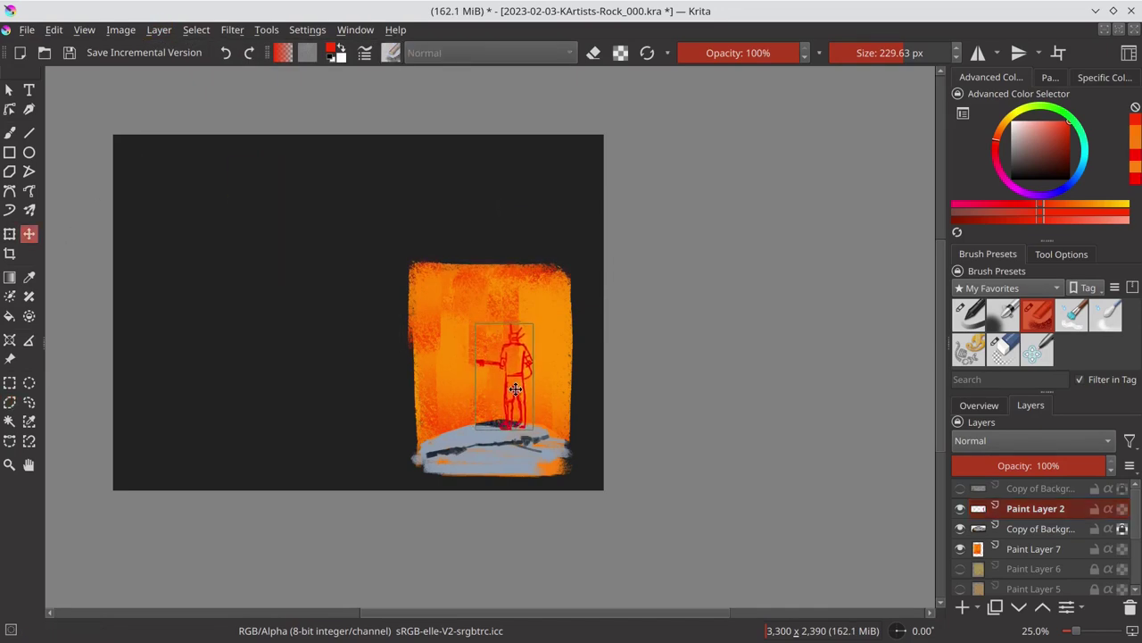
pyautogui.hotkey('ctrl', 's')
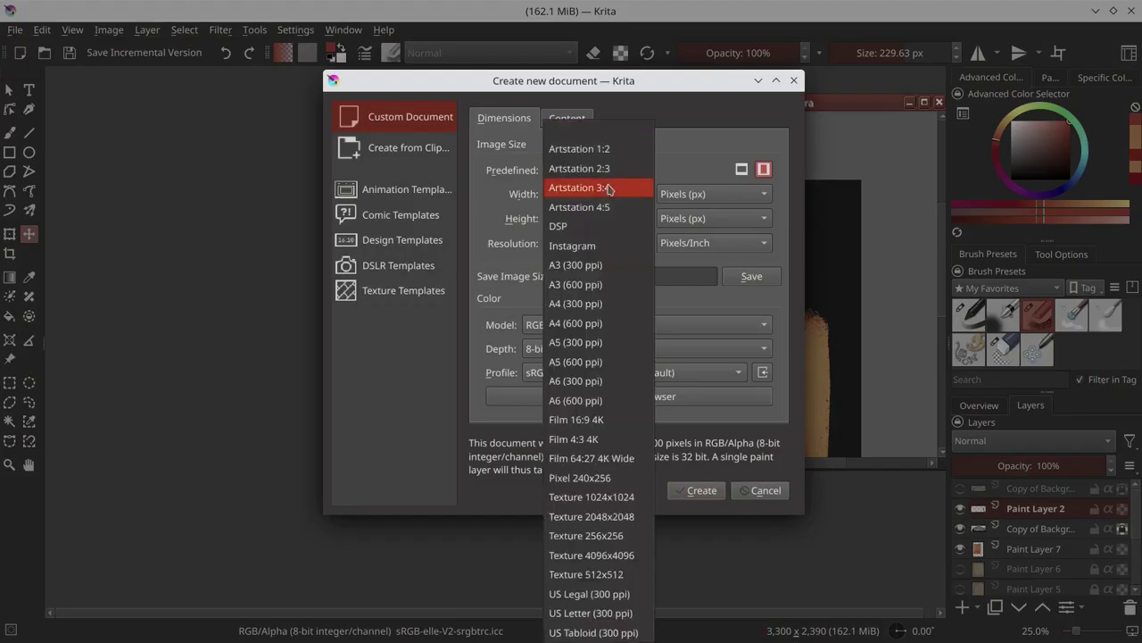
# Step: Create a 3600×4800 Artstation 3:4 document and paste the rock painting's layers into it
pyautogui.click(608, 188)
pyautogui.press('Return')
pyautogui.click(897, 429)
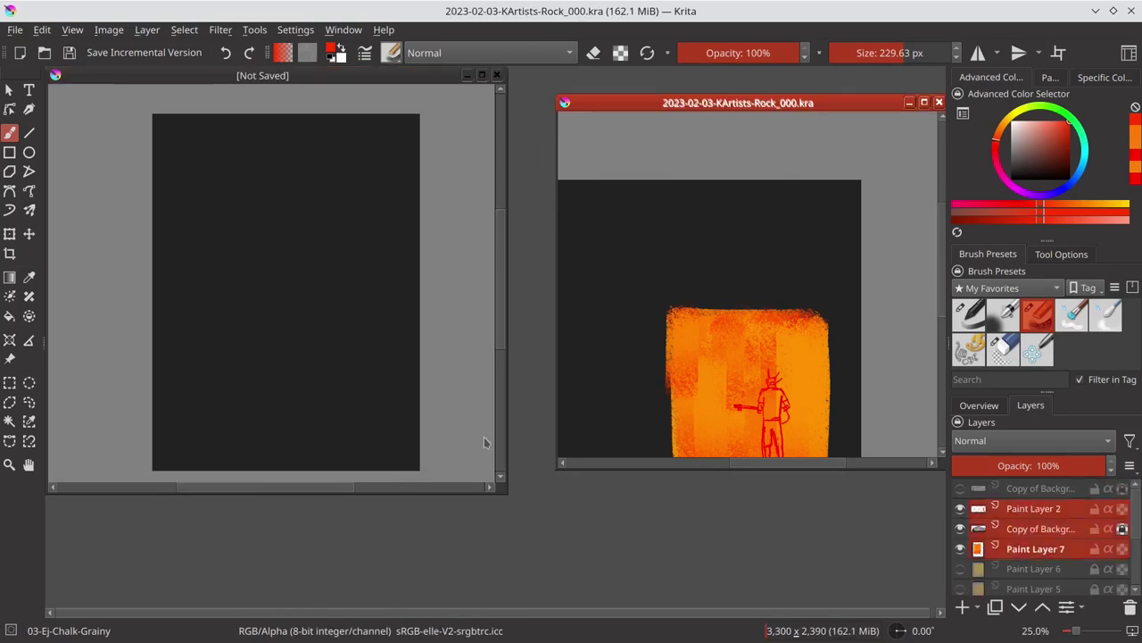
pyautogui.press('t')
pyautogui.moveTo(897, 428); pyautogui.dragTo(302, 278)
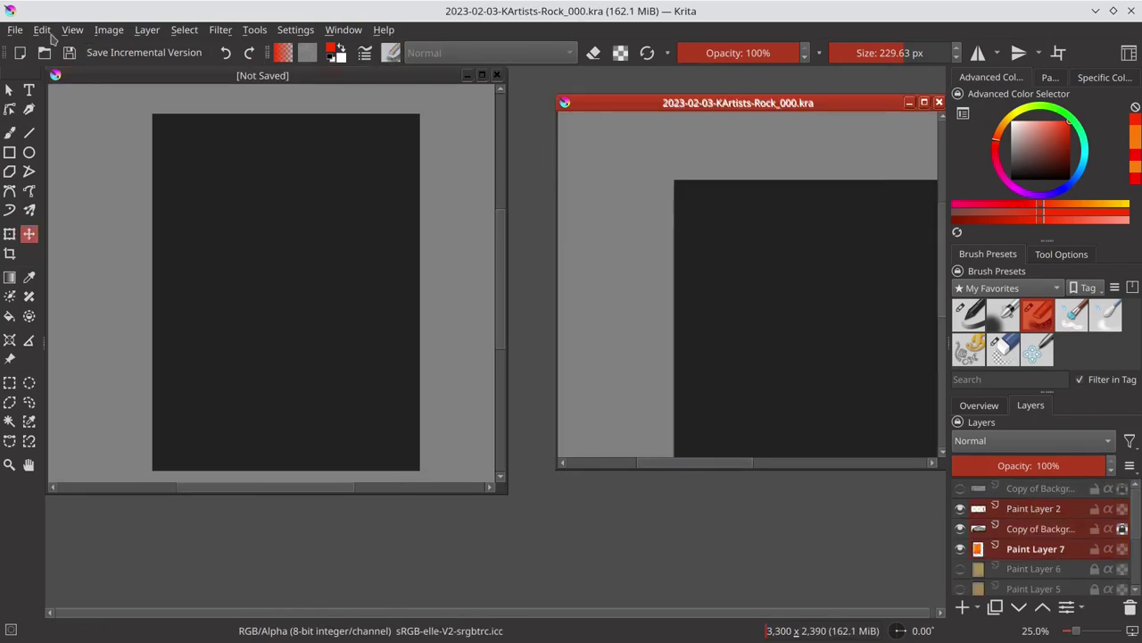
pyautogui.click(42, 30)
pyautogui.click(72, 43)
pyautogui.click(42, 30)
pyautogui.click(67, 104)
pyautogui.click(262, 75)
pyautogui.hotkey('ctrl', 'v')
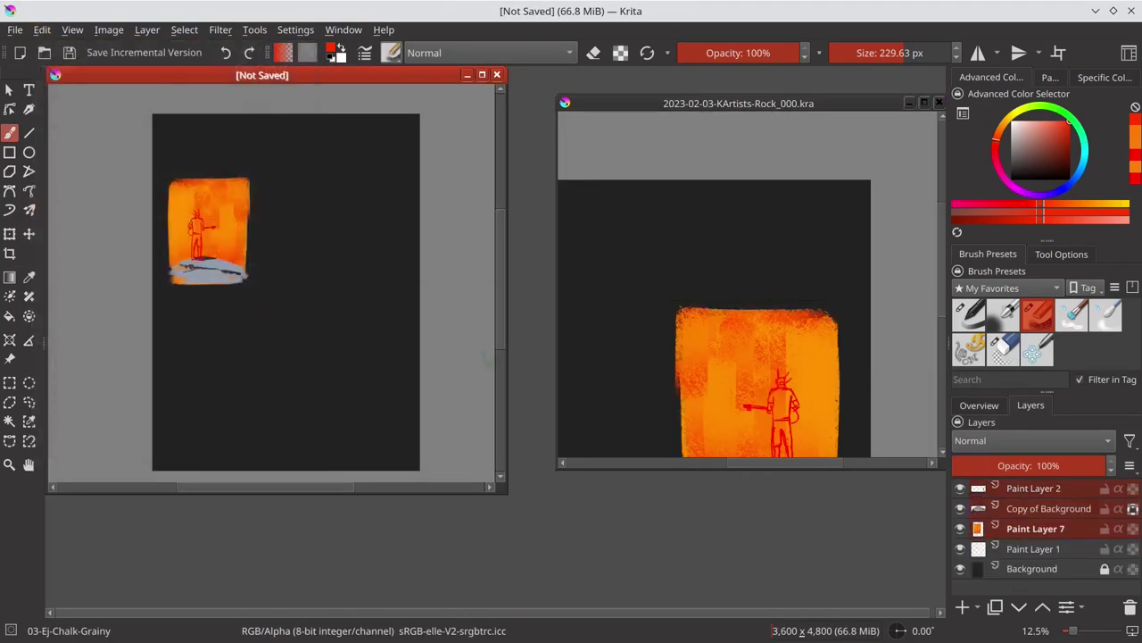
# Step: Close the original rock document and enter a 'Rock' title in the new document's information
pyautogui.click(801, 106)
pyautogui.click(938, 102)
pyautogui.click(15, 29)
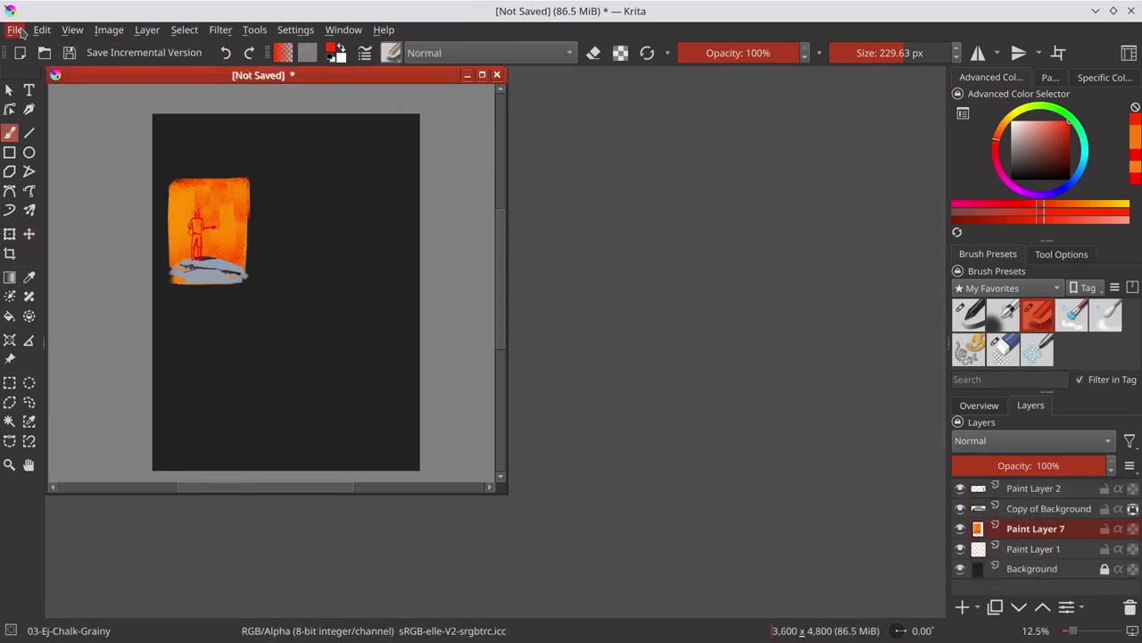
pyautogui.write('Rock')
pyautogui.click(527, 235)
pyautogui.write('c')
pyautogui.click(706, 503)
# Step: Delete Paint Layer 1, group the pasted layers as 'og', and save
pyautogui.click(1033, 548)
pyautogui.click(1130, 606)
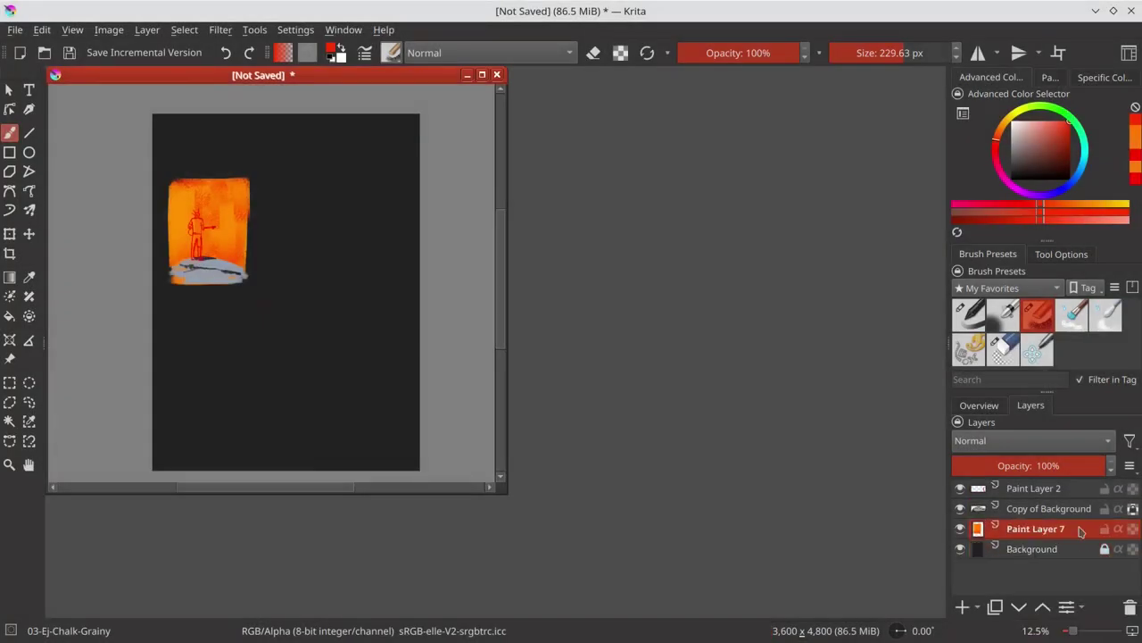
pyautogui.keyDown('shift'); pyautogui.click(1033, 488); pyautogui.keyUp('shift')
pyautogui.rightClick(1036, 514)
pyautogui.click(740, 423)
pyautogui.write('og')
pyautogui.press('Return')
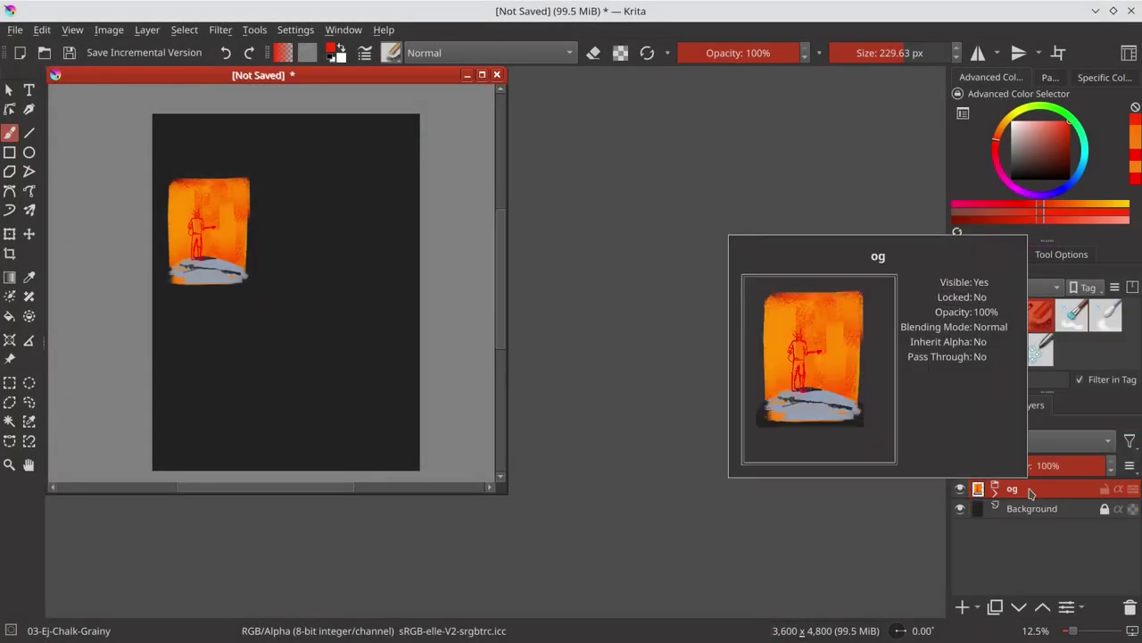
pyautogui.rightClick(1026, 488)
pyautogui.click(482, 75)
pyautogui.hotkey('ctrl', 's')
# Step: Save the document as 2023-02-03-KArtists-Rock_001.kra
pyautogui.click(714, 503)
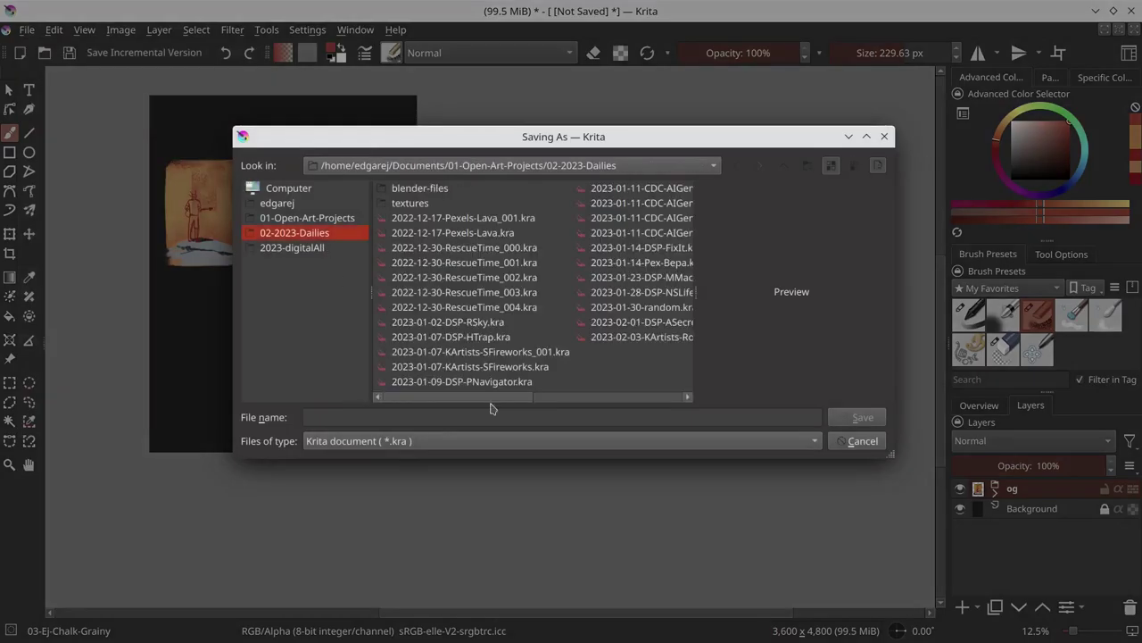
pyautogui.click(473, 407)
pyautogui.click(867, 416)
pyautogui.click(391, 53)
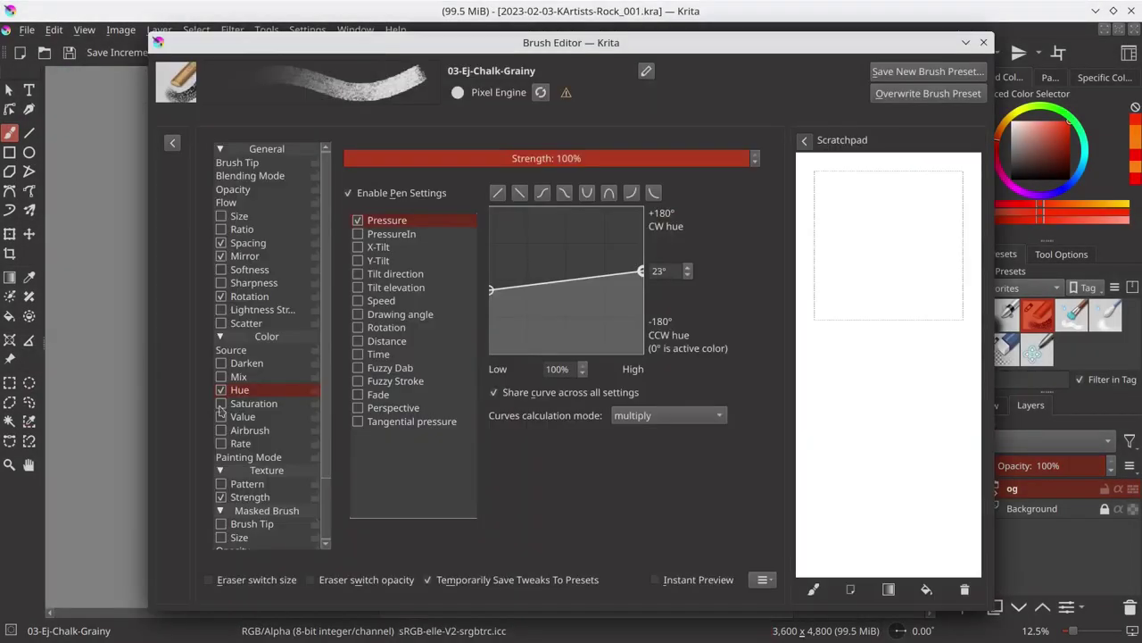
# Step: Scale the og group to fill the portrait canvas, then select Paint Layer 2 and the Basic-Opacity brush
pyautogui.click(9, 233)
pyautogui.moveTo(268, 292); pyautogui.dragTo(541, 536)
pyautogui.moveTo(149, 94); pyautogui.dragTo(91, 101)
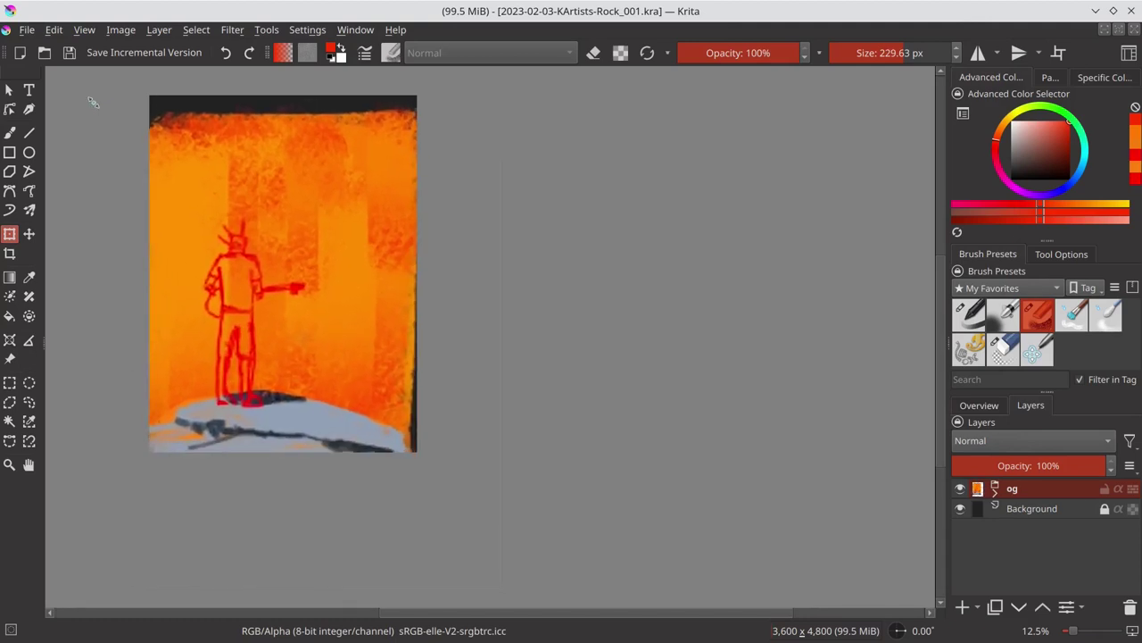
pyautogui.scroll(-1, 527, 162)
pyautogui.press('Return')
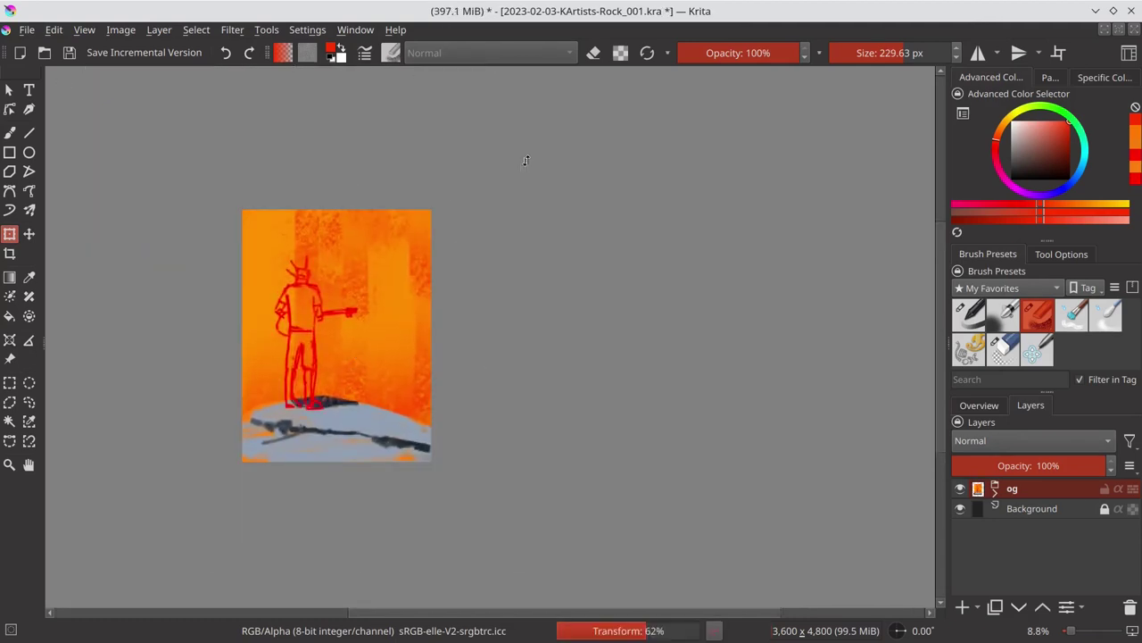
pyautogui.moveTo(384, 355); pyautogui.dragTo(393, 344)
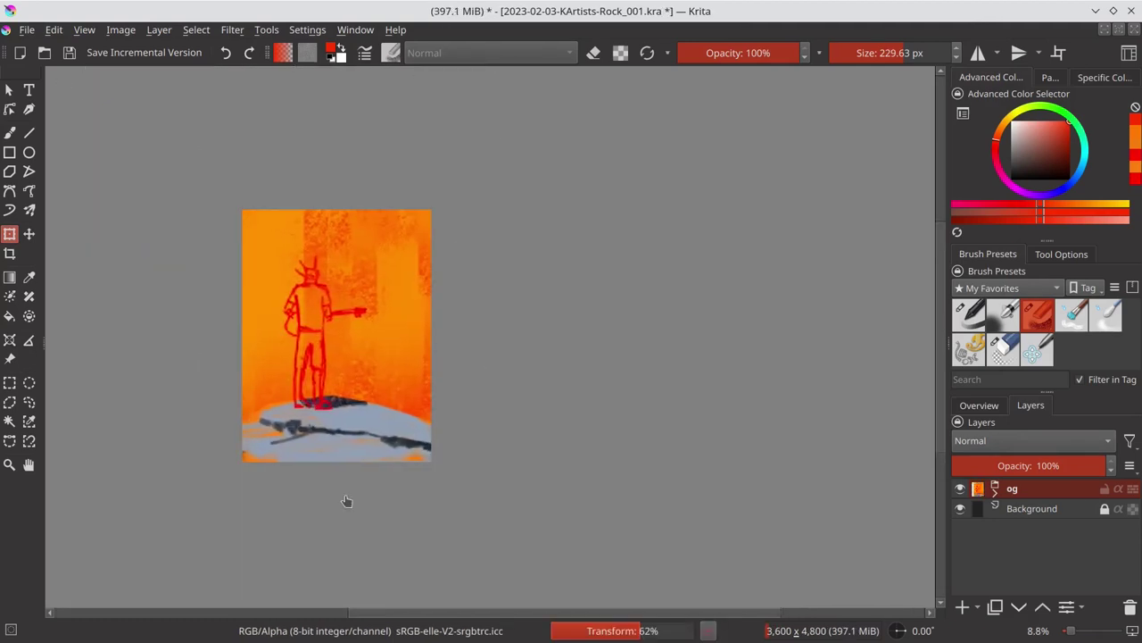
pyautogui.click(1048, 508)
pyautogui.click(969, 314)
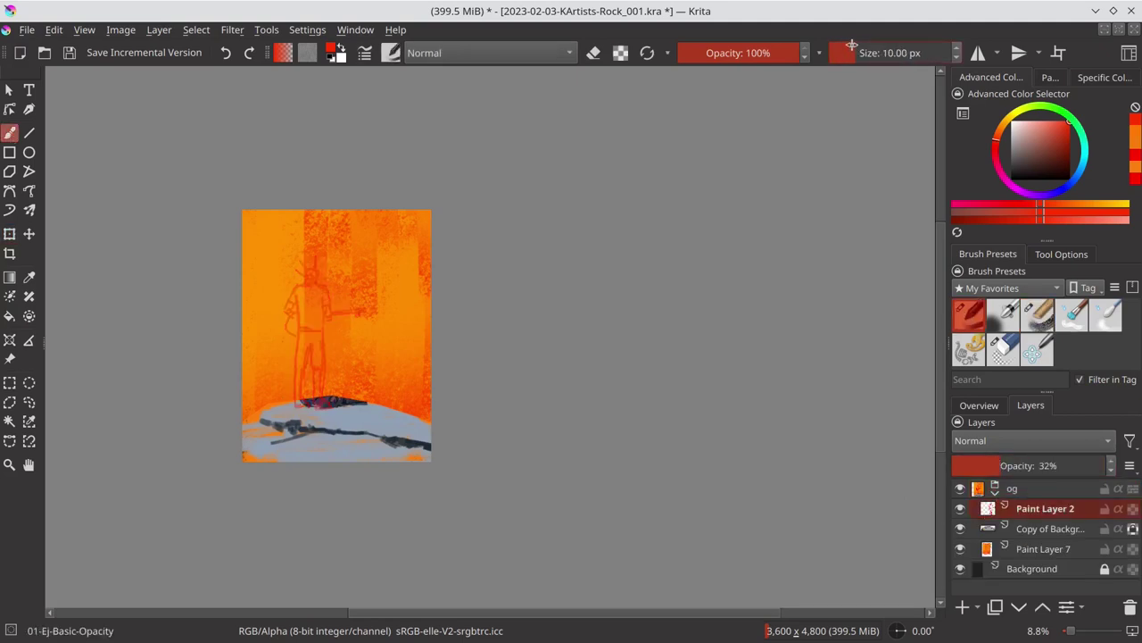
# Step: Add a new top layer, save, set black and test the Basic-Opacity brush
pyautogui.press('Insert')
pyautogui.hotkey('ctrl', 's')
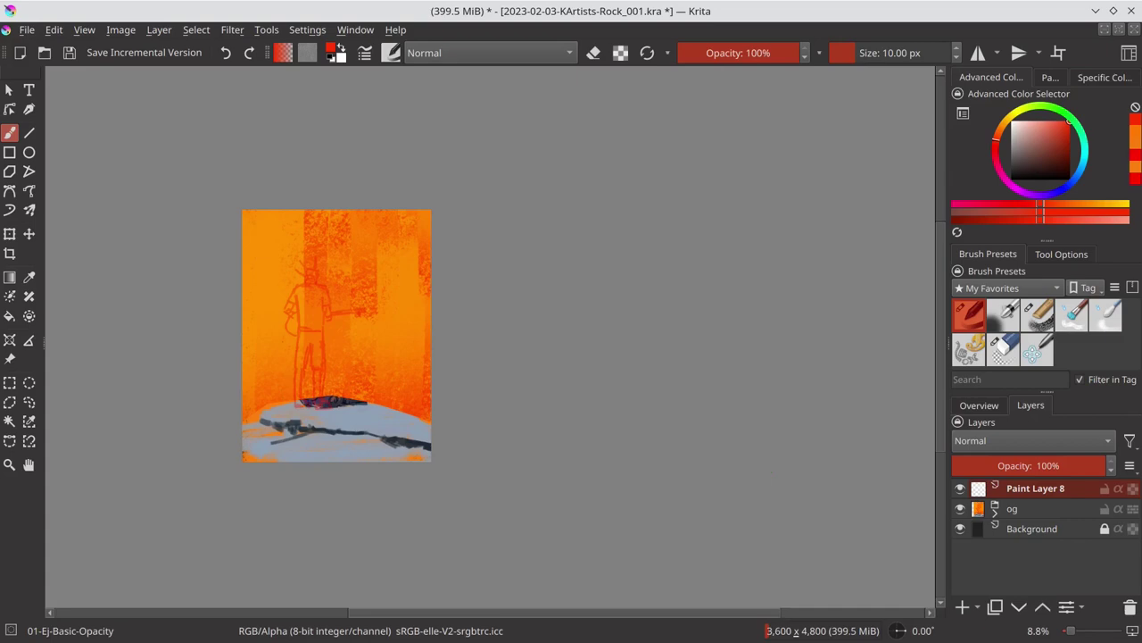
pyautogui.press('d')
pyautogui.scroll(10, 446, 252)
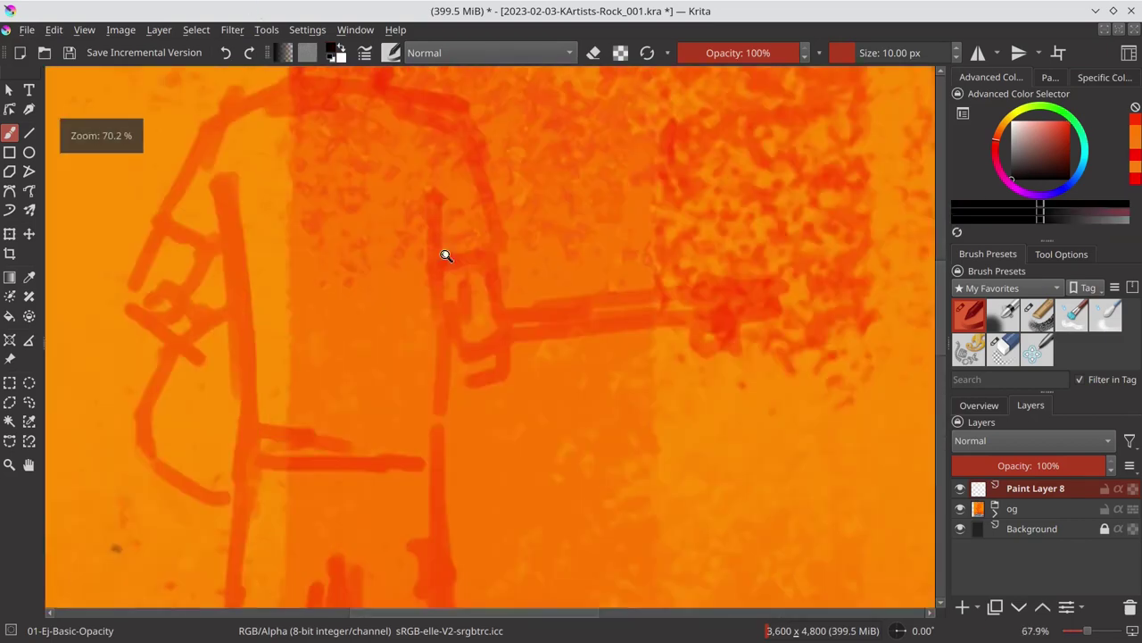
pyautogui.moveTo(397, 301); pyautogui.dragTo(430, 287)
pyautogui.click(1003, 348)
pyautogui.click(969, 314)
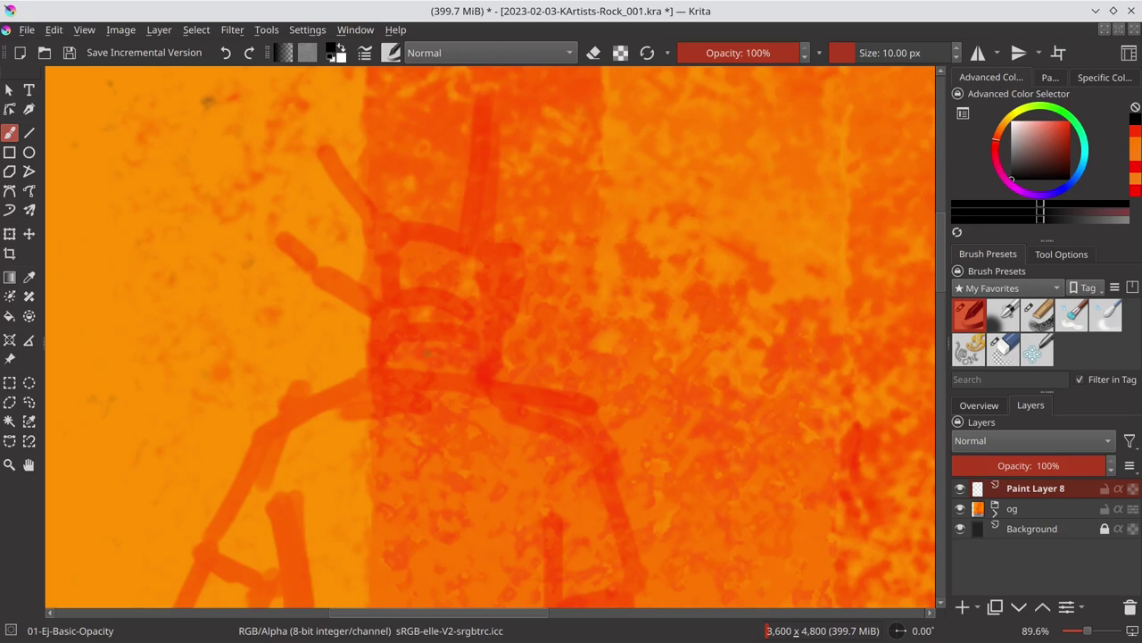
# Step: Ink the head's outline, curved top, tall horn and the hair strands below it
pyautogui.moveTo(387, 305)
pyautogui.mouseDown()
pyautogui.moveTo(478, 314)
pyautogui.moveTo(504, 263)
pyautogui.mouseUp()
pyautogui.moveTo(384, 248); pyautogui.dragTo(319, 143)
pyautogui.moveTo(362, 281)
pyautogui.mouseDown()
pyautogui.moveTo(455, 228)
pyautogui.moveTo(491, 272)
pyautogui.mouseUp()
pyautogui.moveTo(487, 199); pyautogui.dragTo(496, 90)
pyautogui.moveTo(364, 278); pyautogui.dragTo(391, 303)
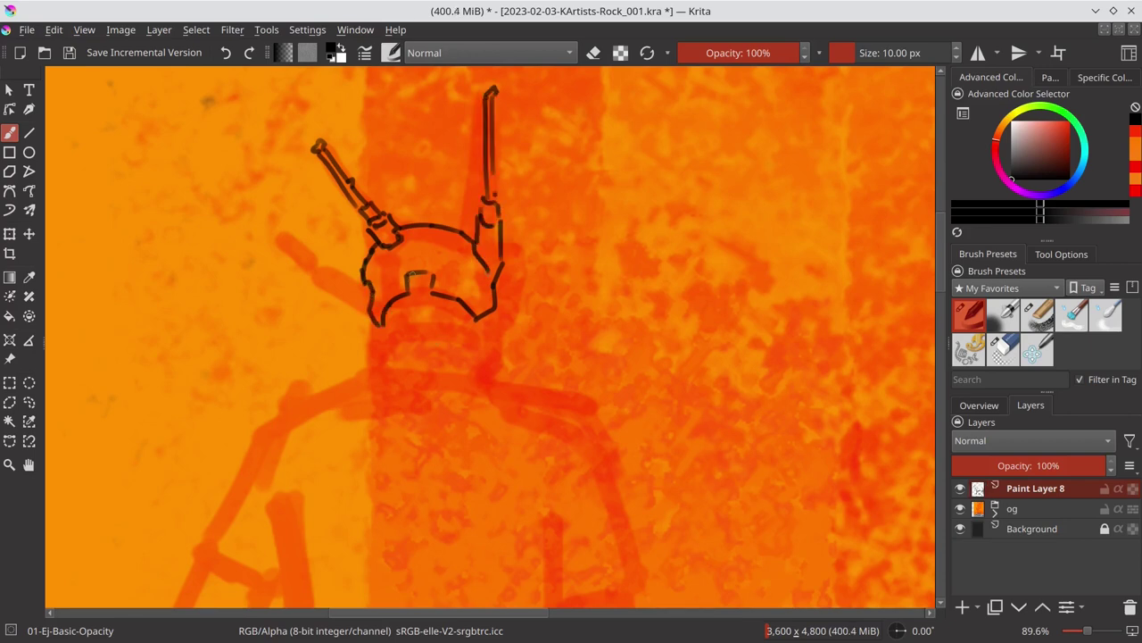
pyautogui.moveTo(501, 286); pyautogui.dragTo(482, 369)
pyautogui.moveTo(398, 302); pyautogui.dragTo(450, 327)
pyautogui.moveTo(403, 323); pyautogui.dragTo(399, 377)
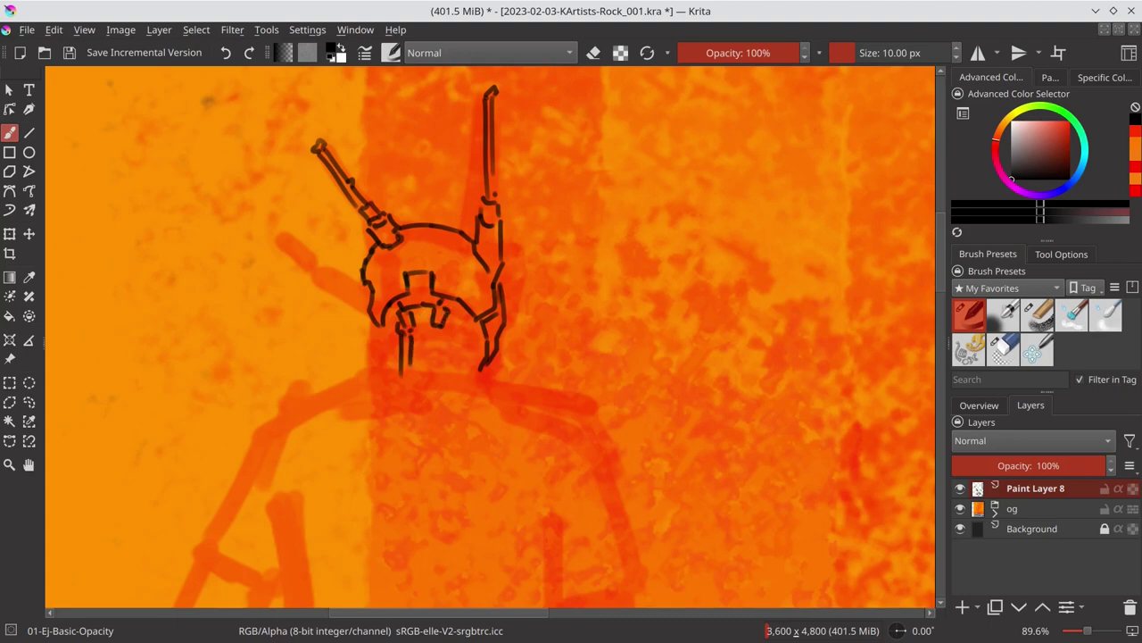
pyautogui.moveTo(441, 323); pyautogui.dragTo(458, 372)
pyautogui.moveTo(418, 344); pyautogui.dragTo(423, 332)
pyautogui.moveTo(401, 332); pyautogui.dragTo(373, 368)
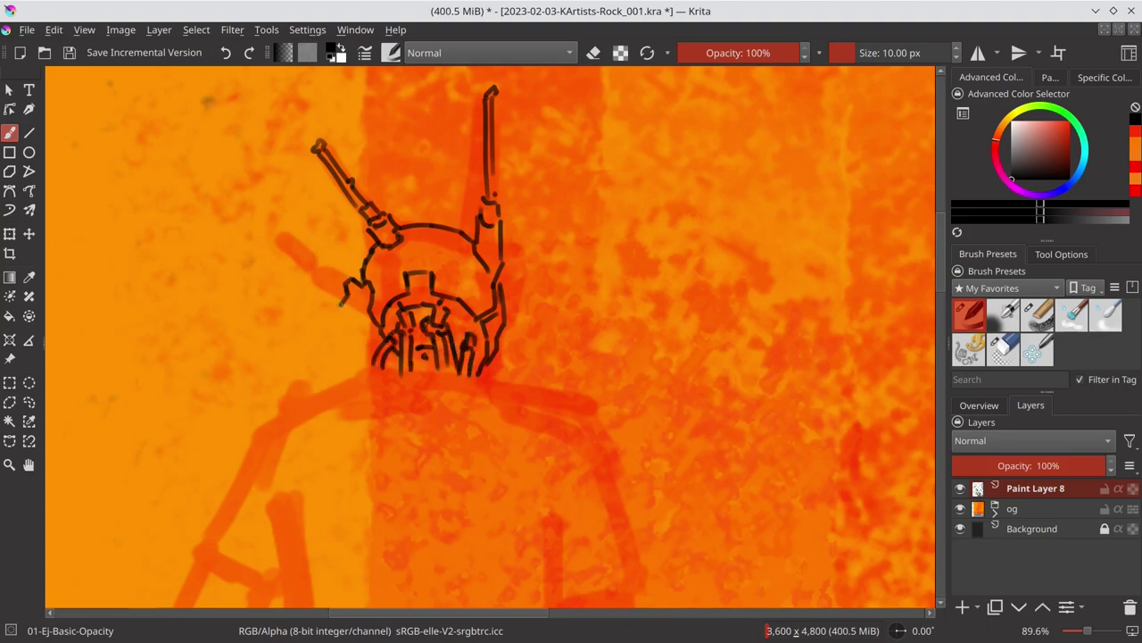
# Step: Ink a second horn on the left of the head on a tilted canvas, then straighten it
pyautogui.moveTo(342, 304)
pyautogui.mouseDown()
pyautogui.moveTo(419, 380)
pyautogui.moveTo(309, 416)
pyautogui.mouseUp()
pyautogui.moveTo(397, 393)
pyautogui.mouseDown()
pyautogui.moveTo(313, 425)
pyautogui.moveTo(642, 407)
pyautogui.mouseUp()
pyautogui.press('5')
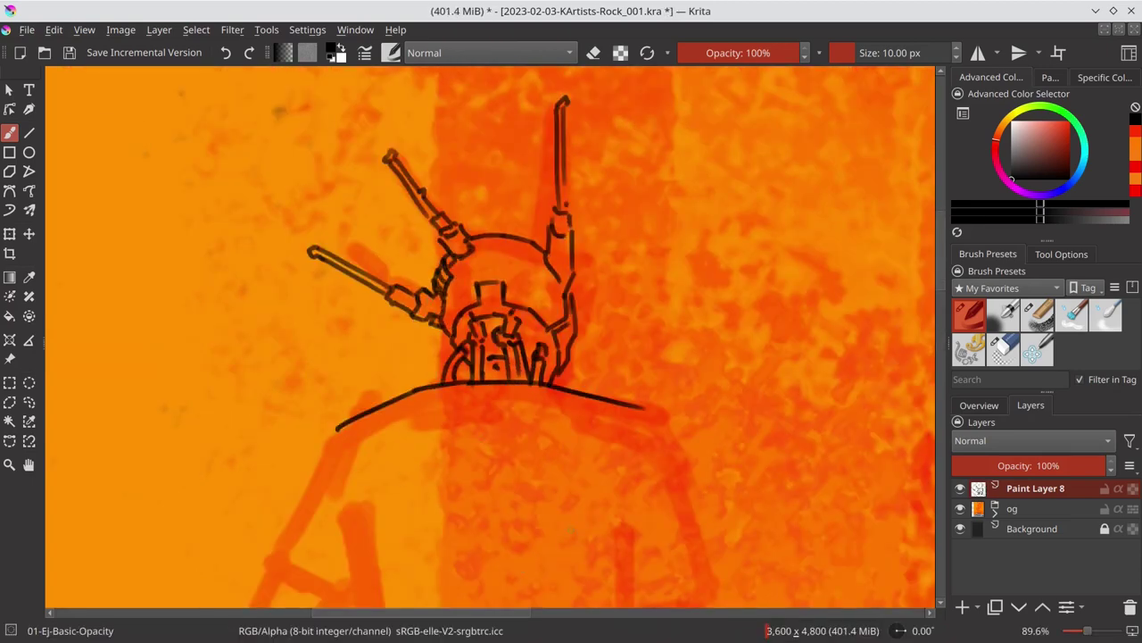
pyautogui.scroll(-1, 762, 408)
# Step: Ink the shirt's shoulders, sides and hem, the right sleeve, and both hands
pyautogui.moveTo(434, 266)
pyautogui.mouseDown()
pyautogui.moveTo(428, 378)
pyautogui.moveTo(453, 578)
pyautogui.moveTo(517, 580)
pyautogui.mouseUp()
pyautogui.press('e')
pyautogui.press('e')
pyautogui.moveTo(456, 546); pyautogui.dragTo(634, 579)
pyautogui.moveTo(632, 337); pyautogui.dragTo(696, 386)
pyautogui.moveTo(651, 254); pyautogui.dragTo(698, 384)
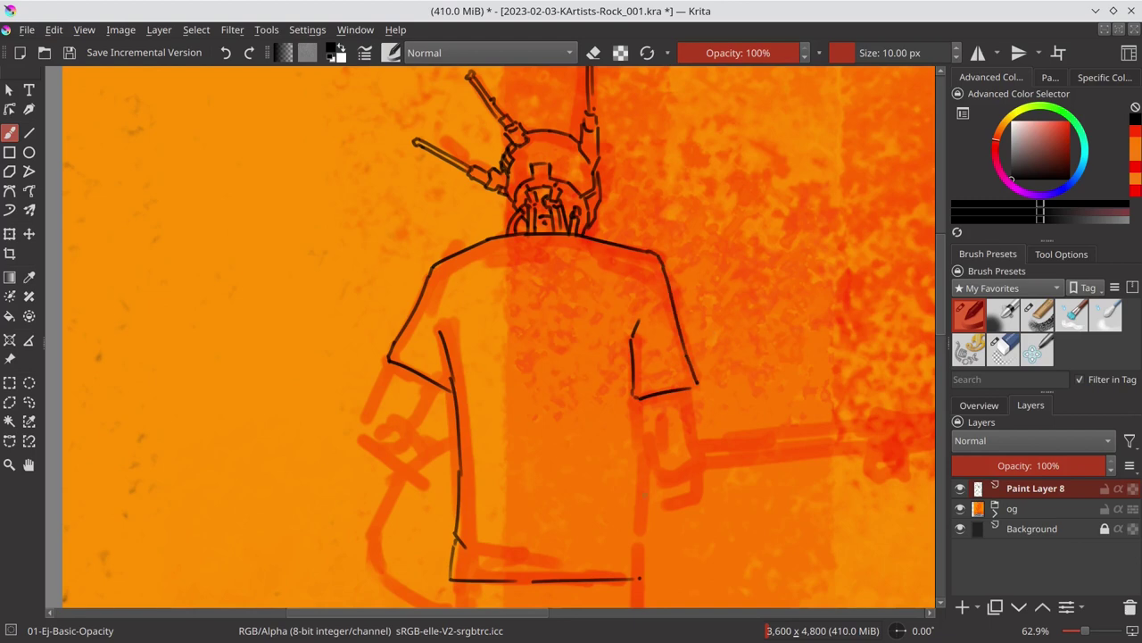
pyautogui.moveTo(646, 470); pyautogui.dragTo(649, 578)
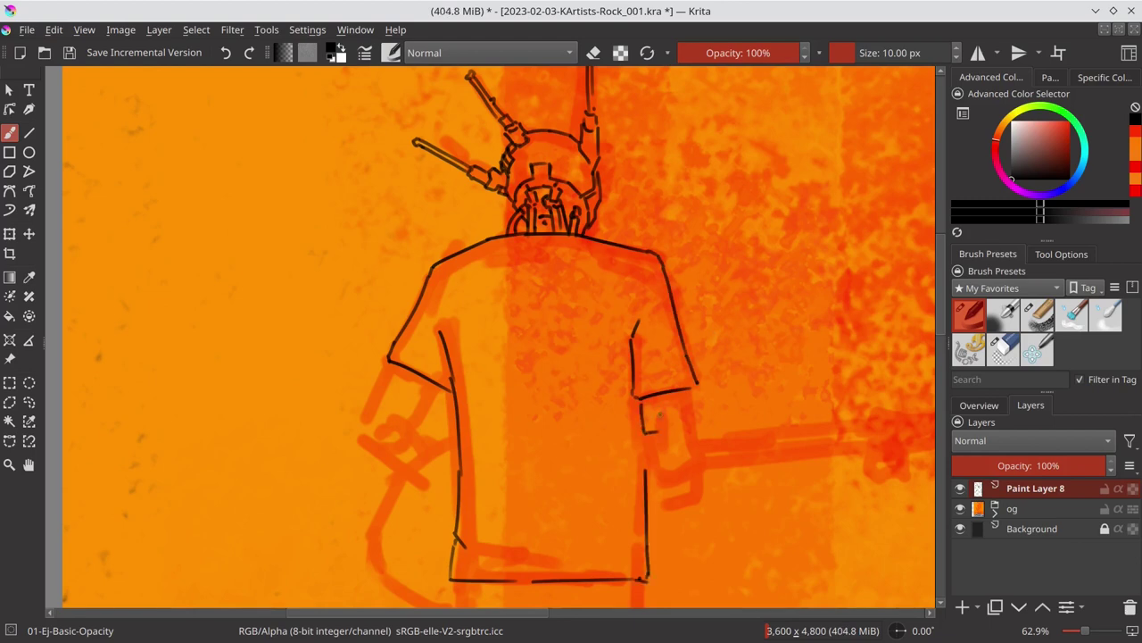
pyautogui.moveTo(690, 394); pyautogui.dragTo(698, 435)
pyautogui.moveTo(659, 413); pyautogui.dragTo(676, 474)
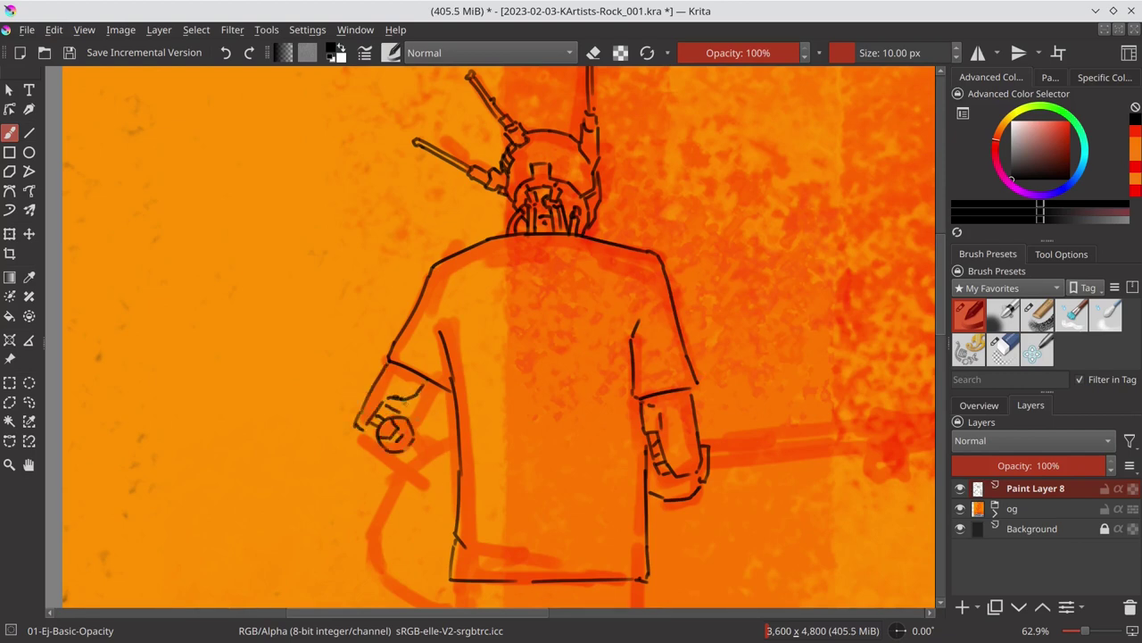
pyautogui.moveTo(400, 400); pyautogui.dragTo(431, 415)
pyautogui.moveTo(406, 425); pyautogui.dragTo(430, 407)
# Step: Ink the two guitar neck lines beside the hand, redrawing the uneven upper line
pyautogui.press('m')
pyautogui.click(979, 405)
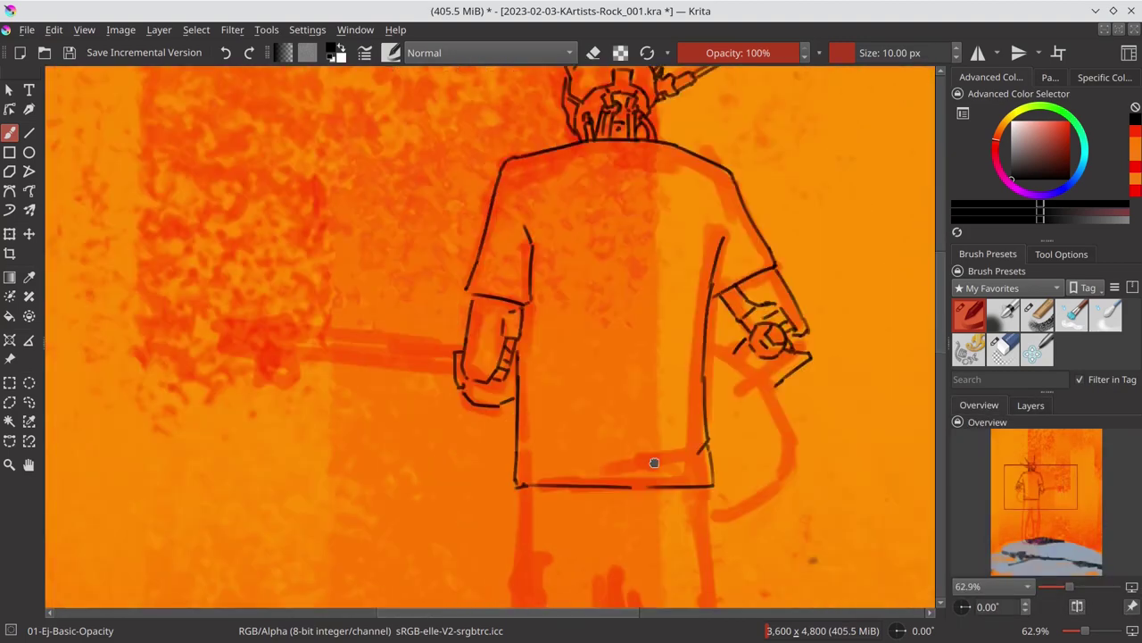
pyautogui.moveTo(295, 354); pyautogui.dragTo(451, 344)
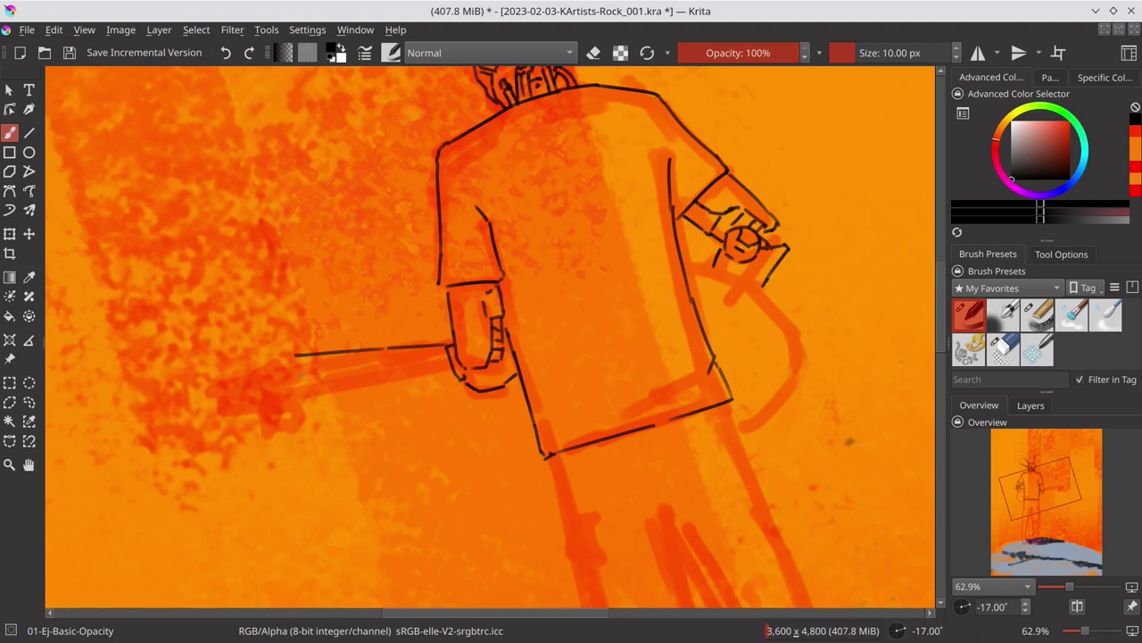
pyautogui.moveTo(297, 380); pyautogui.dragTo(437, 376)
pyautogui.hotkey('ctrl', 'z')
pyautogui.press('e')
pyautogui.moveTo(295, 353); pyautogui.dragTo(439, 346)
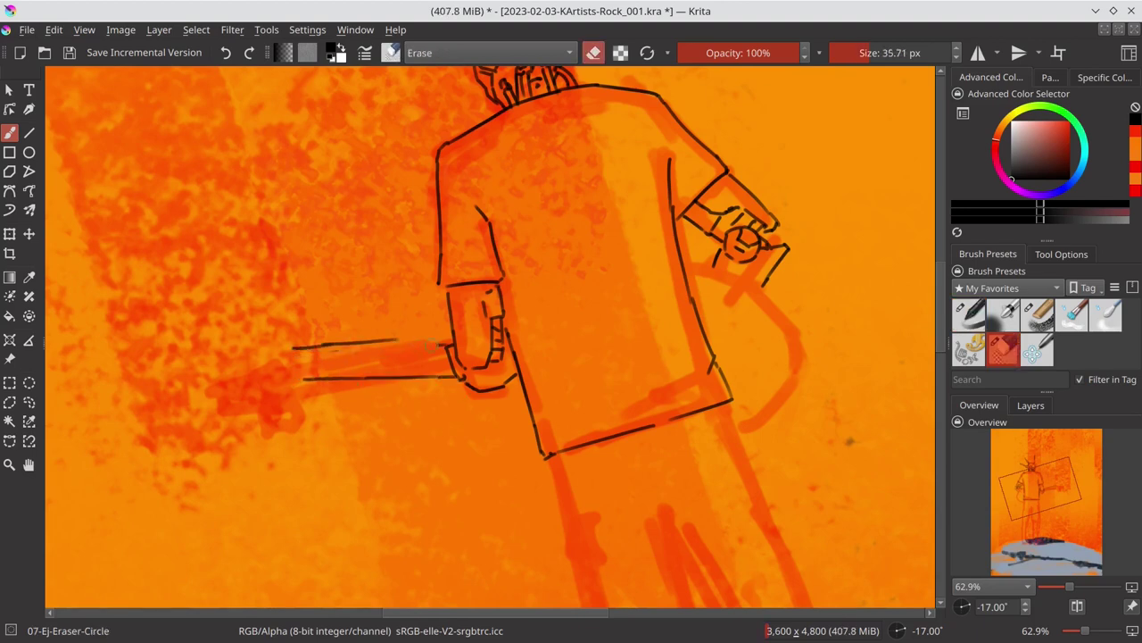
pyautogui.press('e')
pyautogui.press('e')
pyautogui.press('e')
pyautogui.moveTo(294, 348); pyautogui.dragTo(448, 342)
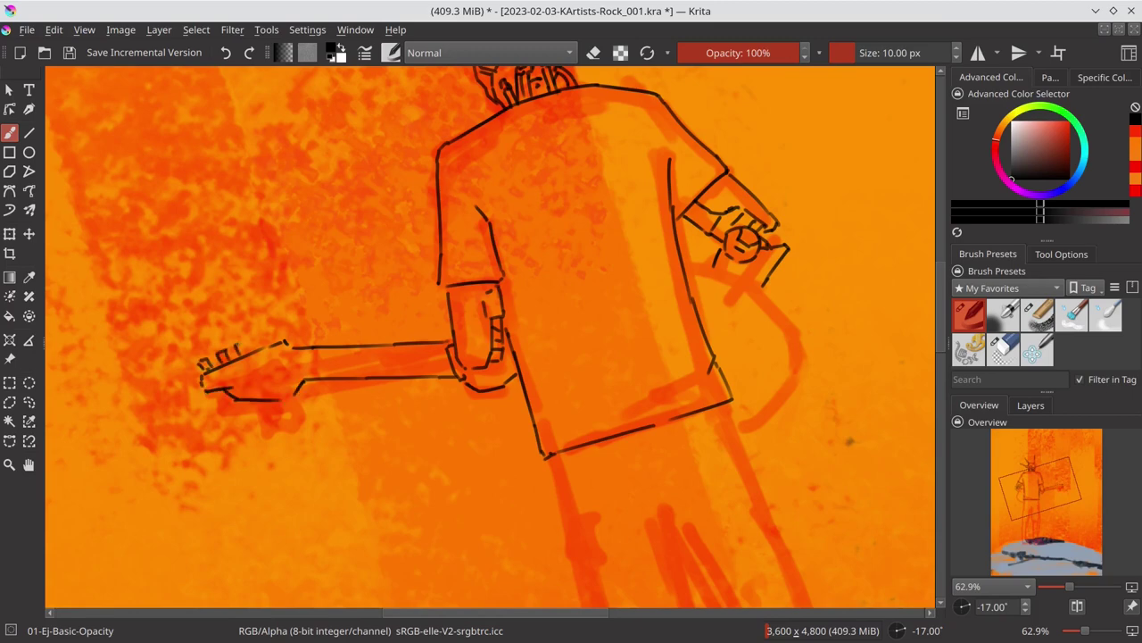
# Step: Save and outline the round guitar body along the hip near the guitar-holding hand
pyautogui.press('5')
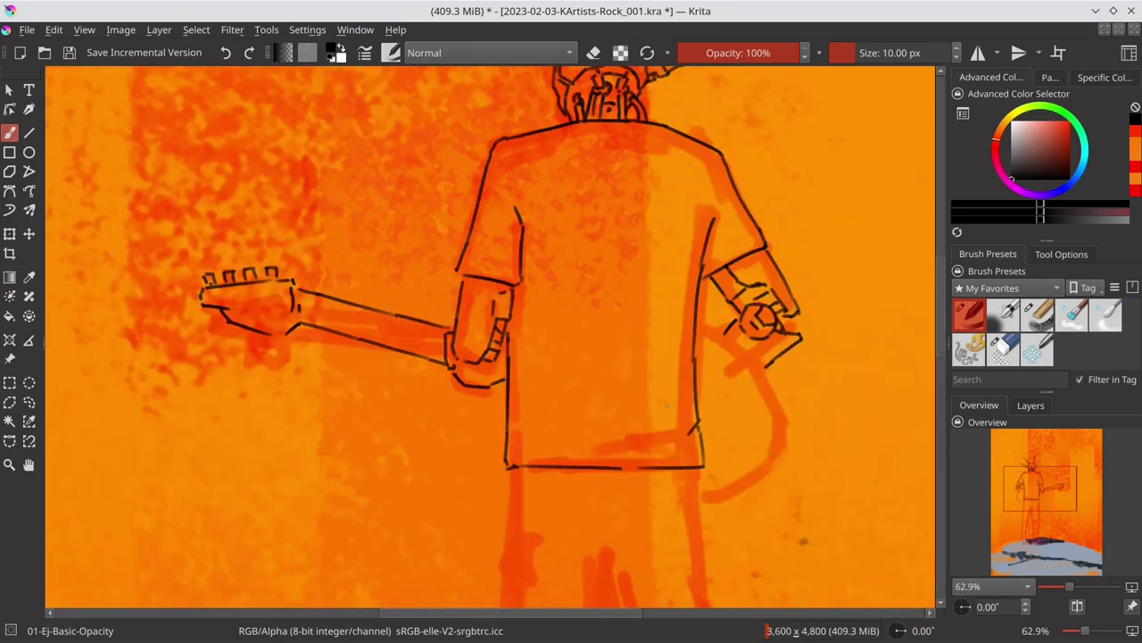
pyautogui.moveTo(559, 557); pyautogui.dragTo(444, 440)
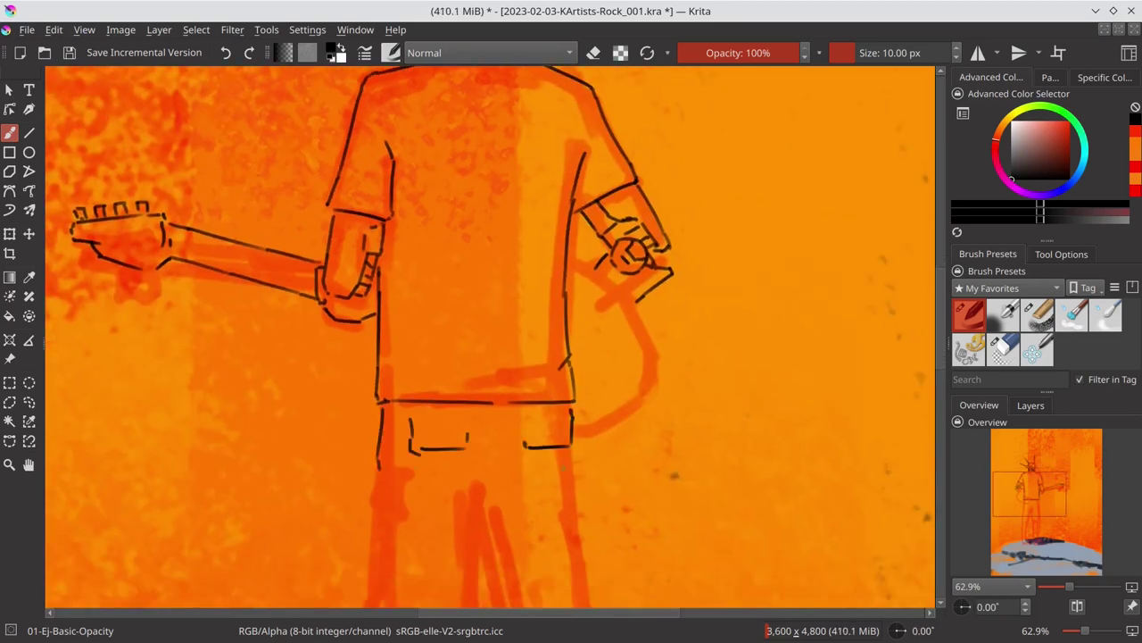
pyautogui.moveTo(536, 446); pyautogui.dragTo(504, 388)
pyautogui.hotkey('ctrl', 's')
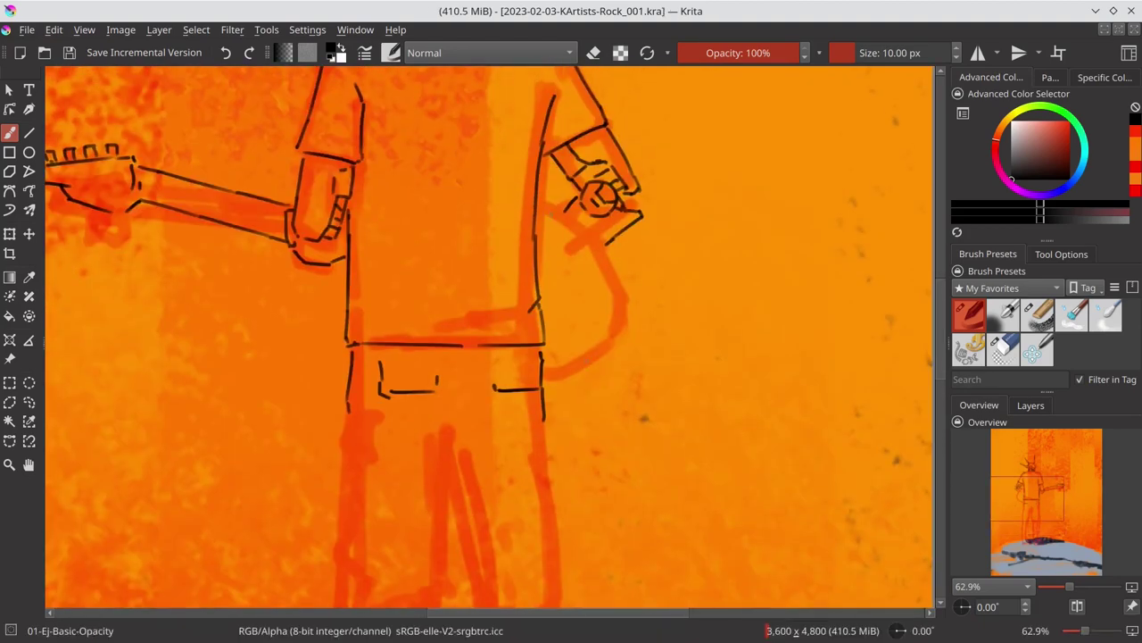
pyautogui.moveTo(535, 210); pyautogui.dragTo(585, 220)
pyautogui.press('e')
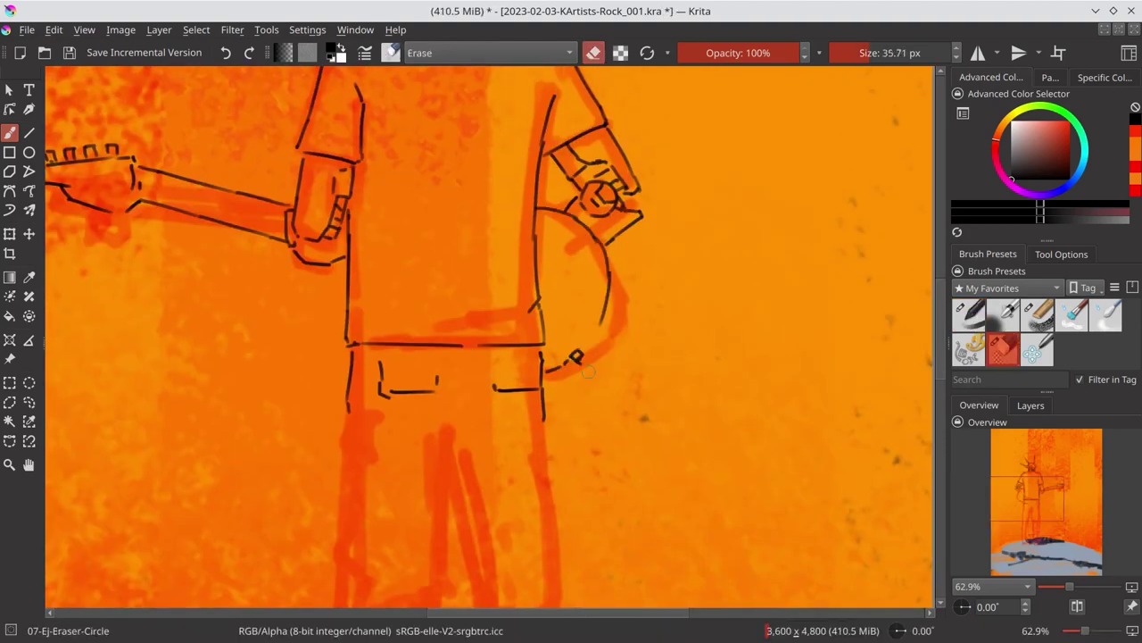
pyautogui.press('e')
pyautogui.moveTo(601, 323)
pyautogui.mouseDown()
pyautogui.moveTo(564, 364)
pyautogui.moveTo(661, 455)
pyautogui.mouseUp()
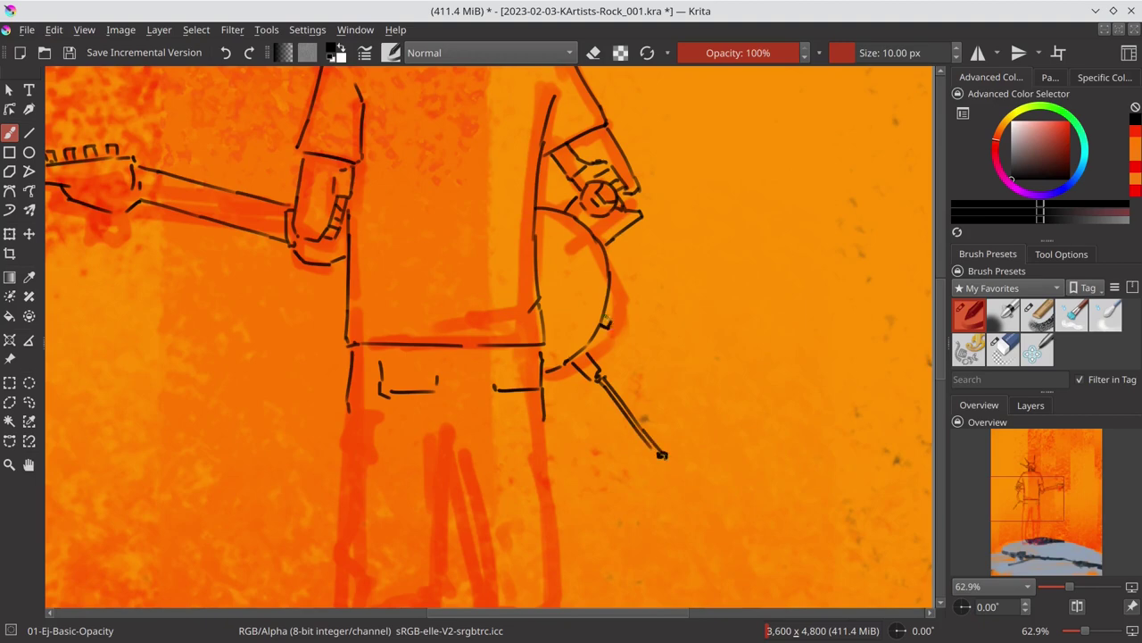
# Step: Draw the shorts' leg lines and the foot outlines on both legs
pyautogui.scroll(-2, 661, 455)
pyautogui.moveTo(502, 434); pyautogui.dragTo(650, 278)
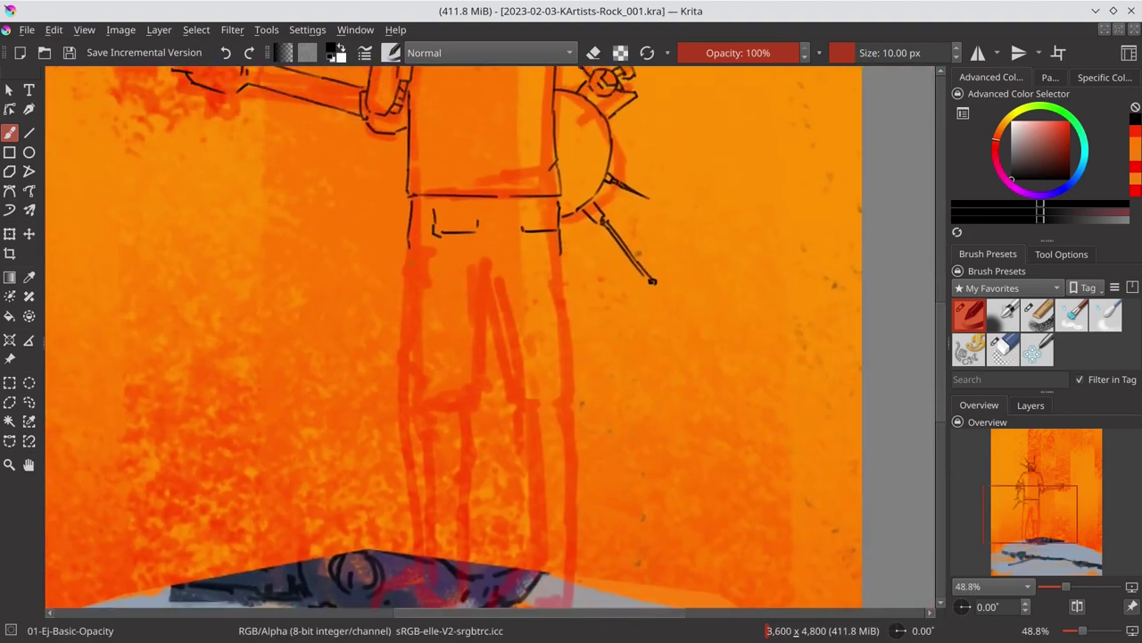
pyautogui.moveTo(426, 250)
pyautogui.mouseDown()
pyautogui.moveTo(405, 294)
pyautogui.moveTo(432, 348)
pyautogui.moveTo(406, 402)
pyautogui.mouseUp()
pyautogui.moveTo(499, 259); pyautogui.dragTo(492, 334)
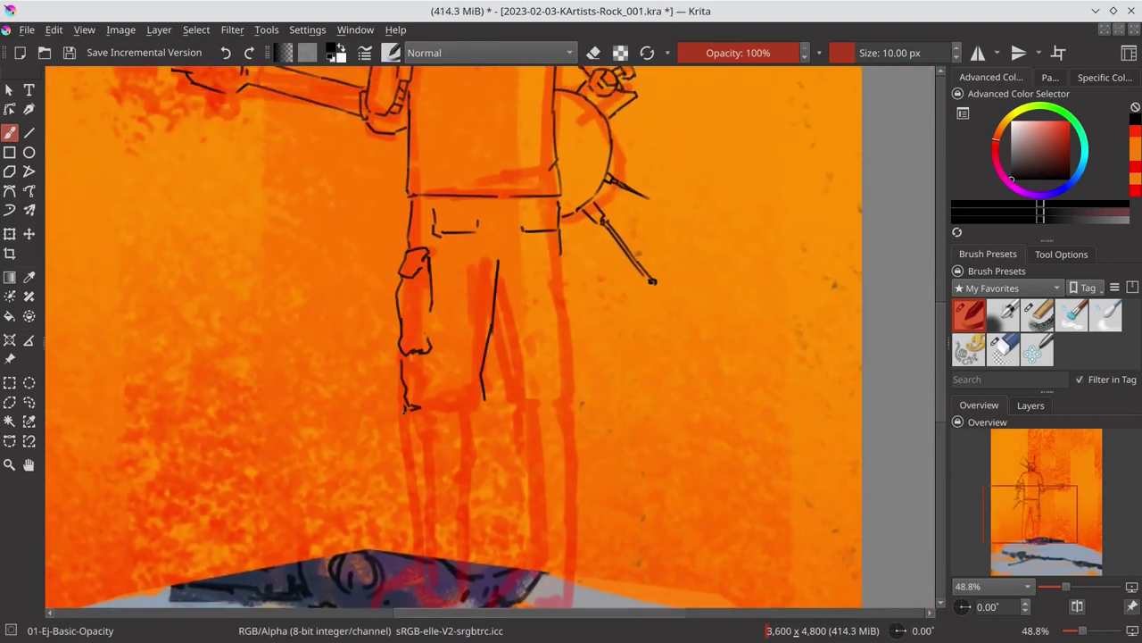
pyautogui.moveTo(406, 411); pyautogui.dragTo(486, 412)
pyautogui.moveTo(492, 332); pyautogui.dragTo(505, 408)
pyautogui.moveTo(571, 275)
pyautogui.mouseDown()
pyautogui.moveTo(572, 410)
pyautogui.moveTo(527, 413)
pyautogui.mouseUp()
# Step: Save, then outline the right leg and its shoe
pyautogui.scroll(-3, 527, 413)
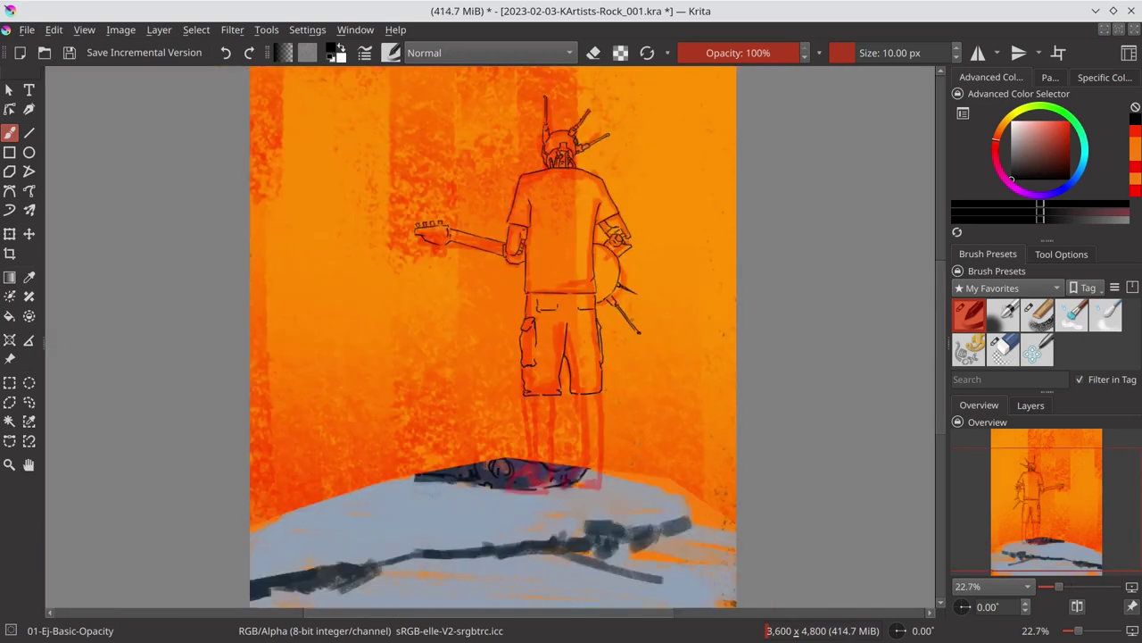
pyautogui.hotkey('ctrl', 's')
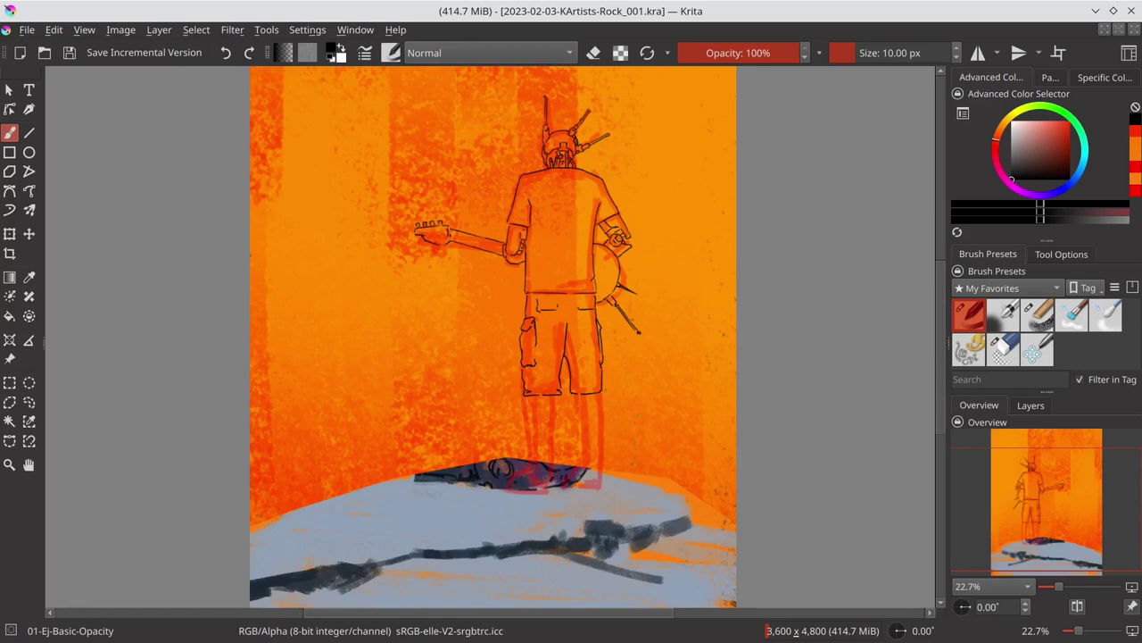
pyautogui.scroll(5, 555, 463)
pyautogui.moveTo(616, 272)
pyautogui.mouseDown()
pyautogui.moveTo(647, 375)
pyautogui.moveTo(639, 455)
pyautogui.moveTo(671, 489)
pyautogui.mouseUp()
pyautogui.moveTo(687, 375); pyautogui.dragTo(689, 491)
pyautogui.moveTo(634, 462)
pyautogui.mouseDown()
pyautogui.moveTo(603, 507)
pyautogui.moveTo(682, 529)
pyautogui.mouseUp()
pyautogui.moveTo(687, 486); pyautogui.dragTo(694, 532)
# Step: Ink the left leg's side line, zigzag hem and curved calf, plus the boot sole
pyautogui.moveTo(484, 278); pyautogui.dragTo(497, 382)
pyautogui.moveTo(503, 384); pyautogui.dragTo(562, 350)
pyautogui.moveTo(550, 279); pyautogui.dragTo(561, 310)
pyautogui.moveTo(500, 384); pyautogui.dragTo(564, 350)
pyautogui.moveTo(558, 279)
pyautogui.mouseDown()
pyautogui.moveTo(568, 353)
pyautogui.moveTo(556, 412)
pyautogui.mouseUp()
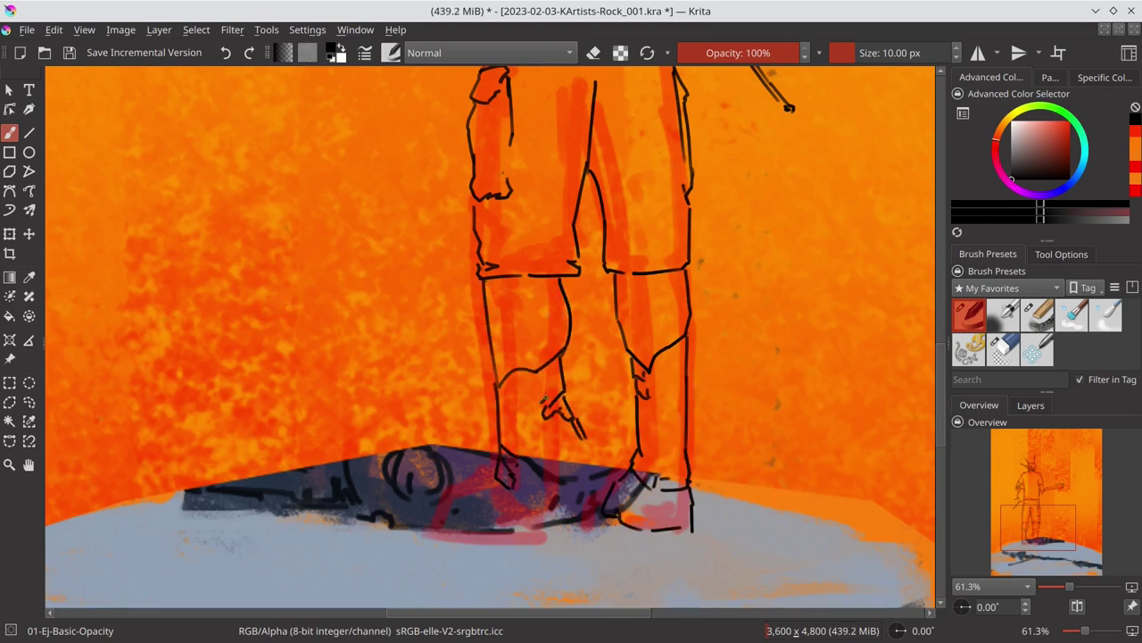
pyautogui.click(1029, 406)
pyautogui.moveTo(421, 531)
pyautogui.mouseDown()
pyautogui.moveTo(465, 528)
pyautogui.moveTo(500, 489)
pyautogui.moveTo(521, 491)
pyautogui.mouseUp()
# Step: Hide the original painting layer, then outline the head and hair spikes with a polygonal selection
pyautogui.click(960, 509)
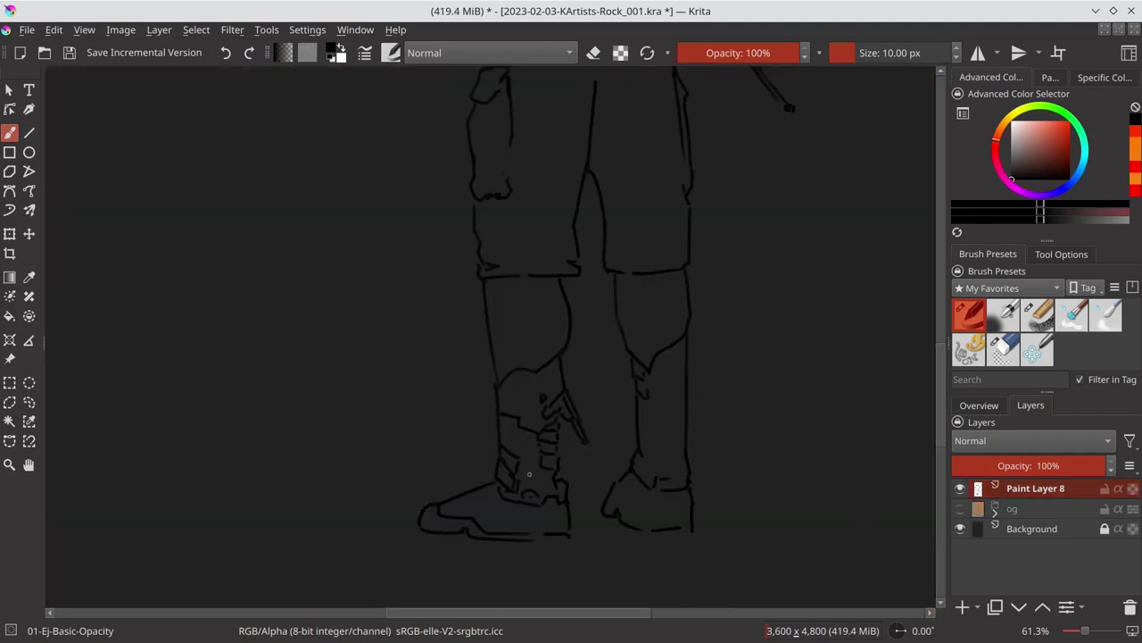
pyautogui.press('-')
pyautogui.press('-')
pyautogui.press('-')
pyautogui.hotkey('ctrl', 's')
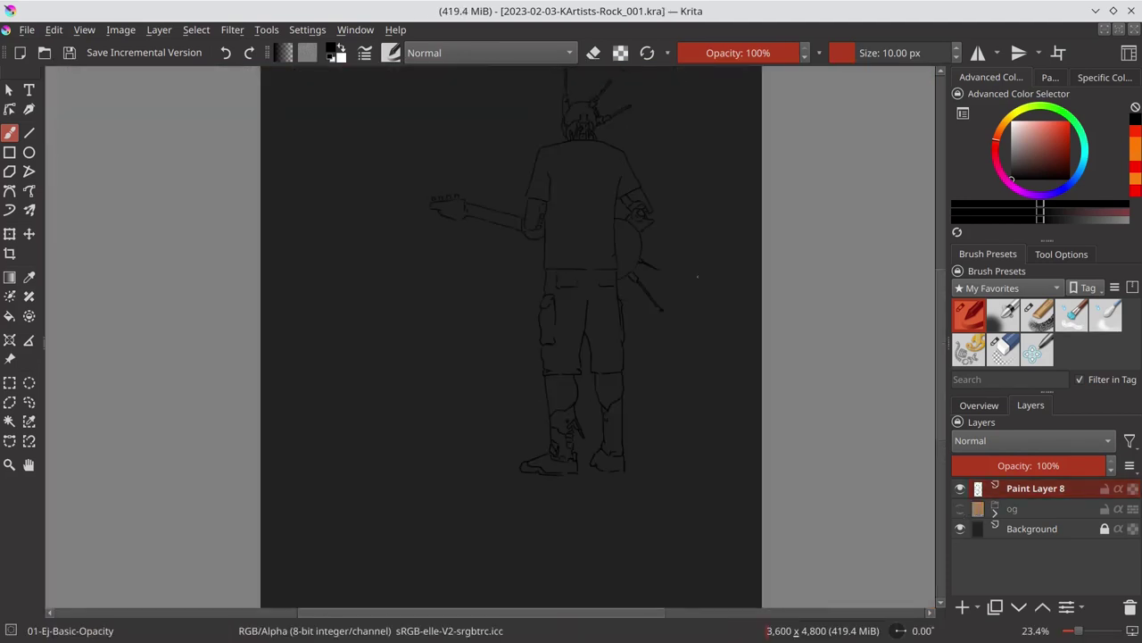
pyautogui.click(9, 402)
pyautogui.press('+')
pyautogui.press('+')
pyautogui.press('+')
pyautogui.click(510, 312)
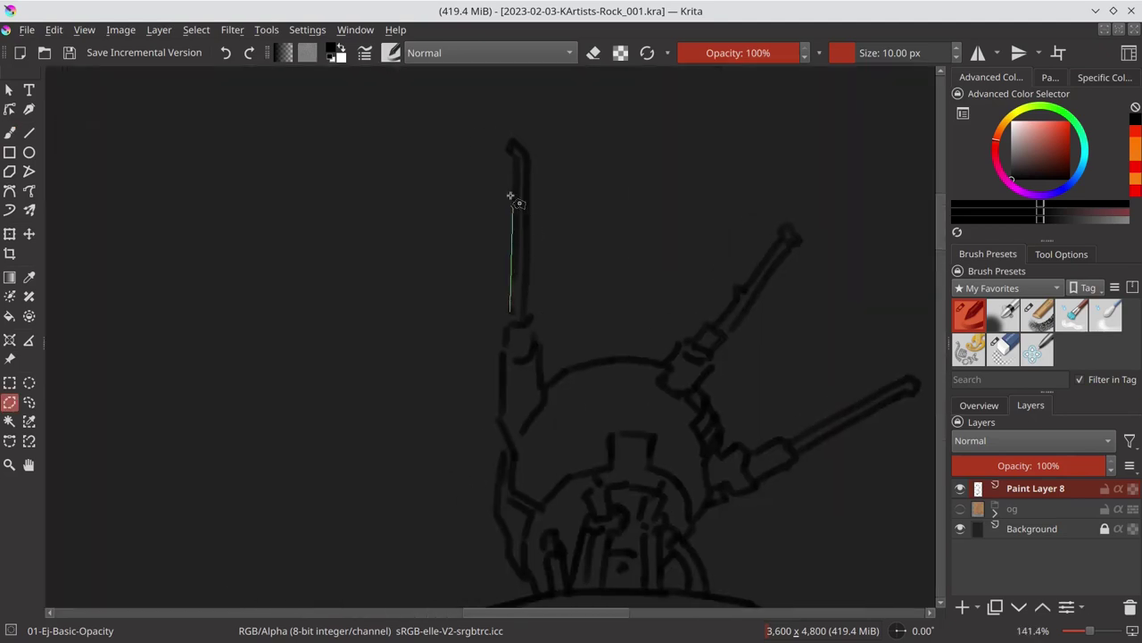
pyautogui.click(531, 160)
pyautogui.click(530, 313)
pyautogui.moveTo(596, 360)
pyautogui.mouseDown()
pyautogui.moveTo(721, 327)
pyautogui.moveTo(780, 236)
pyautogui.mouseUp()
pyautogui.click(799, 237)
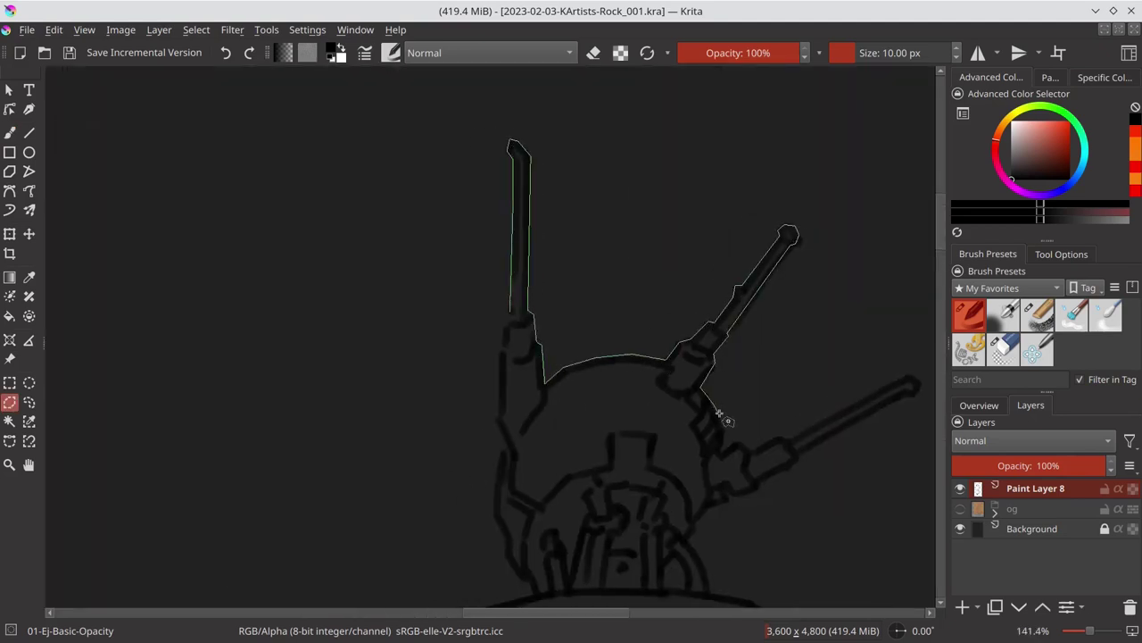
pyautogui.moveTo(737, 442)
pyautogui.mouseDown()
pyautogui.moveTo(913, 395)
pyautogui.moveTo(796, 464)
pyautogui.mouseUp()
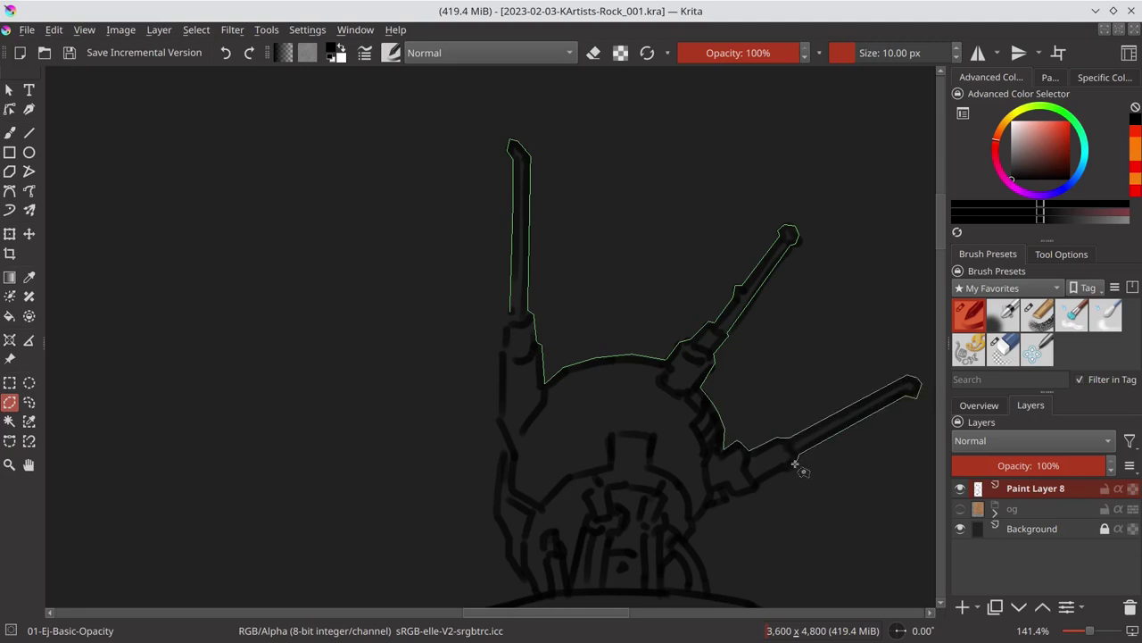
pyautogui.moveTo(685, 546)
pyautogui.mouseDown()
pyautogui.moveTo(605, 607)
pyautogui.moveTo(516, 547)
pyautogui.moveTo(513, 316)
pyautogui.mouseUp()
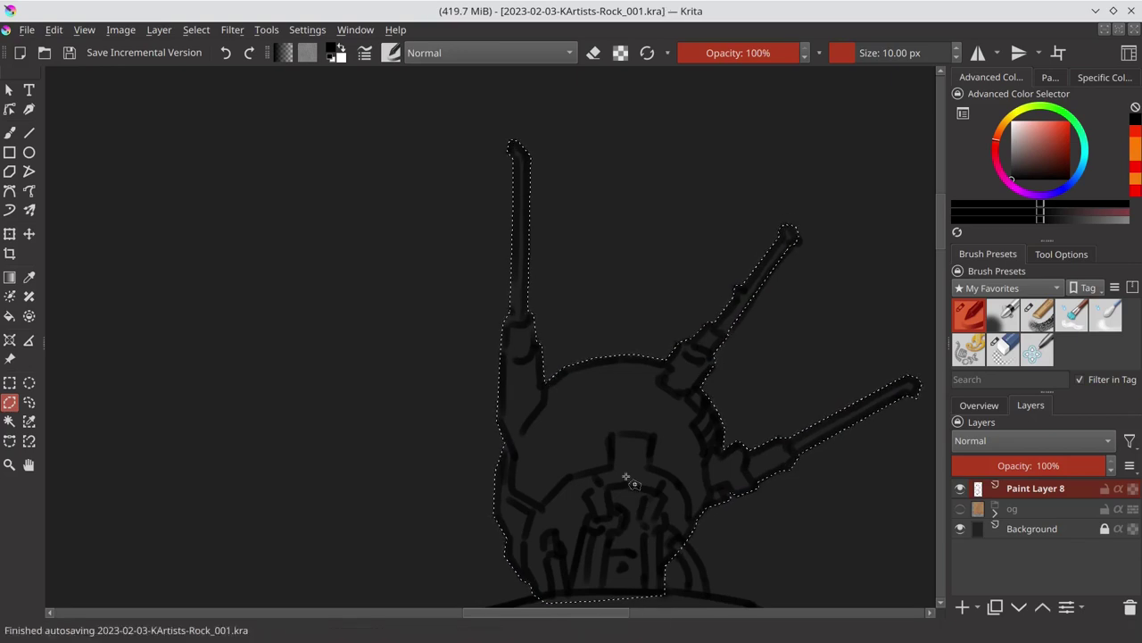
# Step: Add the shoulders, arm and guitar headstock to the selection, and save
pyautogui.scroll(-5, 625, 473)
pyautogui.moveTo(572, 266)
pyautogui.mouseDown()
pyautogui.moveTo(594, 255)
pyautogui.moveTo(564, 239)
pyautogui.mouseUp()
pyautogui.moveTo(254, 339)
pyautogui.mouseDown()
pyautogui.moveTo(561, 286)
pyautogui.moveTo(744, 349)
pyautogui.moveTo(821, 490)
pyautogui.moveTo(453, 622)
pyautogui.moveTo(204, 510)
pyautogui.moveTo(254, 339)
pyautogui.mouseUp()
pyautogui.scroll(-5, 627, 454)
pyautogui.moveTo(654, 403)
pyautogui.mouseDown()
pyautogui.moveTo(644, 511)
pyautogui.moveTo(403, 587)
pyautogui.moveTo(110, 434)
pyautogui.moveTo(357, 256)
pyautogui.moveTo(810, 344)
pyautogui.moveTo(727, 459)
pyautogui.moveTo(668, 400)
pyautogui.moveTo(656, 404)
pyautogui.mouseUp()
pyautogui.press('1')
pyautogui.hotkey('ctrl', 's')
pyautogui.moveTo(585, 263)
pyautogui.mouseDown()
pyautogui.moveTo(586, 306)
pyautogui.moveTo(652, 387)
pyautogui.moveTo(675, 331)
pyautogui.moveTo(650, 224)
pyautogui.moveTo(829, 402)
pyautogui.mouseUp()
pyautogui.moveTo(318, 243)
pyautogui.mouseDown()
pyautogui.moveTo(348, 308)
pyautogui.moveTo(447, 339)
pyautogui.moveTo(678, 379)
pyautogui.moveTo(742, 334)
pyautogui.moveTo(421, 237)
pyautogui.moveTo(320, 244)
pyautogui.mouseUp()
pyautogui.hotkey('ctrl', 's')
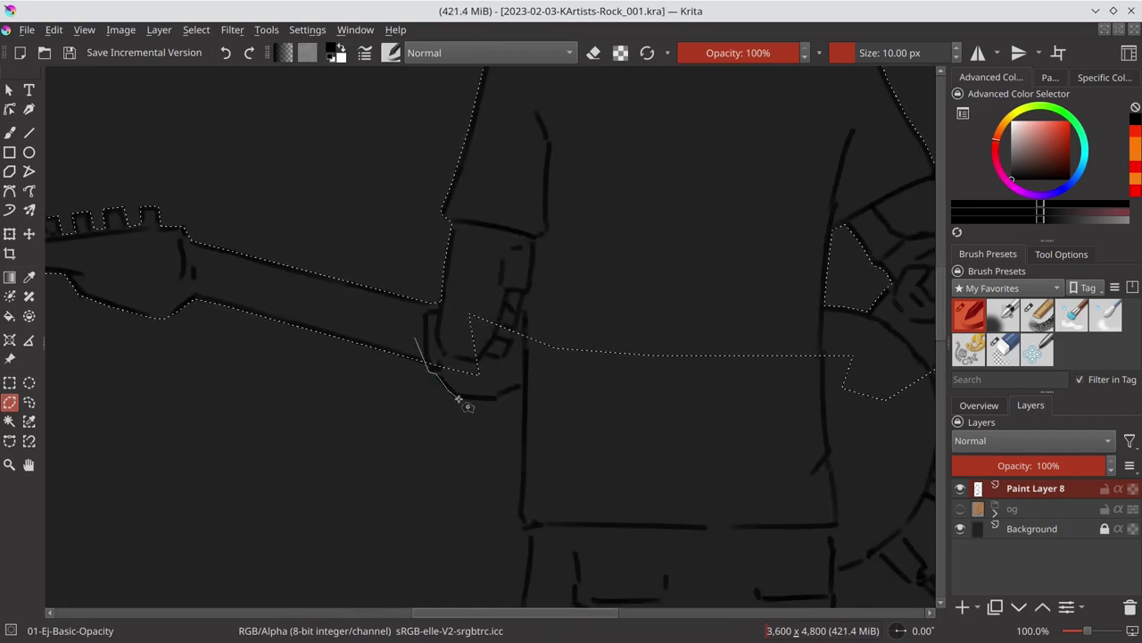
# Step: Start a new selection outline around the guitar body and tuning peg
pyautogui.click(487, 168)
pyautogui.click(622, 146)
pyautogui.click(757, 181)
pyautogui.click(778, 257)
pyautogui.click(771, 306)
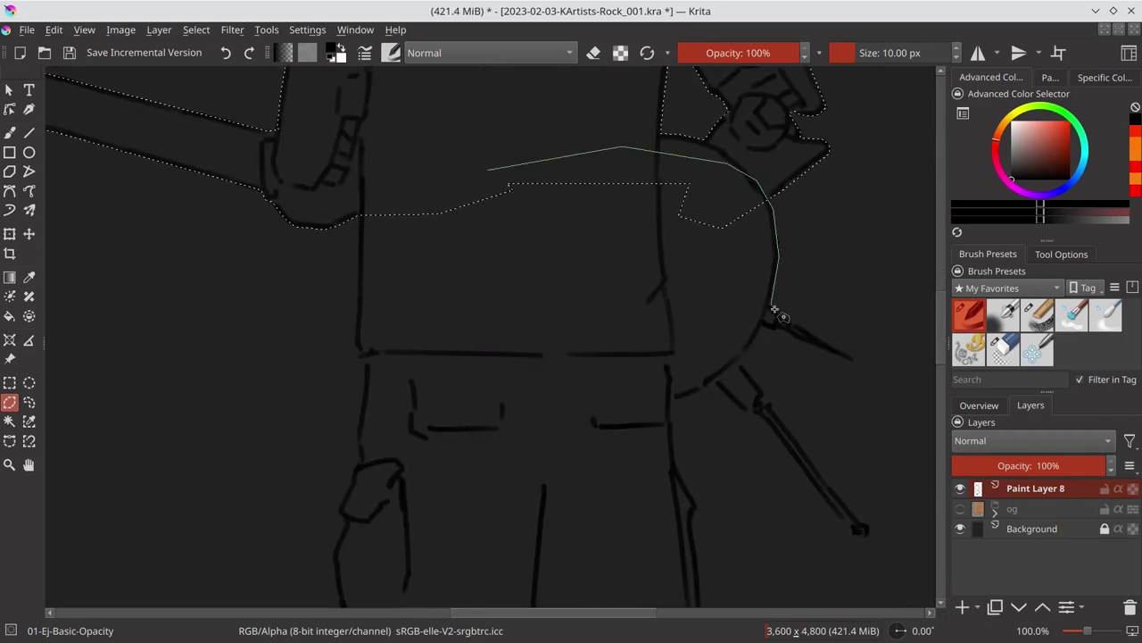
pyautogui.click(855, 359)
pyautogui.click(763, 326)
pyautogui.click(739, 361)
# Step: Close the guitar selection around the neck tip and waist, and save
pyautogui.click(770, 399)
pyautogui.click(855, 526)
pyautogui.click(864, 533)
pyautogui.click(758, 411)
pyautogui.click(714, 382)
pyautogui.click(698, 393)
pyautogui.click(393, 430)
pyautogui.click(357, 422)
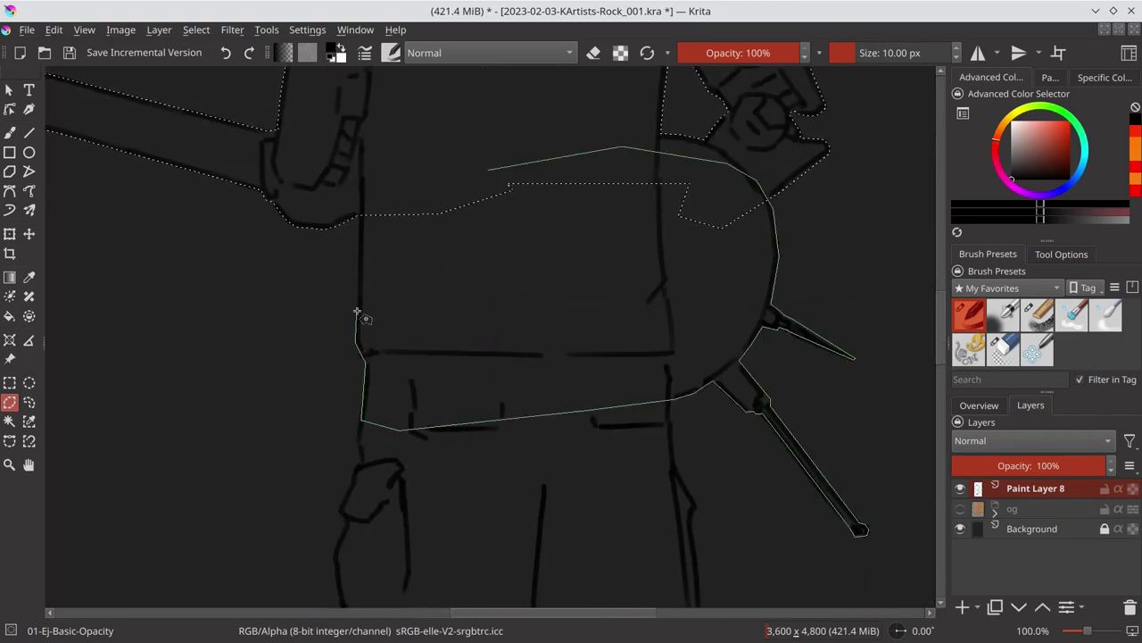
pyautogui.doubleClick(357, 191)
pyautogui.scroll(-3, 645, 462)
pyautogui.hotkey('ctrl', 's')
# Step: Outline the right pant leg down to its hem and up the inner leg
pyautogui.click(633, 142)
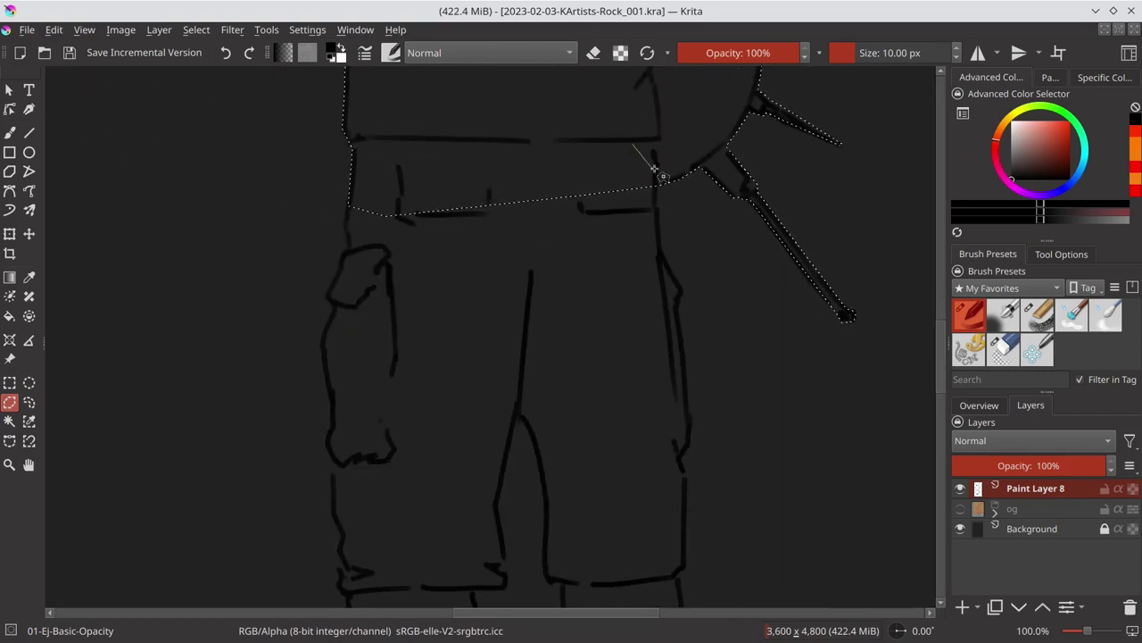
pyautogui.click(658, 185)
pyautogui.click(683, 290)
pyautogui.click(690, 448)
pyautogui.click(685, 580)
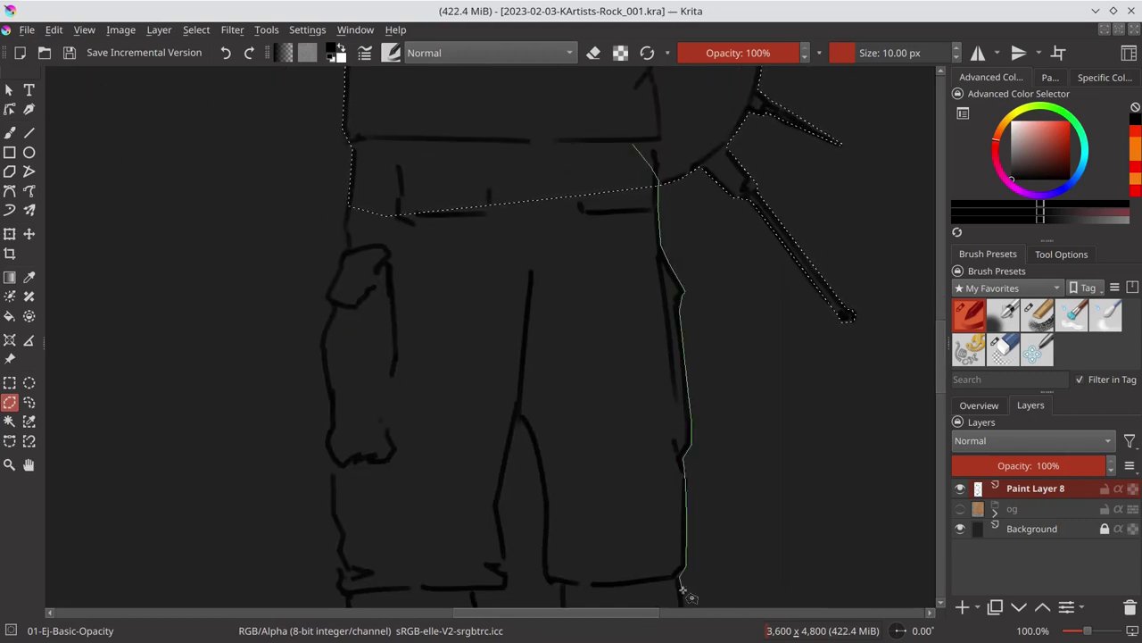
pyautogui.click(680, 589)
pyautogui.click(560, 599)
pyautogui.click(542, 572)
pyautogui.click(519, 417)
# Step: Continue the outline around the left pant leg, close the shorts selection, and save
pyautogui.click(498, 506)
pyautogui.click(506, 587)
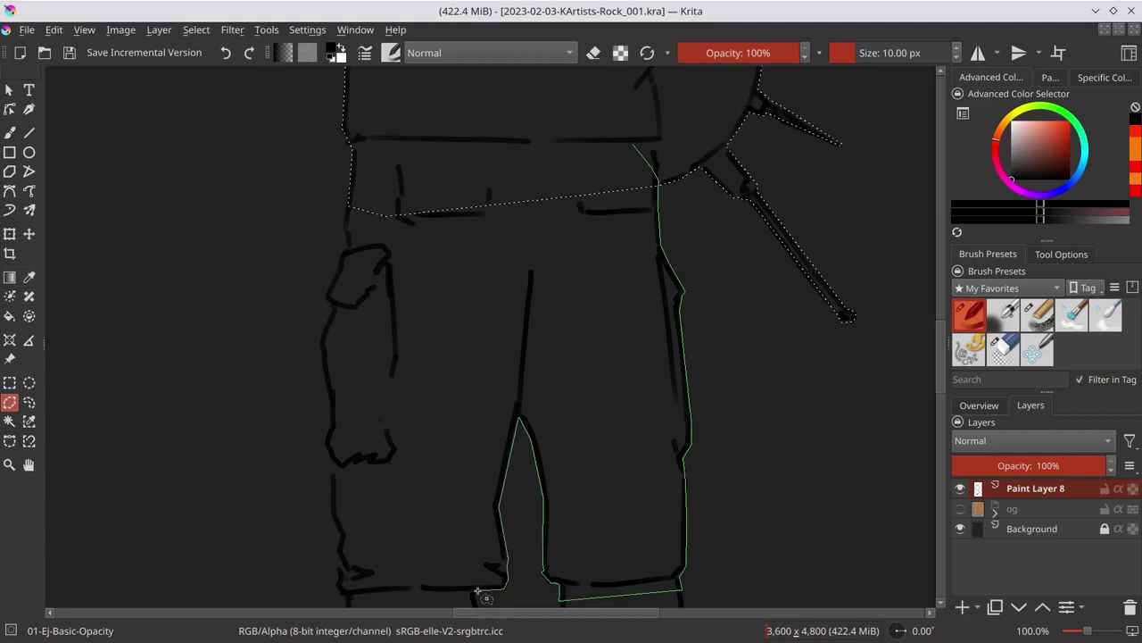
pyautogui.click(337, 592)
pyautogui.click(343, 544)
pyautogui.click(327, 446)
pyautogui.click(319, 344)
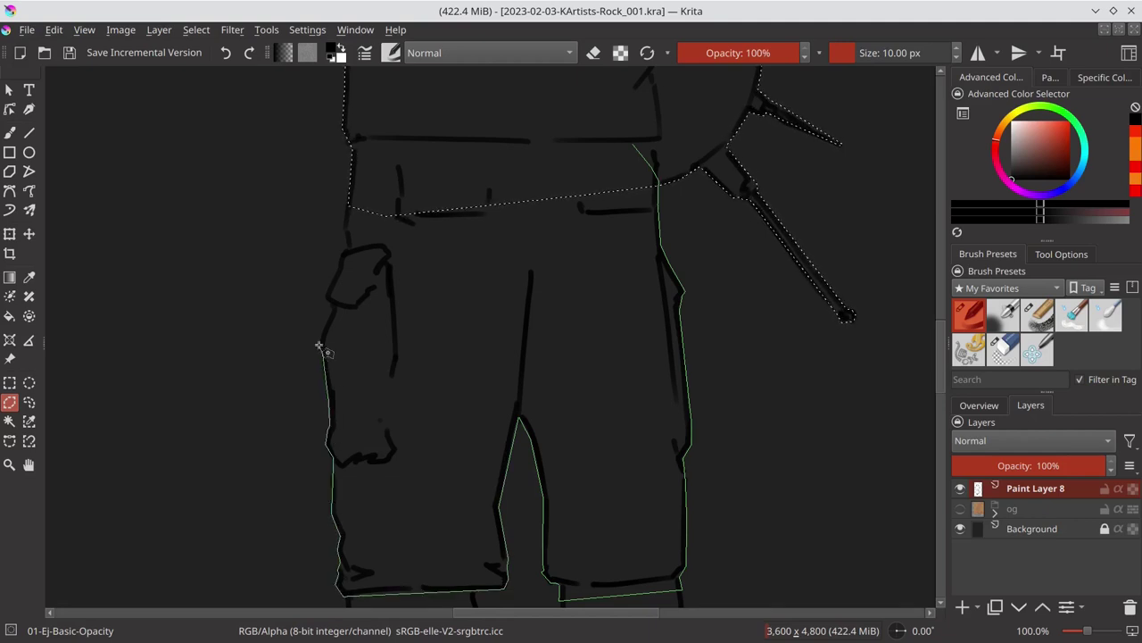
pyautogui.click(339, 261)
pyautogui.doubleClick(345, 209)
pyautogui.hotkey('ctrl', 's')
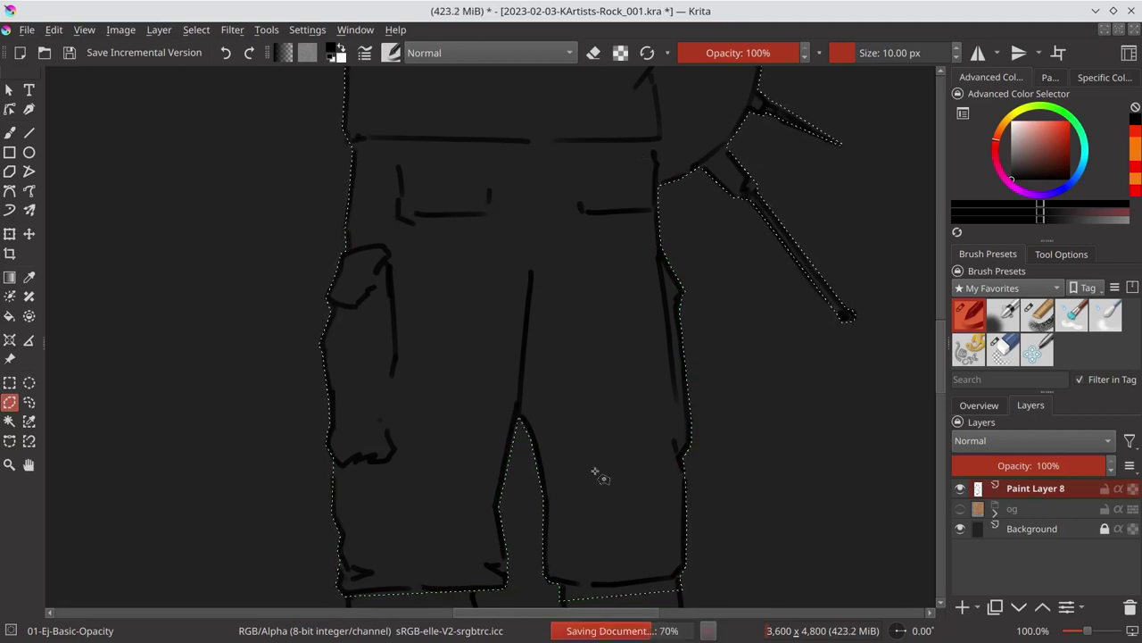
pyautogui.scroll(-5, 594, 472)
# Step: Outline the left boot from its top down the back, heel and toe
pyautogui.click(408, 114)
pyautogui.click(368, 159)
pyautogui.click(396, 450)
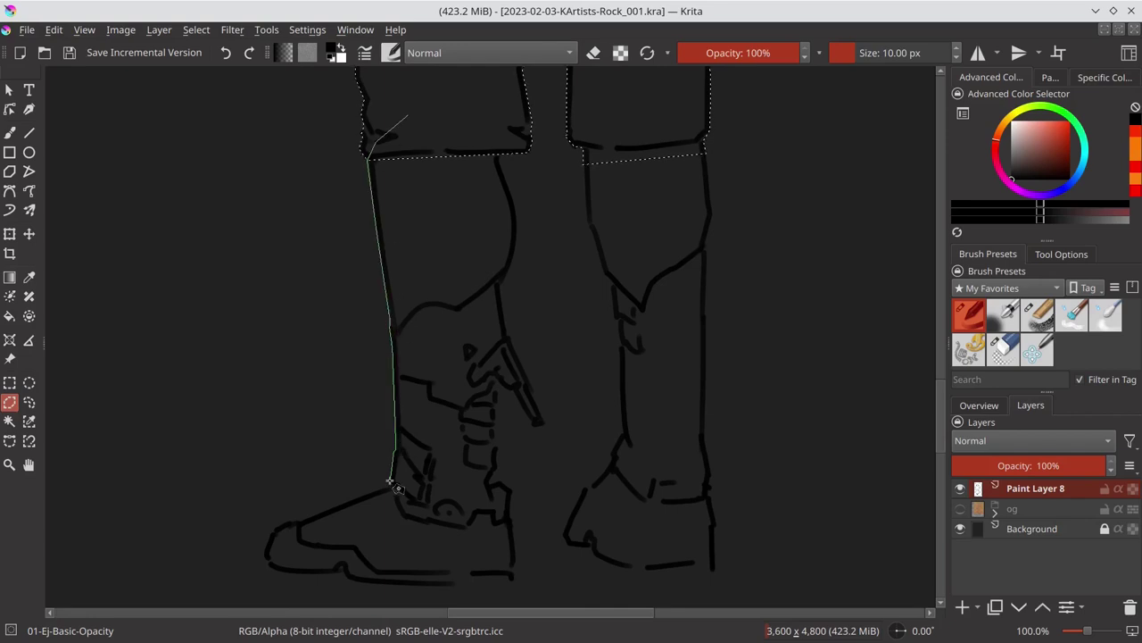
pyautogui.click(390, 485)
pyautogui.click(294, 520)
pyautogui.click(265, 552)
pyautogui.click(273, 568)
pyautogui.click(353, 577)
pyautogui.click(514, 583)
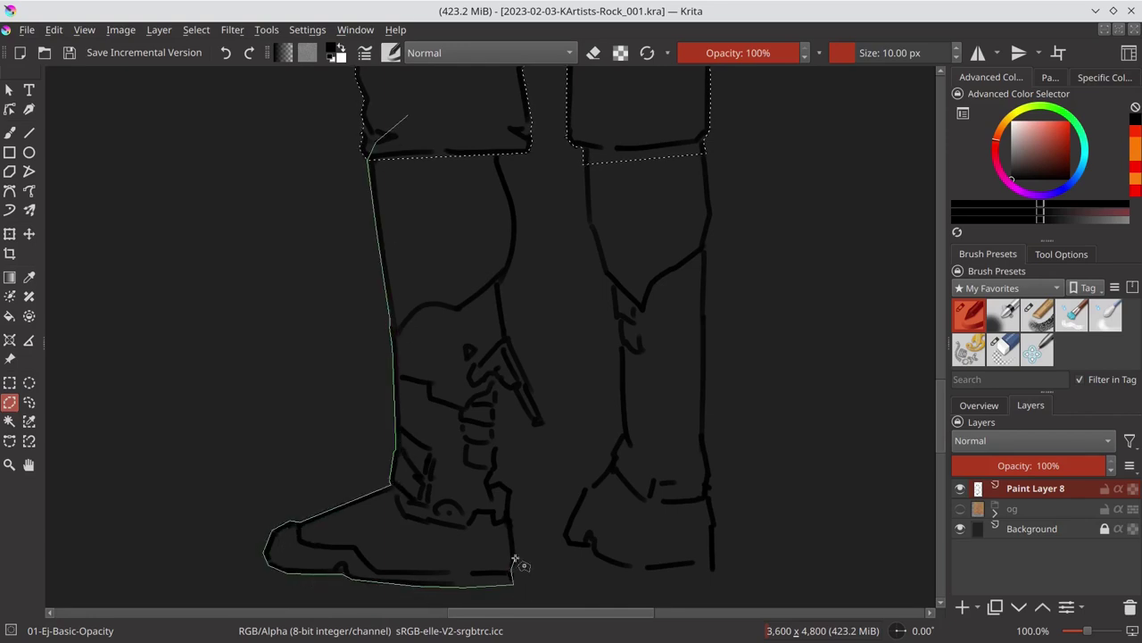
# Step: Close the left boot outline up the sole, boot front, strap and shin
pyautogui.click(510, 489)
pyautogui.click(490, 483)
pyautogui.click(496, 455)
pyautogui.click(495, 428)
pyautogui.click(501, 389)
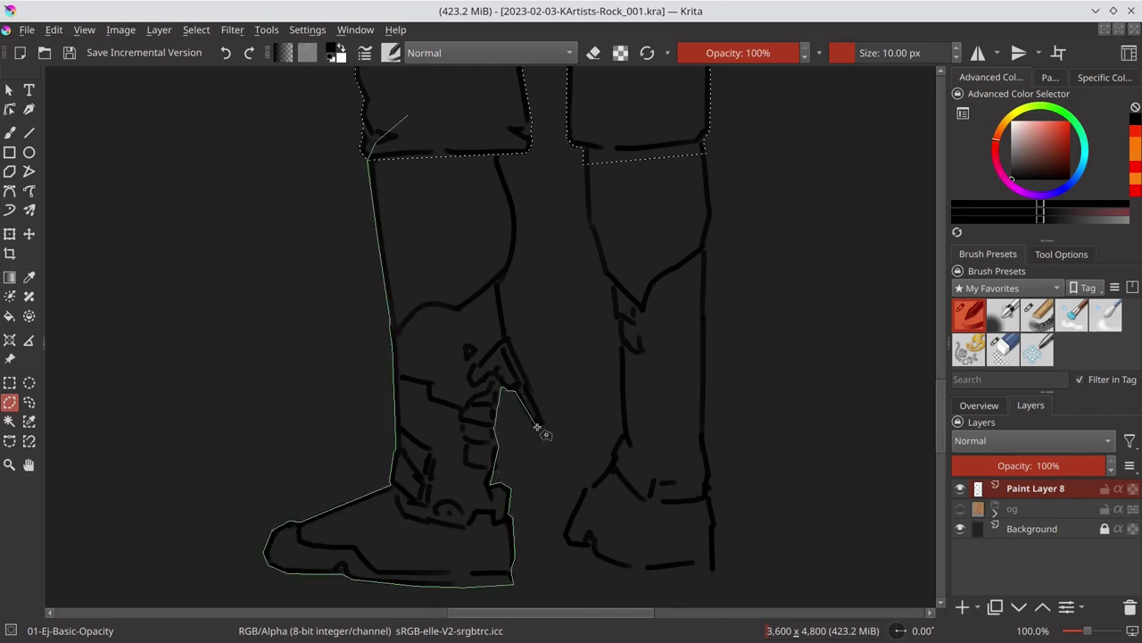
pyautogui.click(540, 426)
pyautogui.click(507, 339)
pyautogui.click(497, 286)
pyautogui.click(514, 260)
pyautogui.click(518, 214)
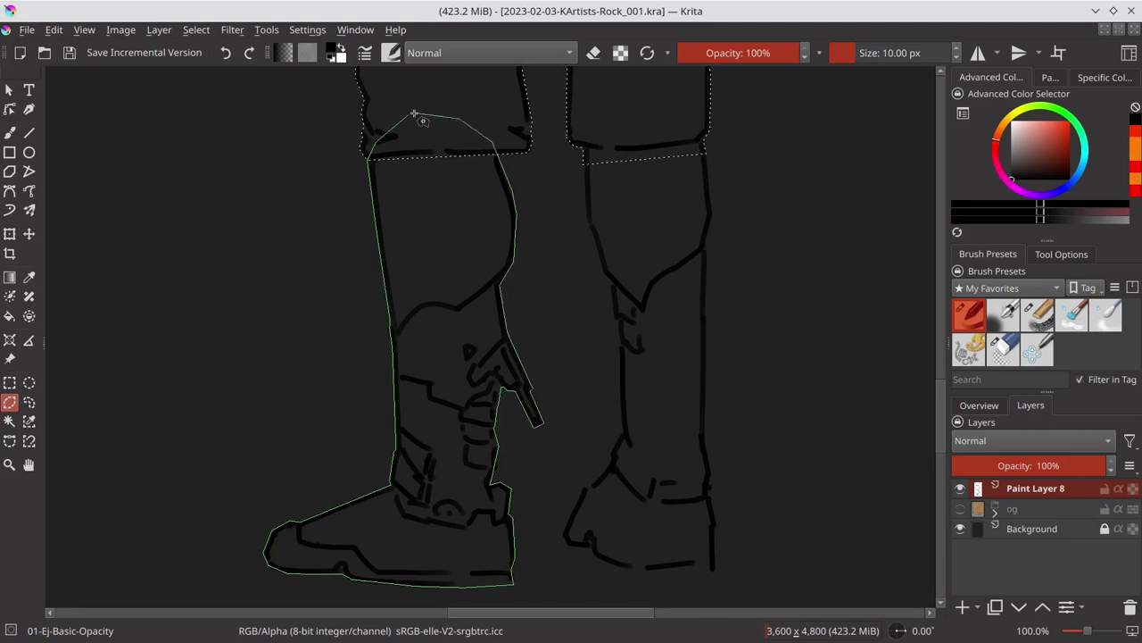
# Step: Outline the right leg down the boot front to the heel
pyautogui.click(407, 116)
pyautogui.click(598, 115)
pyautogui.click(586, 163)
pyautogui.click(605, 270)
pyautogui.click(616, 308)
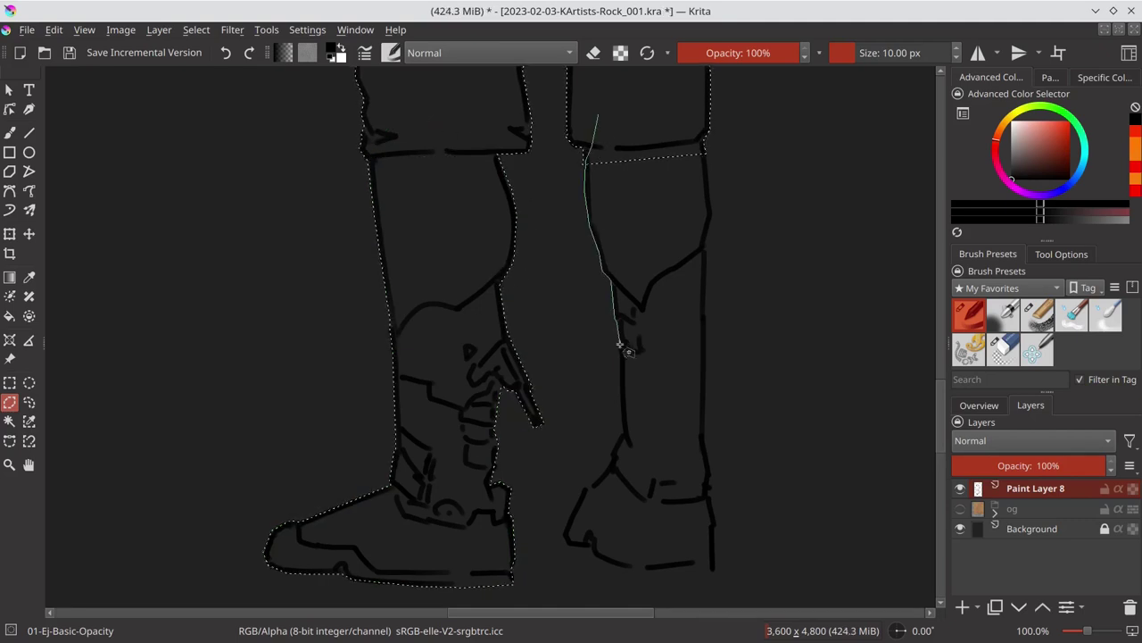
pyautogui.click(622, 430)
pyautogui.click(609, 464)
pyautogui.click(585, 491)
pyautogui.click(566, 540)
# Step: Continue the right boot outline along the sole and up the back of the calf
pyautogui.click(591, 549)
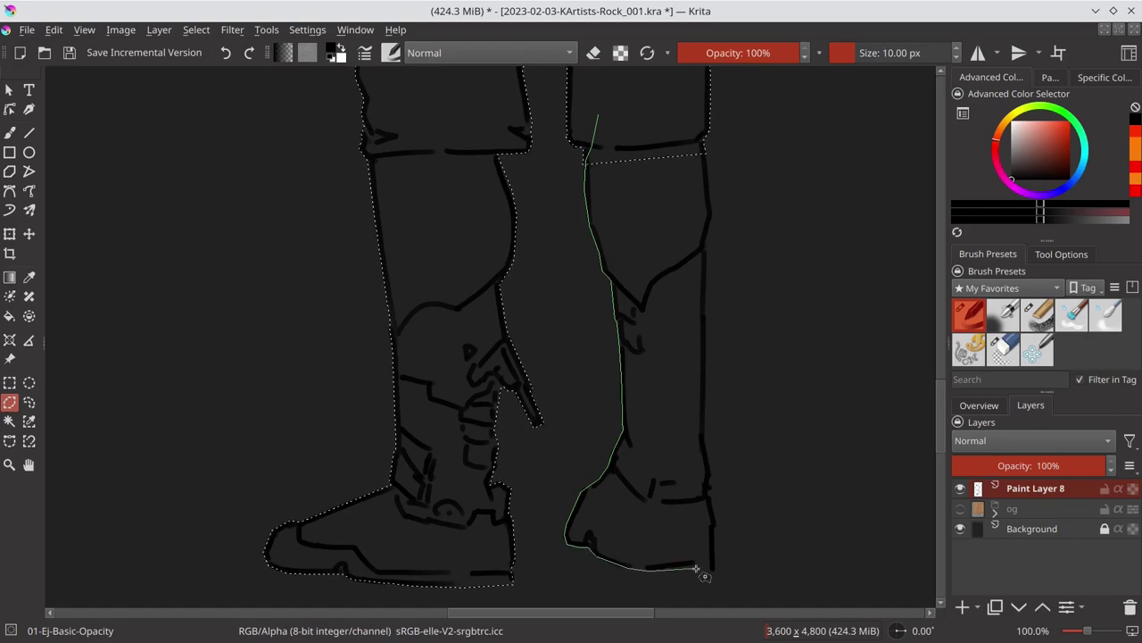
pyautogui.click(714, 566)
pyautogui.click(711, 472)
pyautogui.click(703, 441)
pyautogui.click(704, 270)
pyautogui.click(713, 209)
# Step: Close the figure selection and fill it with flat red on a new paint layer
pyautogui.doubleClick(705, 149)
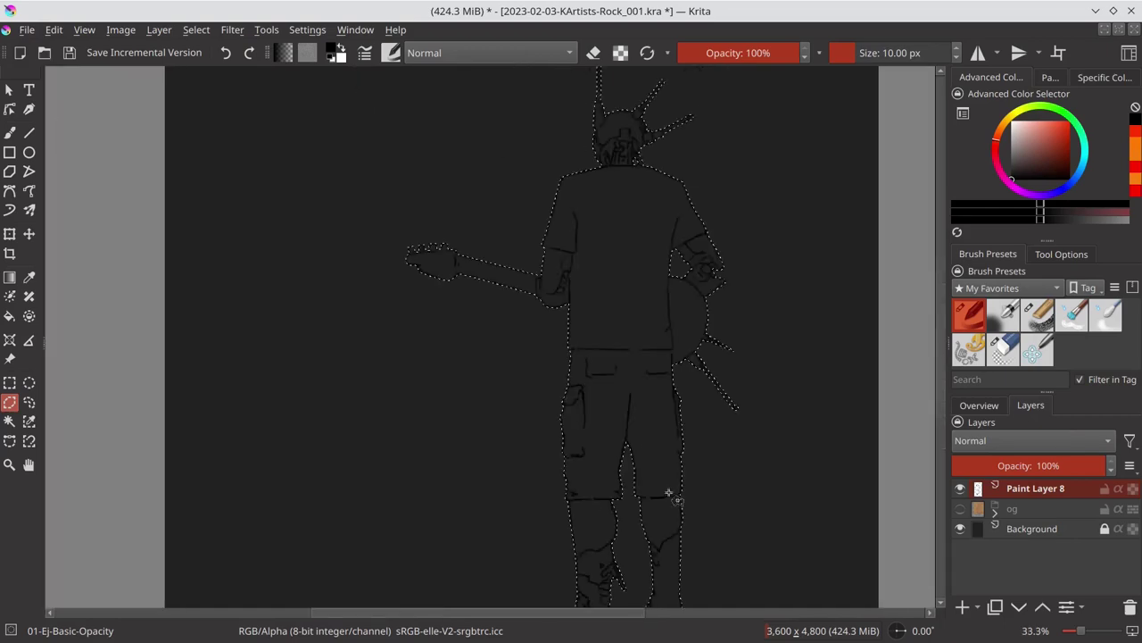
pyautogui.press('-')
pyautogui.press('-')
pyautogui.press('Insert')
pyautogui.click(1019, 607)
pyautogui.click(960, 549)
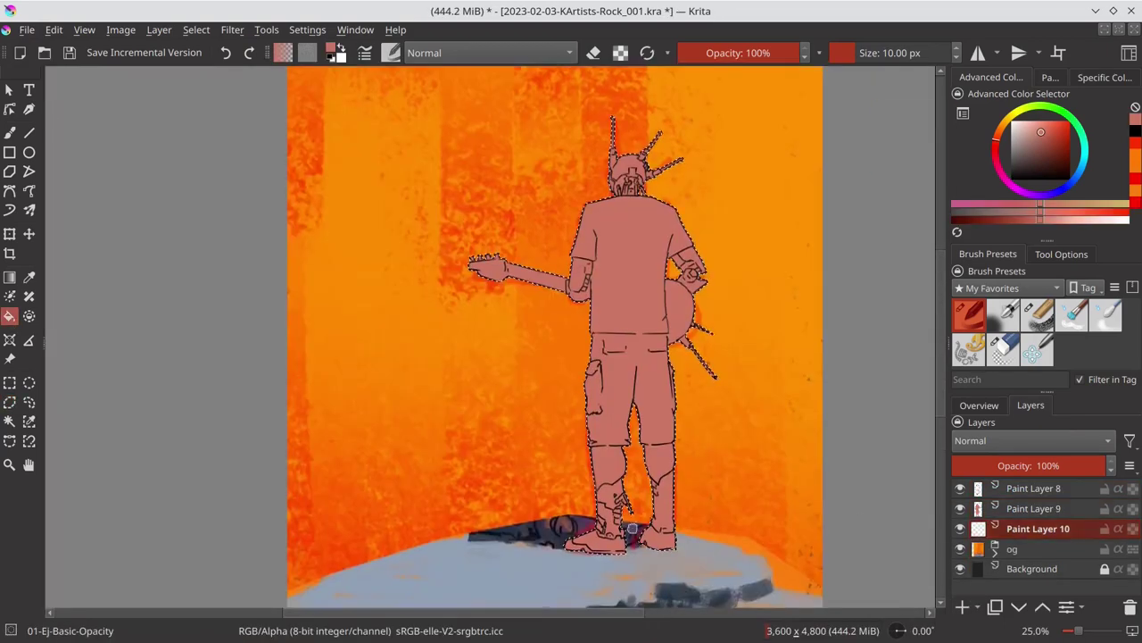
# Step: Outline the rock with a polygonal selection along its crest, sides and bottom
pyautogui.scroll(-3, 571, 357)
pyautogui.click(9, 401)
pyautogui.click(272, 418)
pyautogui.click(489, 348)
pyautogui.click(785, 366)
pyautogui.click(856, 410)
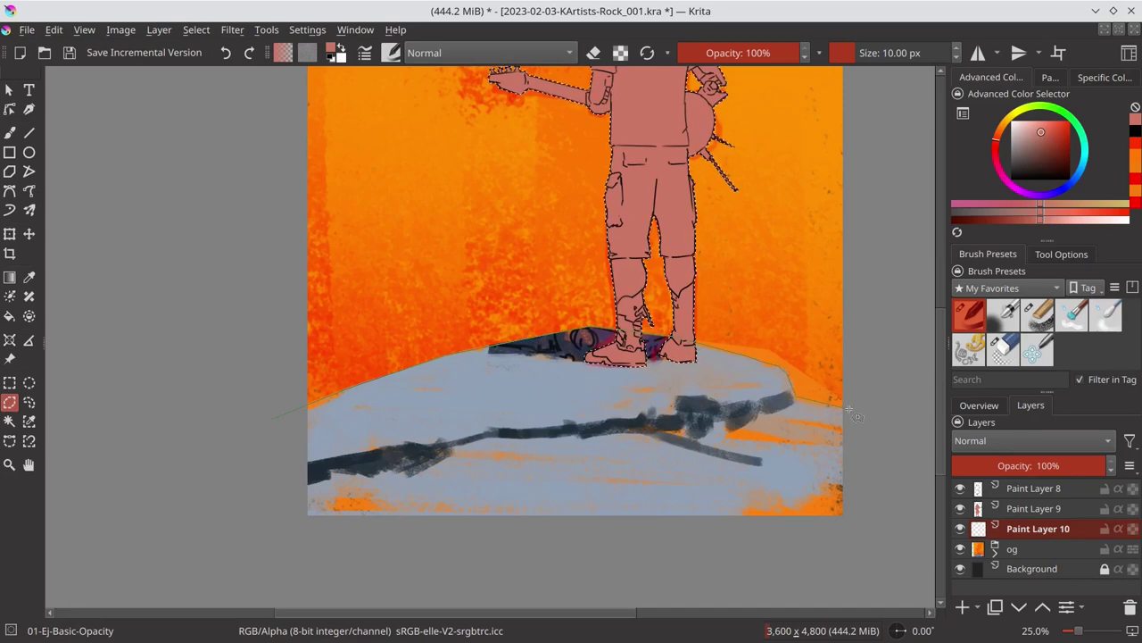
pyautogui.click(882, 541)
pyautogui.click(317, 541)
pyautogui.click(254, 519)
pyautogui.click(272, 417)
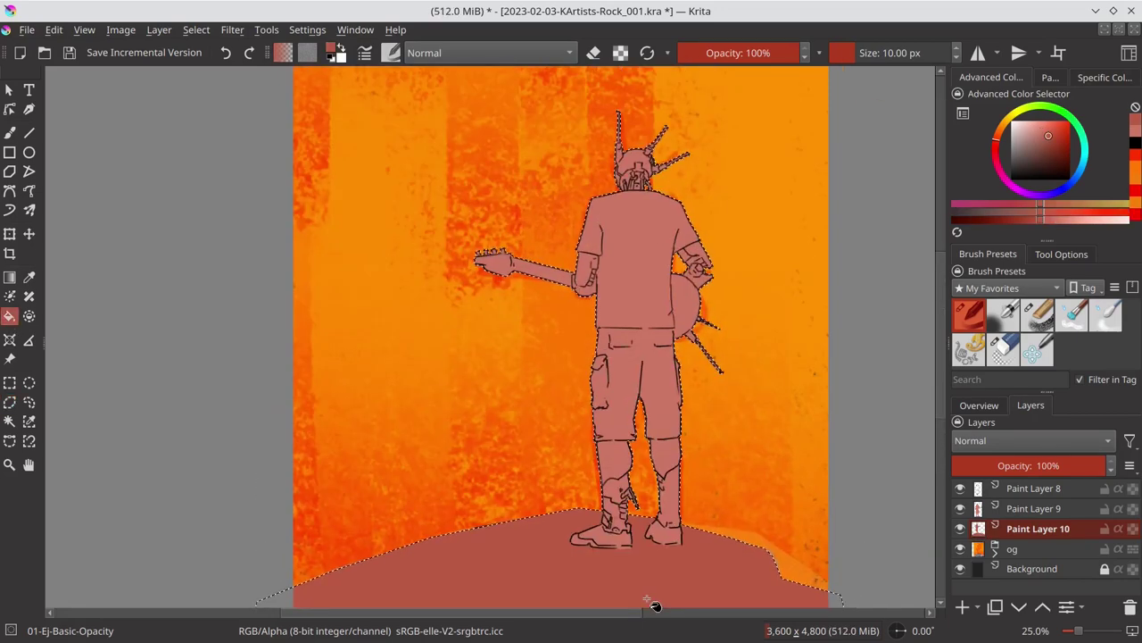
# Step: Hide Paint Layer 9 and save the painting
pyautogui.keyDown('ctrl'); pyautogui.scroll(-2, 650, 602); pyautogui.keyUp('ctrl')
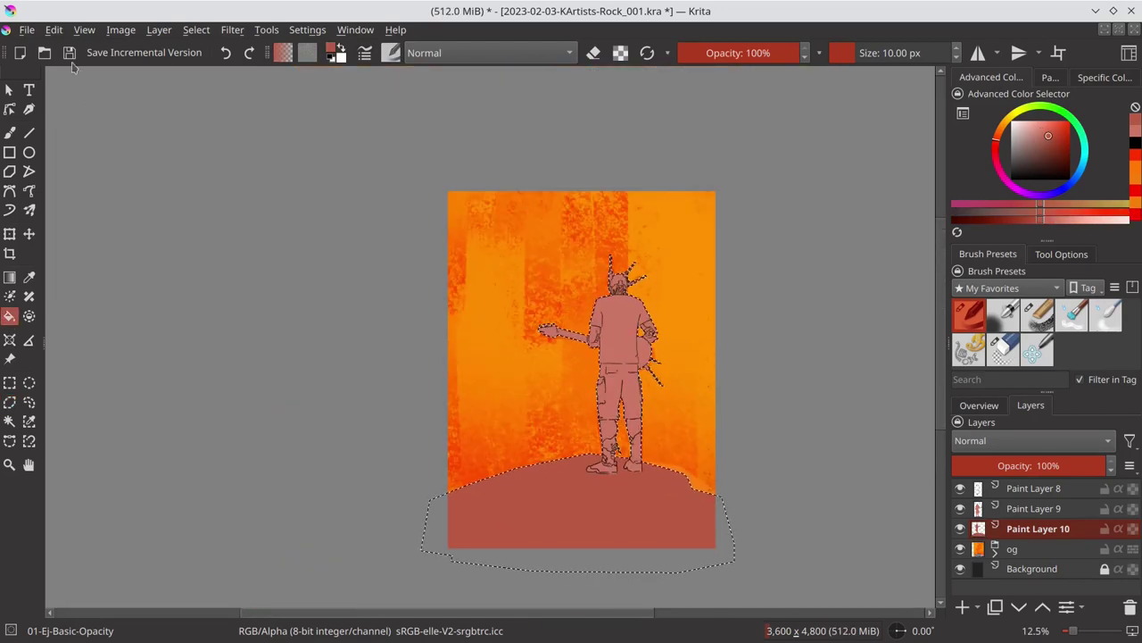
pyautogui.click(960, 508)
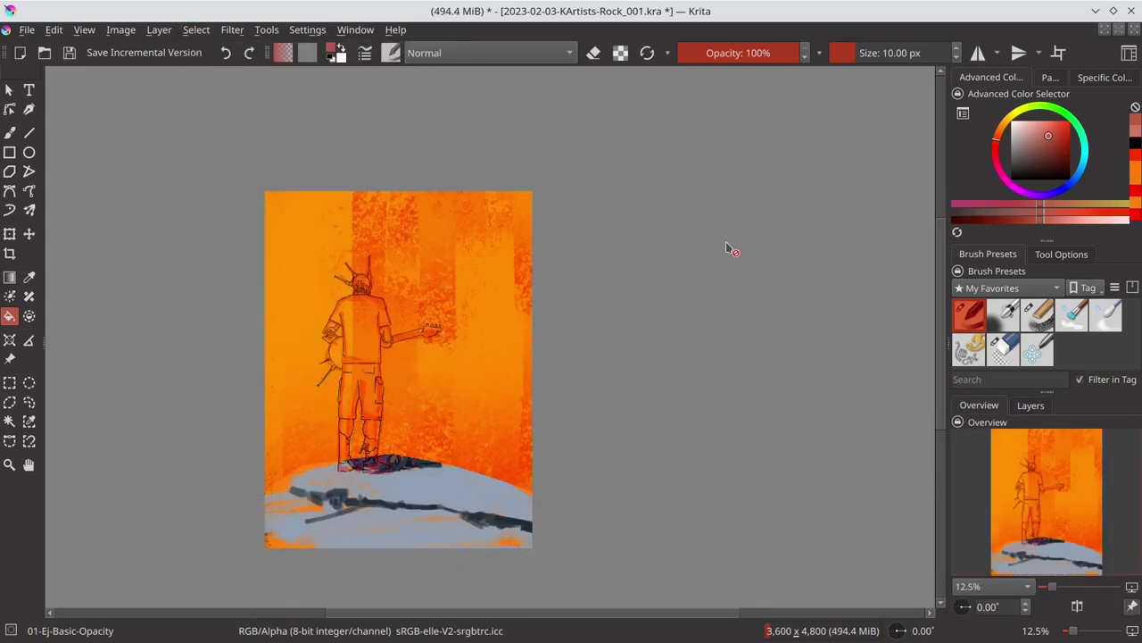
pyautogui.hotkey('ctrl', 's')
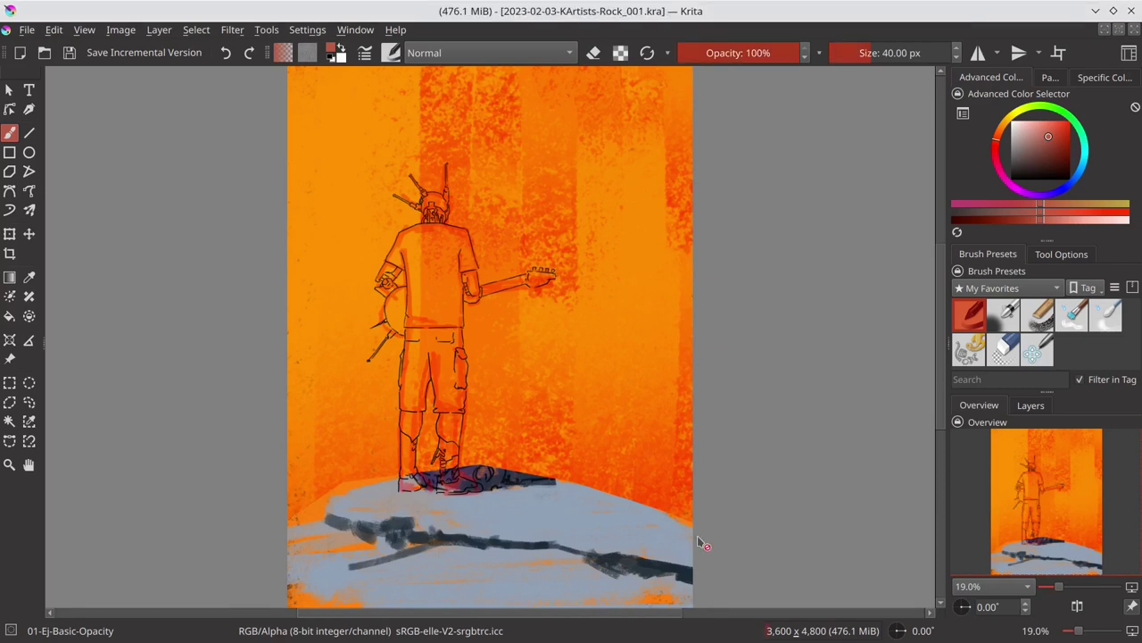
# Step: Duplicate the background layer and the paint layer
pyautogui.click(1031, 405)
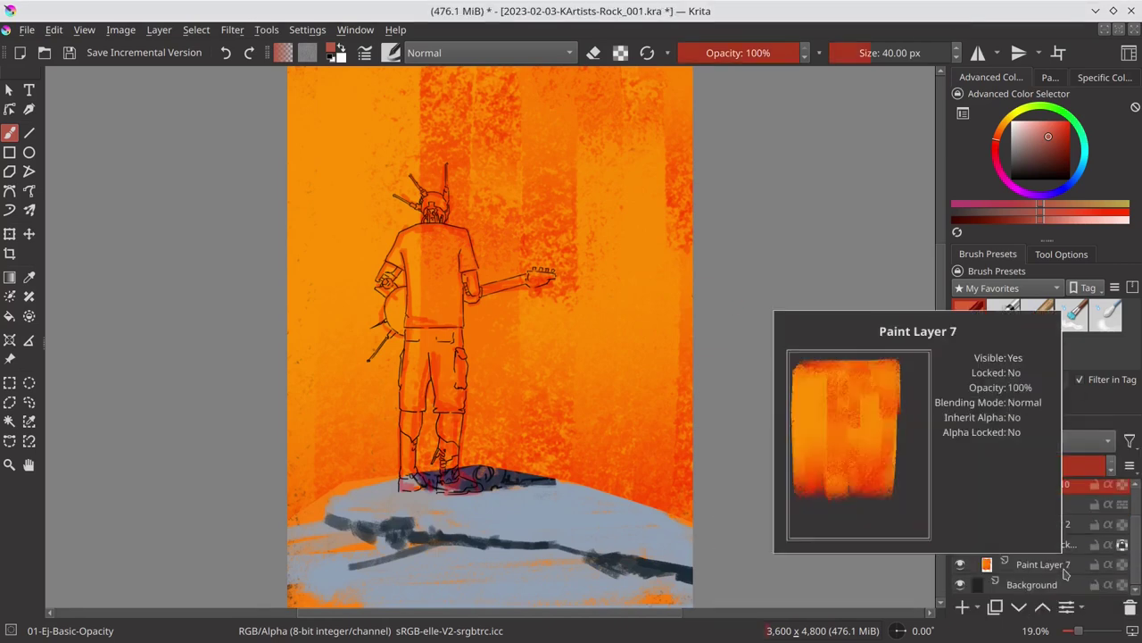
pyautogui.rightClick(1027, 565)
pyautogui.click(1007, 323)
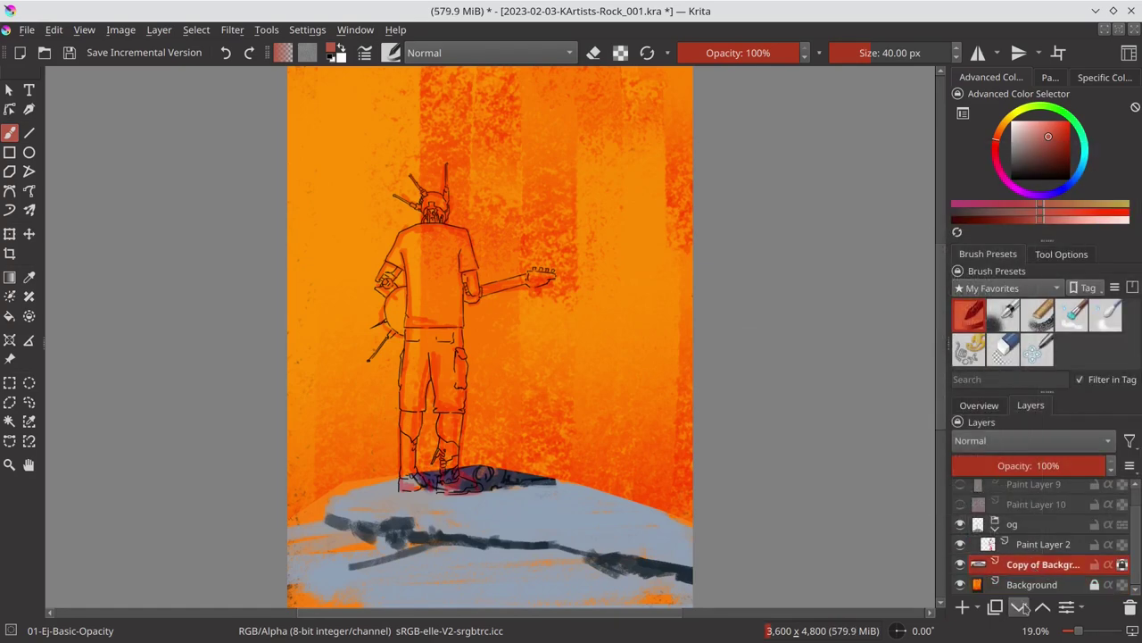
pyautogui.hotkey('ctrl', 'j')
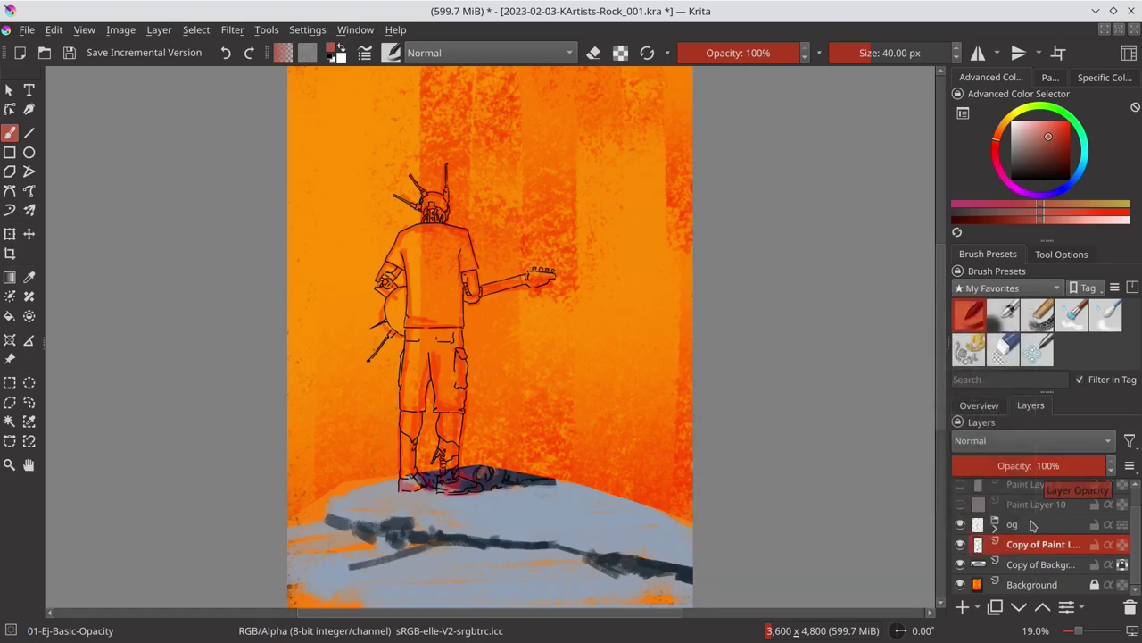
# Step: Show Paint Layer 10 and select its red figure and rock fill by colour
pyautogui.click(960, 528)
pyautogui.click(1038, 529)
pyautogui.click(9, 420)
pyautogui.click(434, 566)
pyautogui.scroll(-1, 854, 497)
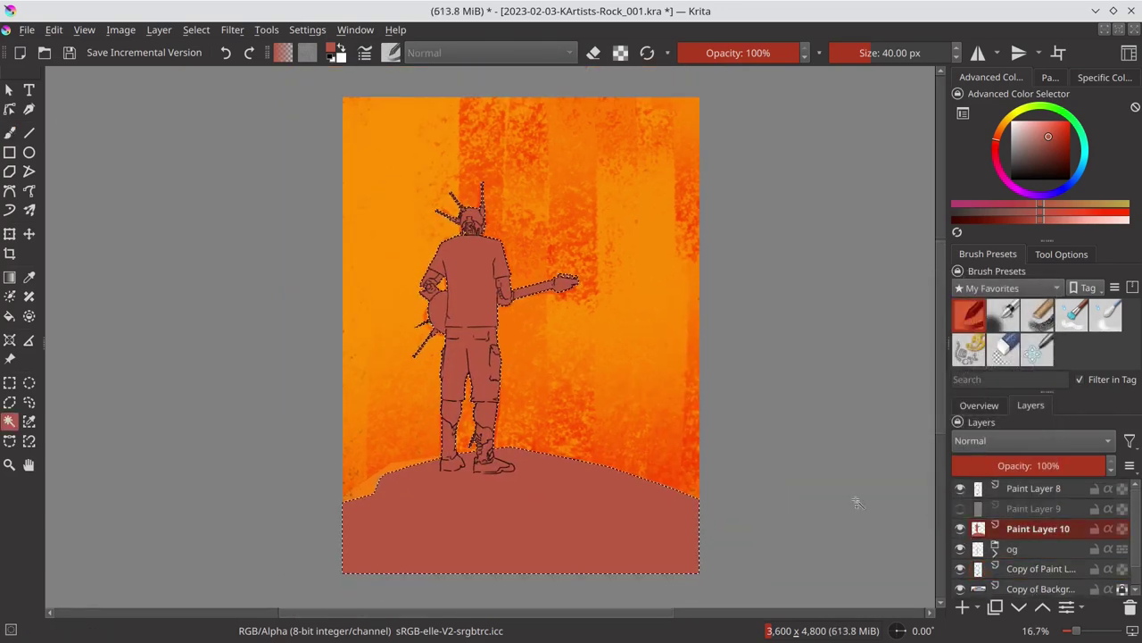
# Step: Merge Paint Layers 8–10 into one layer and delete Copy of Background
pyautogui.keyDown('shift'); pyautogui.click(1036, 490); pyautogui.keyUp('shift')
pyautogui.rightClick(1036, 498)
pyautogui.click(946, 382)
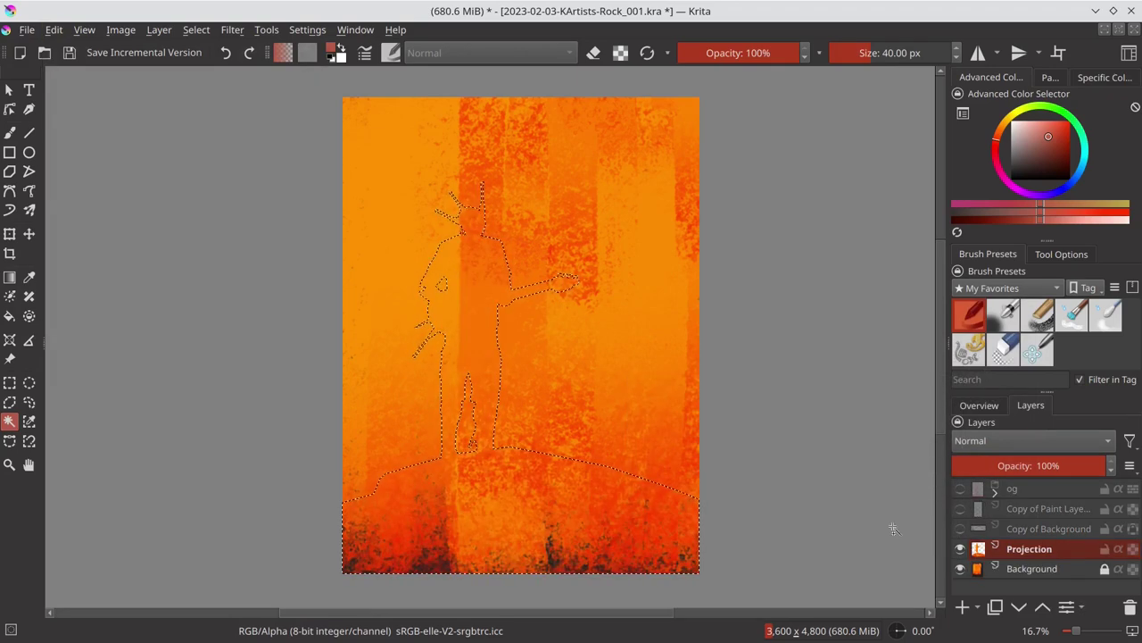
pyautogui.rightClick(1035, 528)
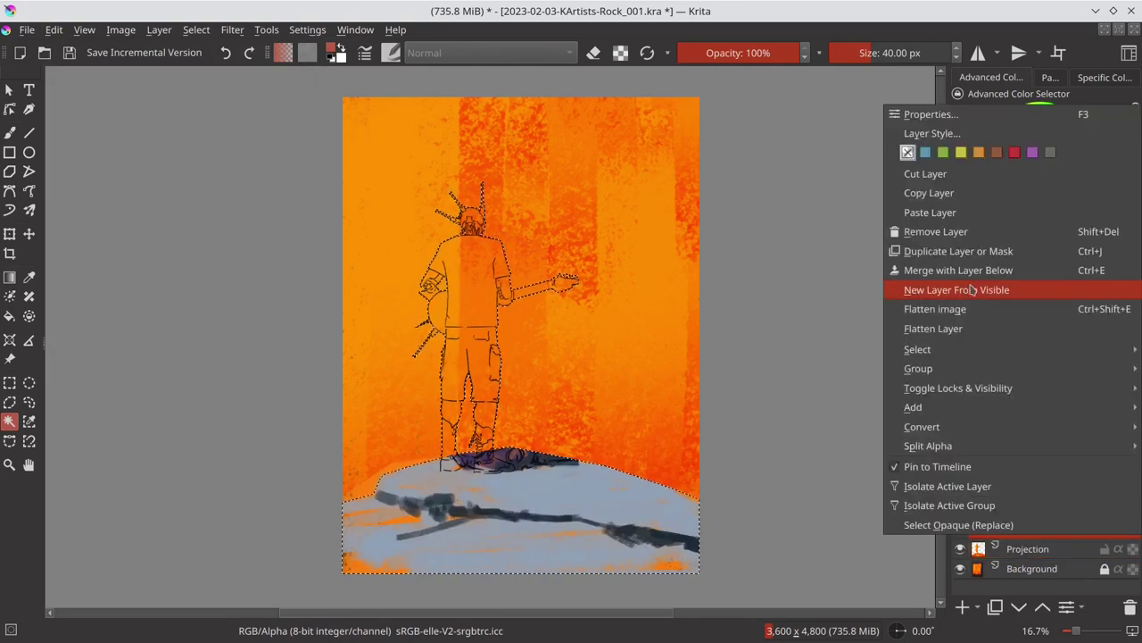
pyautogui.click(946, 266)
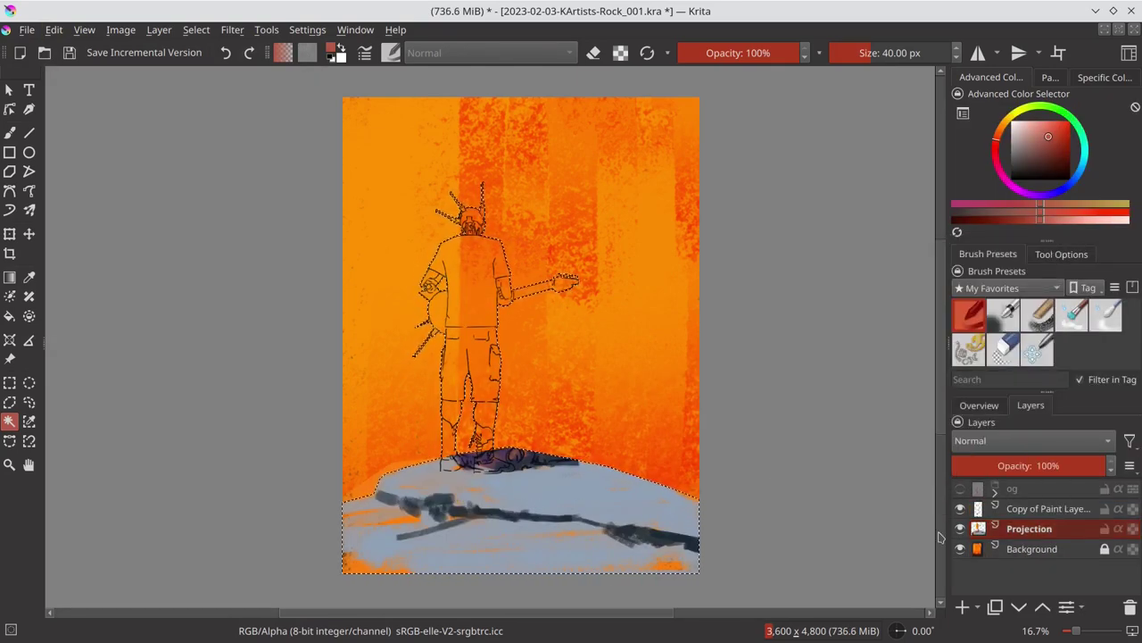
# Step: Choose the grainy chalk brush preset at a smaller size
pyautogui.press('/')
pyautogui.click(11, 134)
pyautogui.moveTo(643, 477); pyautogui.dragTo(616, 477)
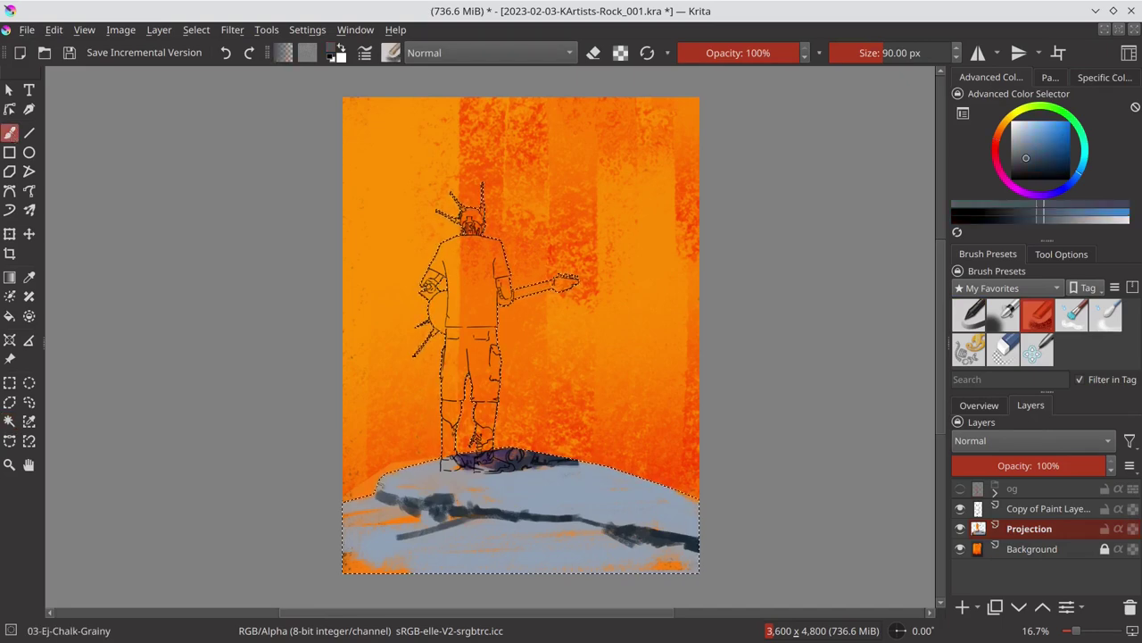
# Step: Paint a dark shadow under the guitarist's feet and extend it across the rock to the right
pyautogui.keyDown('ctrl'); pyautogui.click(402, 486); pyautogui.keyUp('ctrl')
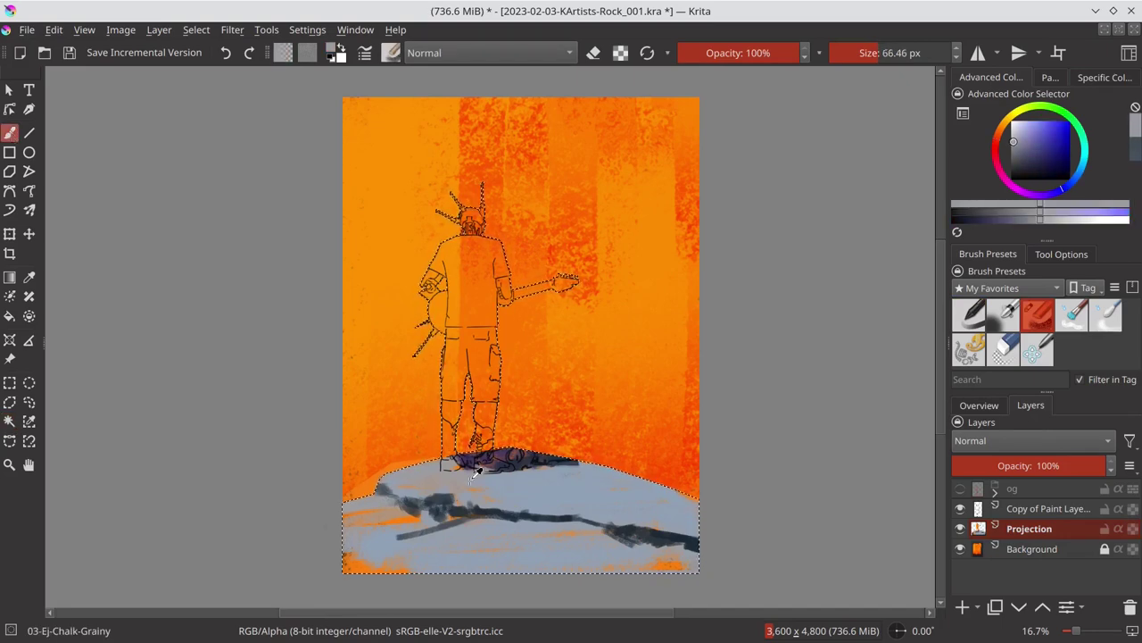
pyautogui.scroll(2, 482, 491)
pyautogui.keyDown('ctrl'); pyautogui.click(535, 446); pyautogui.keyUp('ctrl')
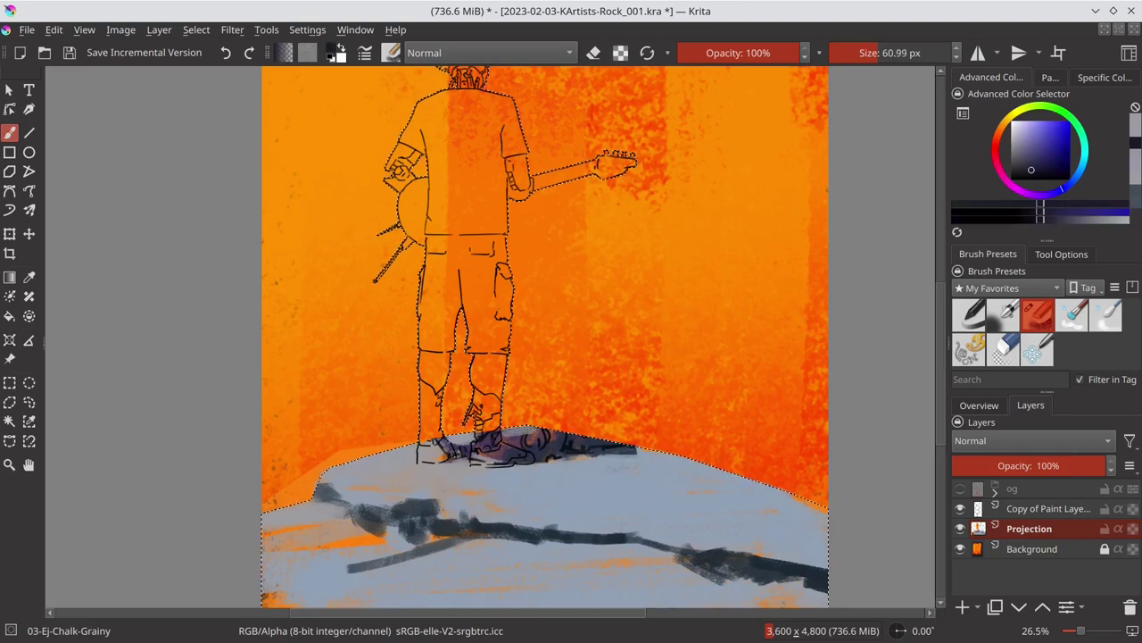
pyautogui.moveTo(571, 438); pyautogui.dragTo(625, 451)
pyautogui.keyDown('ctrl'); pyautogui.click(578, 445); pyautogui.keyUp('ctrl')
pyautogui.keyDown('ctrl'); pyautogui.click(578, 444); pyautogui.keyUp('ctrl')
pyautogui.moveTo(536, 451); pyautogui.dragTo(636, 451)
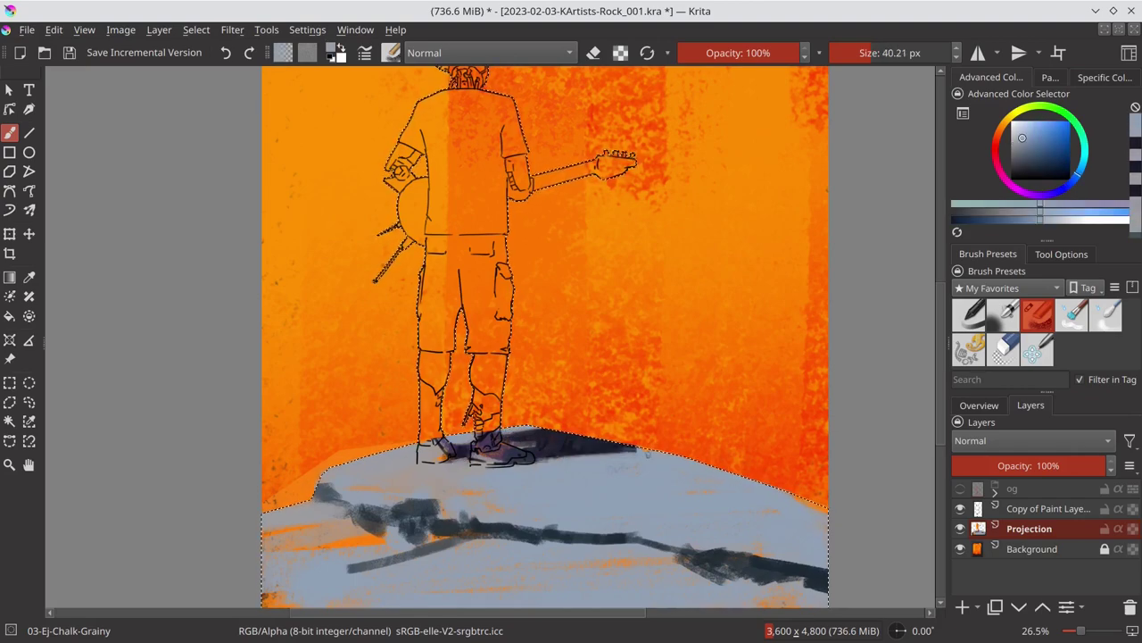
# Step: Sample a light blue-grey, zoom out to the overview, collapse the og layer group, and pick a large brush preset
pyautogui.keyDown('ctrl'); pyautogui.click(616, 467); pyautogui.keyUp('ctrl')
pyautogui.click(979, 406)
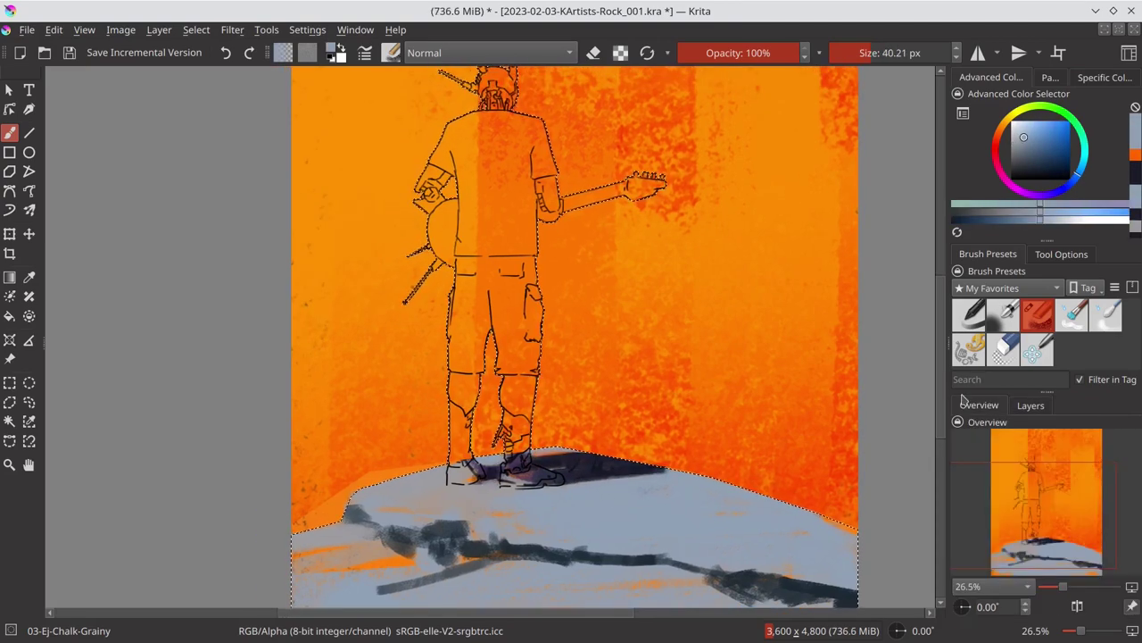
pyautogui.press('-')
pyautogui.click(1030, 406)
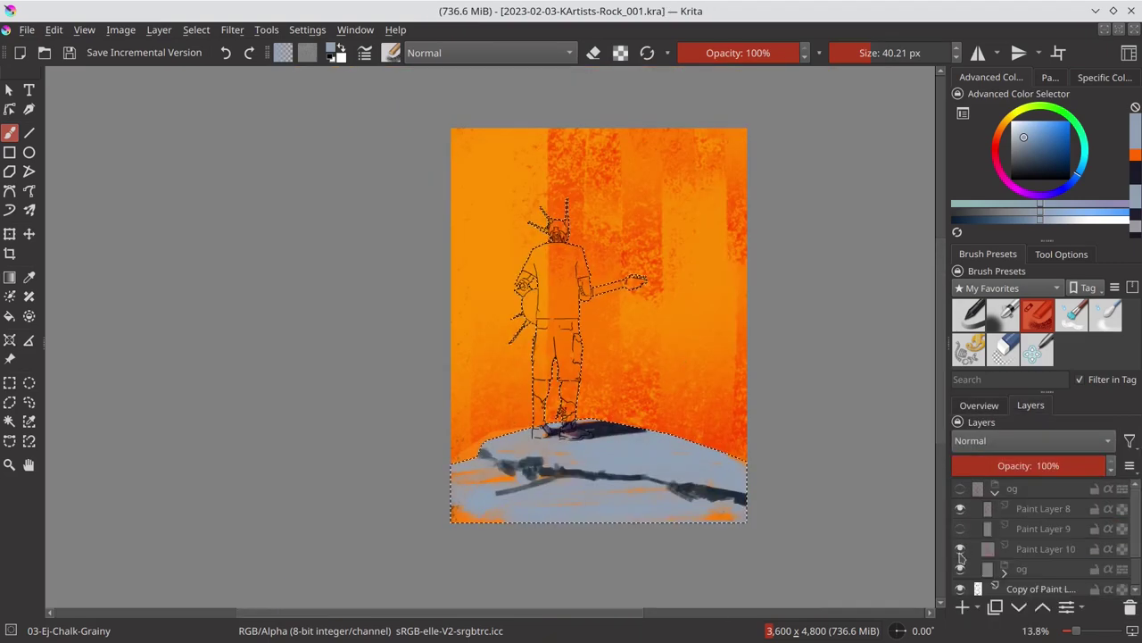
pyautogui.click(9, 316)
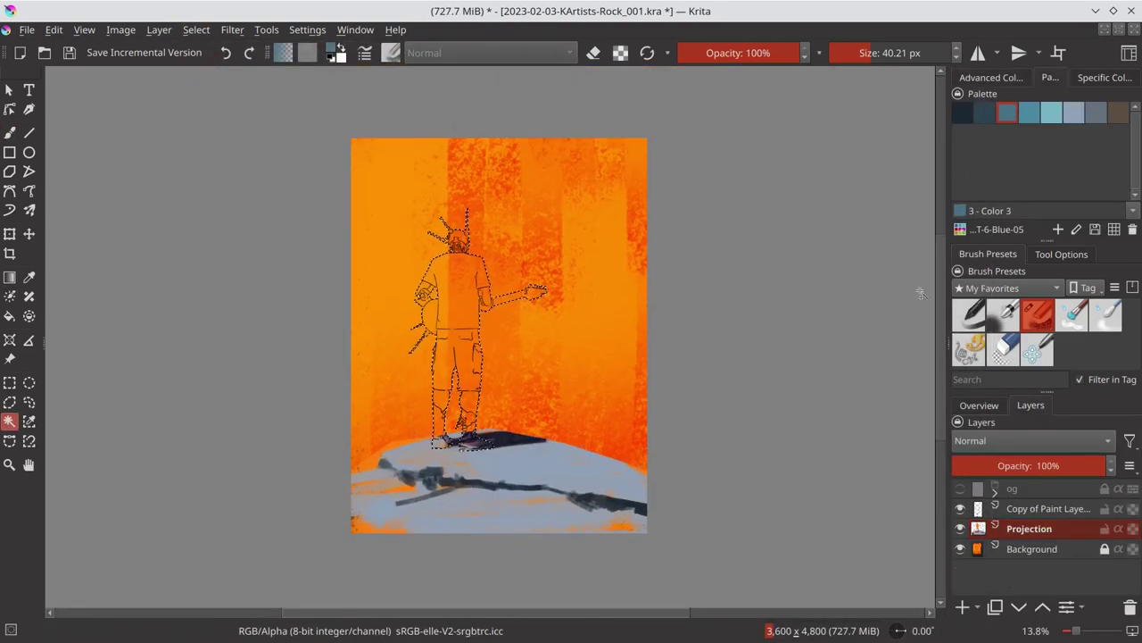
pyautogui.click(968, 349)
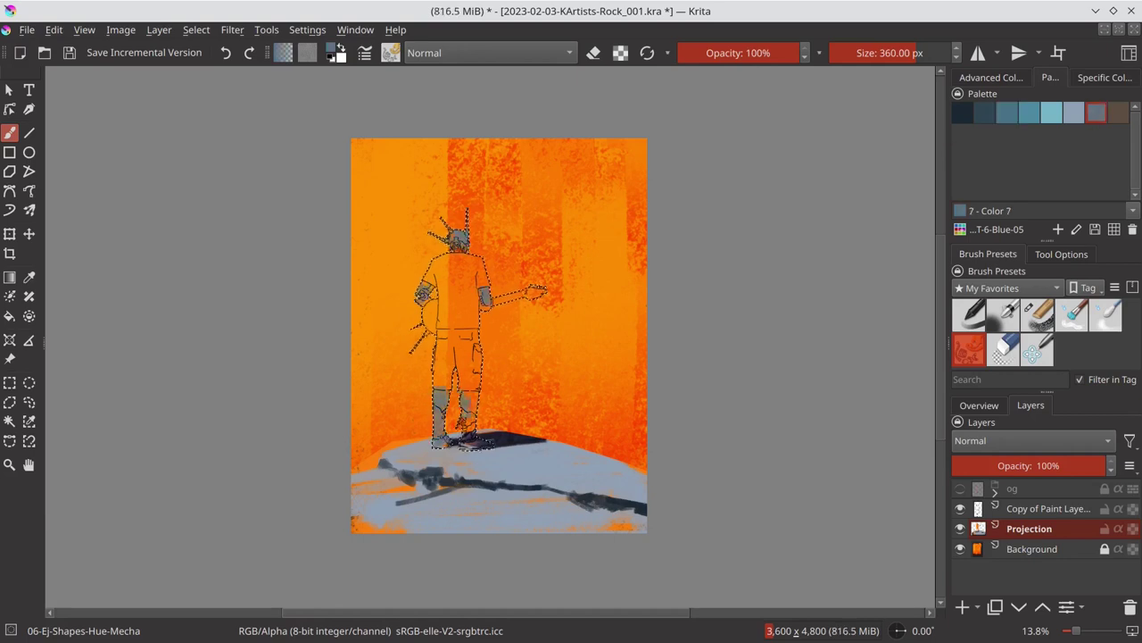
# Step: Choose the dark palette swatch and save the painting
pyautogui.click(962, 112)
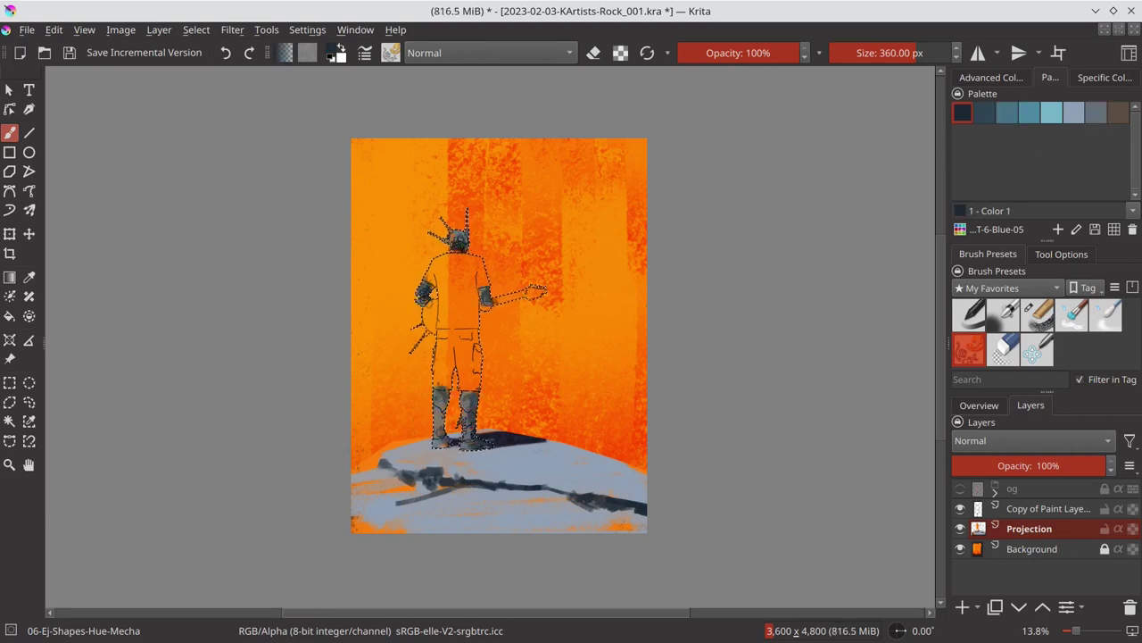
pyautogui.click(1119, 112)
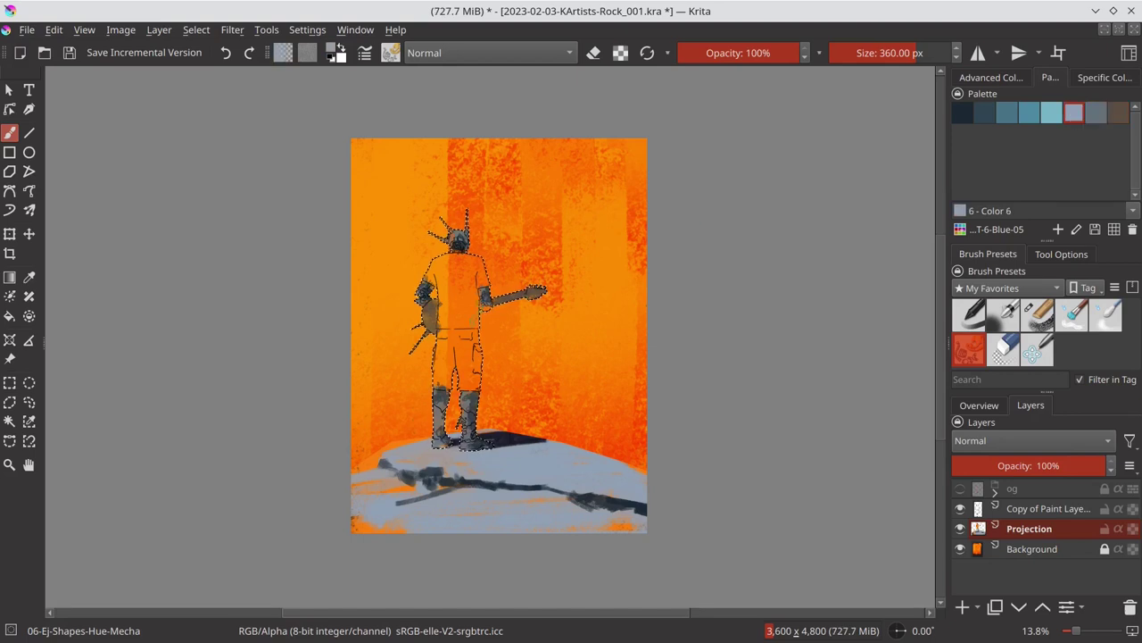
pyautogui.click(962, 112)
pyautogui.hotkey('ctrl', 's')
pyautogui.click(993, 404)
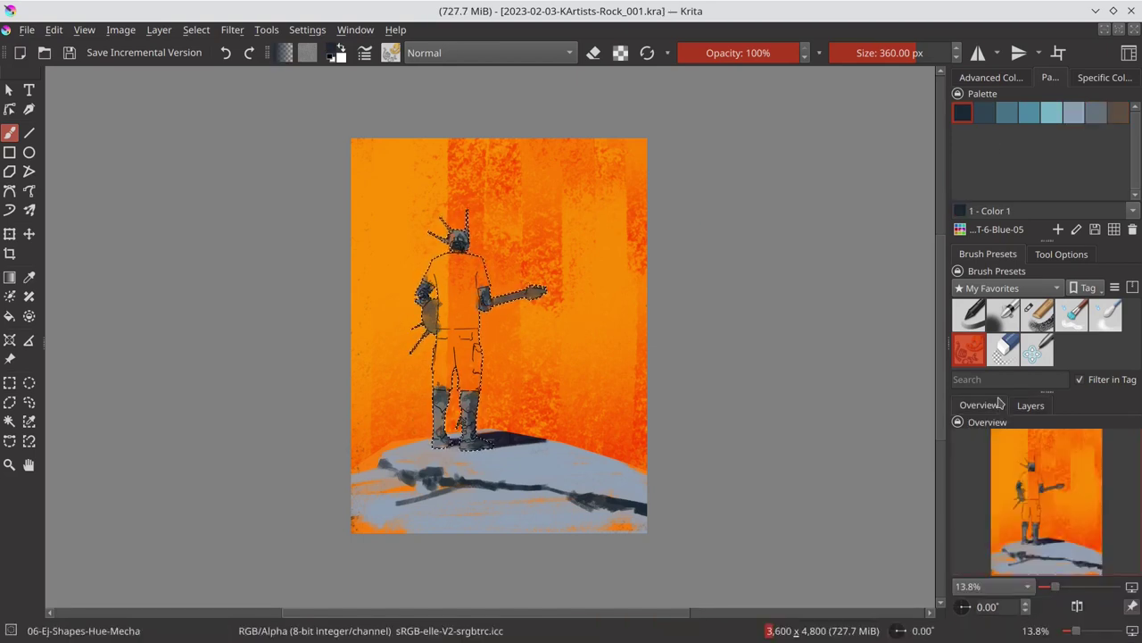
# Step: Fill the torso selection with a purple from the colour wheel
pyautogui.click(991, 77)
pyautogui.click(998, 170)
pyautogui.hotkey('shift', 'BackSpace')
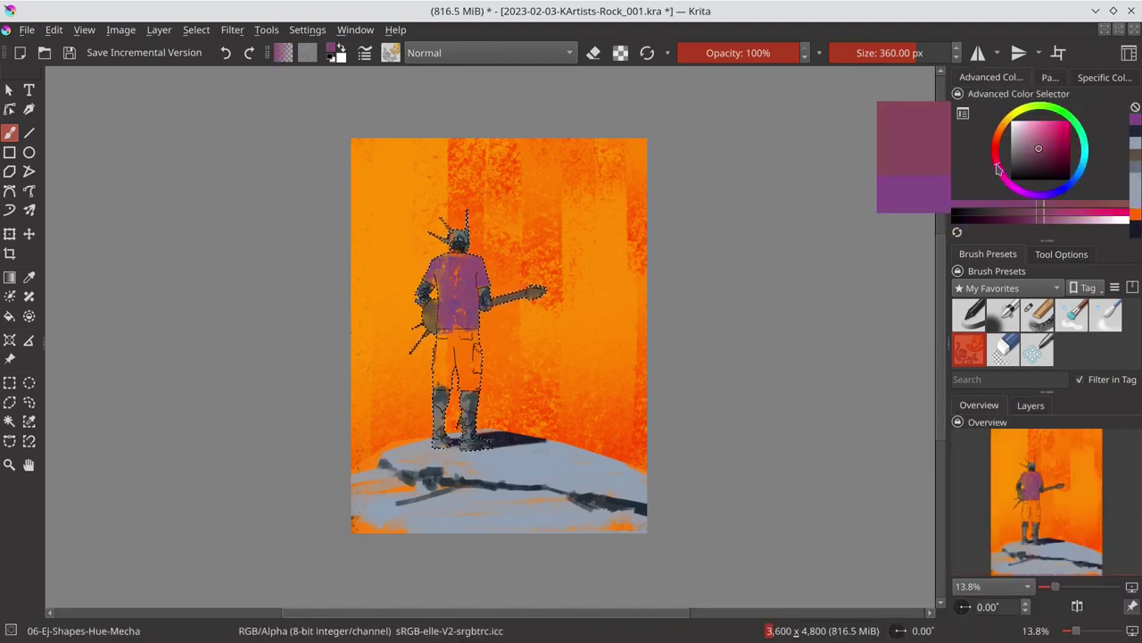
# Step: Return to the dark swatch, set Color Dodge blending, save, and check the layer list
pyautogui.click(1051, 77)
pyautogui.click(962, 112)
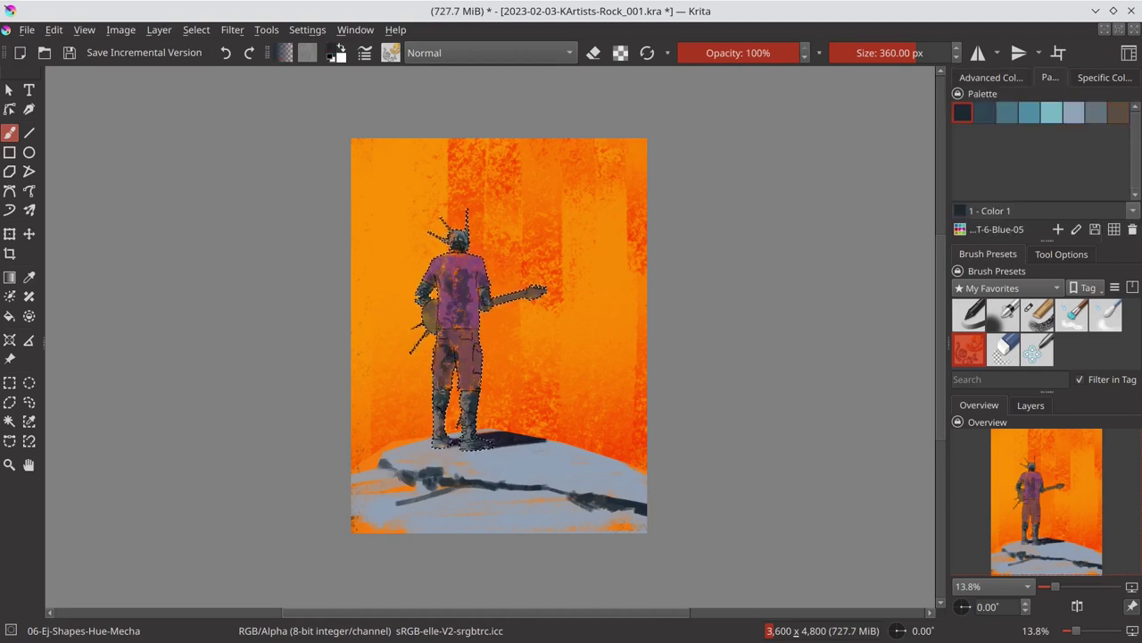
pyautogui.hotkey('ctrl', 's')
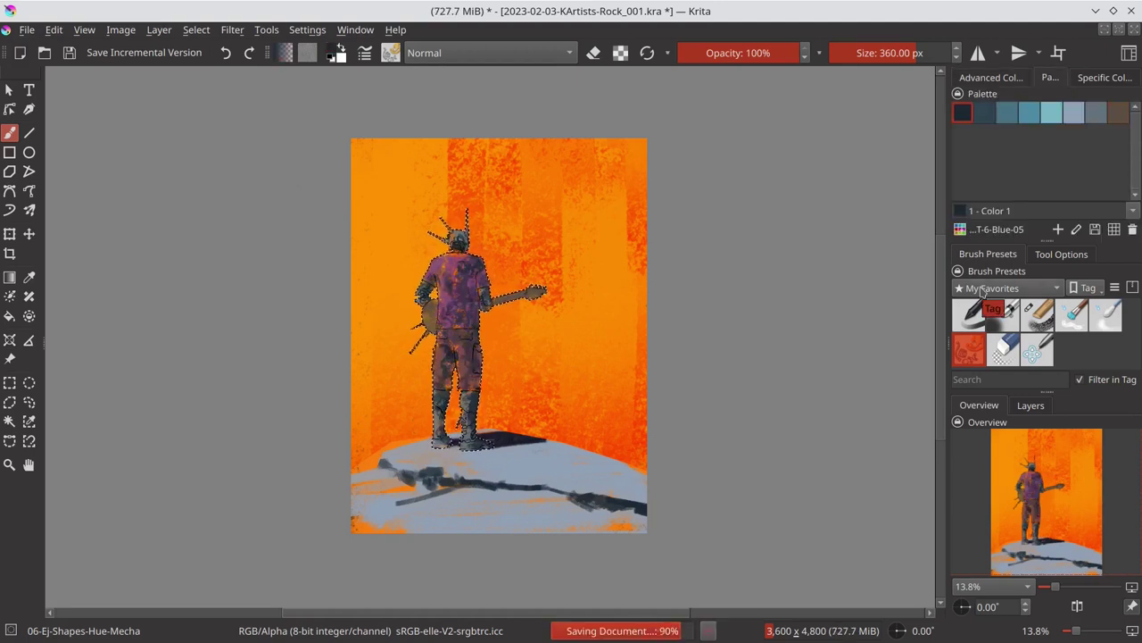
pyautogui.click(991, 77)
pyautogui.hotkey('alt', 'shift', 'd')
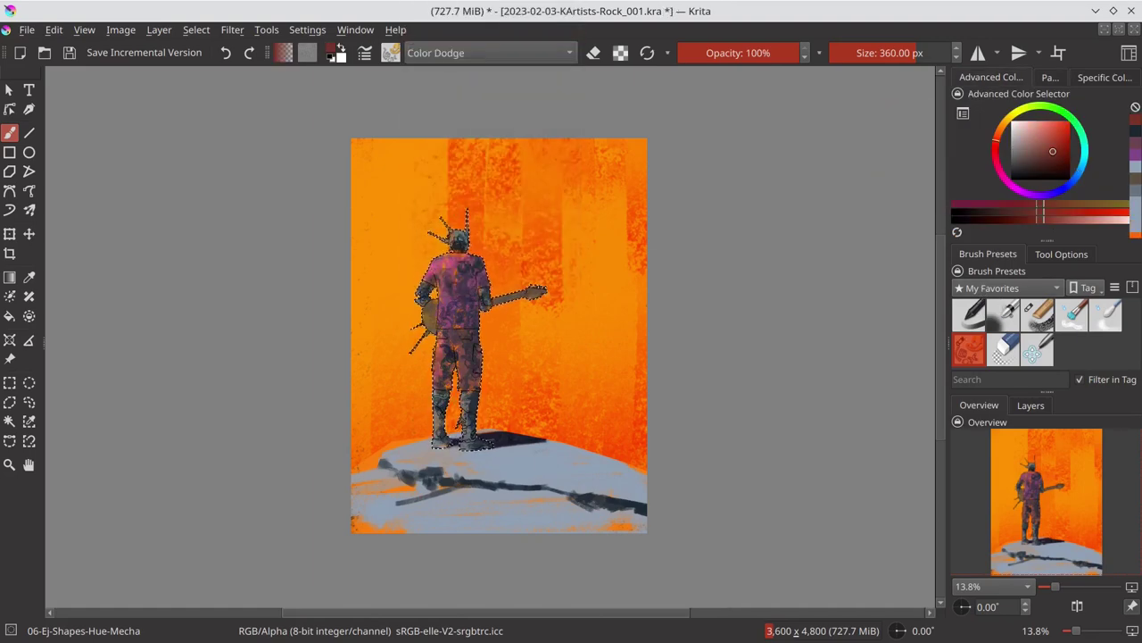
pyautogui.click(1051, 77)
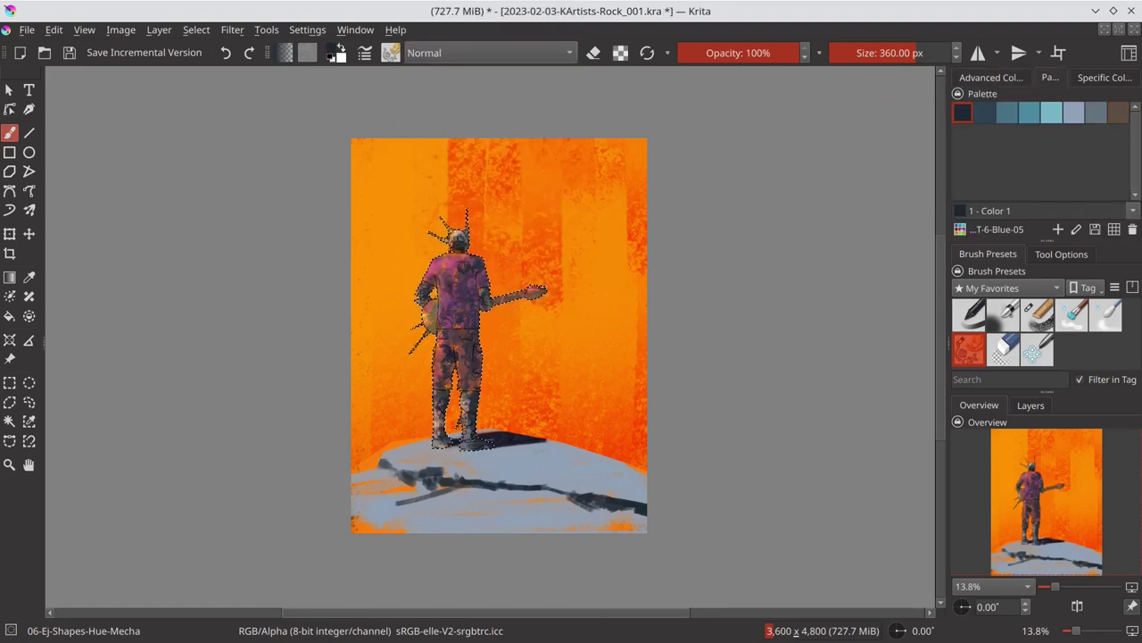
pyautogui.hotkey('ctrl', 's')
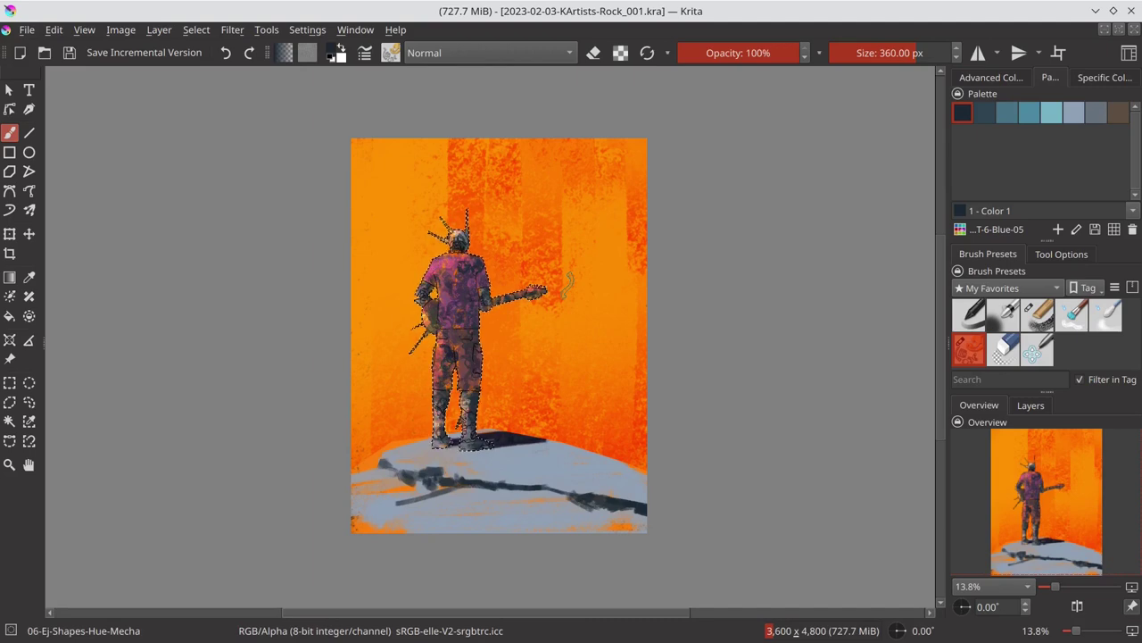
pyautogui.click(1031, 405)
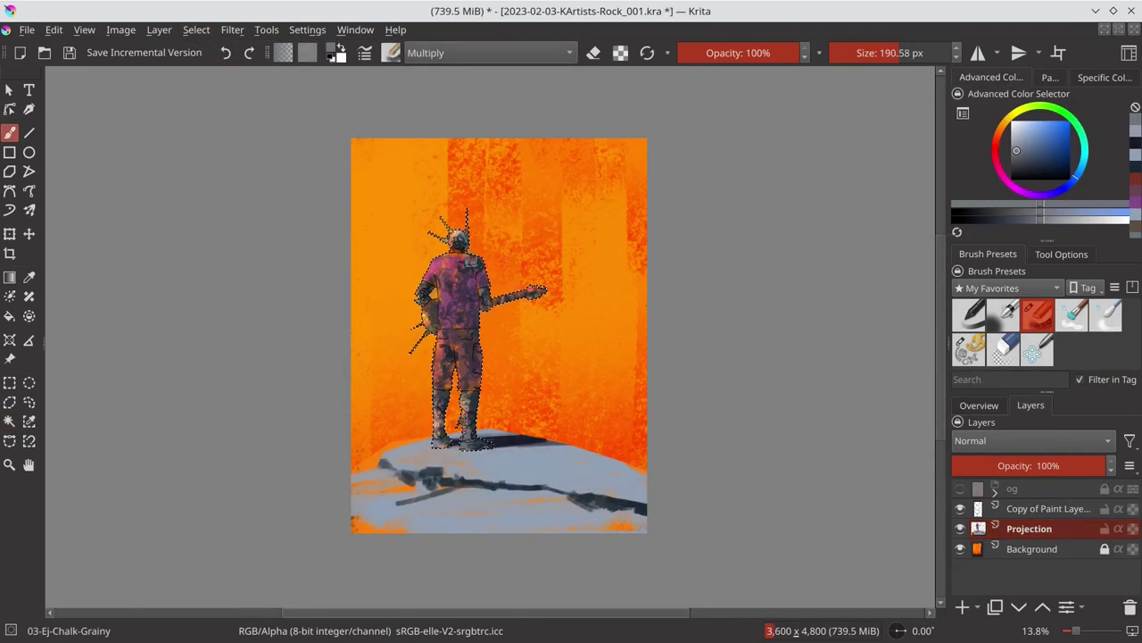
pyautogui.click(979, 405)
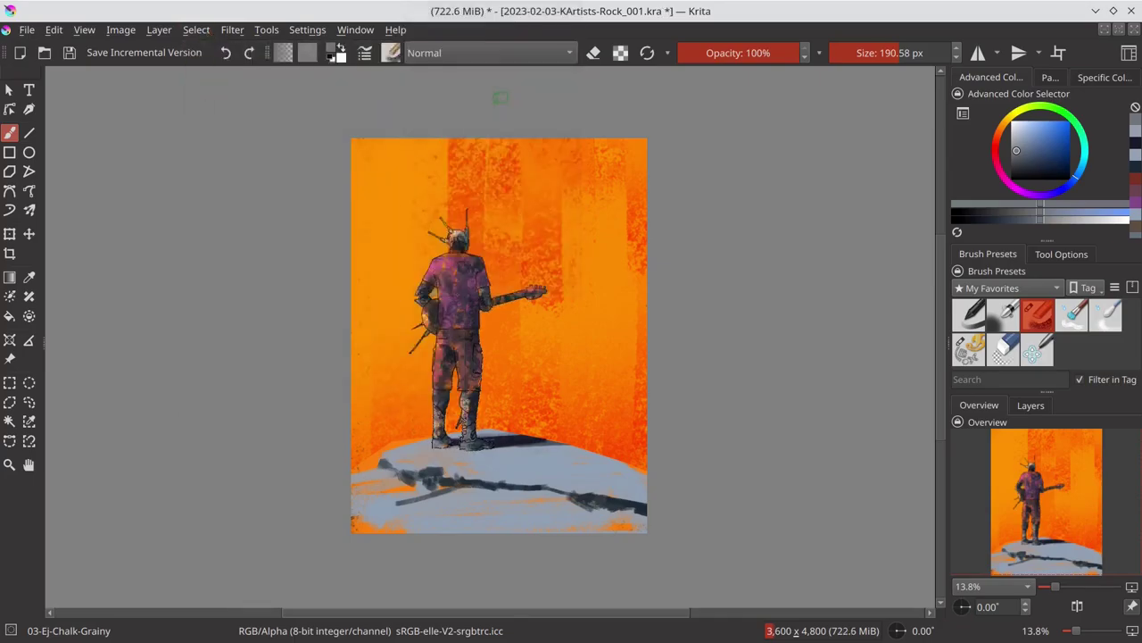
# Step: Save, then export the image as 2023-02-03-KArtists-Rock_001.jpg
pyautogui.hotkey('ctrl', 's')
pyautogui.click(27, 30)
pyautogui.click(90, 209)
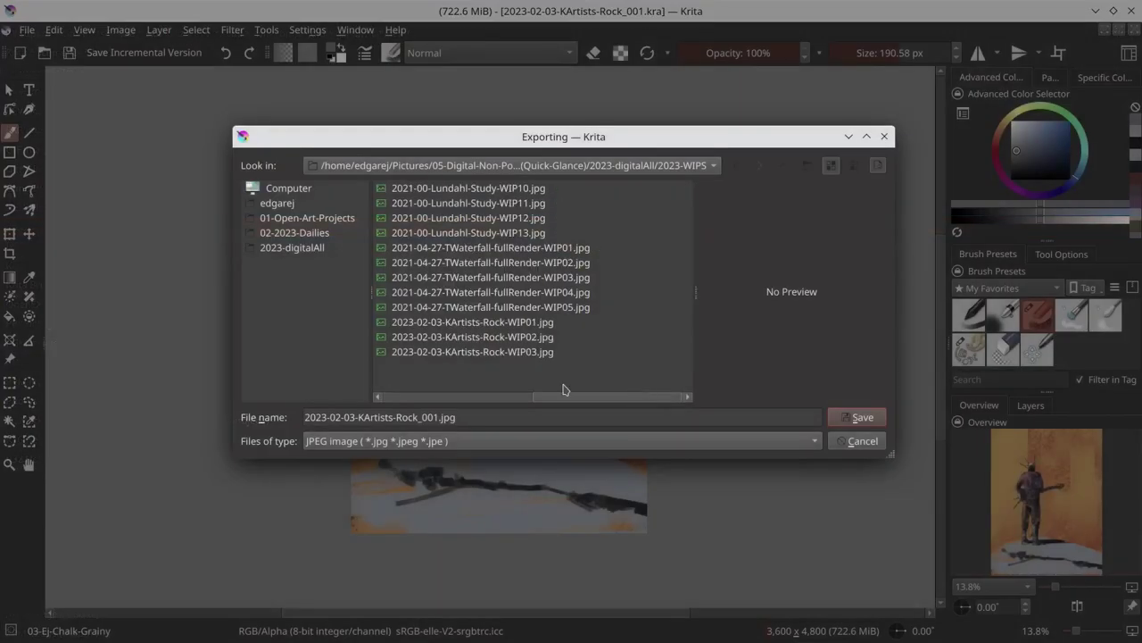
pyautogui.click(859, 417)
pyautogui.press('Return')
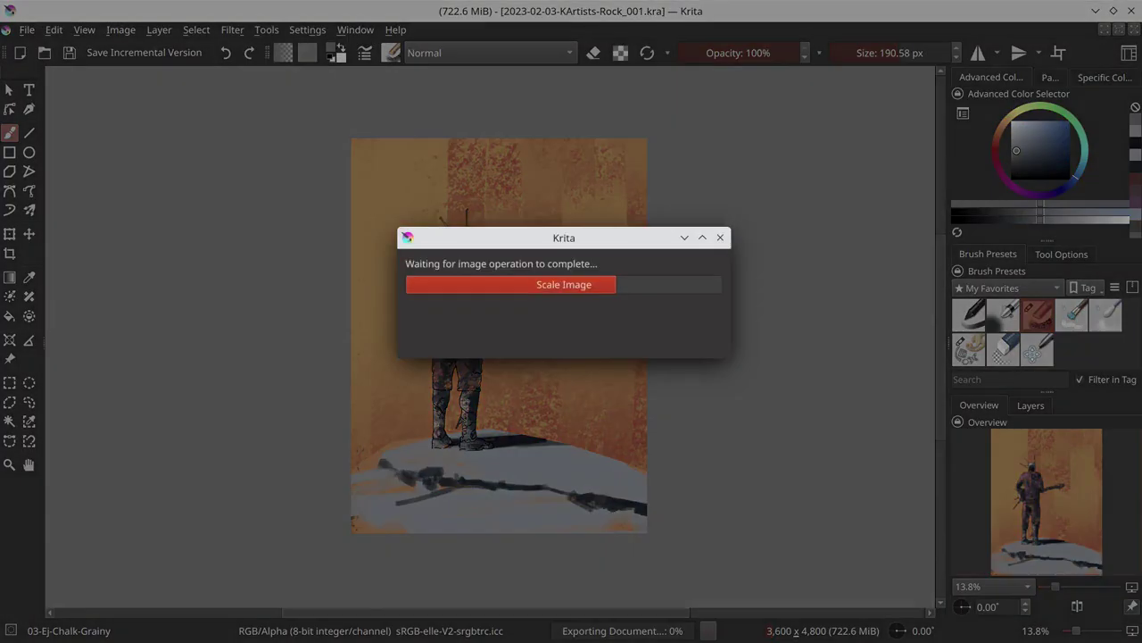
# Step: Save an incremental version of the file as Rock_002 and enlarge the brush
pyautogui.click(122, 61)
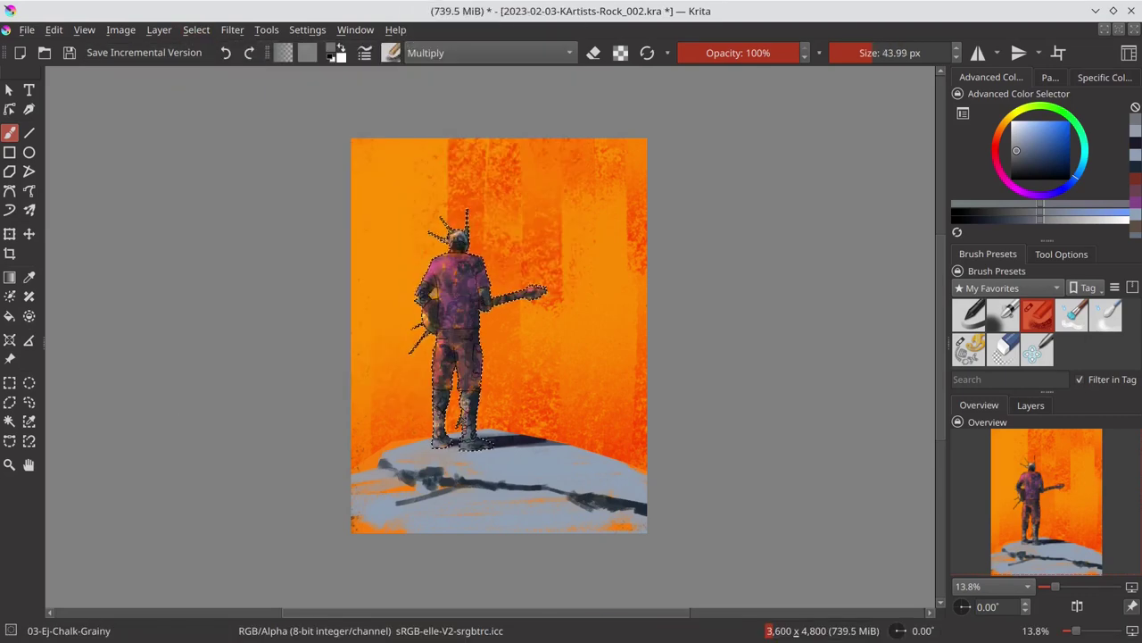
pyautogui.press(']')
pyautogui.press(']')
pyautogui.press(']')
pyautogui.hotkey('ctrl', 's')
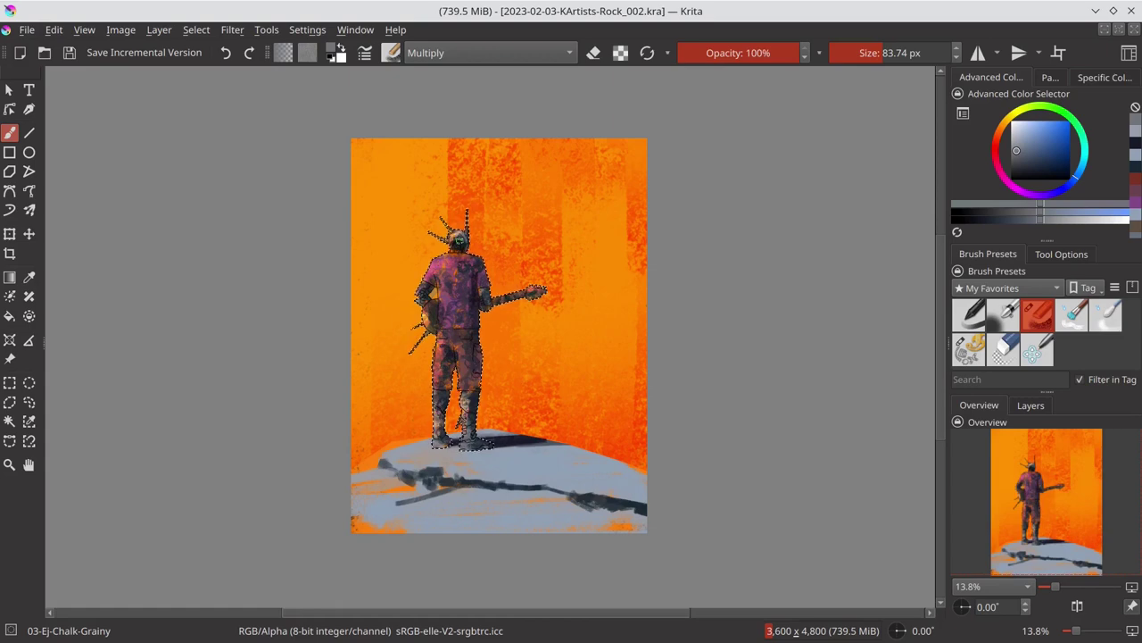
# Step: Merge the copied paint layer down into the Projection layer
pyautogui.click(1031, 405)
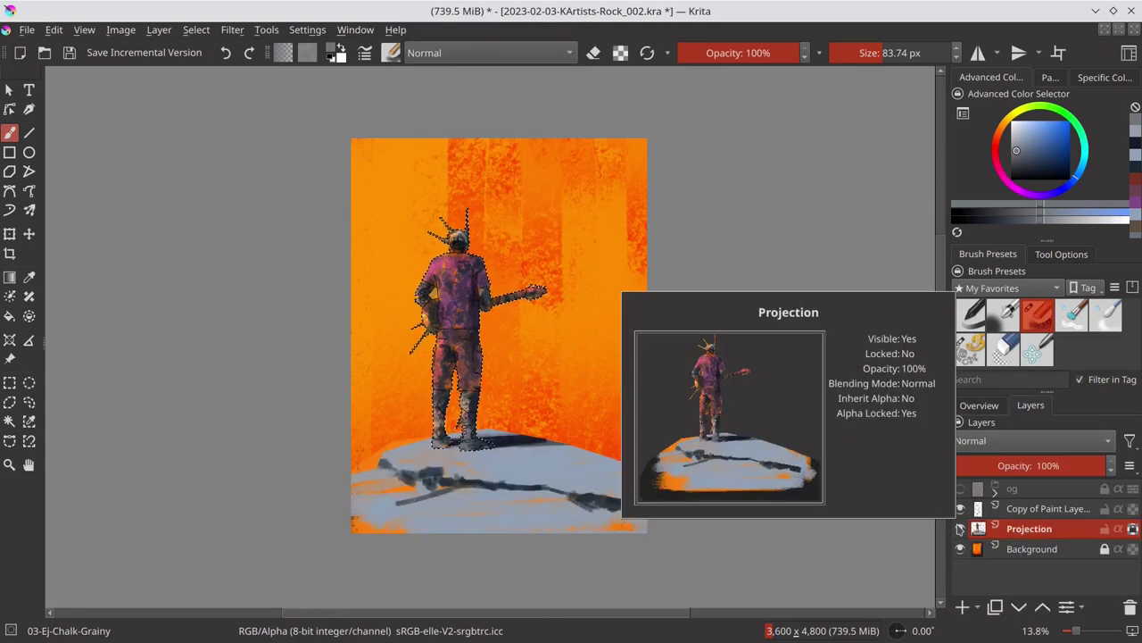
pyautogui.click(1003, 349)
pyautogui.scroll(4, 425, 317)
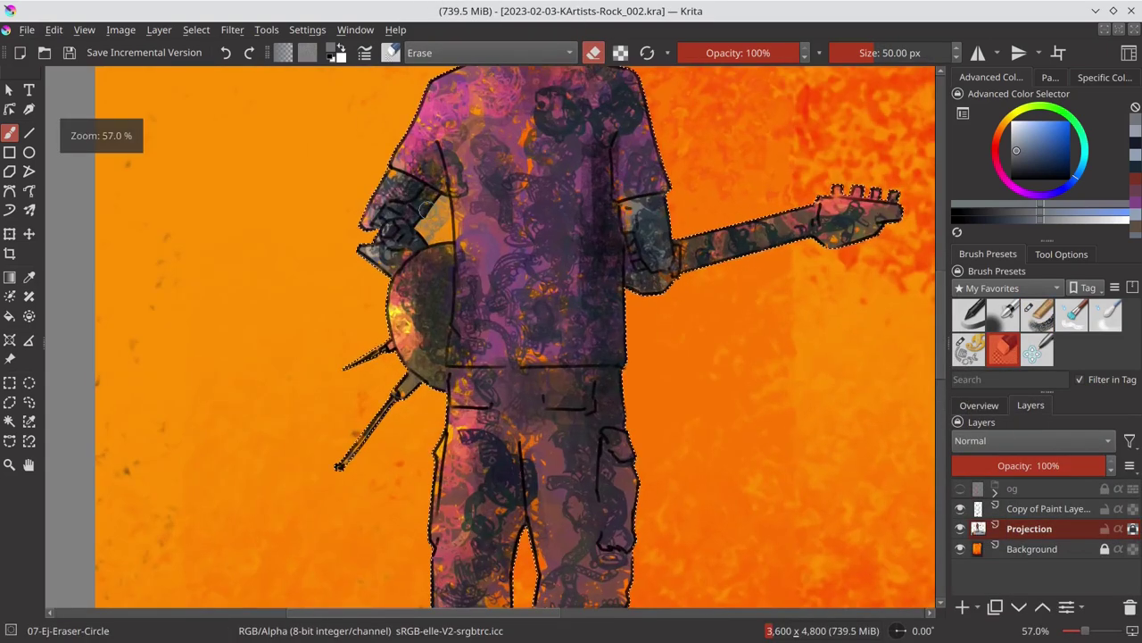
pyautogui.scroll(2, 536, 357)
pyautogui.hotkey('ctrl', 's')
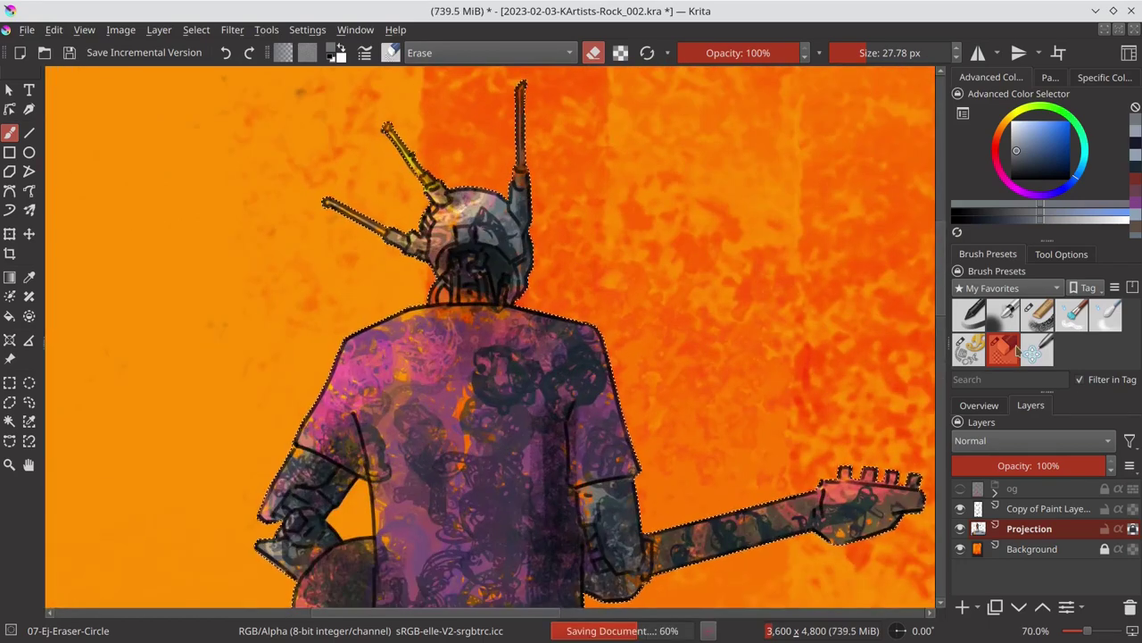
pyautogui.rightClick(1049, 508)
pyautogui.click(1002, 252)
# Step: With the textured blender brush on a mirrored view, blend the helmet and both antennas
pyautogui.click(1071, 314)
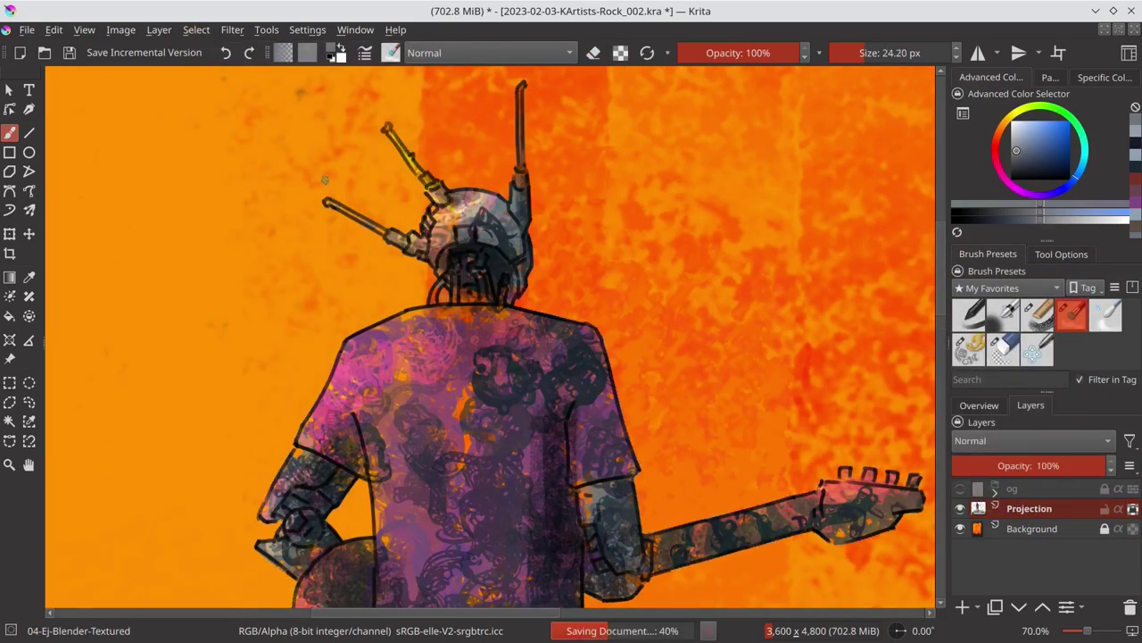
pyautogui.click(979, 405)
pyautogui.press('m')
pyautogui.moveTo(457, 89); pyautogui.dragTo(454, 179)
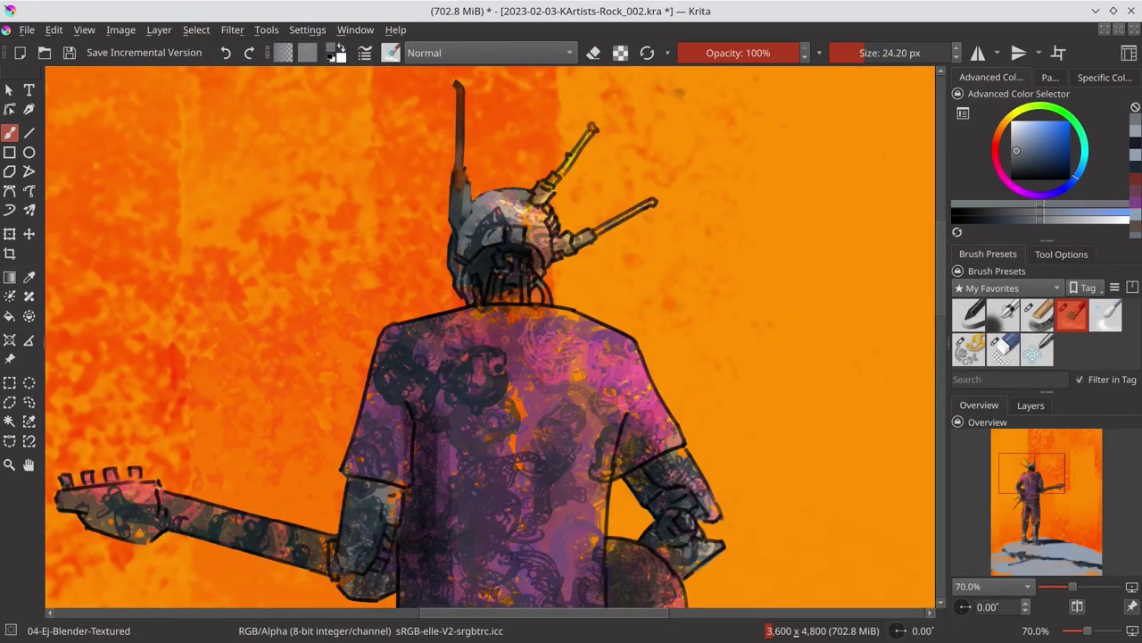
pyautogui.moveTo(465, 254); pyautogui.dragTo(535, 189)
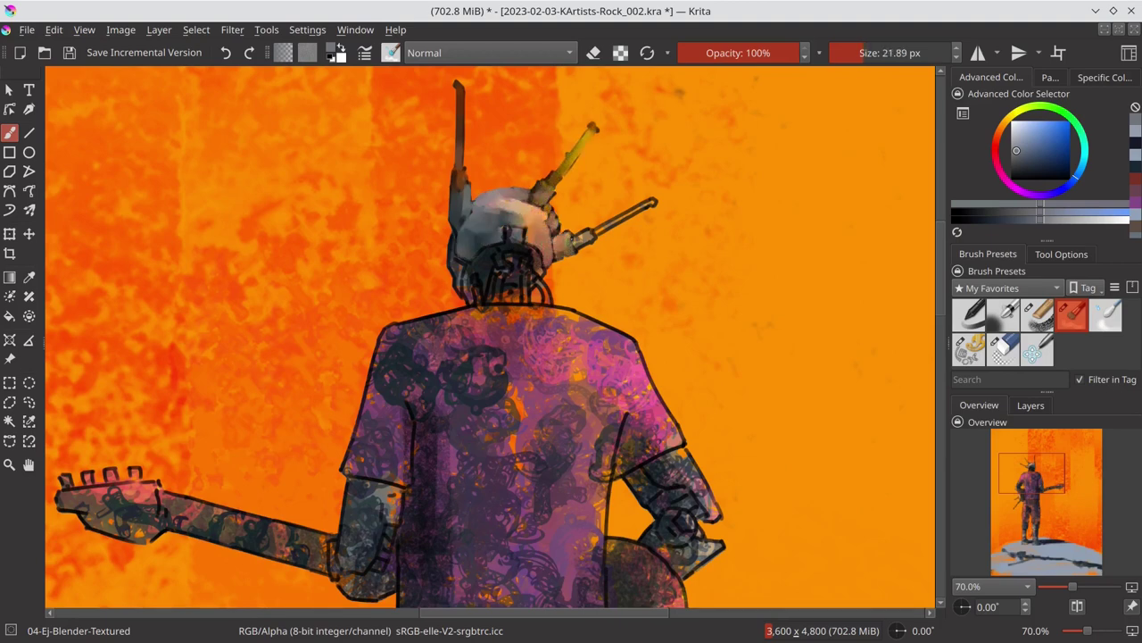
pyautogui.moveTo(569, 246); pyautogui.dragTo(663, 196)
# Step: Save repeatedly while switching between the chalk, eraser, and textured blender brushes
pyautogui.hotkey('ctrl', 's')
pyautogui.press('/')
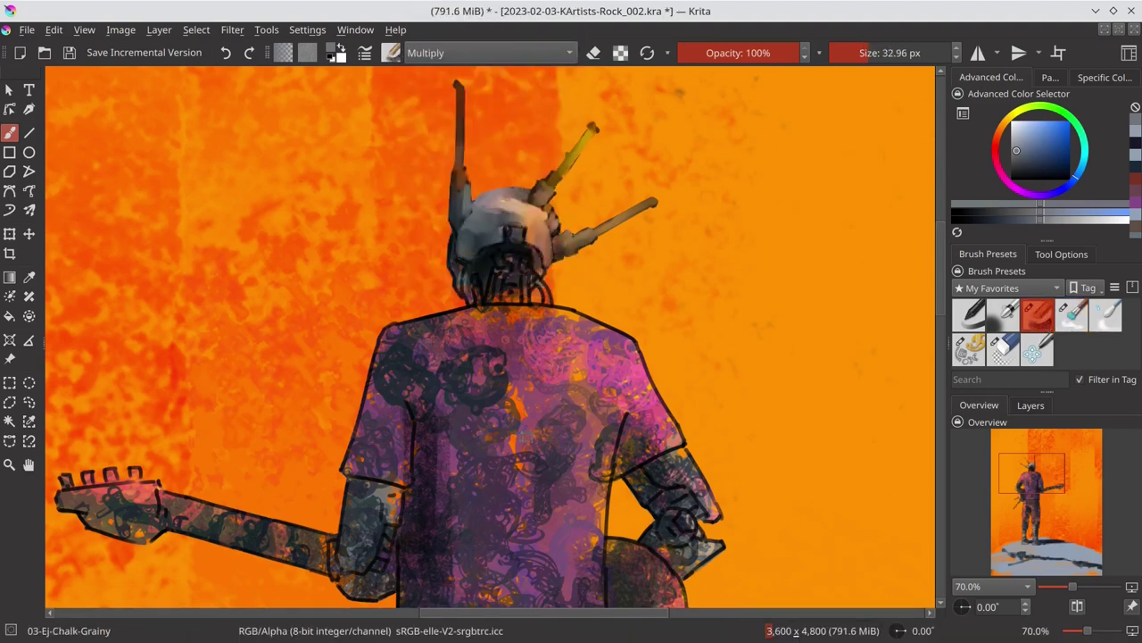
pyautogui.press('e')
pyautogui.hotkey('ctrl', 's')
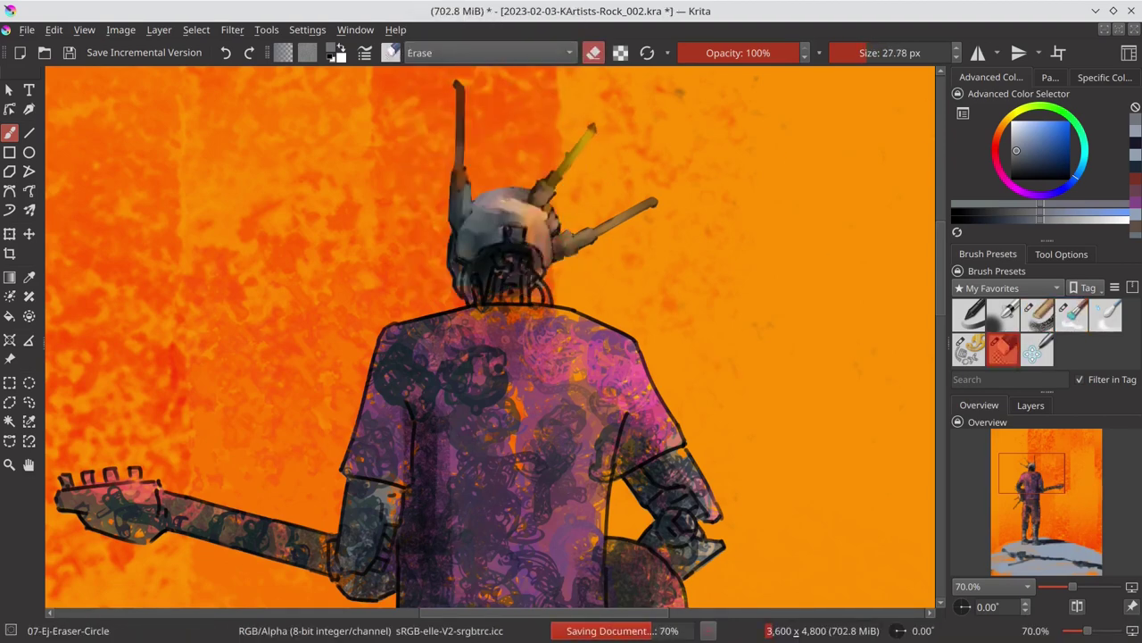
pyautogui.press('/')
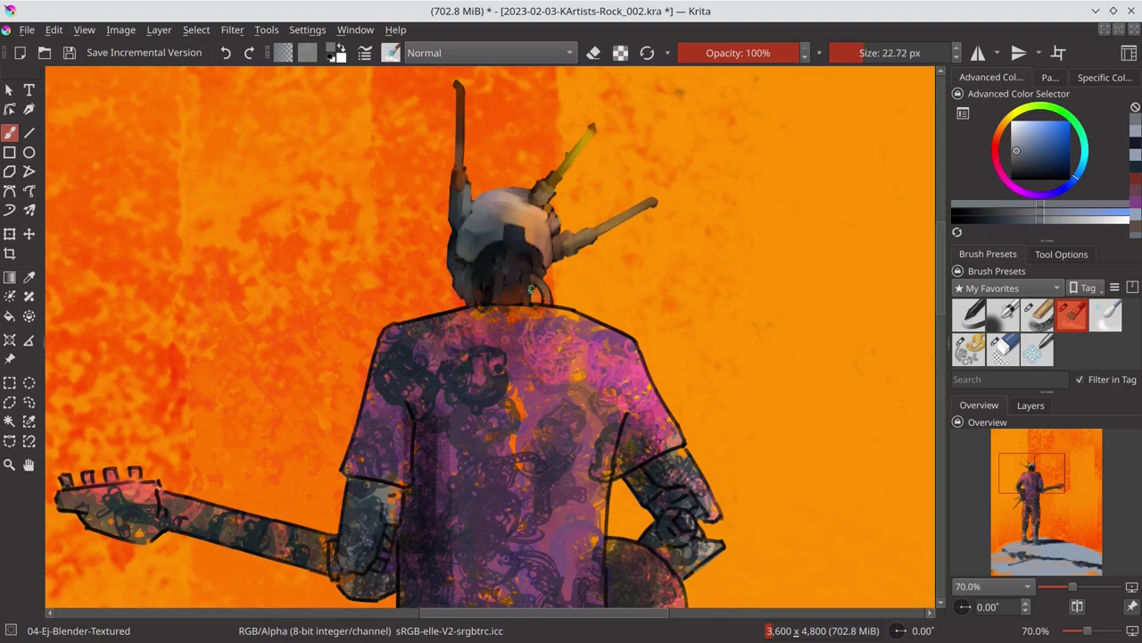
pyautogui.hotkey('ctrl', 's')
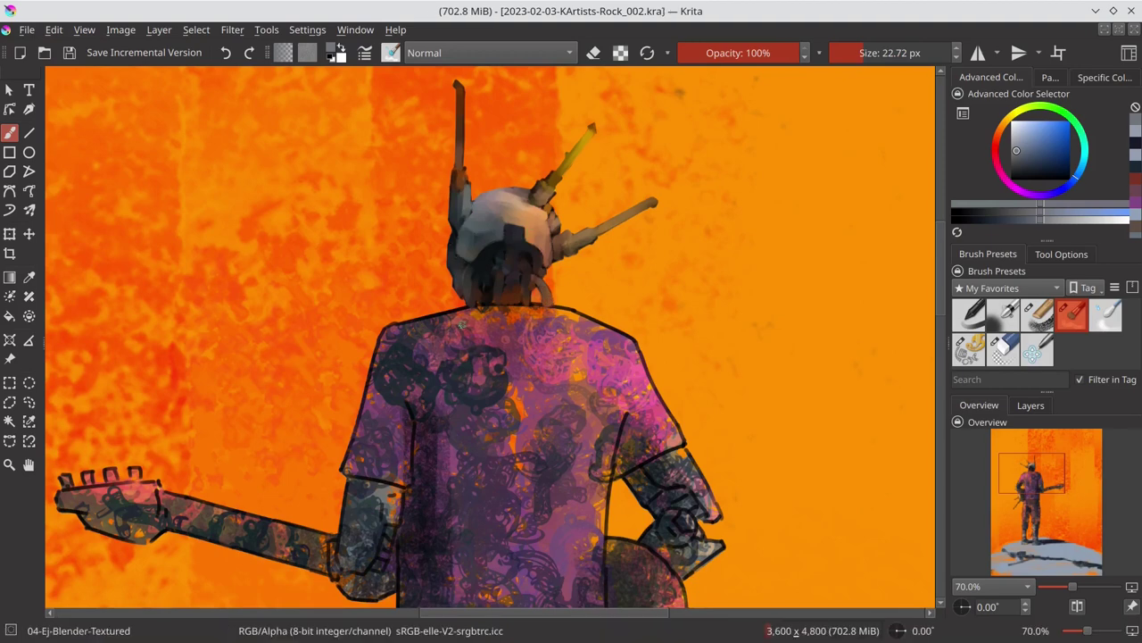
# Step: Blend the shirt collar, shoulders, and upper back smooth purple
pyautogui.moveTo(468, 310); pyautogui.dragTo(625, 332)
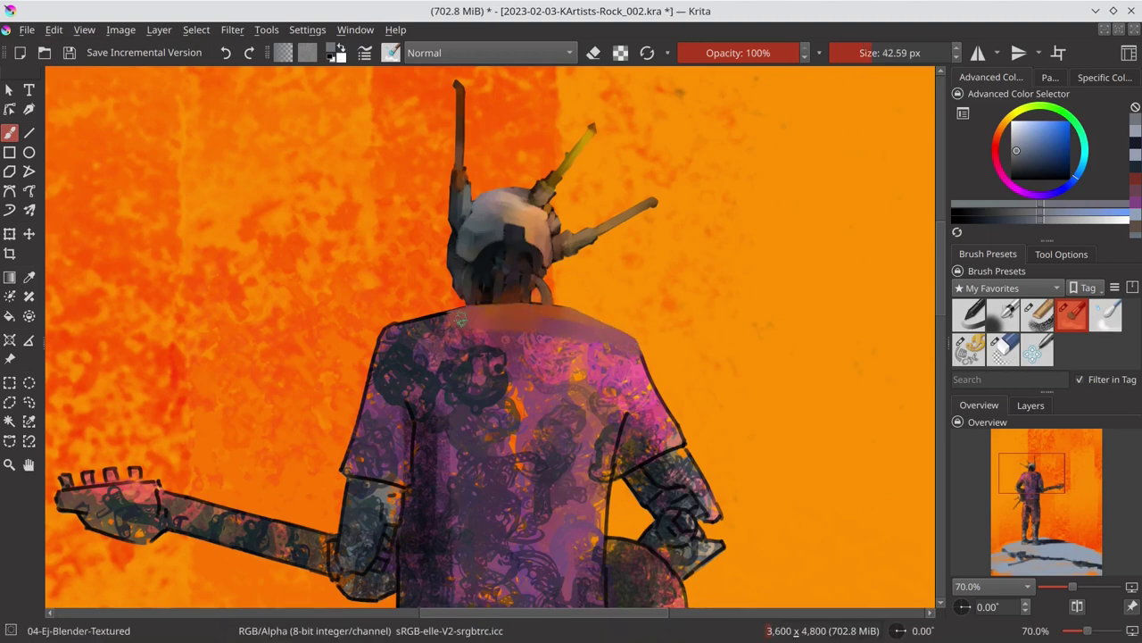
pyautogui.moveTo(464, 317); pyautogui.dragTo(383, 334)
pyautogui.moveTo(496, 373)
pyautogui.mouseDown()
pyautogui.moveTo(578, 376)
pyautogui.moveTo(661, 410)
pyautogui.mouseUp()
pyautogui.moveTo(500, 339)
pyautogui.mouseDown()
pyautogui.moveTo(374, 375)
pyautogui.moveTo(375, 473)
pyautogui.mouseUp()
pyautogui.moveTo(401, 401); pyautogui.dragTo(366, 426)
pyautogui.scroll(-3, 366, 425)
# Step: Repaint the middle and lower back of the shirt in smooth purple, then save
pyautogui.moveTo(419, 264); pyautogui.dragTo(447, 411)
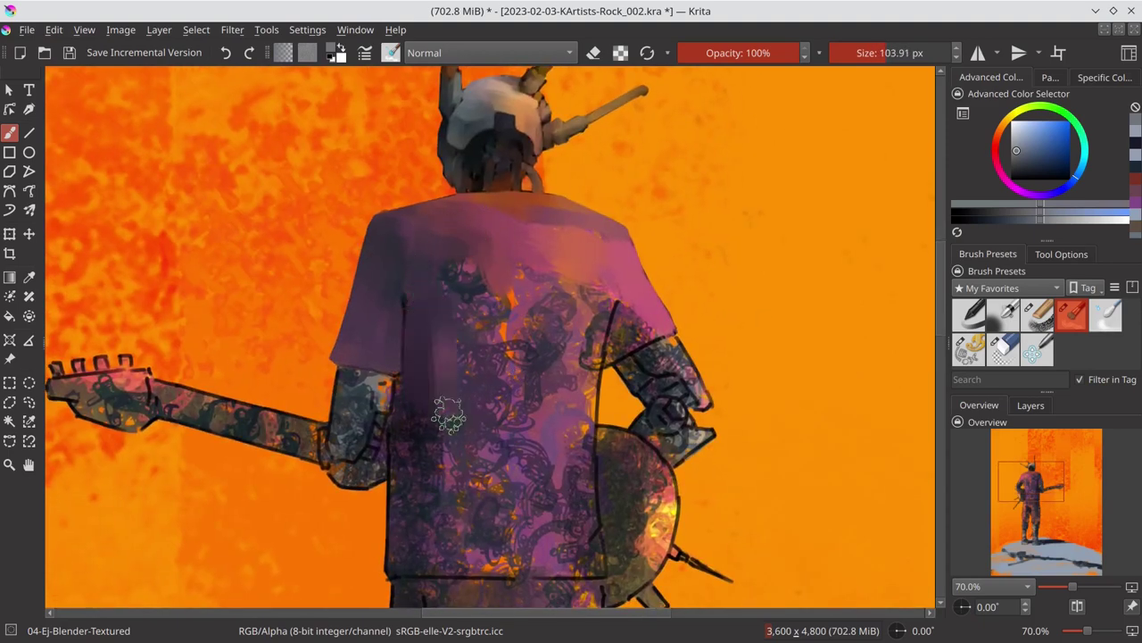
pyautogui.moveTo(446, 249)
pyautogui.mouseDown()
pyautogui.moveTo(571, 268)
pyautogui.moveTo(576, 424)
pyautogui.moveTo(500, 500)
pyautogui.mouseUp()
pyautogui.moveTo(420, 535); pyautogui.dragTo(402, 318)
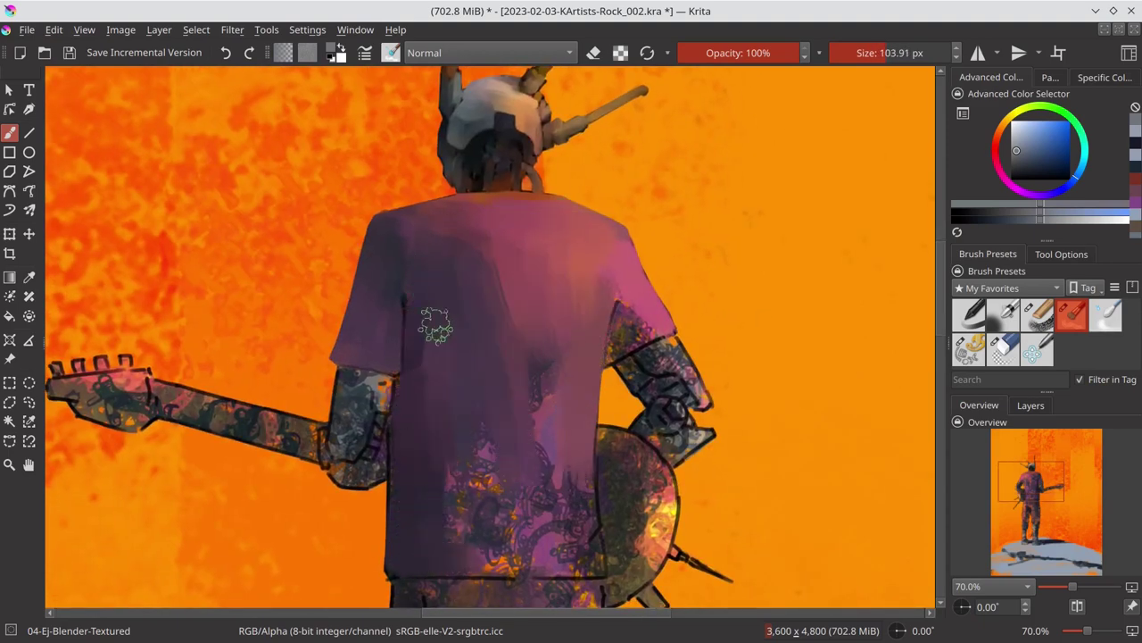
pyautogui.moveTo(544, 344)
pyautogui.mouseDown()
pyautogui.moveTo(535, 558)
pyautogui.moveTo(535, 473)
pyautogui.moveTo(589, 562)
pyautogui.mouseUp()
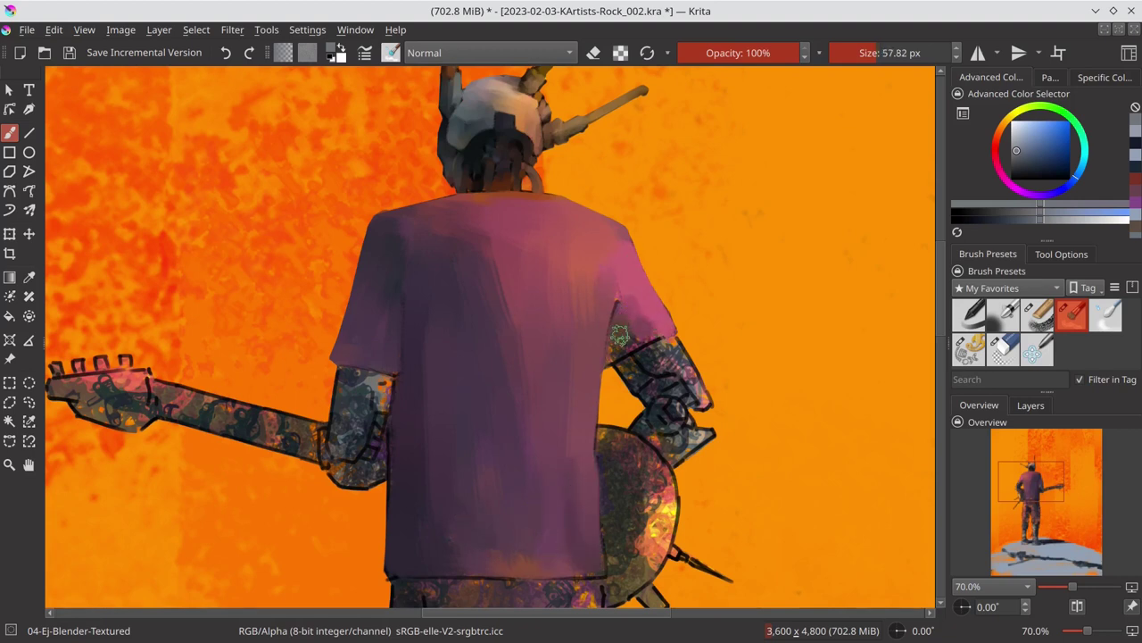
pyautogui.hotkey('ctrl', 's')
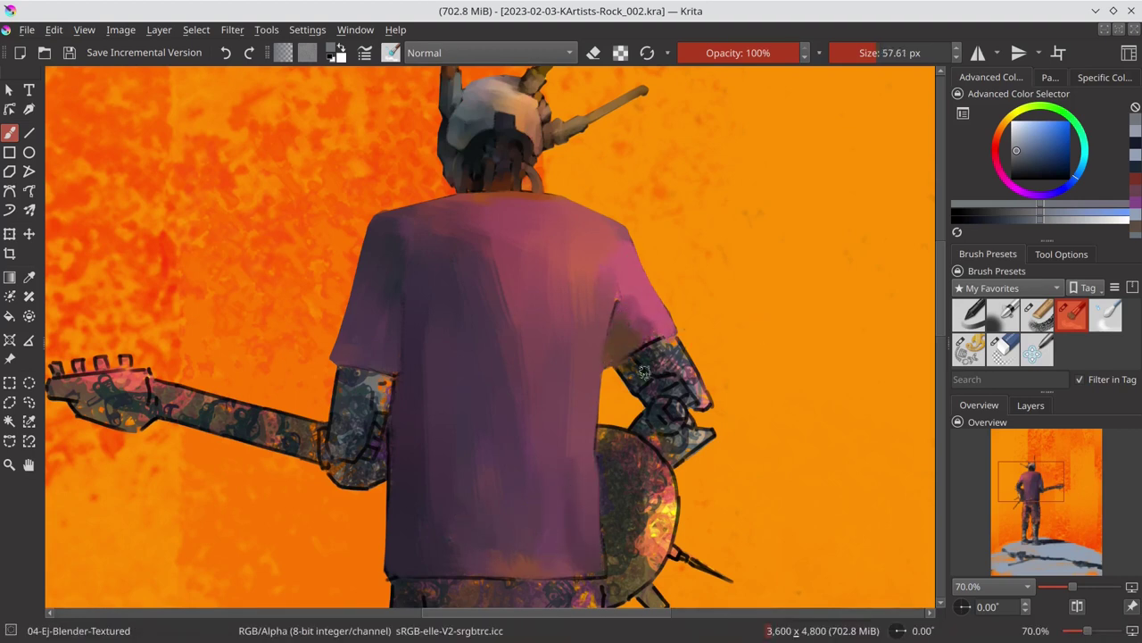
# Step: Cover the right arm and the hand by the guitar in dark grey, then zoom out
pyautogui.moveTo(644, 371); pyautogui.dragTo(664, 385)
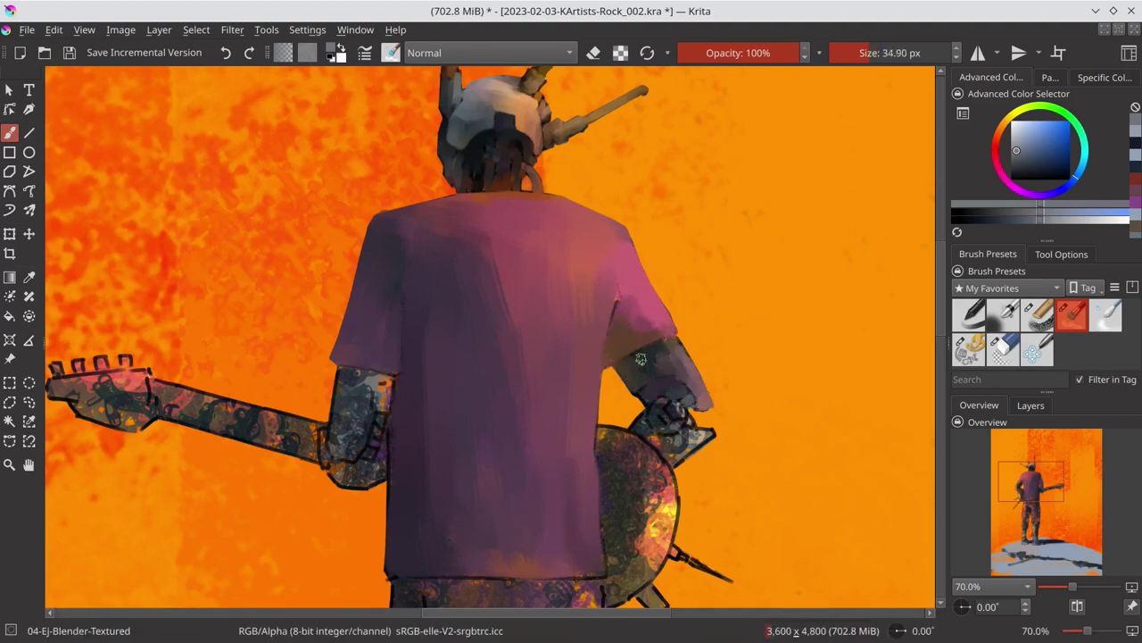
pyautogui.moveTo(642, 425)
pyautogui.mouseDown()
pyautogui.moveTo(705, 439)
pyautogui.moveTo(709, 460)
pyautogui.mouseUp()
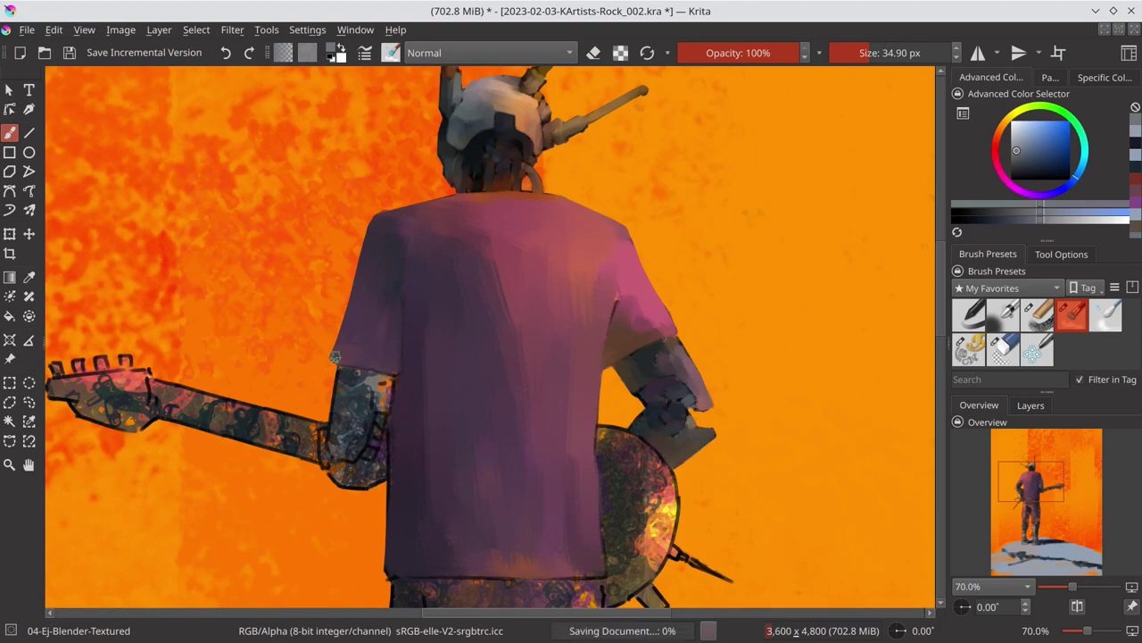
pyautogui.moveTo(78, 397)
pyautogui.mouseDown()
pyautogui.moveTo(225, 366)
pyautogui.moveTo(284, 384)
pyautogui.moveTo(420, 379)
pyautogui.moveTo(308, 368)
pyautogui.moveTo(457, 412)
pyautogui.moveTo(321, 386)
pyautogui.mouseUp()
pyautogui.press('2')
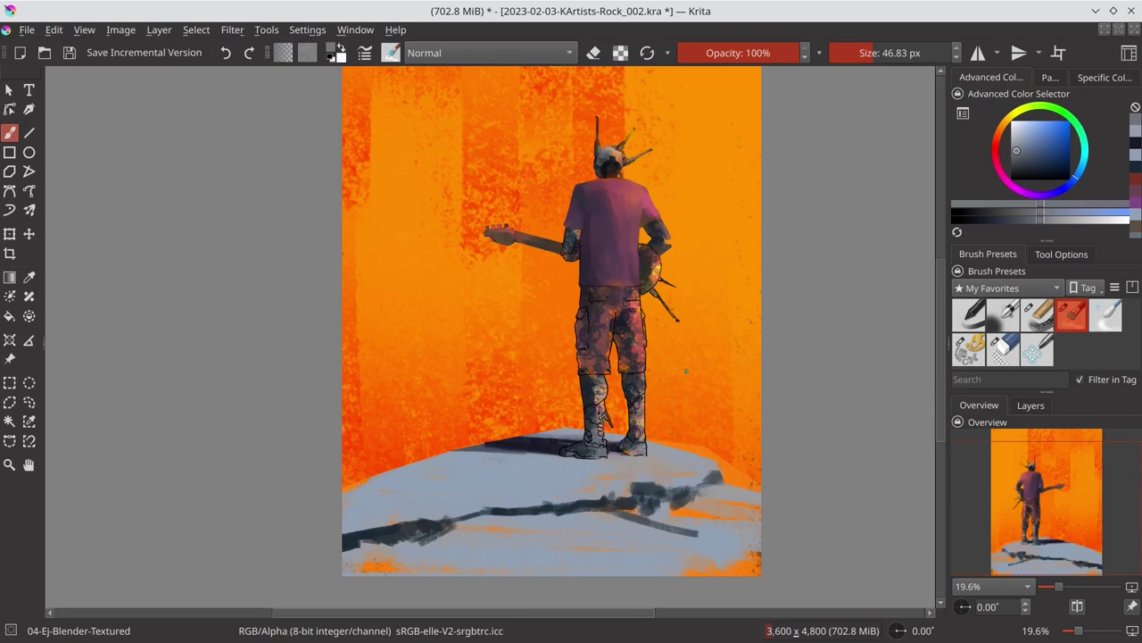
# Step: Repaint the guitar body in smooth brown-grey with a smaller brush, then save
pyautogui.scroll(3, 652, 254)
pyautogui.scroll(2, 653, 255)
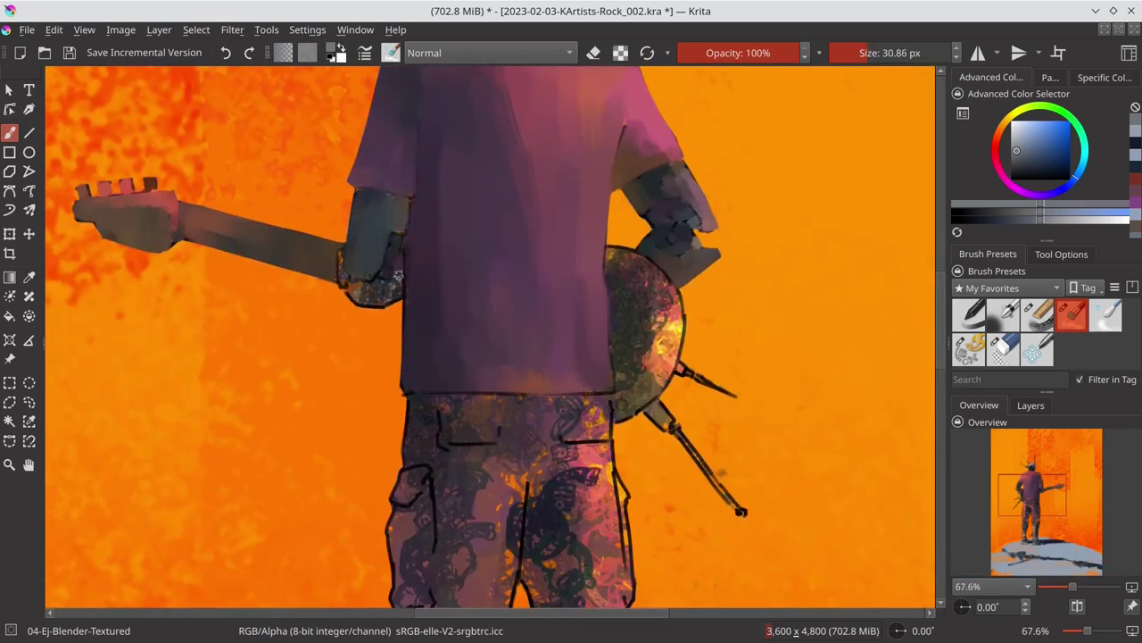
pyautogui.moveTo(616, 250)
pyautogui.mouseDown()
pyautogui.moveTo(624, 303)
pyautogui.moveTo(661, 330)
pyautogui.moveTo(625, 395)
pyautogui.moveTo(650, 367)
pyautogui.mouseUp()
pyautogui.press('[')
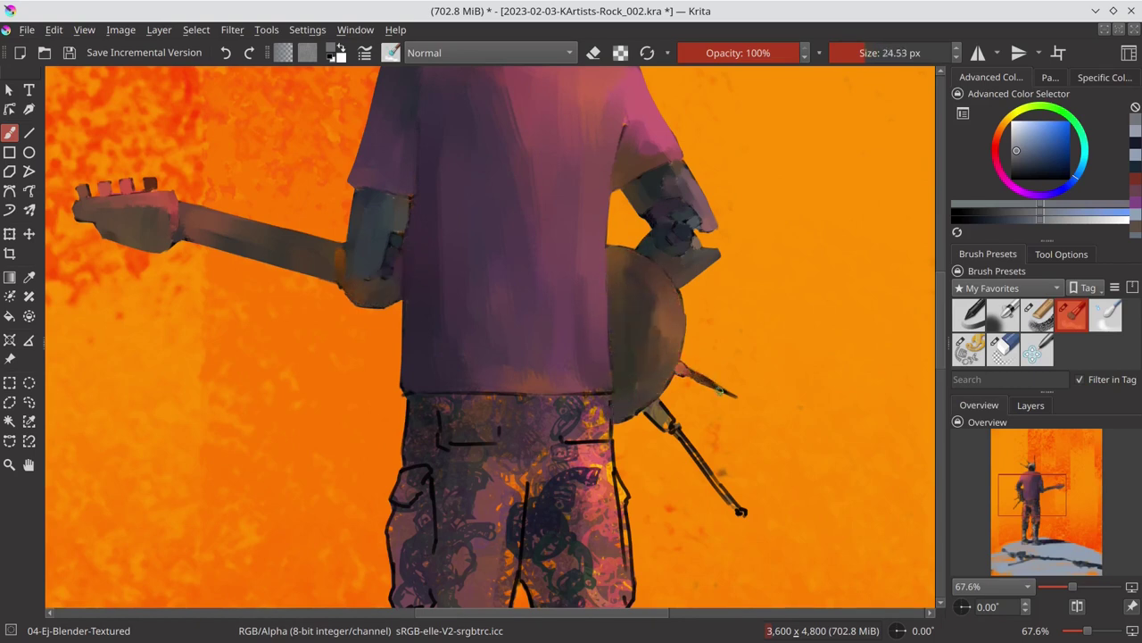
pyautogui.hotkey('ctrl', 's')
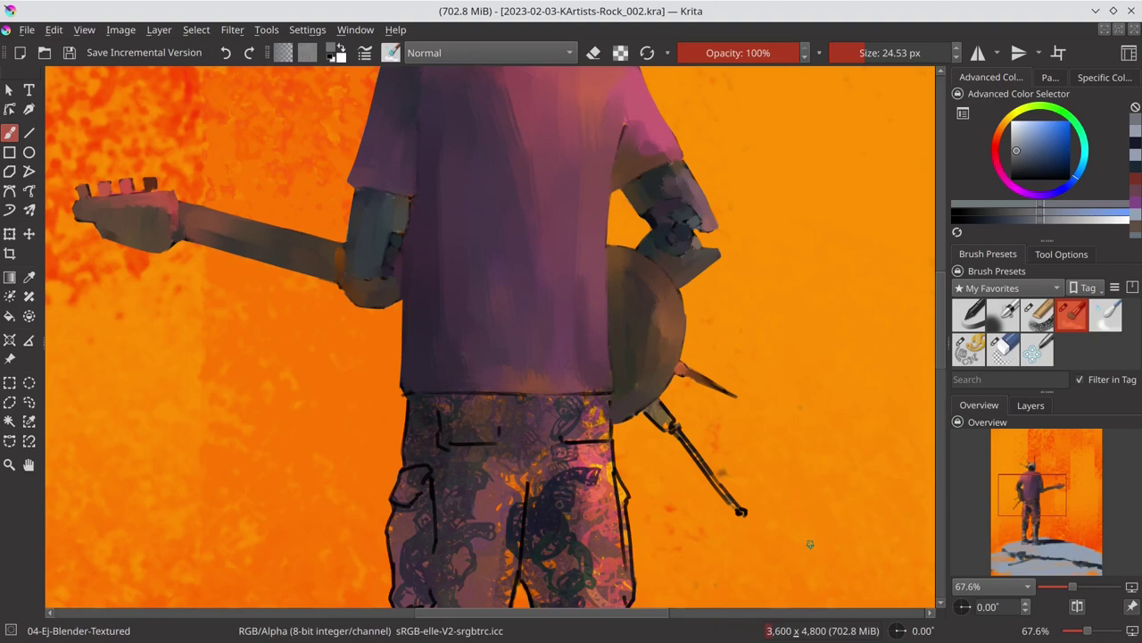
pyautogui.scroll(-5, 809, 544)
pyautogui.moveTo(411, 179); pyautogui.dragTo(444, 214)
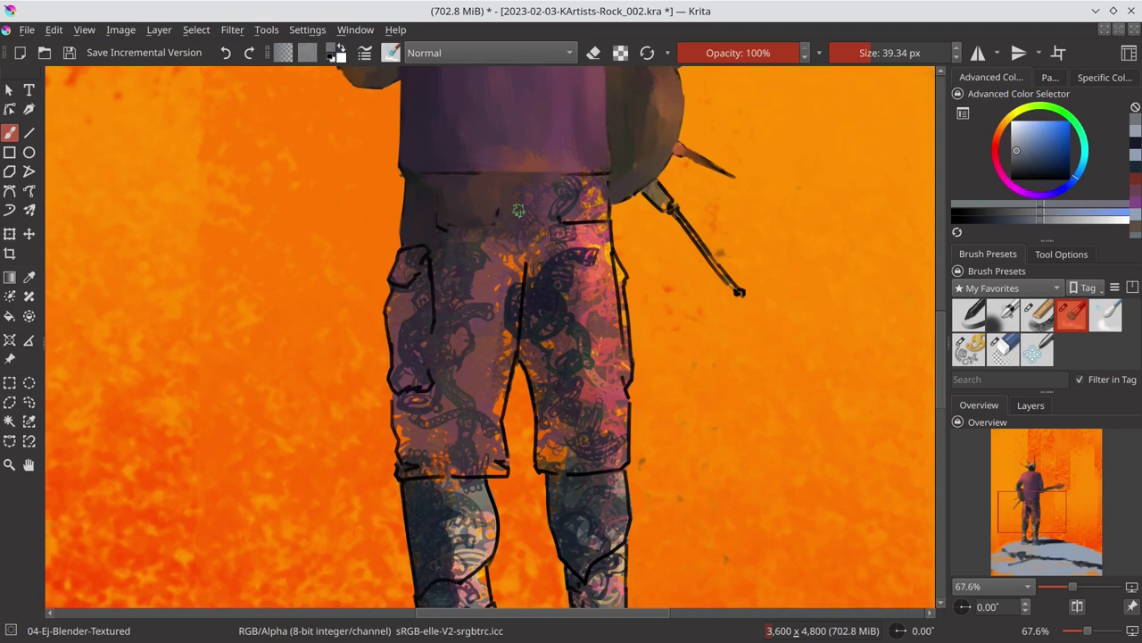
# Step: Cover the left trouser leg's pattern with purple from waist to hem
pyautogui.moveTo(518, 210)
pyautogui.mouseDown()
pyautogui.moveTo(390, 306)
pyautogui.moveTo(410, 393)
pyautogui.mouseUp()
pyautogui.moveTo(444, 236)
pyautogui.mouseDown()
pyautogui.moveTo(446, 473)
pyautogui.moveTo(419, 434)
pyautogui.moveTo(482, 236)
pyautogui.mouseUp()
pyautogui.moveTo(500, 410); pyautogui.dragTo(471, 287)
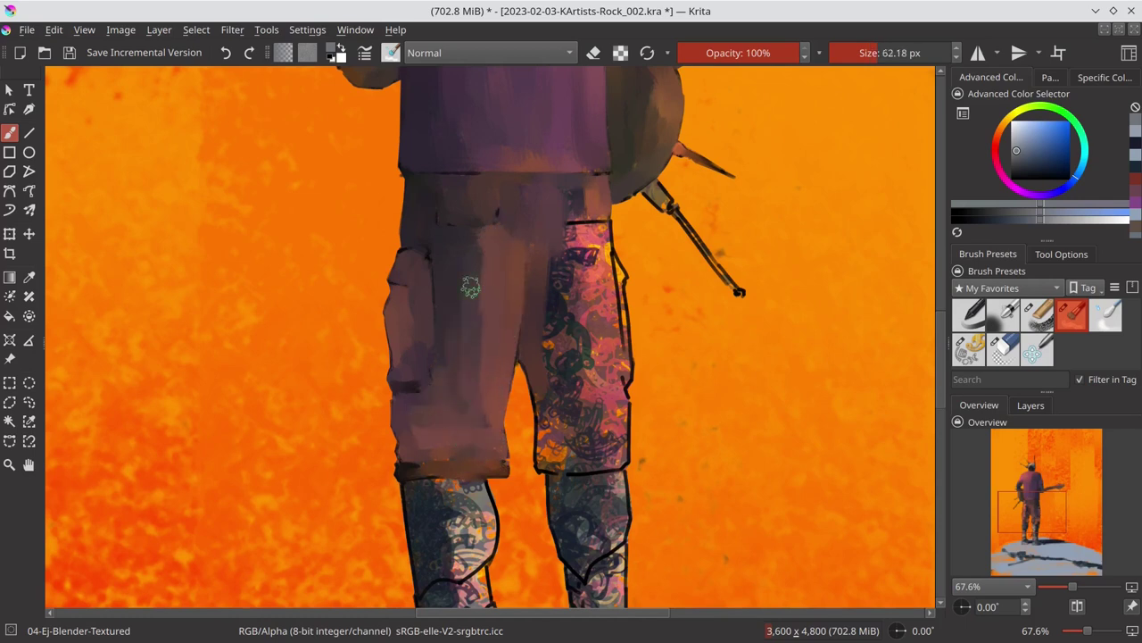
pyautogui.press('[')
pyautogui.press('[')
pyautogui.press('[')
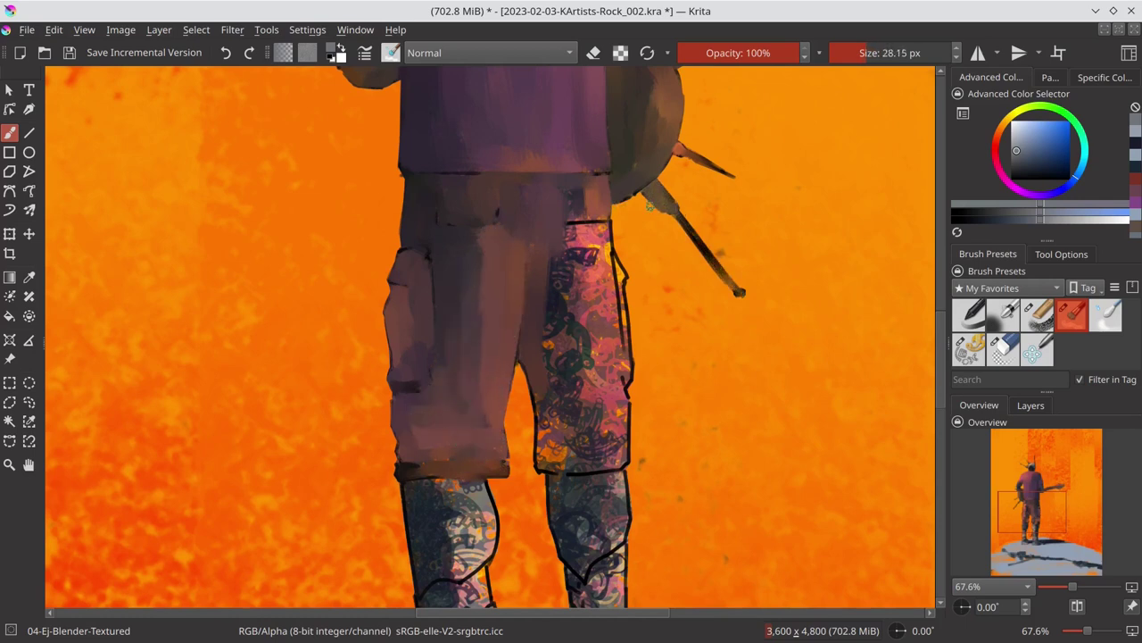
# Step: Paint purple over the upper and lower right trouser leg pattern, then fit the page
pyautogui.press(']')
pyautogui.press(']')
pyautogui.press(']')
pyautogui.moveTo(580, 223)
pyautogui.mouseDown()
pyautogui.moveTo(589, 303)
pyautogui.moveTo(553, 357)
pyautogui.mouseUp()
pyautogui.moveTo(553, 339)
pyautogui.mouseDown()
pyautogui.moveTo(542, 408)
pyautogui.moveTo(594, 285)
pyautogui.moveTo(623, 352)
pyautogui.moveTo(598, 441)
pyautogui.mouseUp()
pyautogui.press('[')
pyautogui.moveTo(536, 464)
pyautogui.mouseDown()
pyautogui.moveTo(603, 430)
pyautogui.moveTo(620, 457)
pyautogui.moveTo(629, 339)
pyautogui.mouseUp()
pyautogui.press('2')
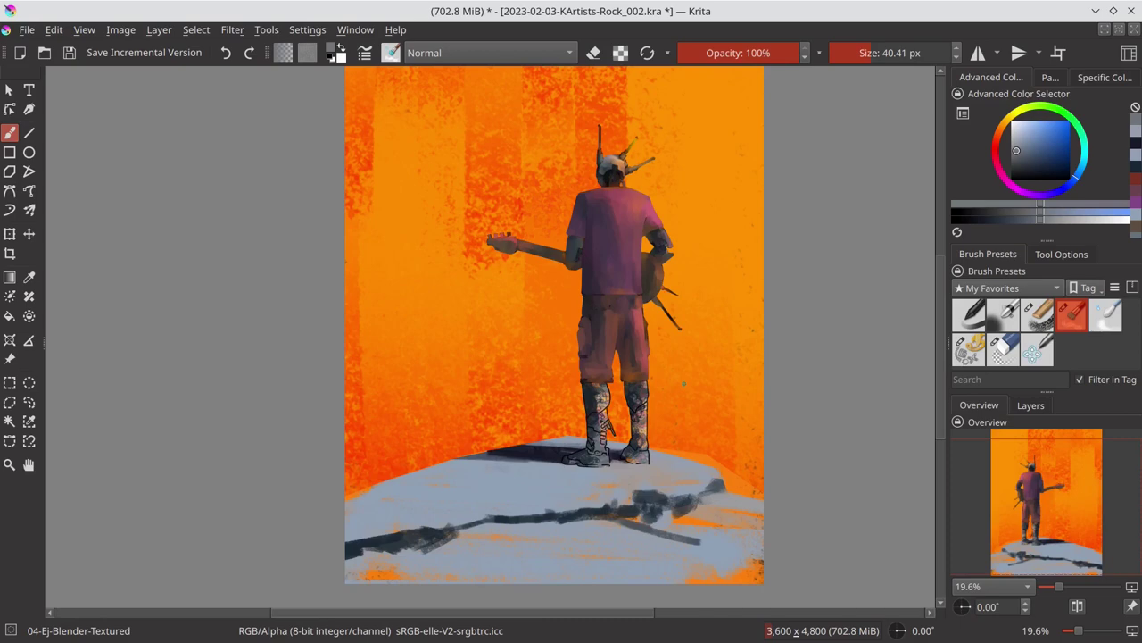
# Step: Brush dark grey over the left boot's upper, toe and sole, and purple-grey over the right boot's top
pyautogui.scroll(4, 599, 437)
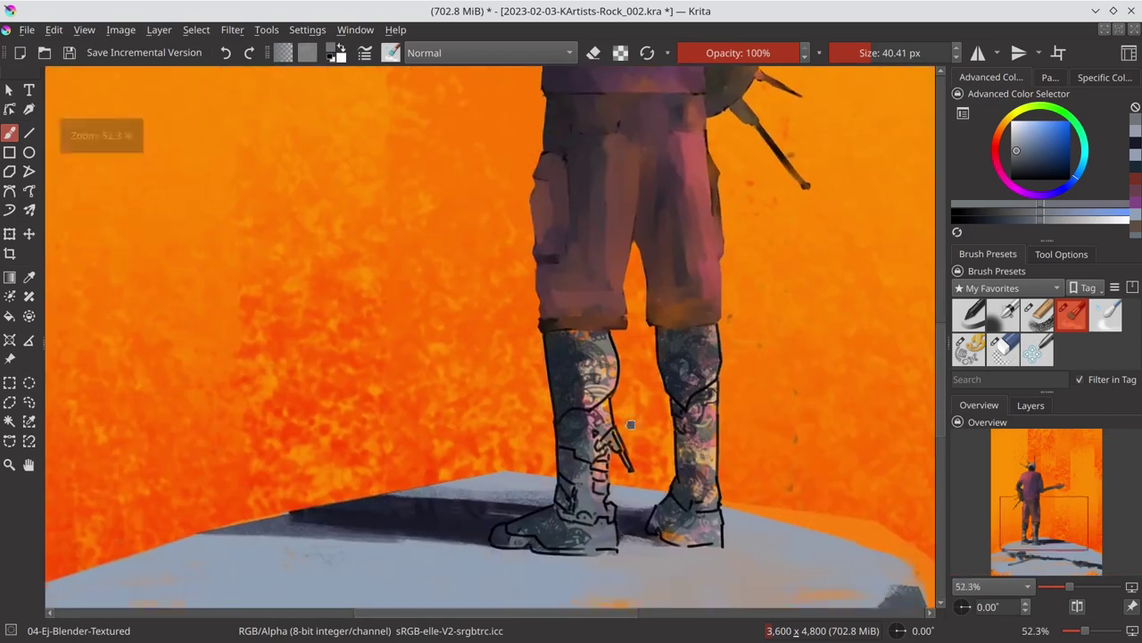
pyautogui.moveTo(549, 268)
pyautogui.mouseDown()
pyautogui.moveTo(609, 302)
pyautogui.moveTo(589, 343)
pyautogui.mouseUp()
pyautogui.moveTo(612, 267)
pyautogui.mouseDown()
pyautogui.moveTo(576, 316)
pyautogui.moveTo(589, 412)
pyautogui.moveTo(564, 464)
pyautogui.moveTo(576, 491)
pyautogui.mouseUp()
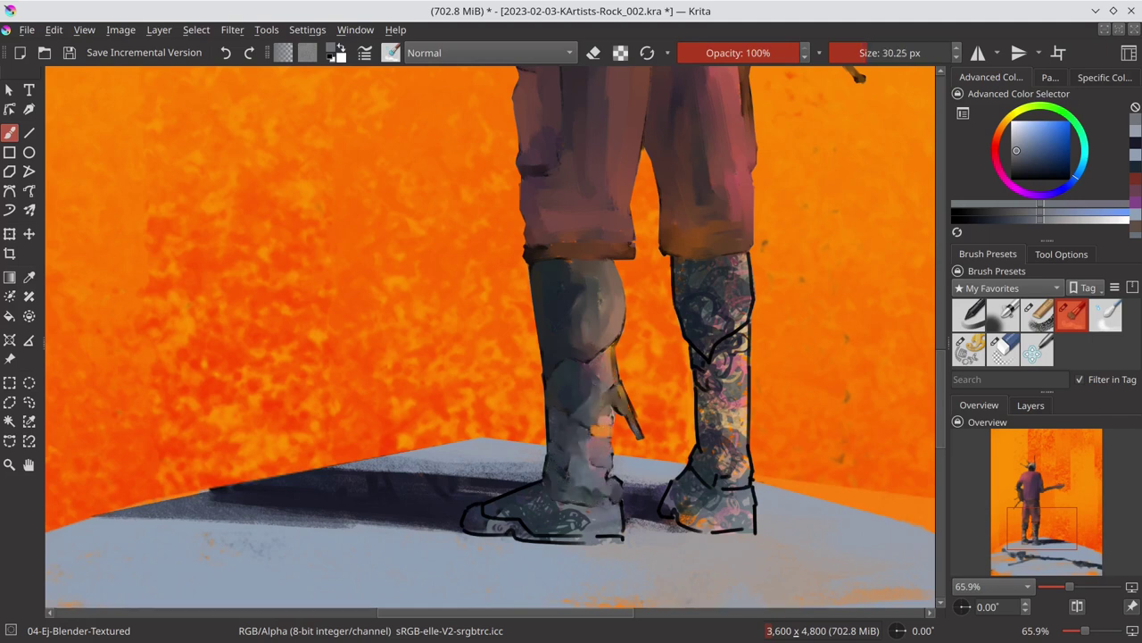
pyautogui.moveTo(467, 520); pyautogui.dragTo(529, 534)
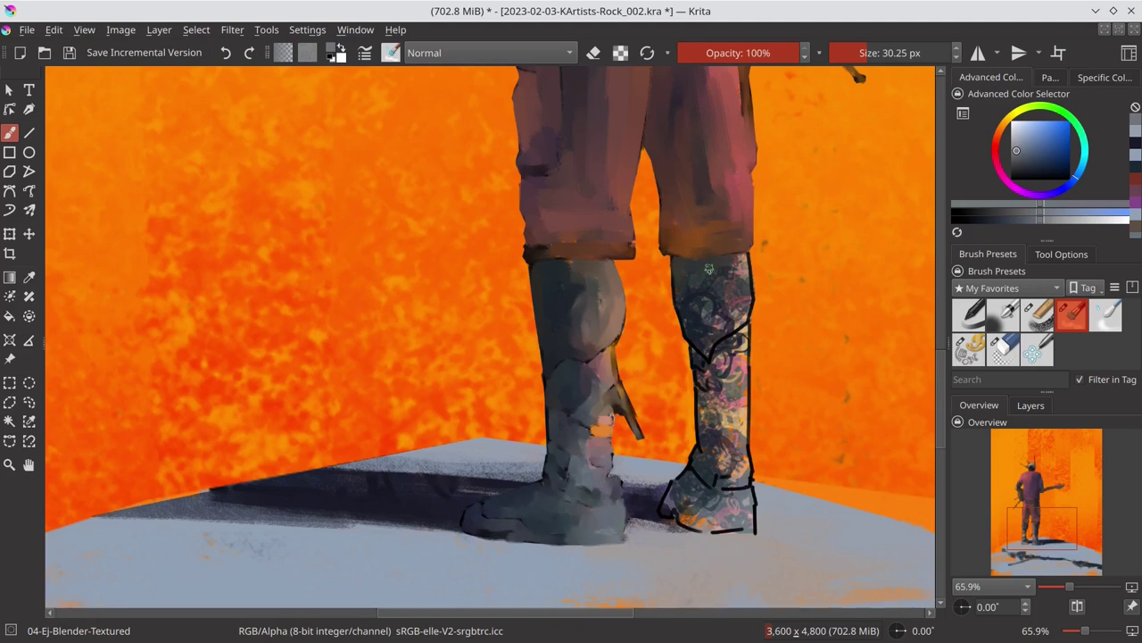
pyautogui.moveTo(708, 365); pyautogui.dragTo(701, 379)
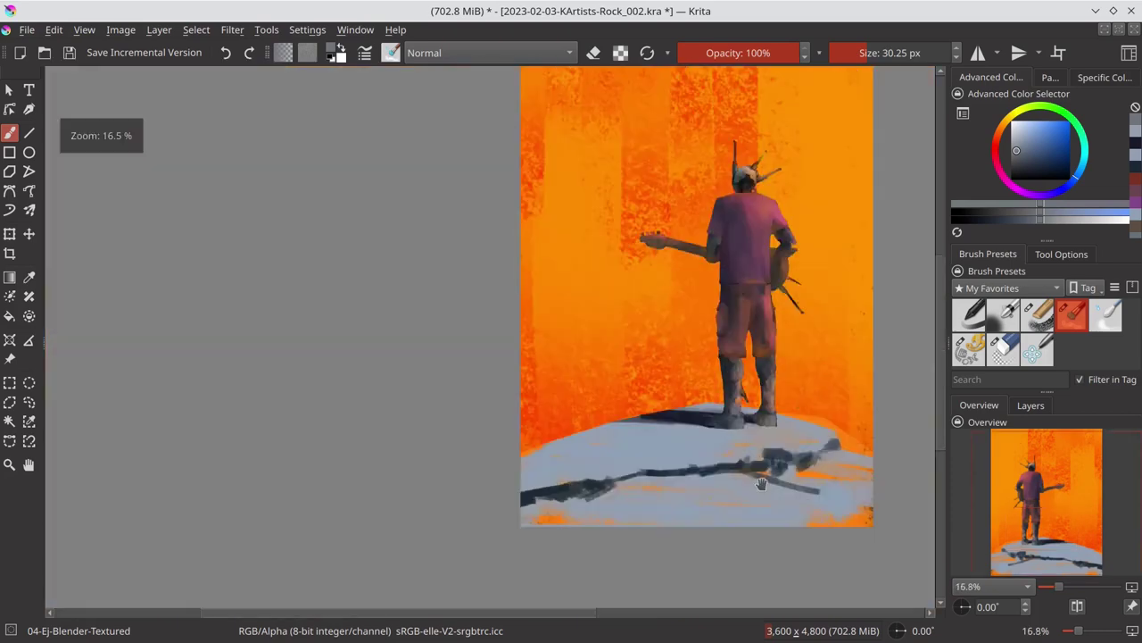
# Step: Delete the copied paint layer from the layer list
pyautogui.scroll(-4, 699, 306)
pyautogui.click(1031, 405)
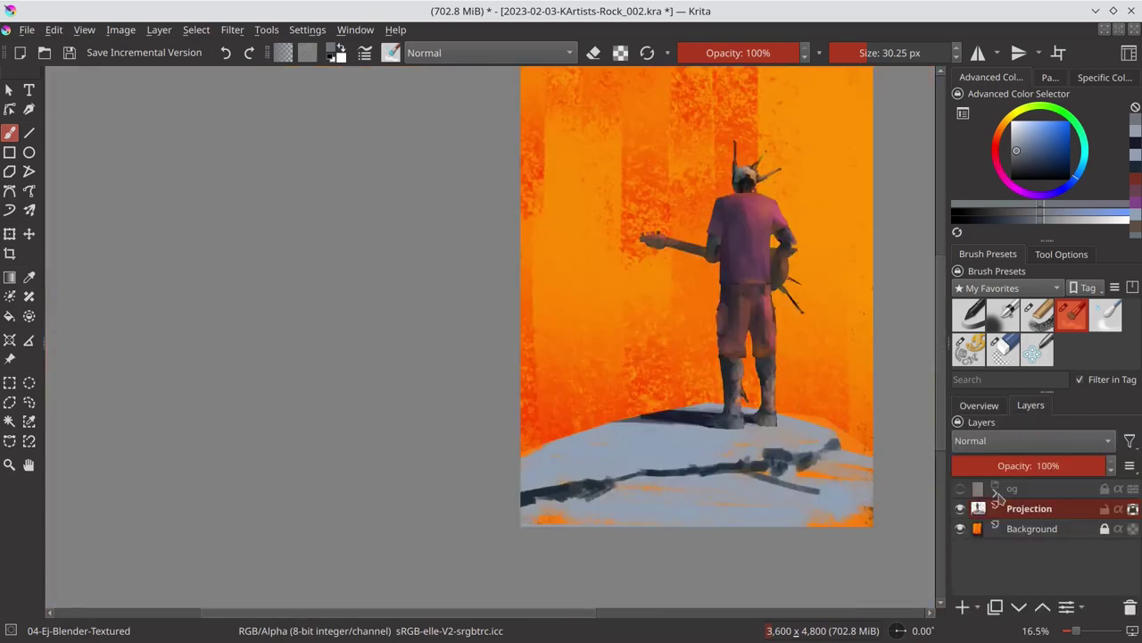
pyautogui.click(995, 489)
pyautogui.click(995, 489)
pyautogui.click(1060, 465)
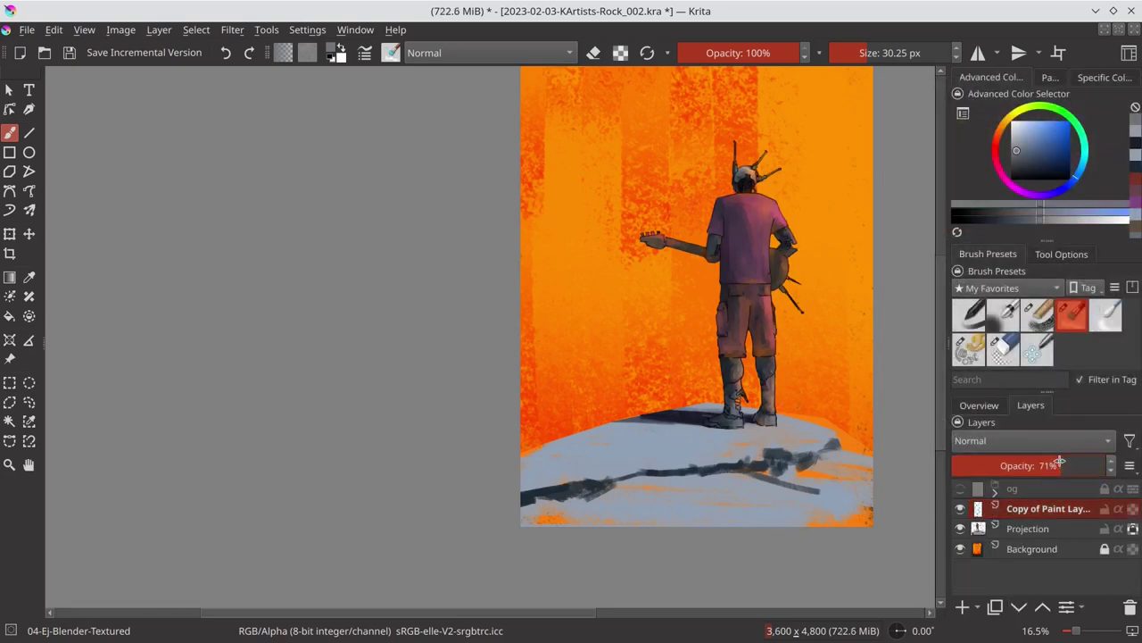
pyautogui.hotkey('shift', 'Delete')
# Step: Select the figure's shape and invert it, then save, mirror the view, and pick the soft airbrush
pyautogui.rightClick(1029, 508)
pyautogui.click(893, 402)
pyautogui.click(196, 29)
pyautogui.click(232, 111)
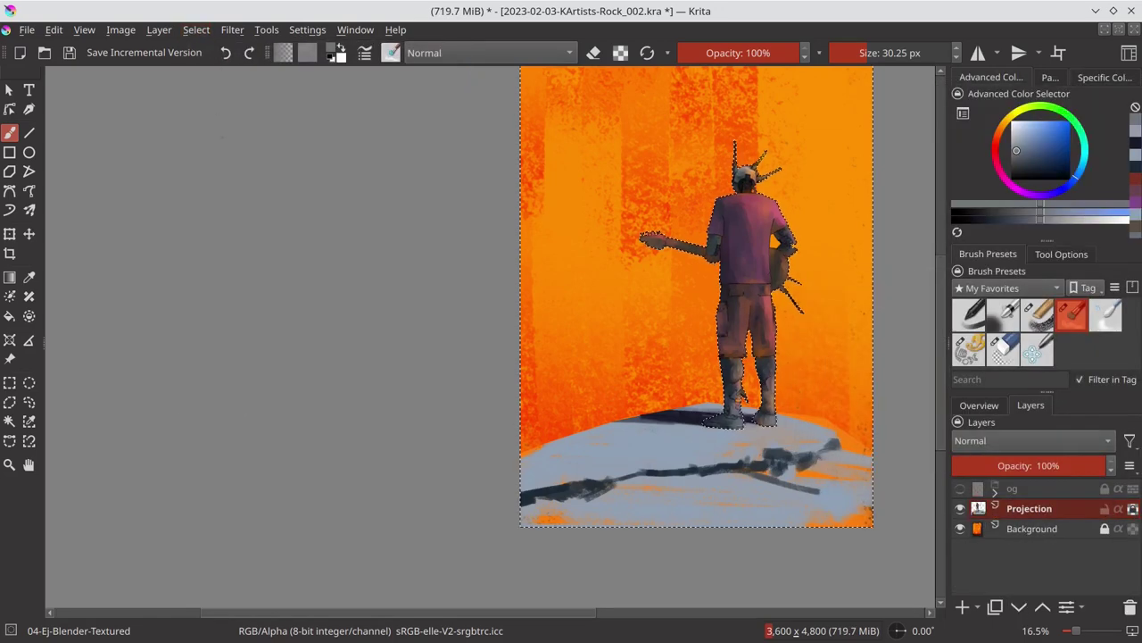
pyautogui.hotkey('ctrl', 's')
pyautogui.click(979, 405)
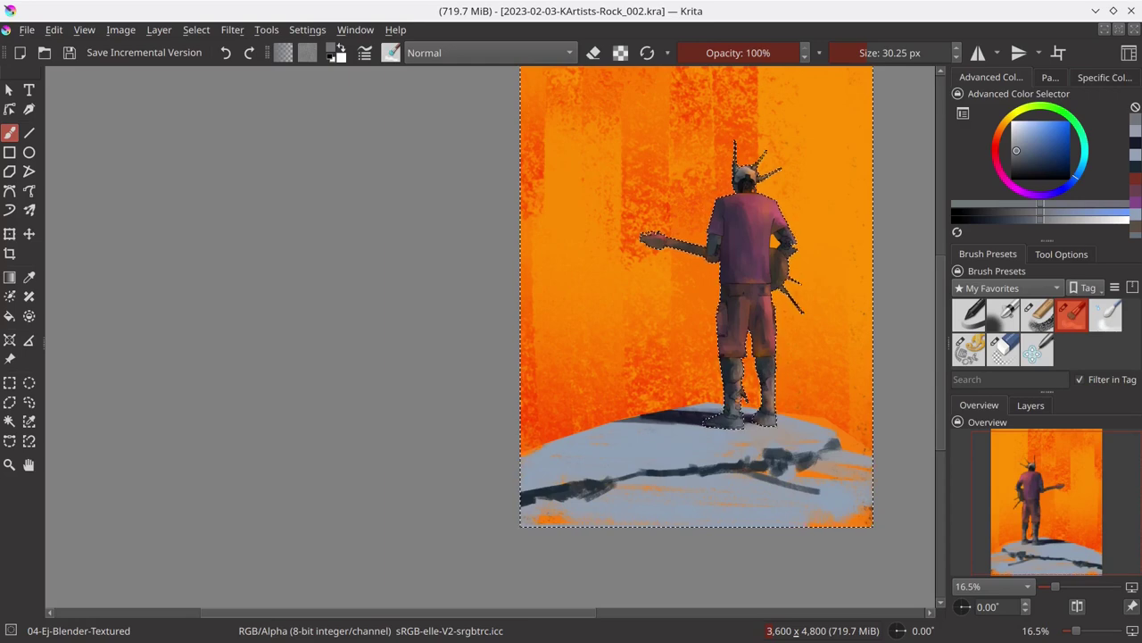
pyautogui.press('m')
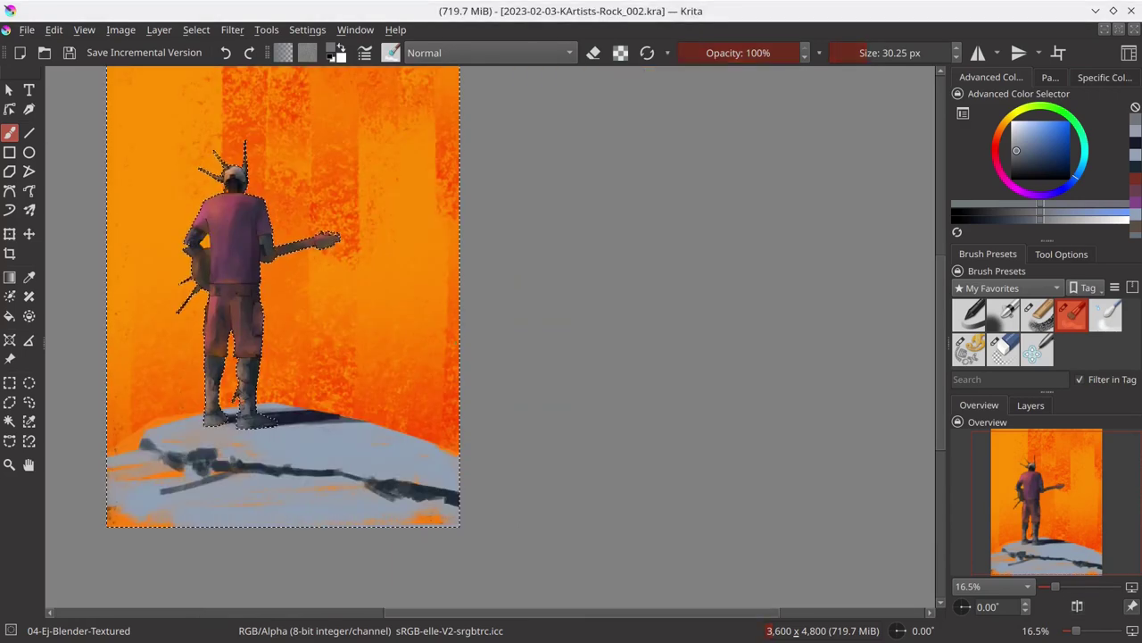
pyautogui.press('/')
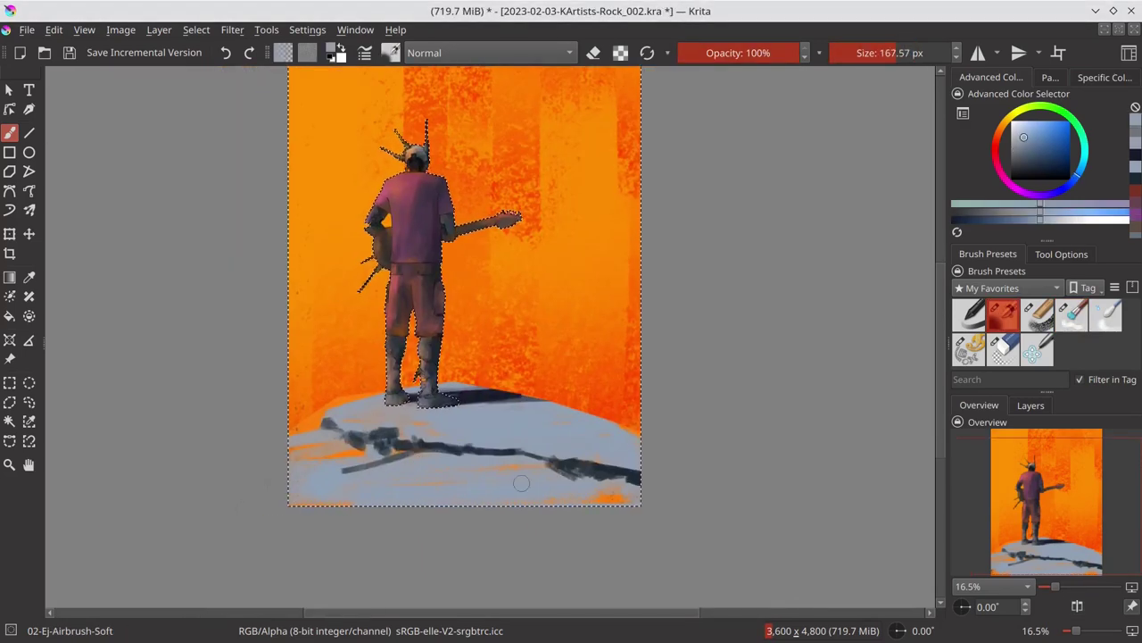
# Step: Paint a thin light grey-blue highlight along the rock crack with a smaller brush
pyautogui.scroll(3, 240, 497)
pyautogui.press('[')
pyautogui.press('[')
pyautogui.press('[')
pyautogui.keyDown('ctrl'); pyautogui.click(240, 497); pyautogui.keyUp('ctrl')
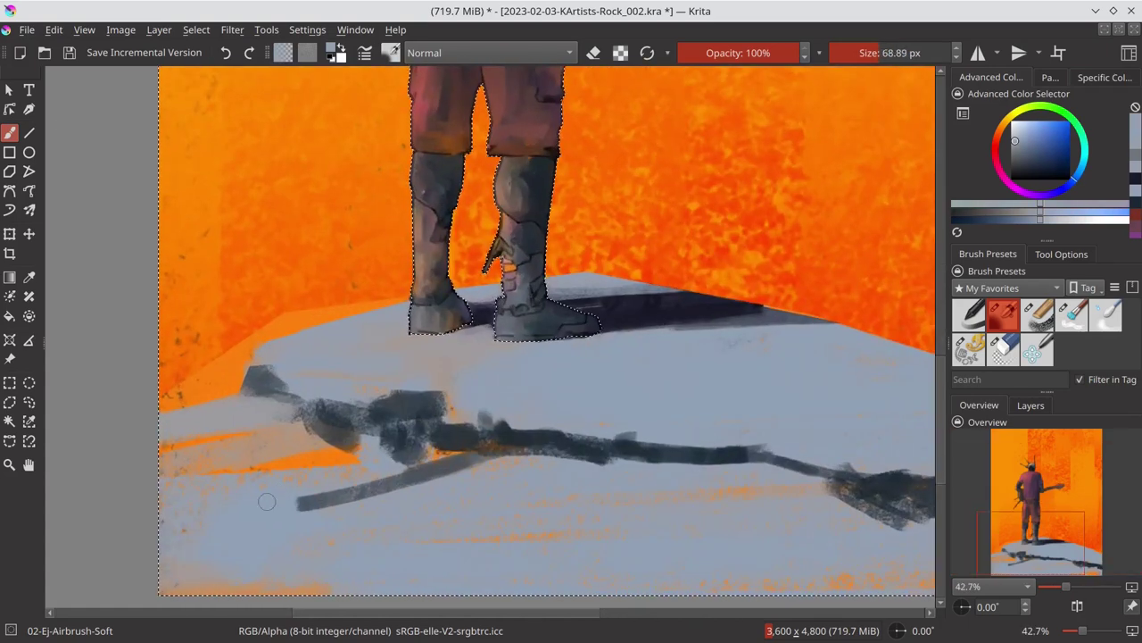
pyautogui.moveTo(163, 536); pyautogui.dragTo(449, 473)
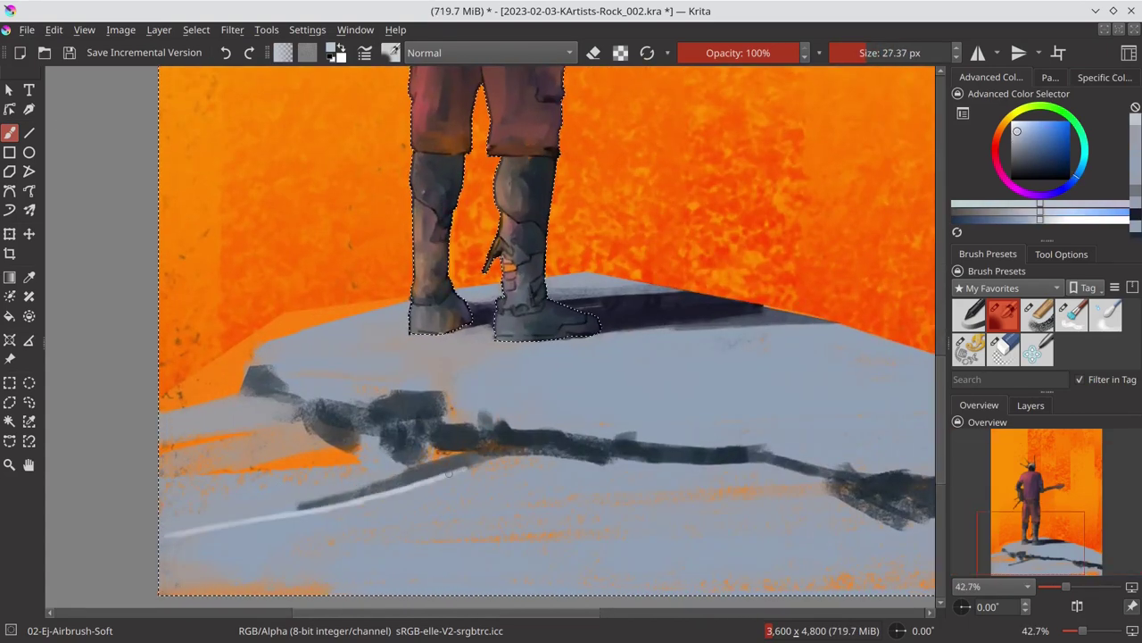
pyautogui.moveTo(526, 448); pyautogui.dragTo(560, 445)
pyautogui.keyDown('ctrl'); pyautogui.click(529, 449); pyautogui.keyUp('ctrl')
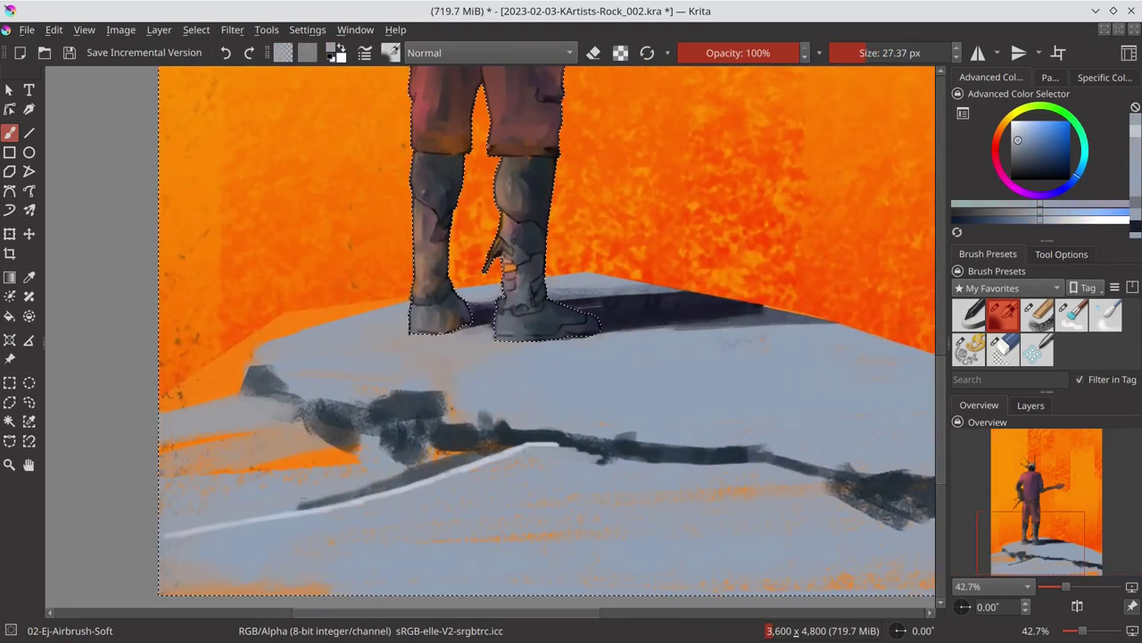
# Step: Add a dark edge under the crack highlight, with a lighter stroke beneath it
pyautogui.keyDown('ctrl'); pyautogui.click(302, 501); pyautogui.keyUp('ctrl')
pyautogui.moveTo(308, 504); pyautogui.dragTo(460, 462)
pyautogui.press('[')
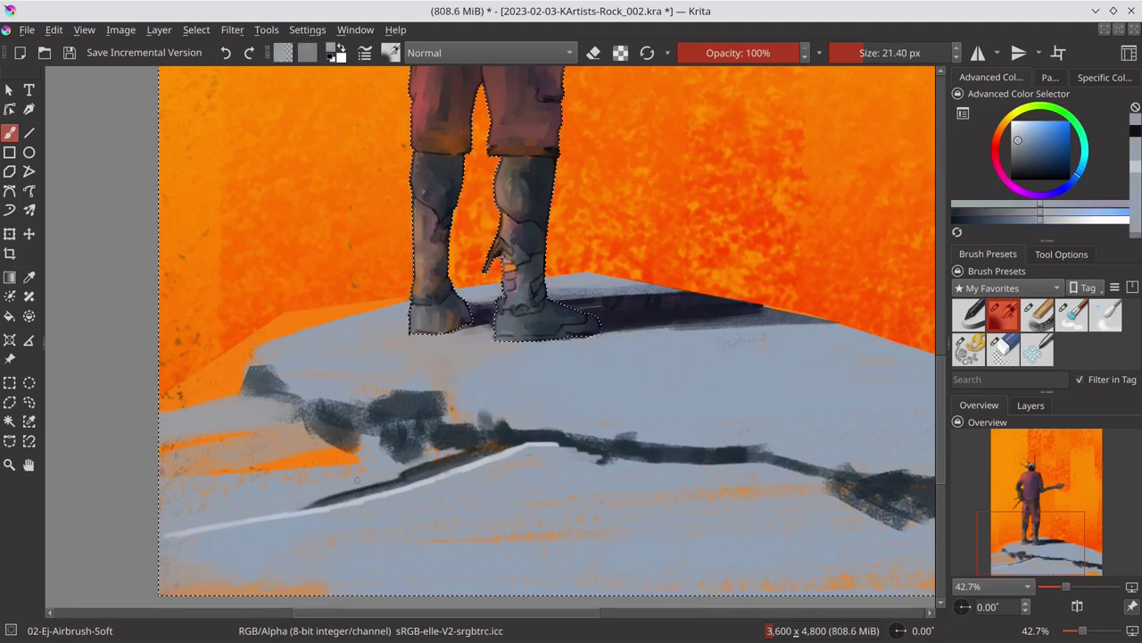
pyautogui.moveTo(373, 493); pyautogui.dragTo(300, 511)
pyautogui.keyDown('ctrl'); pyautogui.click(308, 560); pyautogui.keyUp('ctrl')
pyautogui.press(']')
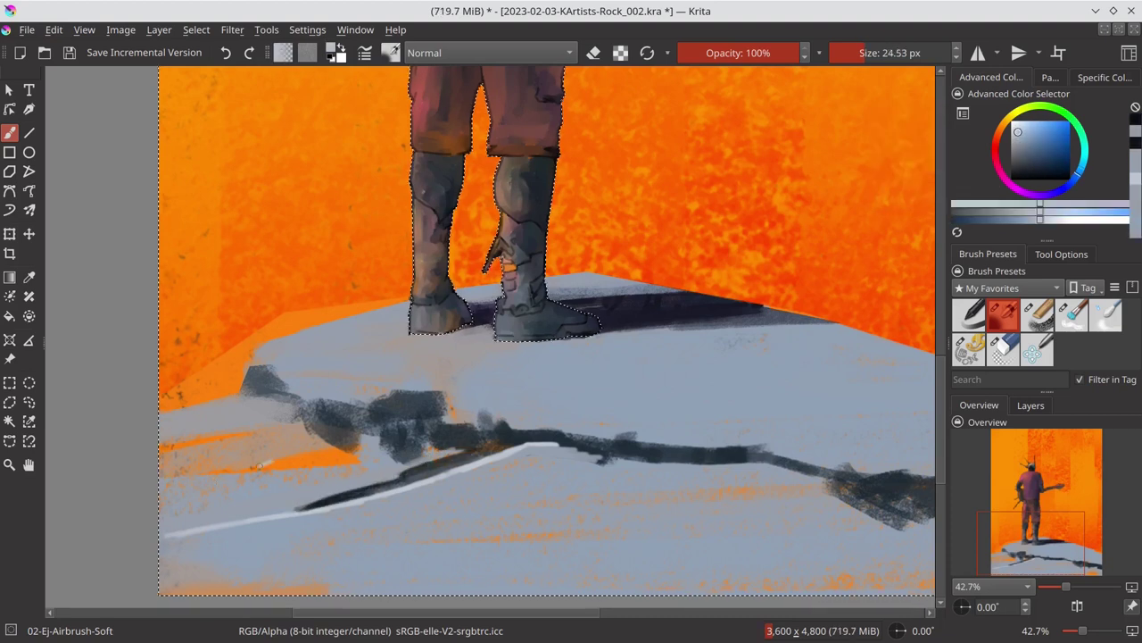
pyautogui.press(']')
pyautogui.press(']')
pyautogui.moveTo(174, 491); pyautogui.dragTo(365, 460)
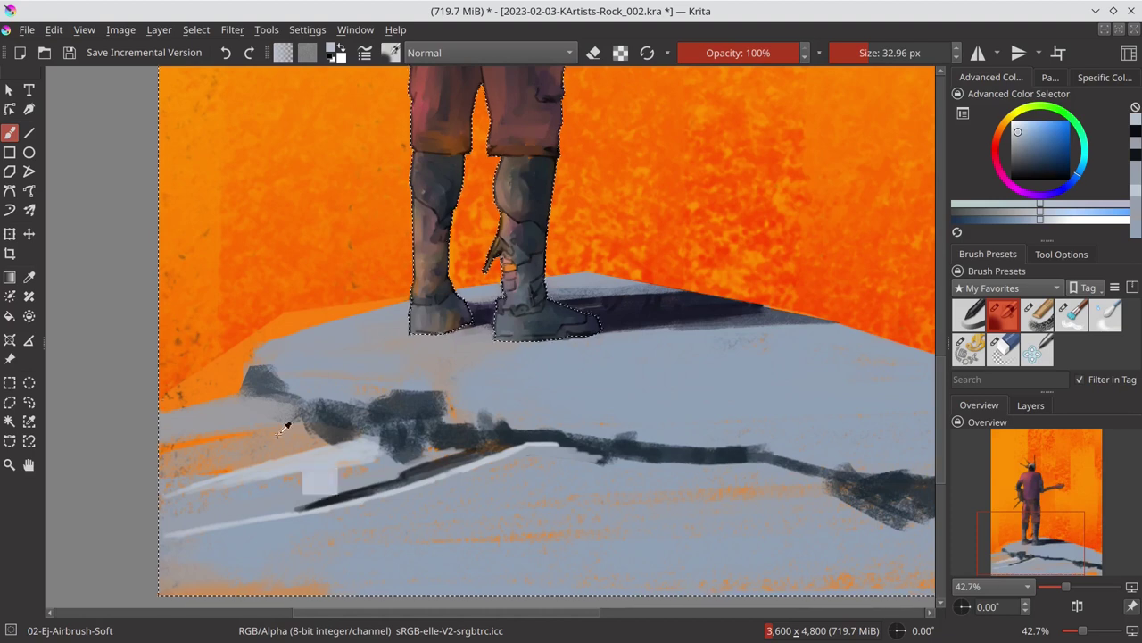
# Step: Add dark marks and a light highlight on the rock's left ledge
pyautogui.keyDown('ctrl'); pyautogui.click(402, 464); pyautogui.keyUp('ctrl')
pyautogui.moveTo(183, 439); pyautogui.dragTo(268, 415)
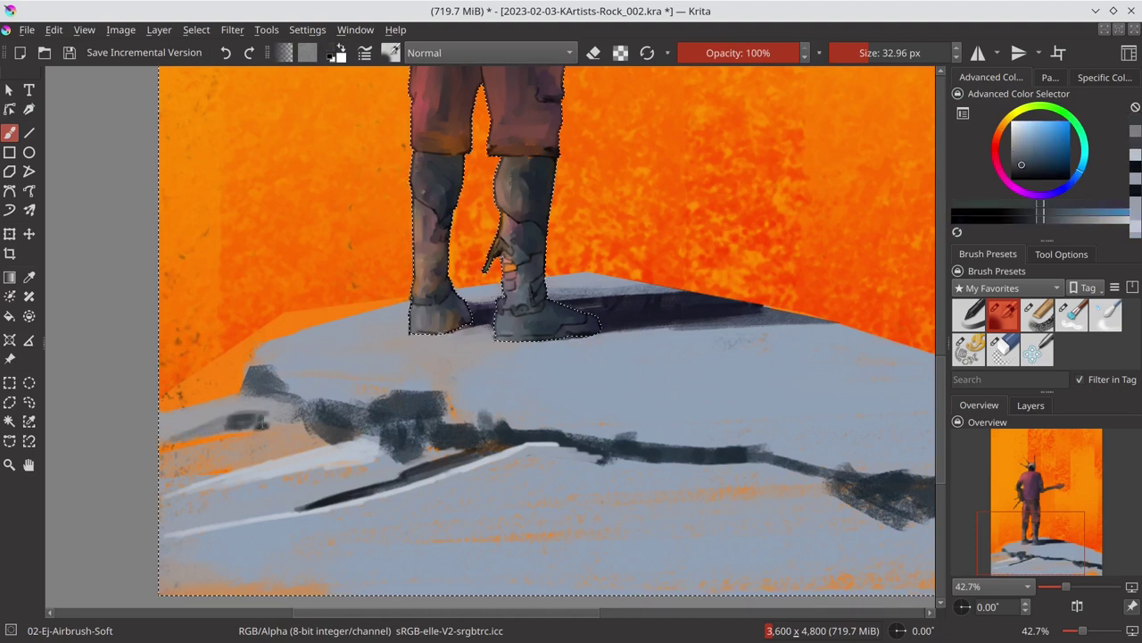
pyautogui.keyDown('ctrl'); pyautogui.click(192, 482); pyautogui.keyUp('ctrl')
pyautogui.moveTo(171, 418); pyautogui.dragTo(284, 395)
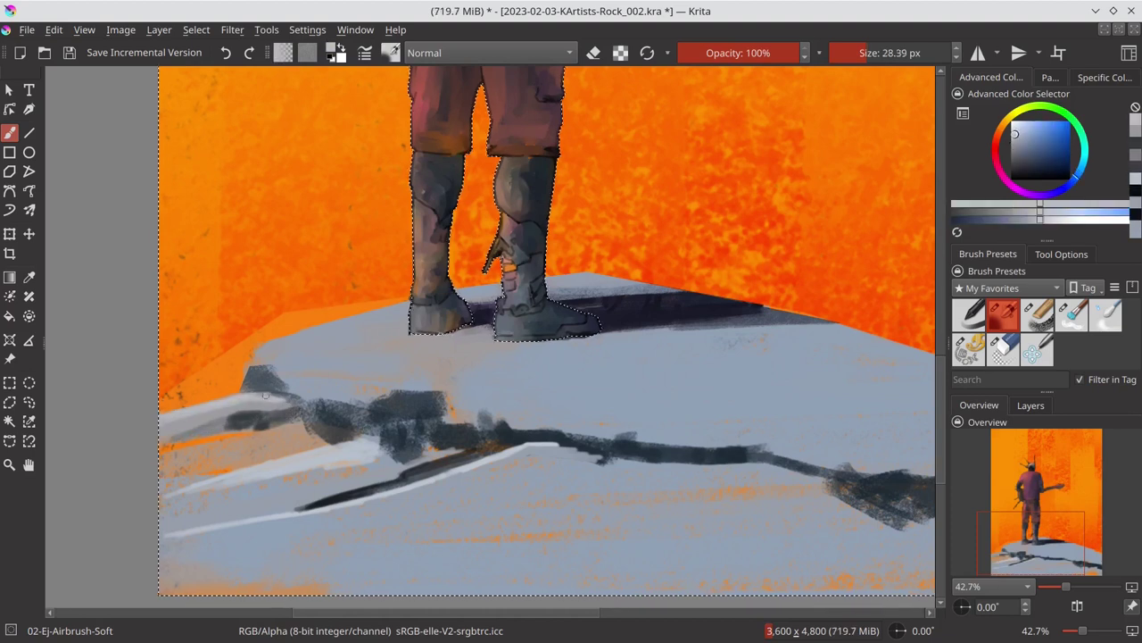
# Step: Paint a peach stroke on the left ledge, save, and add a light diagonal highlight above
pyautogui.press('[')
pyautogui.keyDown('ctrl'); pyautogui.click(229, 438); pyautogui.keyUp('ctrl')
pyautogui.keyDown('ctrl'); pyautogui.click(192, 475); pyautogui.keyUp('ctrl')
pyautogui.press(']')
pyautogui.moveTo(178, 446); pyautogui.dragTo(339, 419)
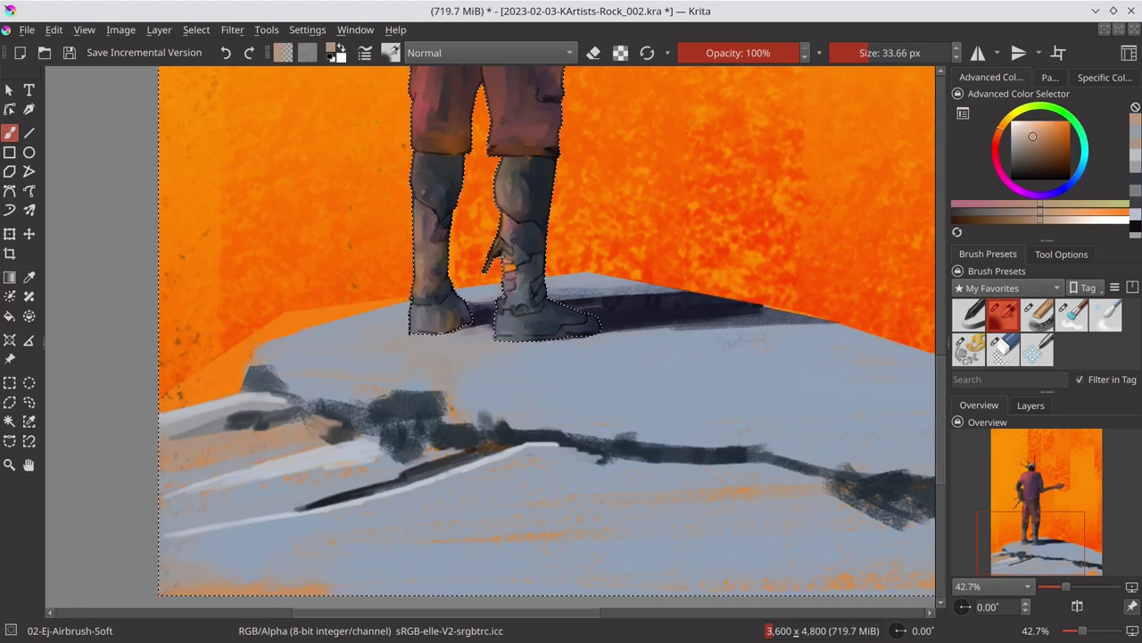
pyautogui.hotkey('ctrl', 's')
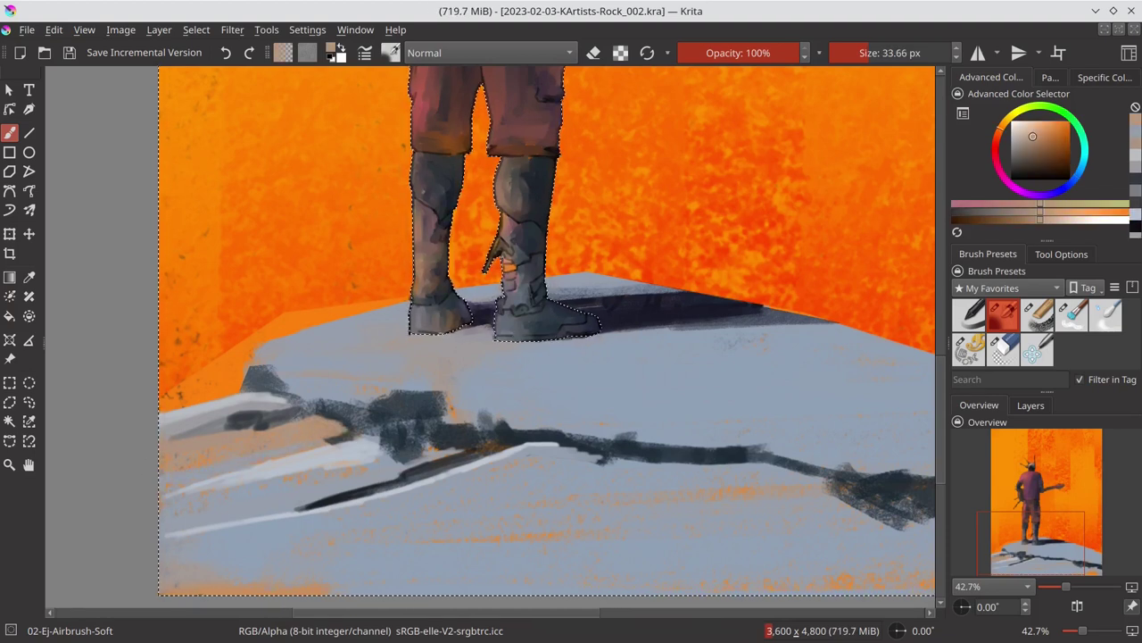
pyautogui.keyDown('ctrl'); pyautogui.click(317, 446); pyautogui.keyUp('ctrl')
pyautogui.moveTo(236, 391); pyautogui.dragTo(261, 355)
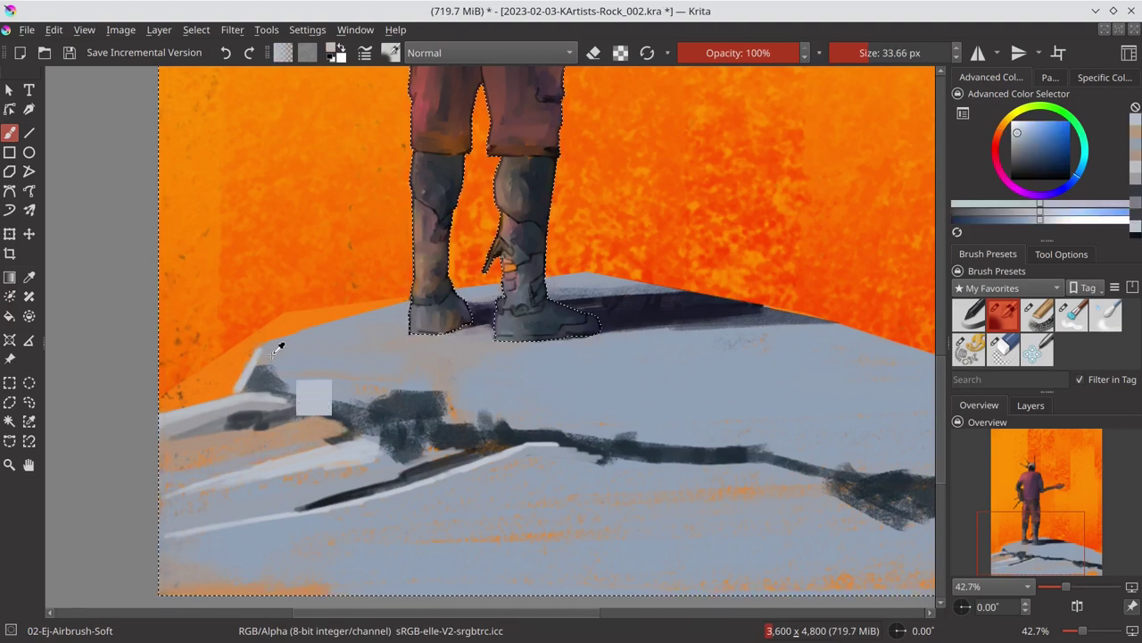
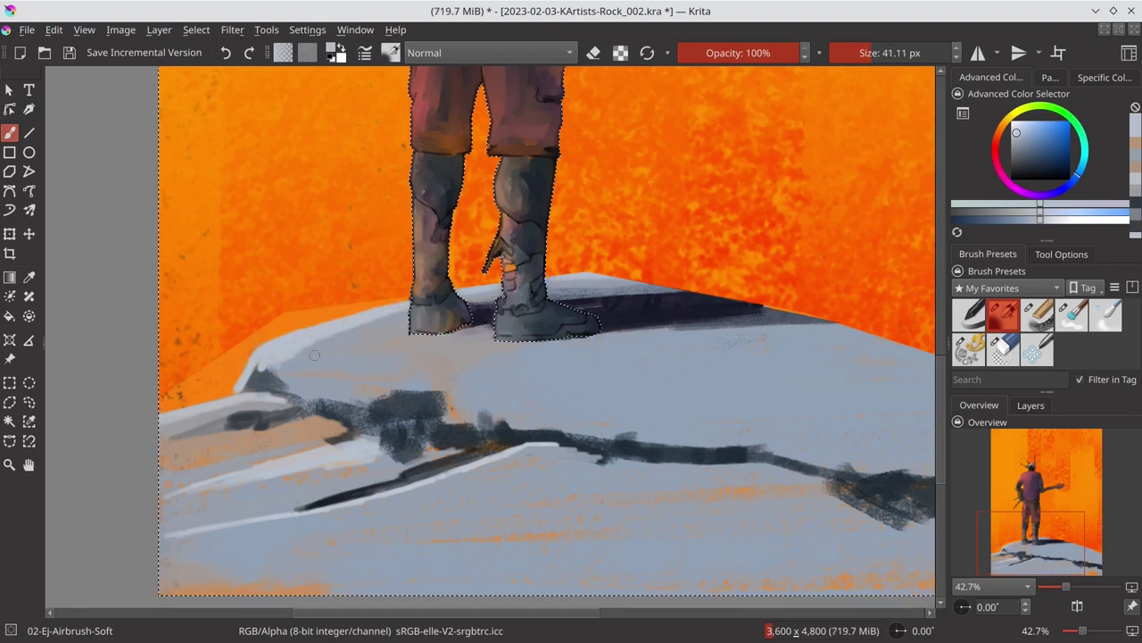
# Step: Paint dark shadow strokes along the rock crack, sampling blue-greys and shrinking the brush
pyautogui.press('[')
pyautogui.press('[')
pyautogui.press('[')
pyautogui.moveTo(293, 379); pyautogui.dragTo(370, 357)
pyautogui.keyDown('ctrl'); pyautogui.click(219, 419); pyautogui.keyUp('ctrl')
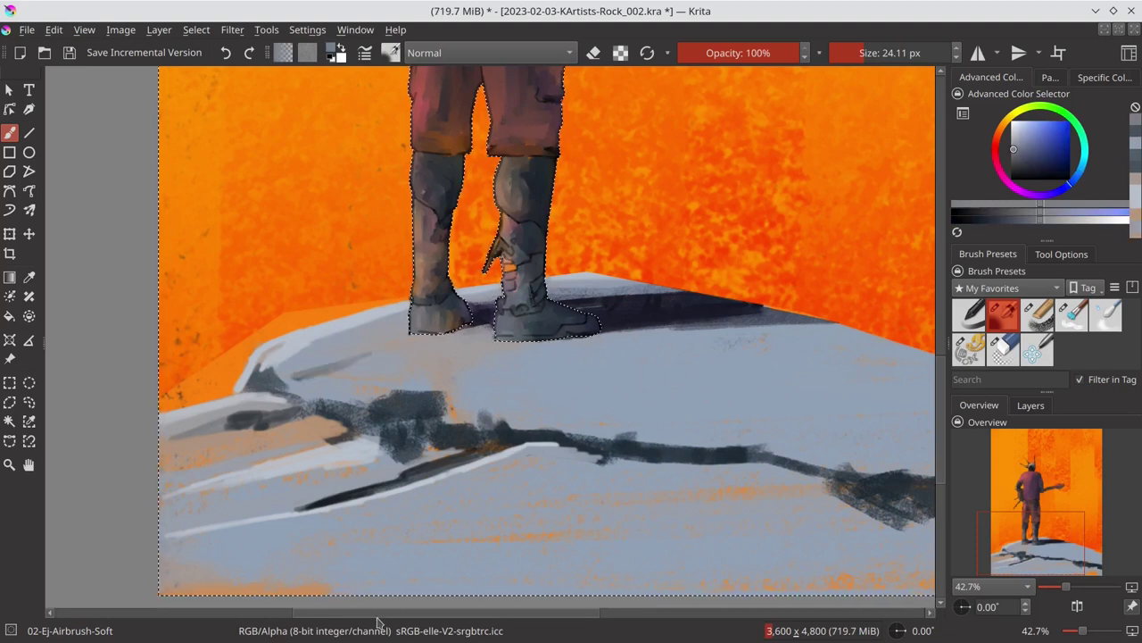
pyautogui.keyDown('ctrl'); pyautogui.click(299, 390); pyautogui.keyUp('ctrl')
pyautogui.keyDown('ctrl'); pyautogui.click(286, 385); pyautogui.keyUp('ctrl')
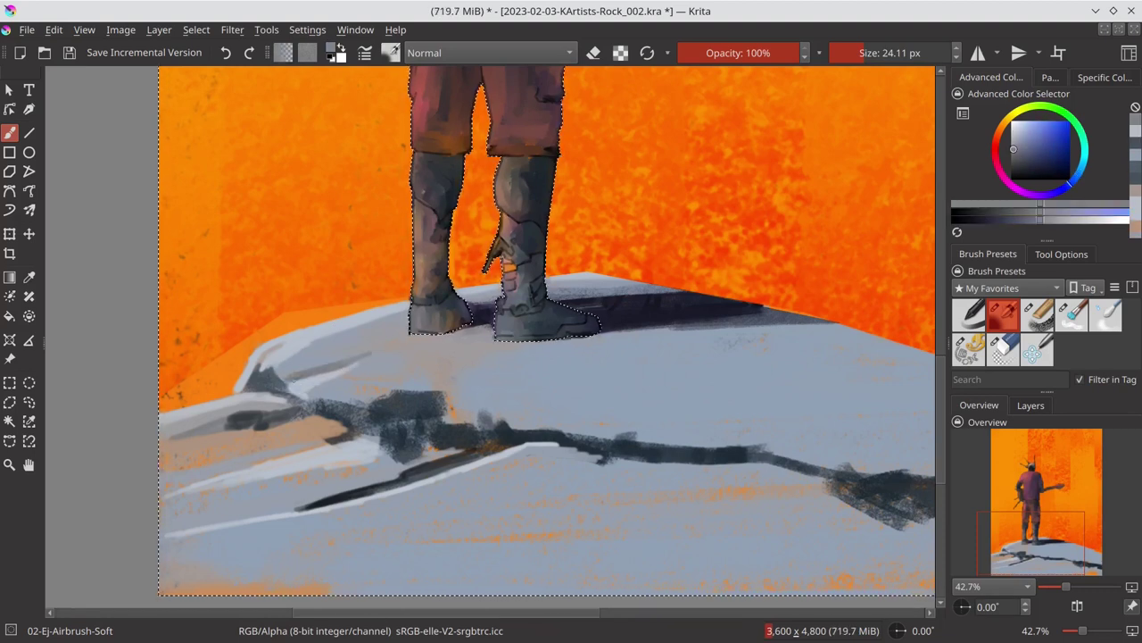
pyautogui.press('[')
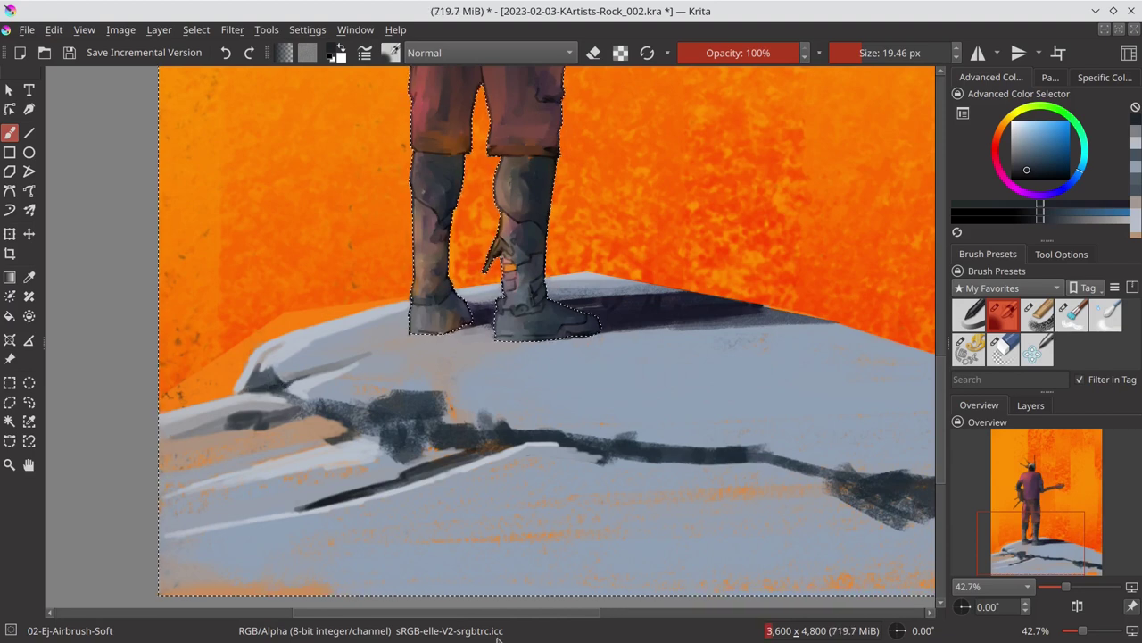
pyautogui.keyDown('ctrl'); pyautogui.click(283, 395); pyautogui.keyUp('ctrl')
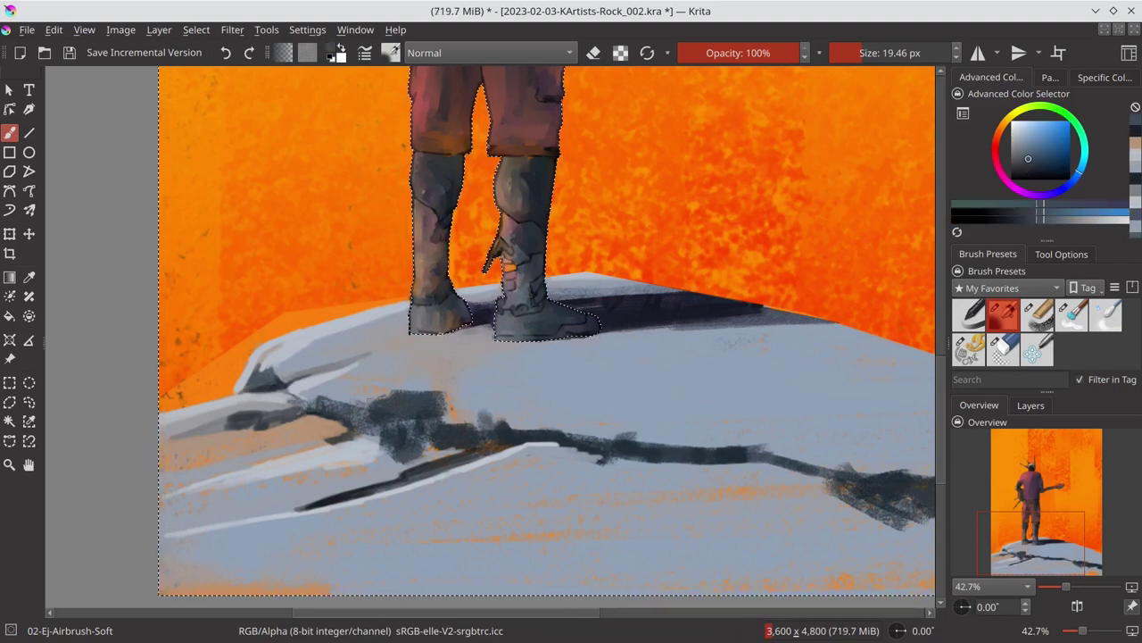
pyautogui.keyDown('ctrl'); pyautogui.click(398, 383); pyautogui.keyUp('ctrl')
pyautogui.press('[')
pyautogui.press('[')
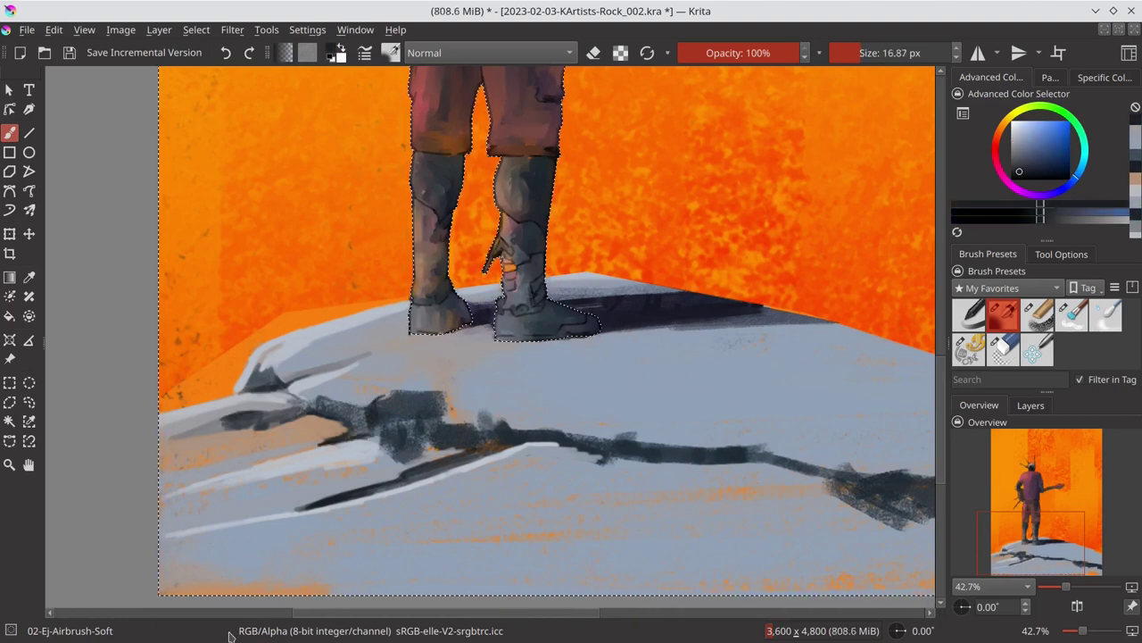
pyautogui.scroll(-3, 571, 384)
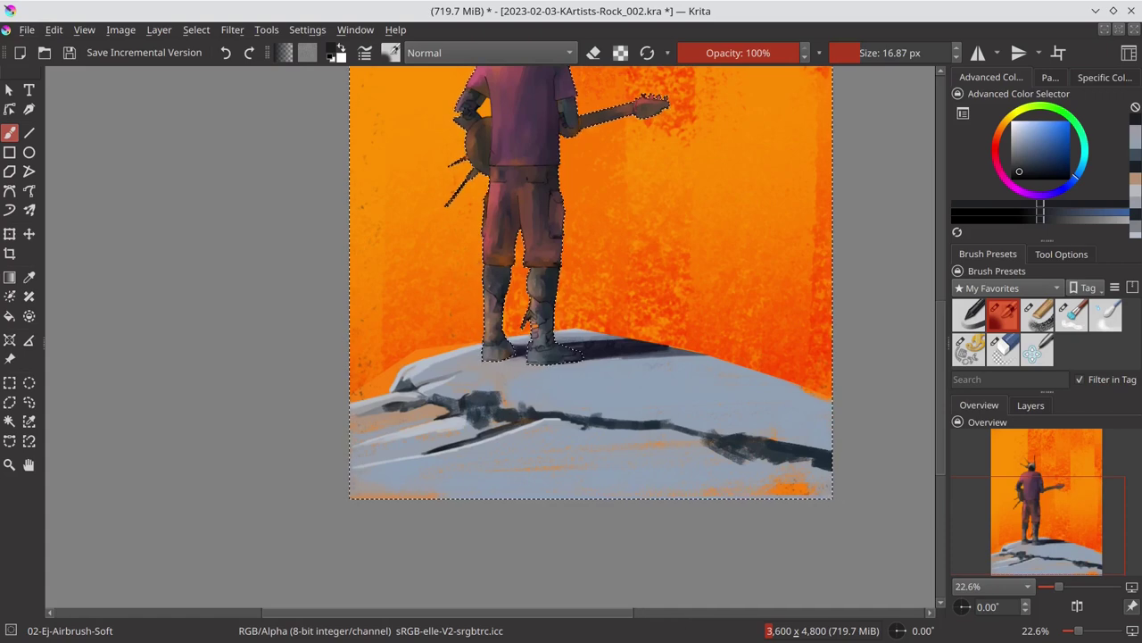
# Step: Sample the rock's light and dark blue-greys and dab a chunky dark patch into the crack
pyautogui.scroll(4, 550, 327)
pyautogui.press(']')
pyautogui.press(']')
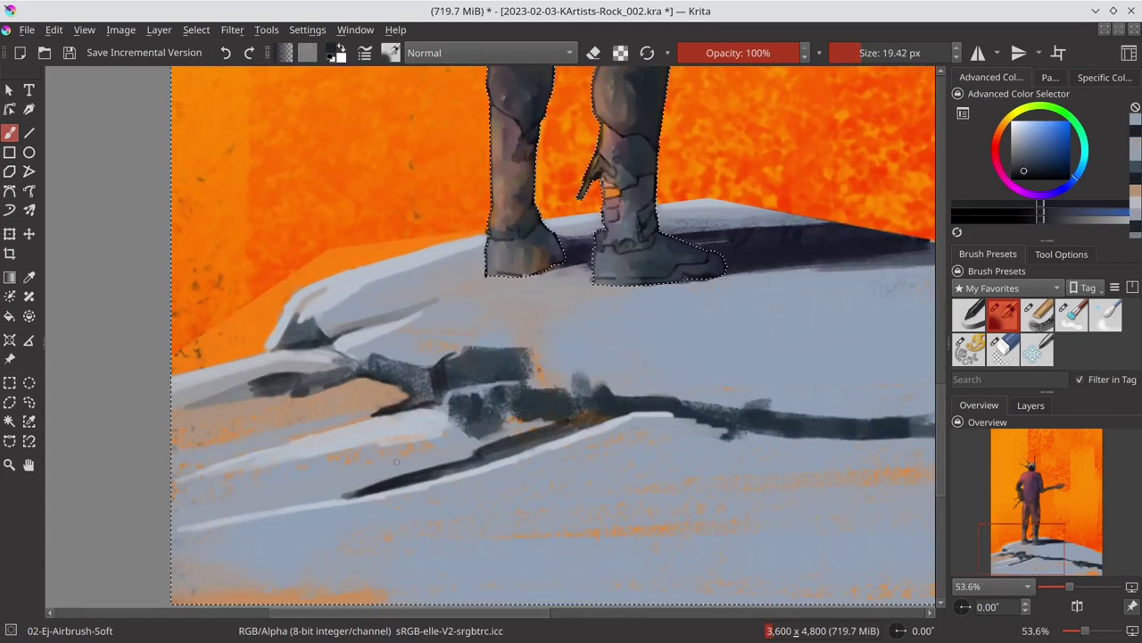
pyautogui.press('[')
pyautogui.press('[')
pyautogui.press('[')
pyautogui.keyDown('ctrl'); pyautogui.click(429, 409); pyautogui.keyUp('ctrl')
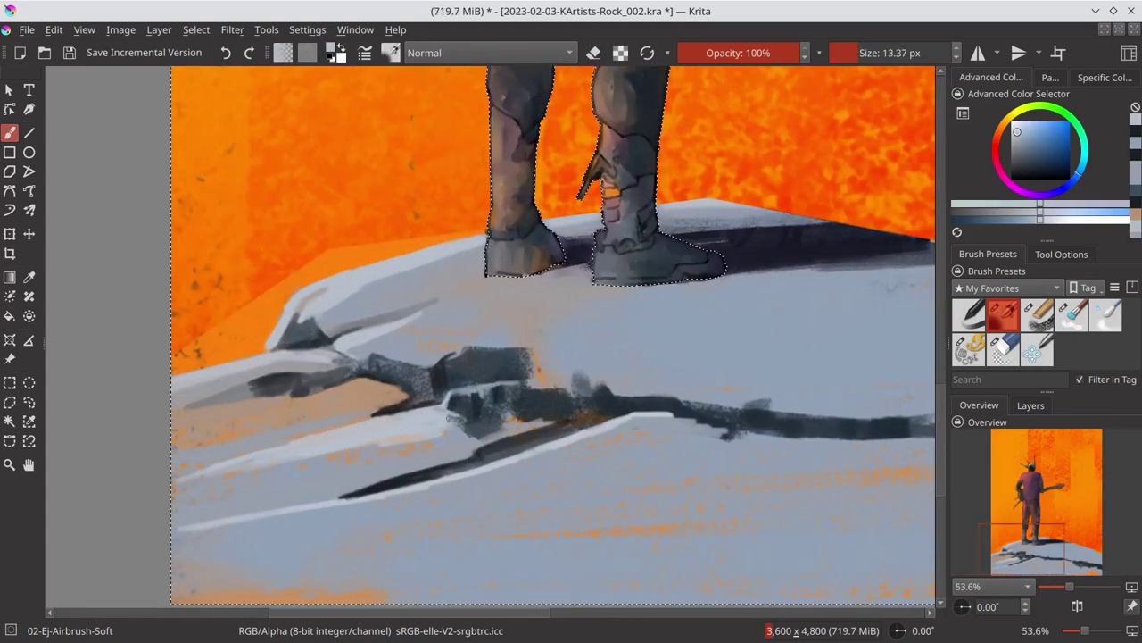
pyautogui.keyDown('ctrl'); pyautogui.click(718, 263); pyautogui.keyUp('ctrl')
pyautogui.press(']')
pyautogui.press(']')
pyautogui.press(']')
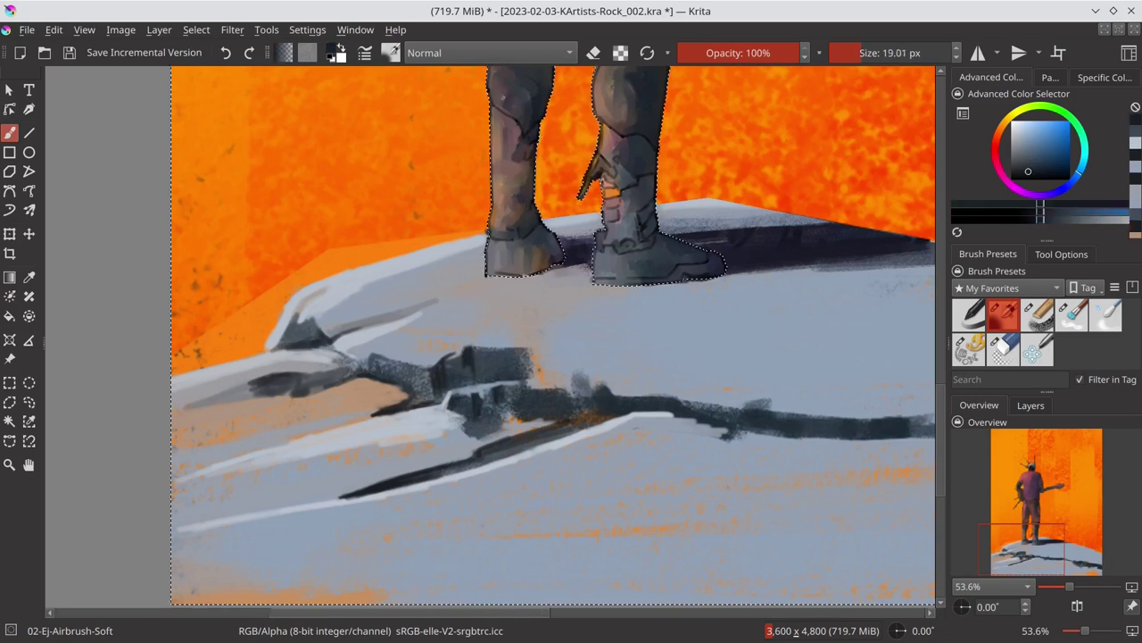
pyautogui.press(']')
pyautogui.press(']')
pyautogui.moveTo(482, 420); pyautogui.dragTo(468, 431)
# Step: Pick light blue-grey and dark crack greys with a smaller brush to edge the fragments
pyautogui.keyDown('ctrl'); pyautogui.click(609, 189); pyautogui.keyUp('ctrl')
pyautogui.press('[')
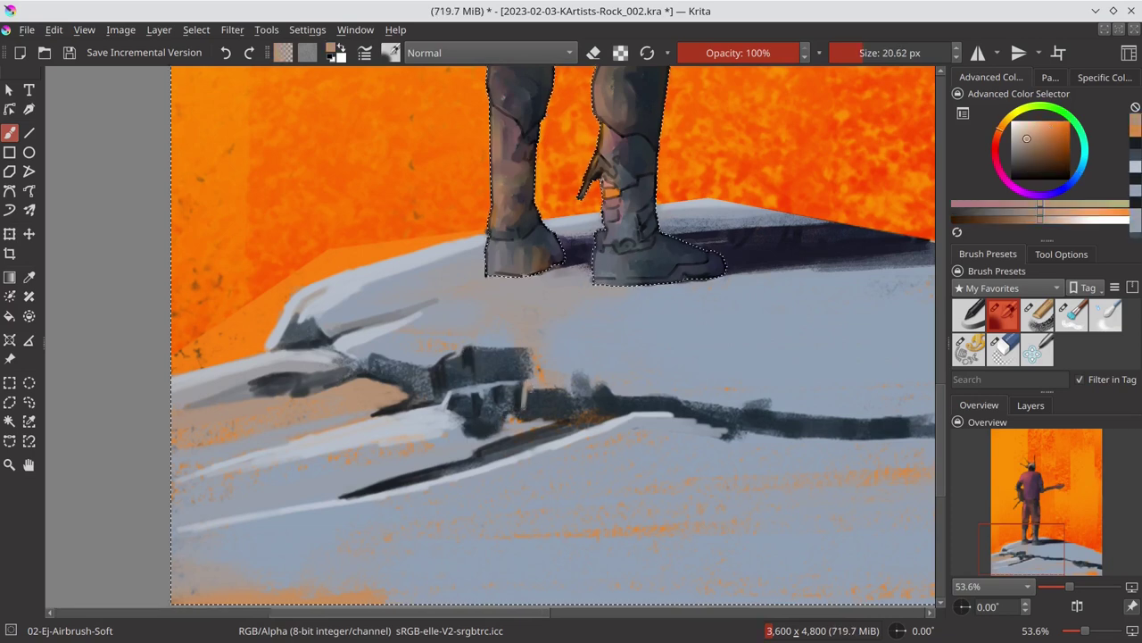
pyautogui.press('x')
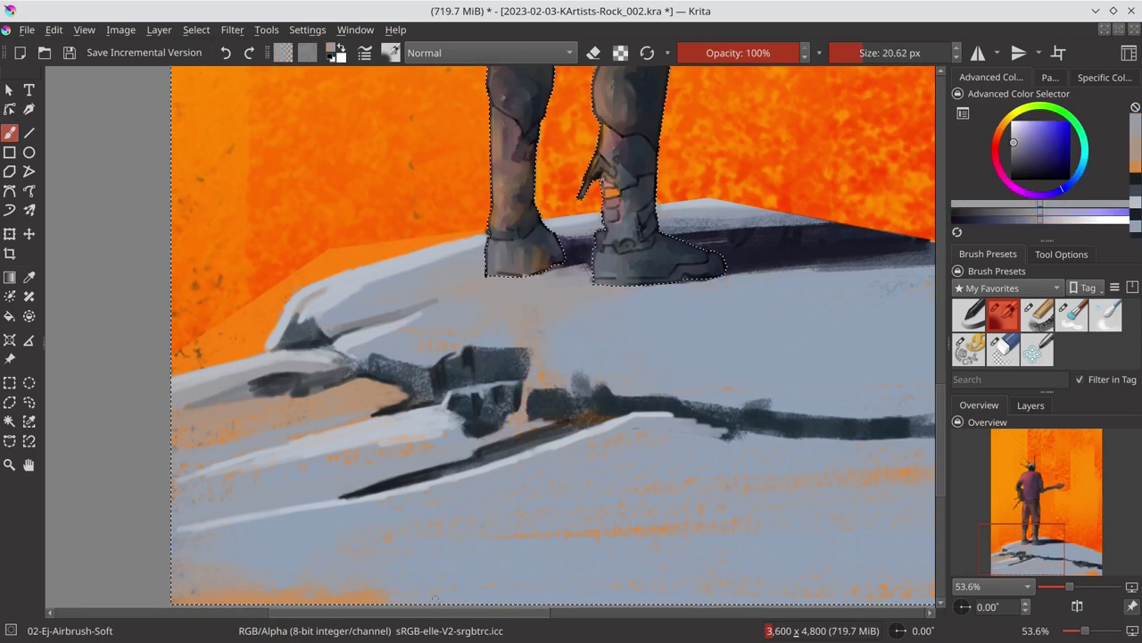
pyautogui.keyDown('ctrl'); pyautogui.click(570, 379); pyautogui.keyUp('ctrl')
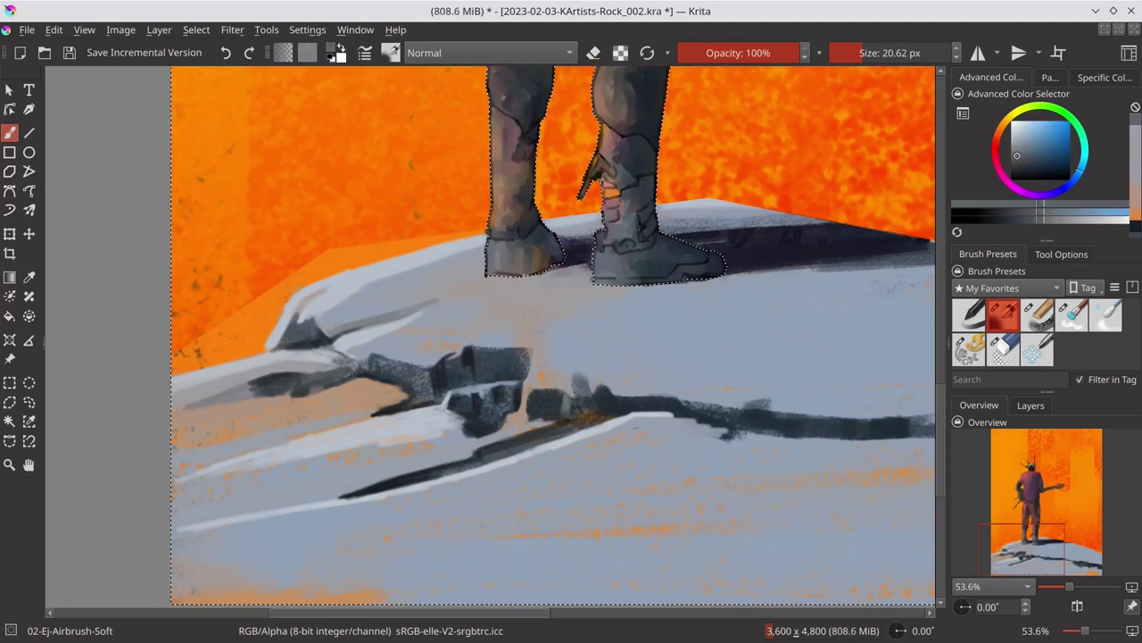
pyautogui.keyDown('ctrl'); pyautogui.click(541, 397); pyautogui.keyUp('ctrl')
pyautogui.keyDown('ctrl'); pyautogui.click(565, 433); pyautogui.keyUp('ctrl')
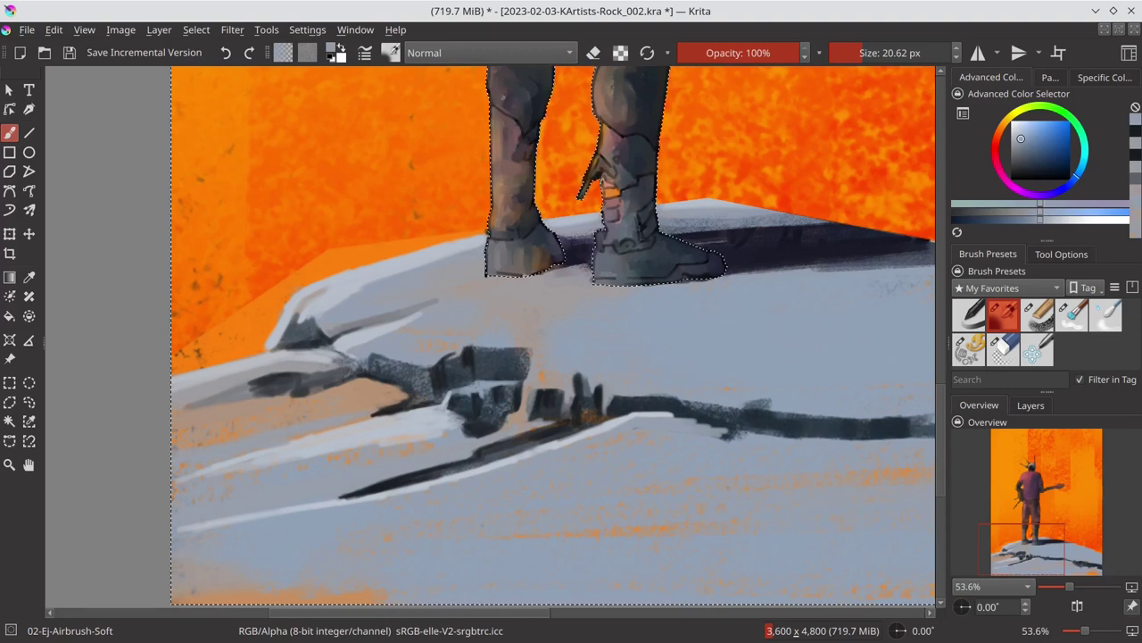
pyautogui.scroll(-4, 464, 462)
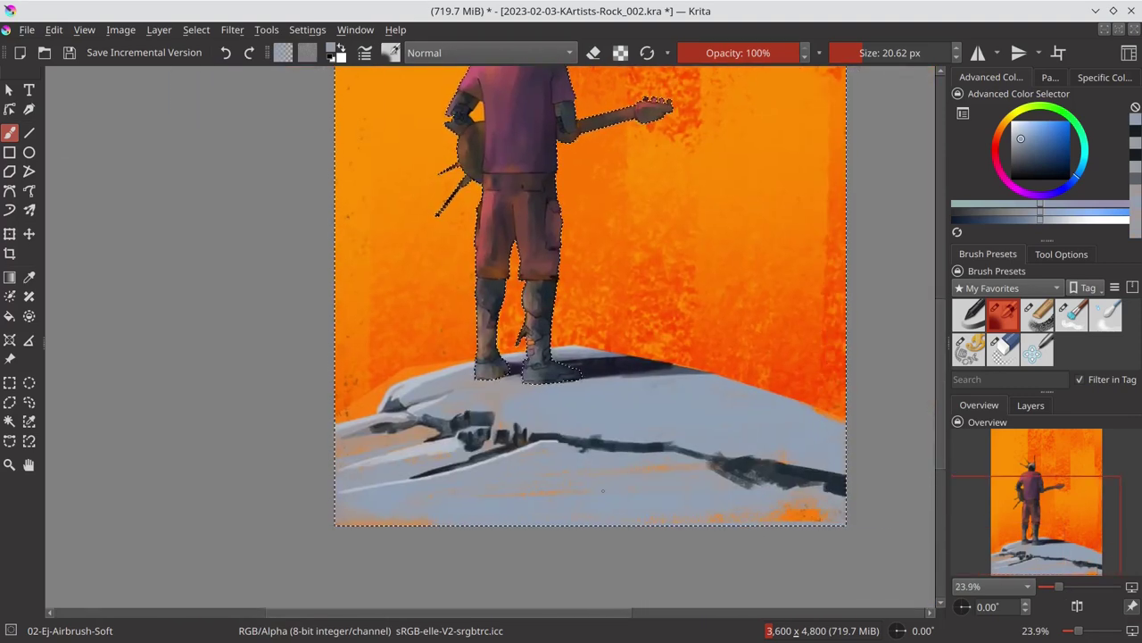
# Step: Save, then paint two thin dark branching crack lines across the rock
pyautogui.scroll(-3, 689, 410)
pyautogui.hotkey('ctrl', 's')
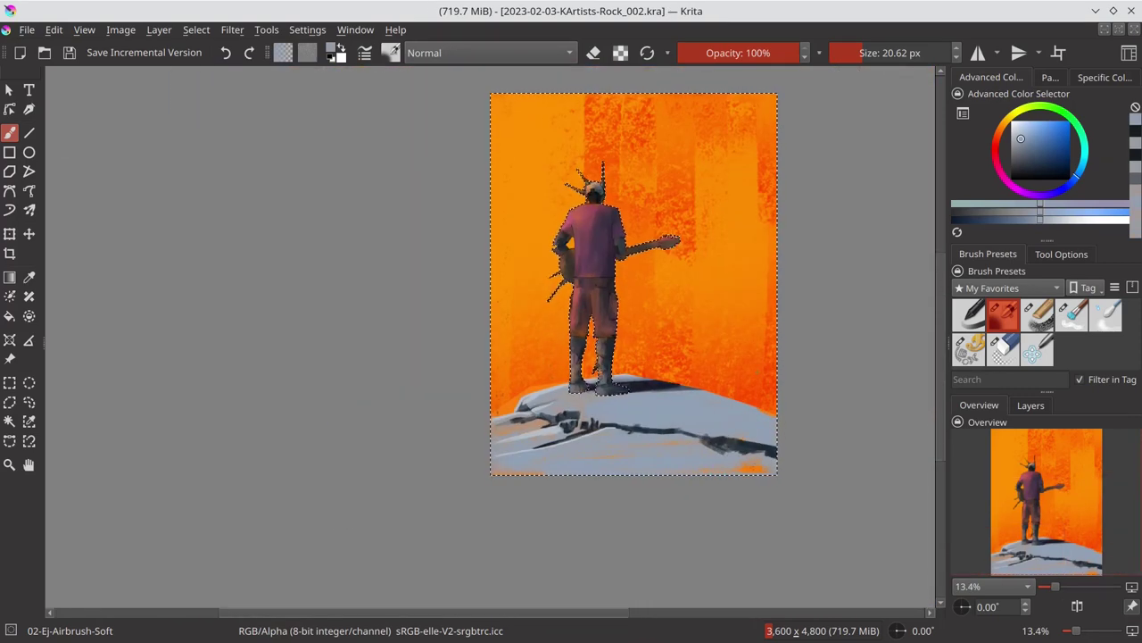
pyautogui.scroll(7, 623, 440)
pyautogui.moveTo(665, 375); pyautogui.dragTo(772, 353)
pyautogui.moveTo(497, 341); pyautogui.dragTo(536, 328)
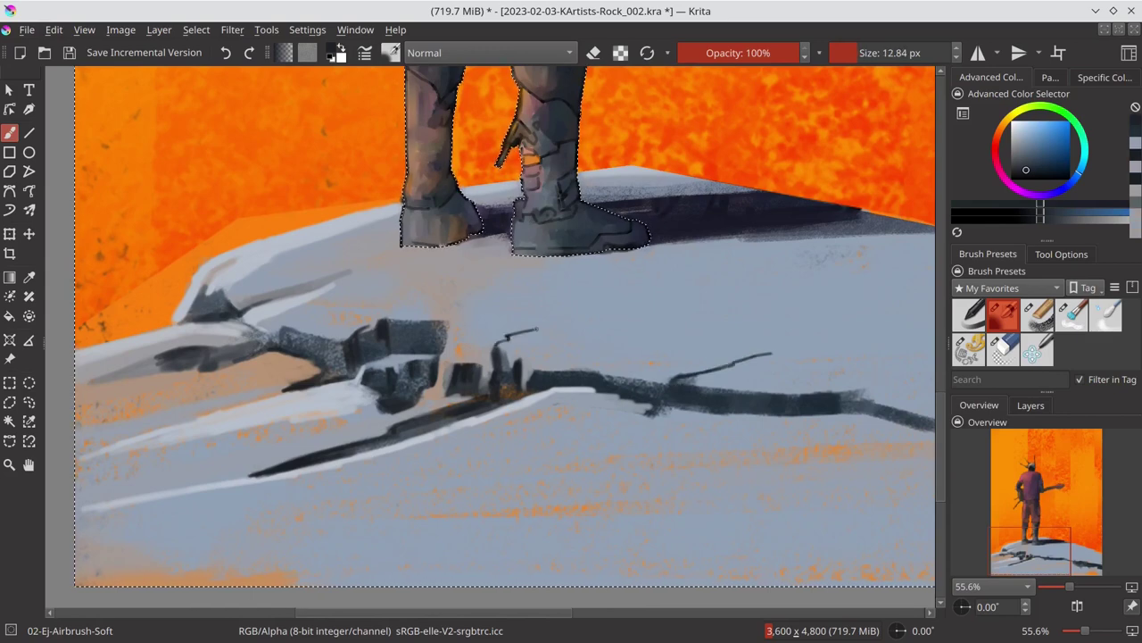
pyautogui.scroll(-3, 474, 454)
pyautogui.scroll(4, 474, 454)
pyautogui.keyDown('ctrl'); pyautogui.click(648, 350); pyautogui.keyUp('ctrl')
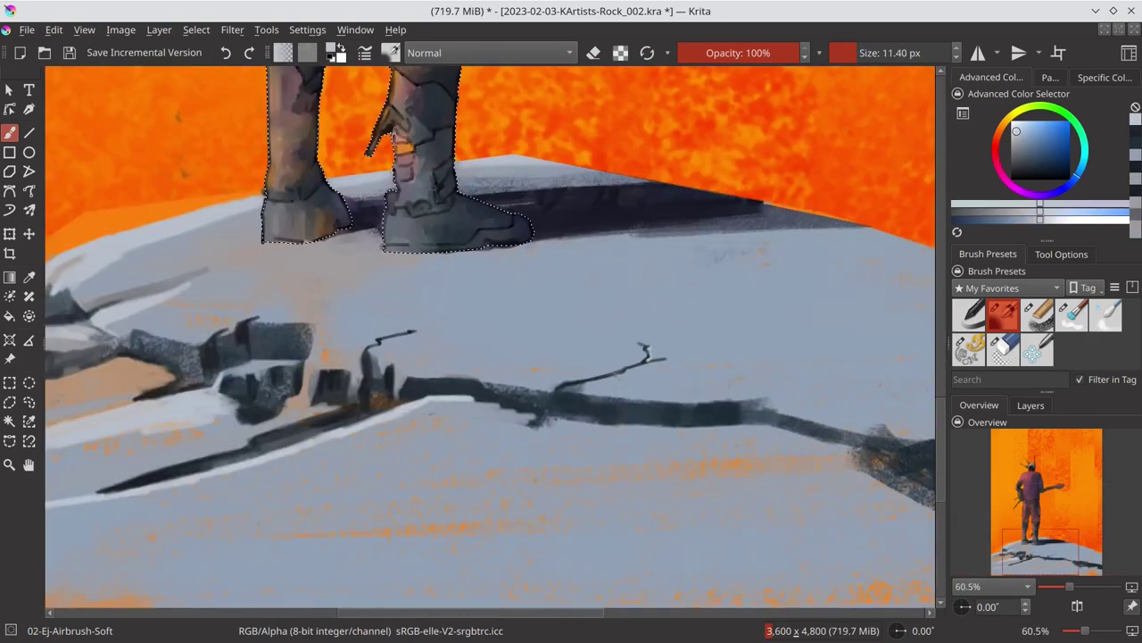
# Step: Save the painting as the incremental version 2023-02-03-KArtists-Rock_003.kra
pyautogui.scroll(-6, 431, 373)
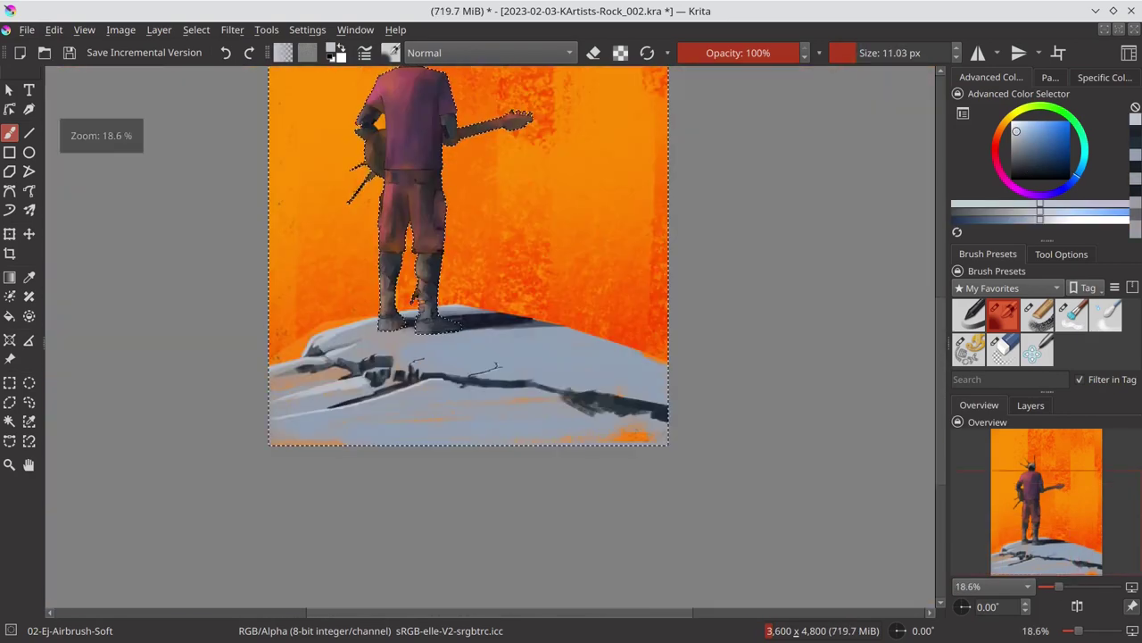
pyautogui.hotkey('ctrl', 's')
pyautogui.scroll(-2, 407, 418)
pyautogui.scroll(-2, 407, 417)
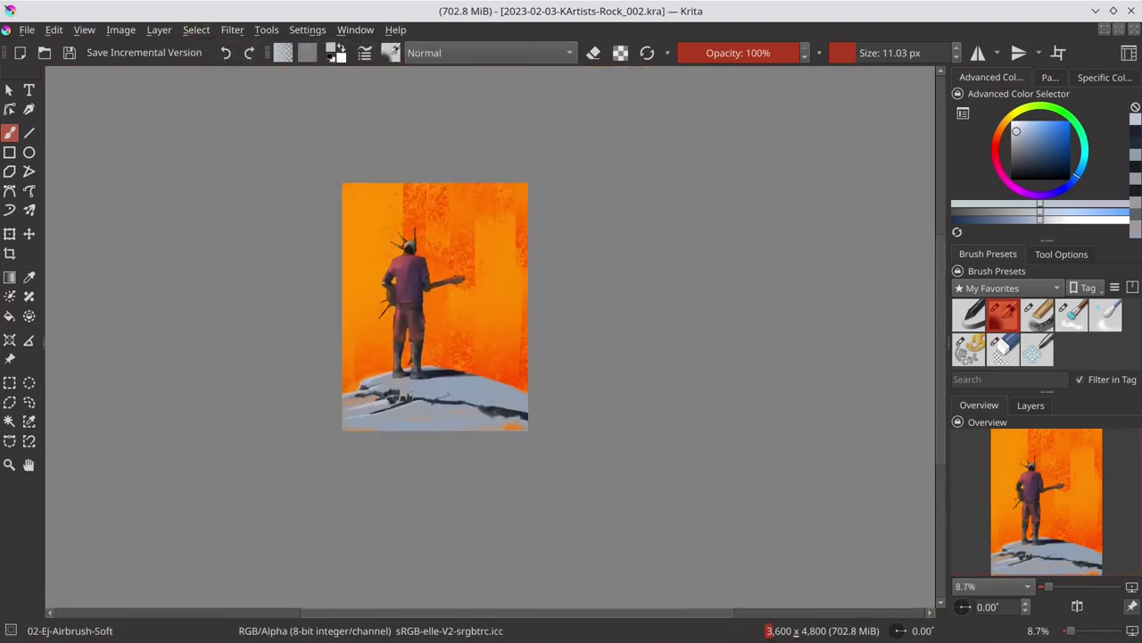
pyautogui.scroll(4, 388, 280)
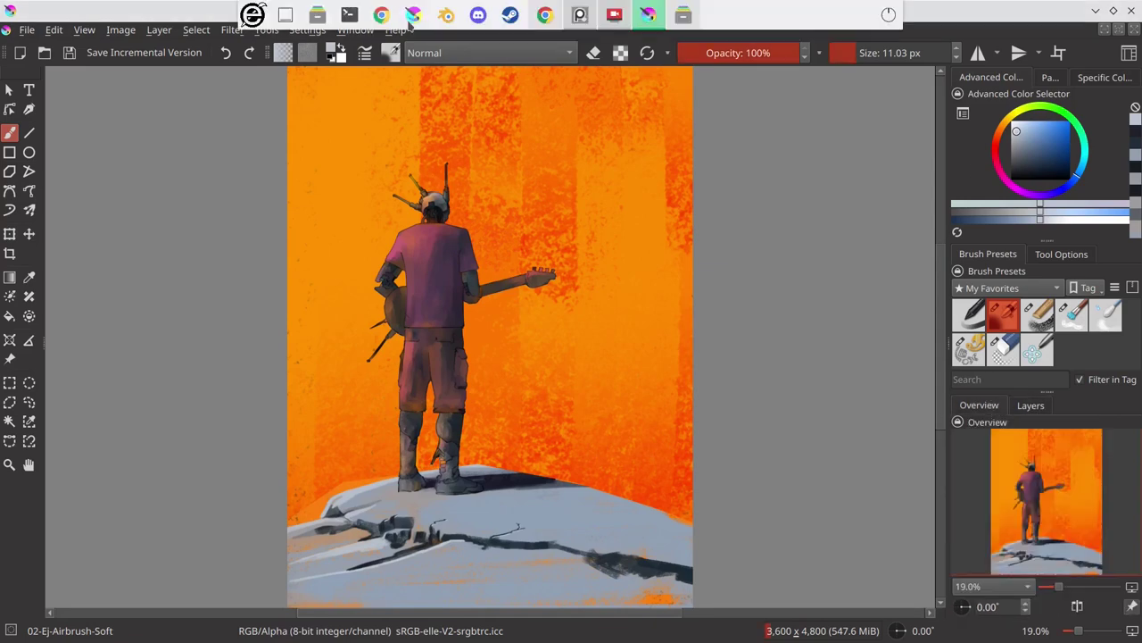
# Step: Paint a vertical light peach highlight on the back of the robot's helmet
pyautogui.scroll(5, 424, 162)
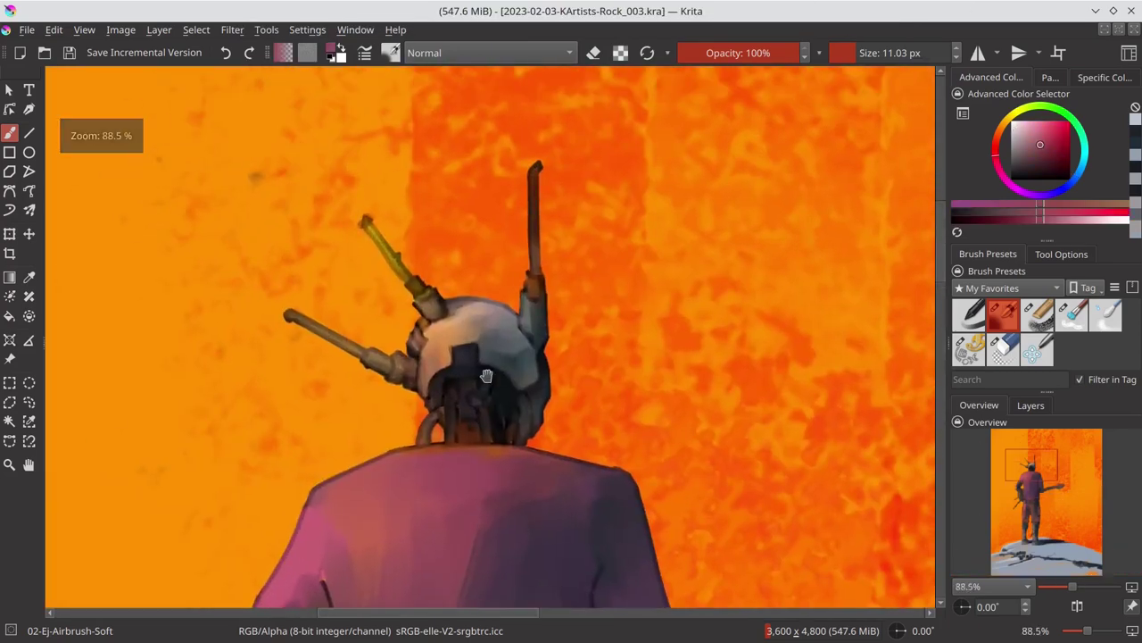
pyautogui.press('d')
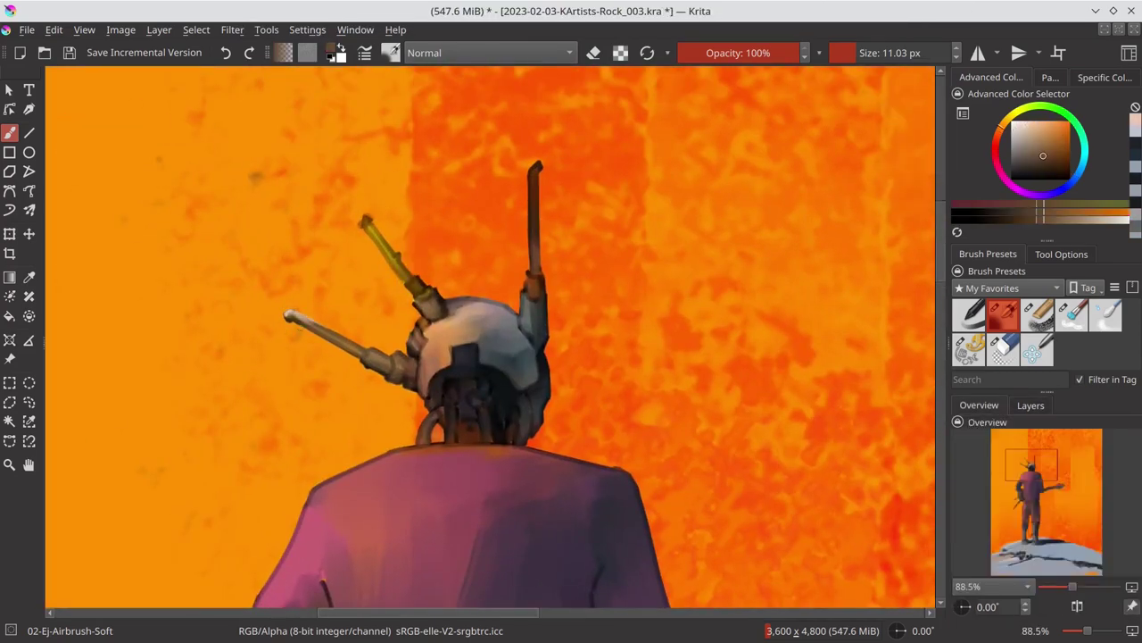
pyautogui.keyDown('ctrl'); pyautogui.click(426, 402); pyautogui.keyUp('ctrl')
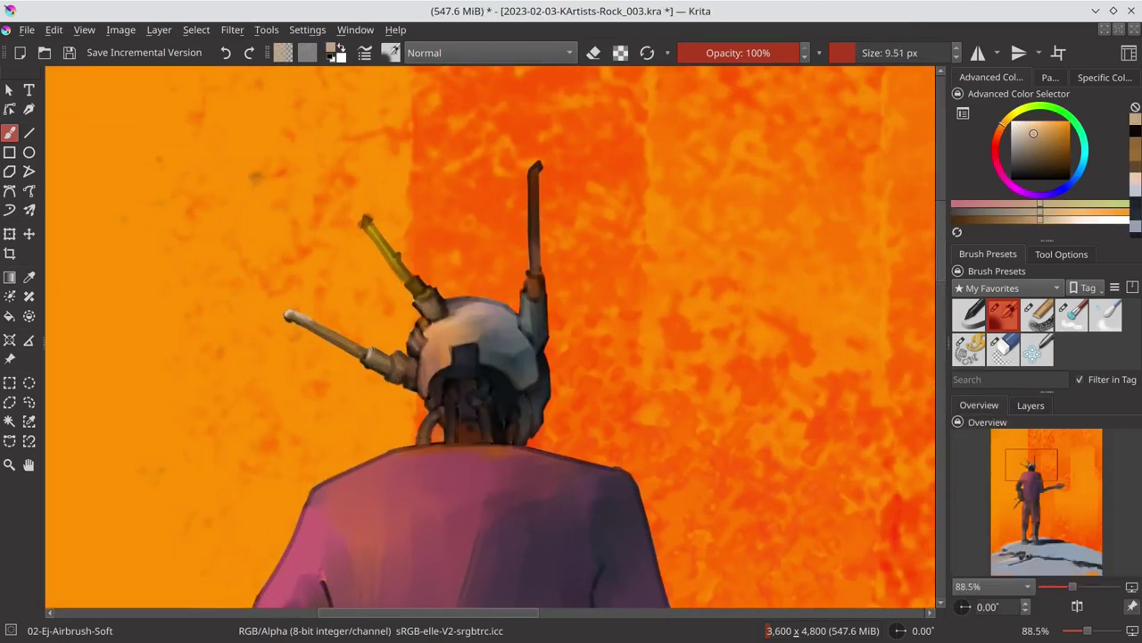
pyautogui.keyDown('ctrl'); pyautogui.click(449, 410); pyautogui.keyUp('ctrl')
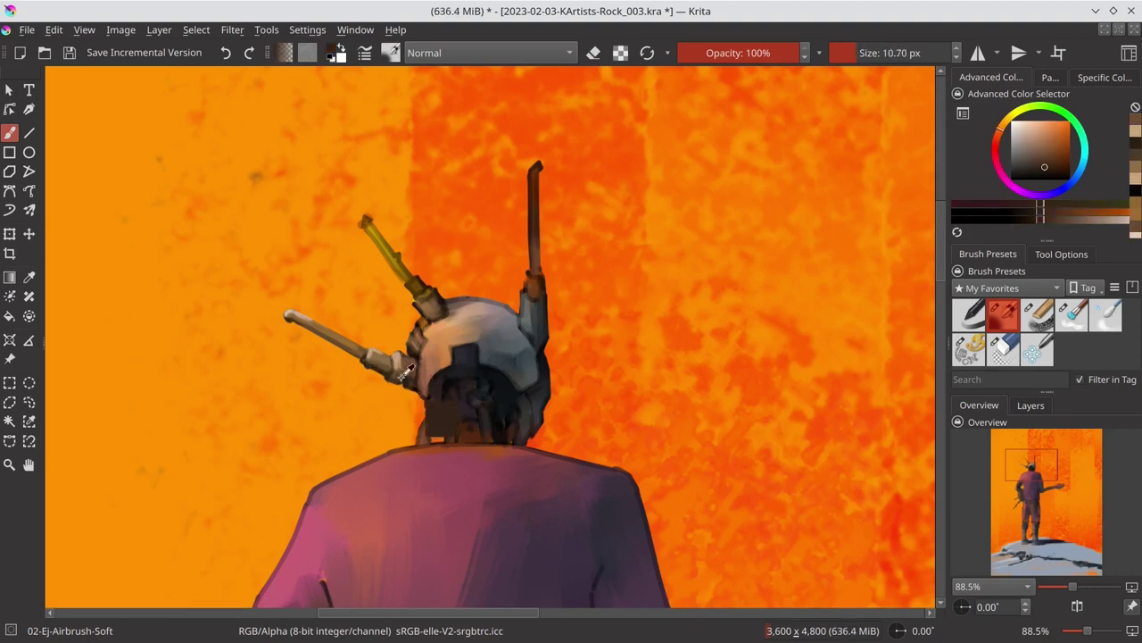
pyautogui.keyDown('ctrl'); pyautogui.click(473, 322); pyautogui.keyUp('ctrl')
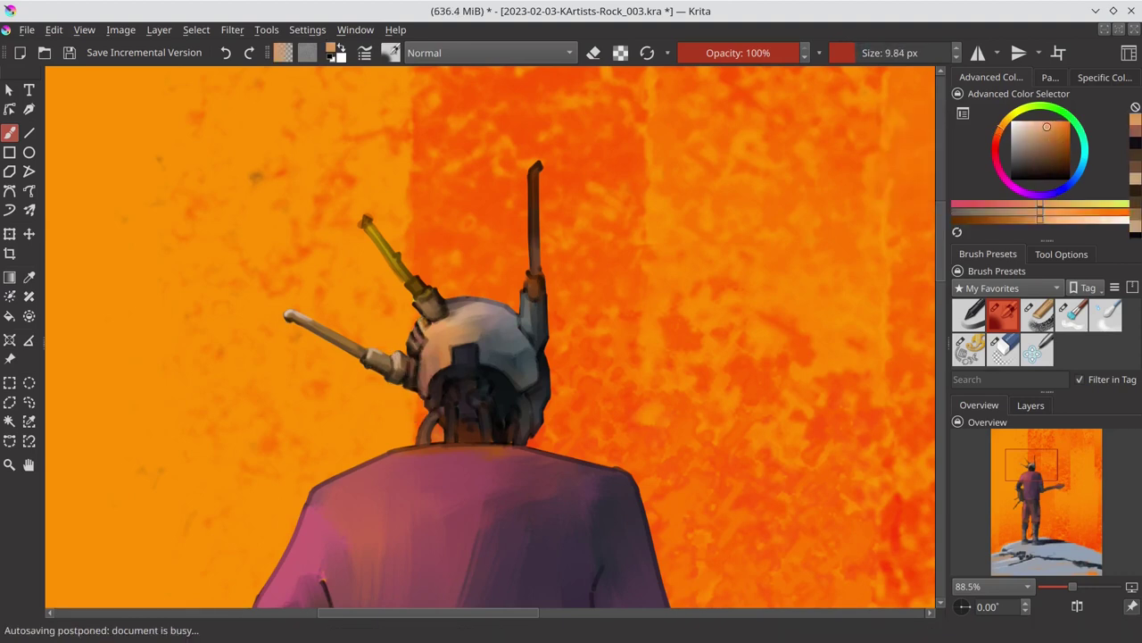
pyautogui.keyDown('ctrl'); pyautogui.click(428, 403); pyautogui.keyUp('ctrl')
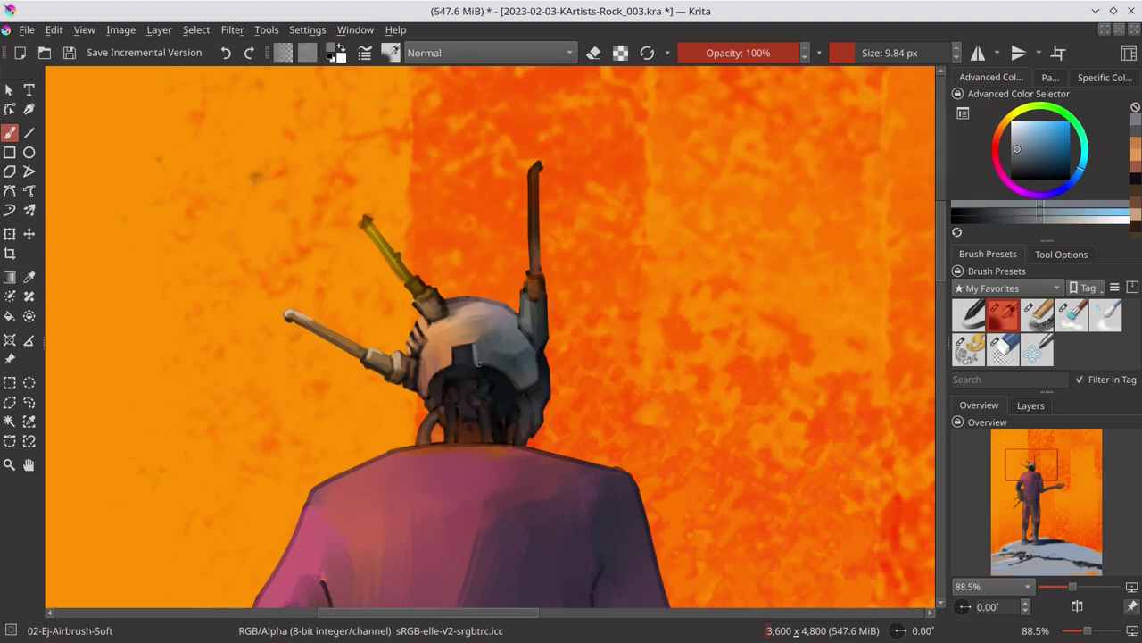
pyautogui.keyDown('ctrl'); pyautogui.click(429, 386); pyautogui.keyUp('ctrl')
pyautogui.keyDown('ctrl'); pyautogui.click(424, 367); pyautogui.keyUp('ctrl')
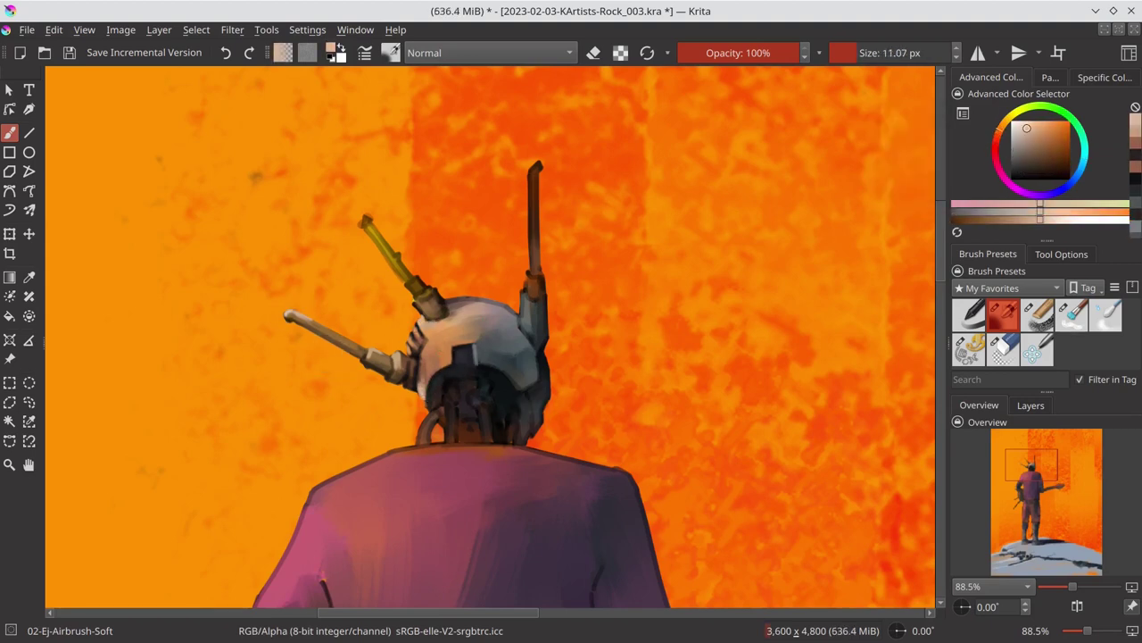
pyautogui.keyDown('ctrl'); pyautogui.click(451, 359); pyautogui.keyUp('ctrl')
pyautogui.keyDown('ctrl'); pyautogui.click(458, 356); pyautogui.keyUp('ctrl')
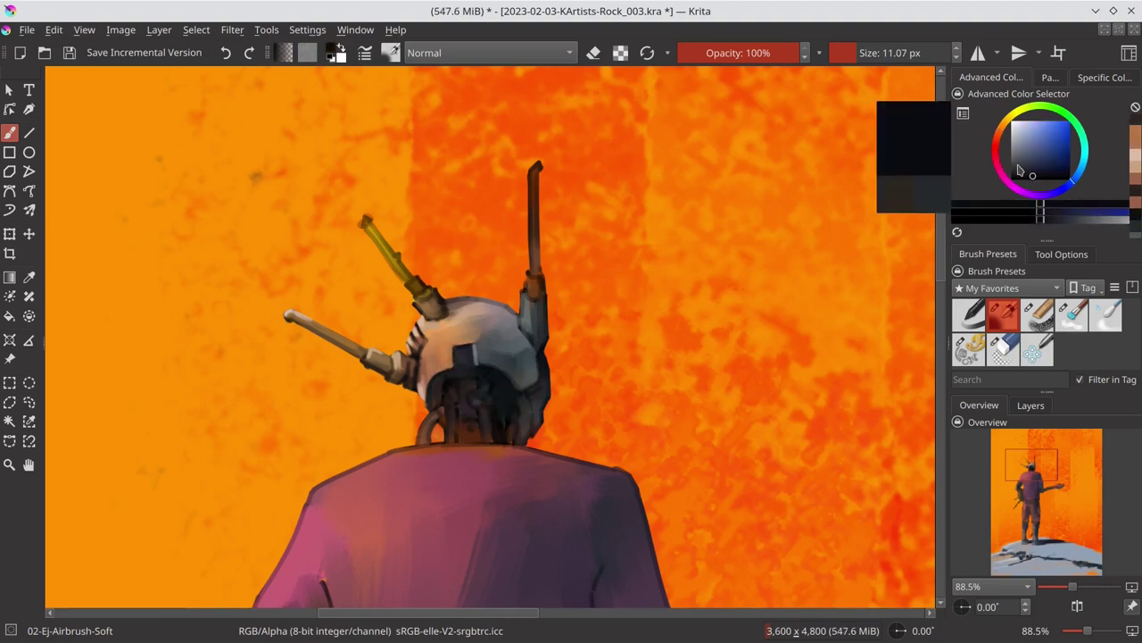
pyautogui.keyDown('ctrl'); pyautogui.click(457, 356); pyautogui.keyUp('ctrl')
pyautogui.moveTo(464, 349); pyautogui.dragTo(463, 368)
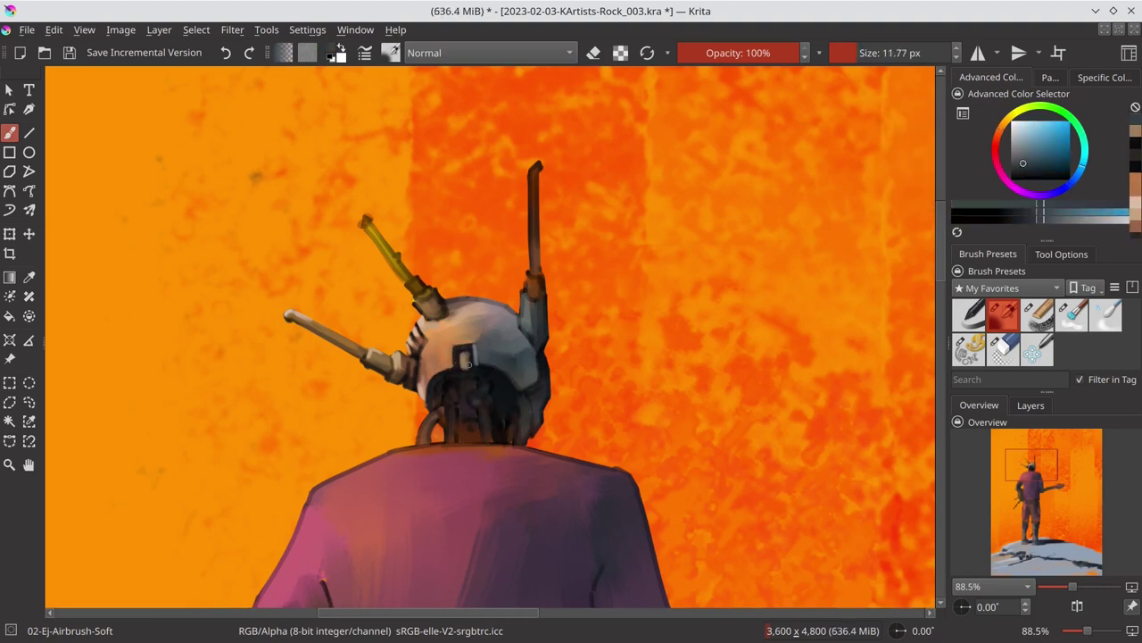
# Step: Paint a peach patch on the robot's neck, then undo it
pyautogui.keyDown('ctrl'); pyautogui.click(472, 383); pyautogui.keyUp('ctrl')
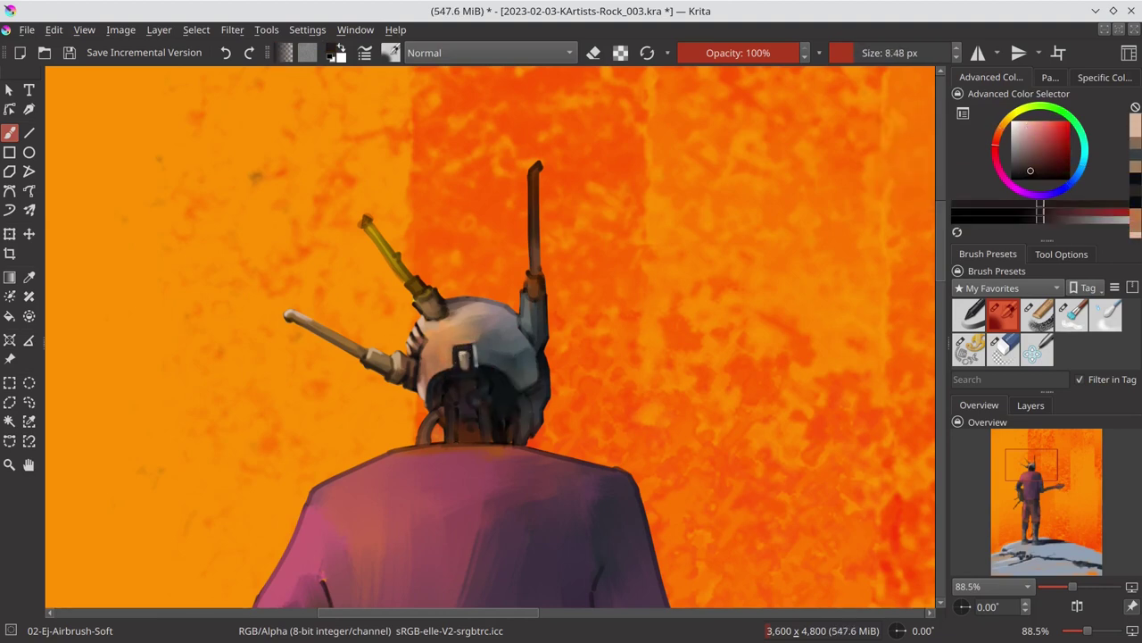
pyautogui.keyDown('ctrl'); pyautogui.click(463, 359); pyautogui.keyUp('ctrl')
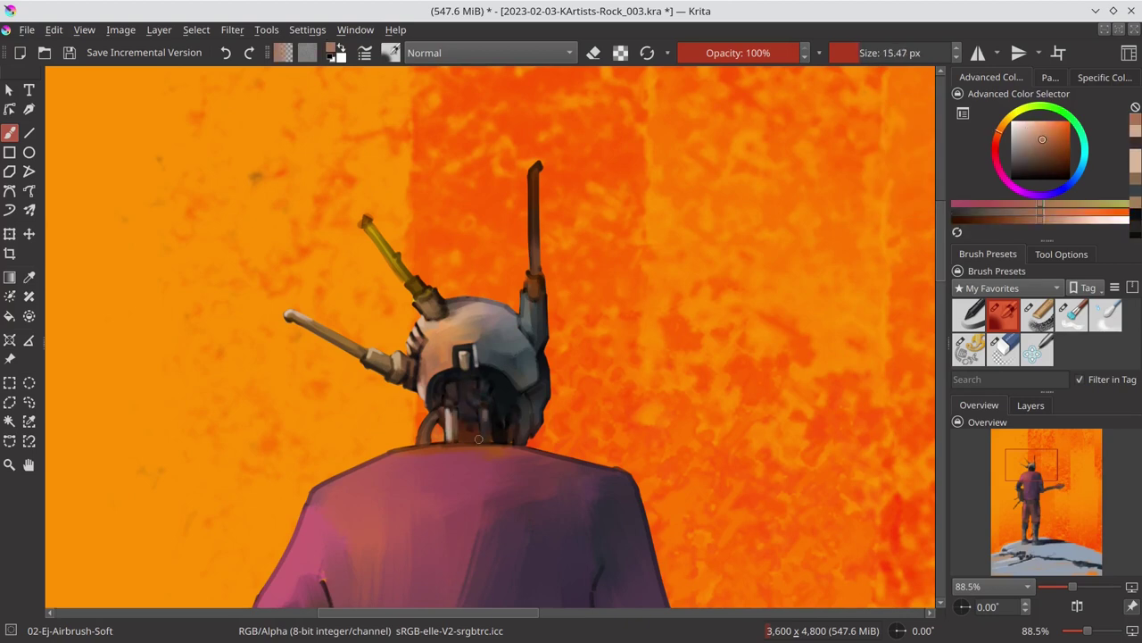
pyautogui.moveTo(482, 419); pyautogui.dragTo(493, 442)
pyautogui.hotkey('ctrl', 'z')
# Step: Darken the helmet's right edge with a dark blue-grey stroke
pyautogui.keyDown('ctrl'); pyautogui.click(456, 384); pyautogui.keyUp('ctrl')
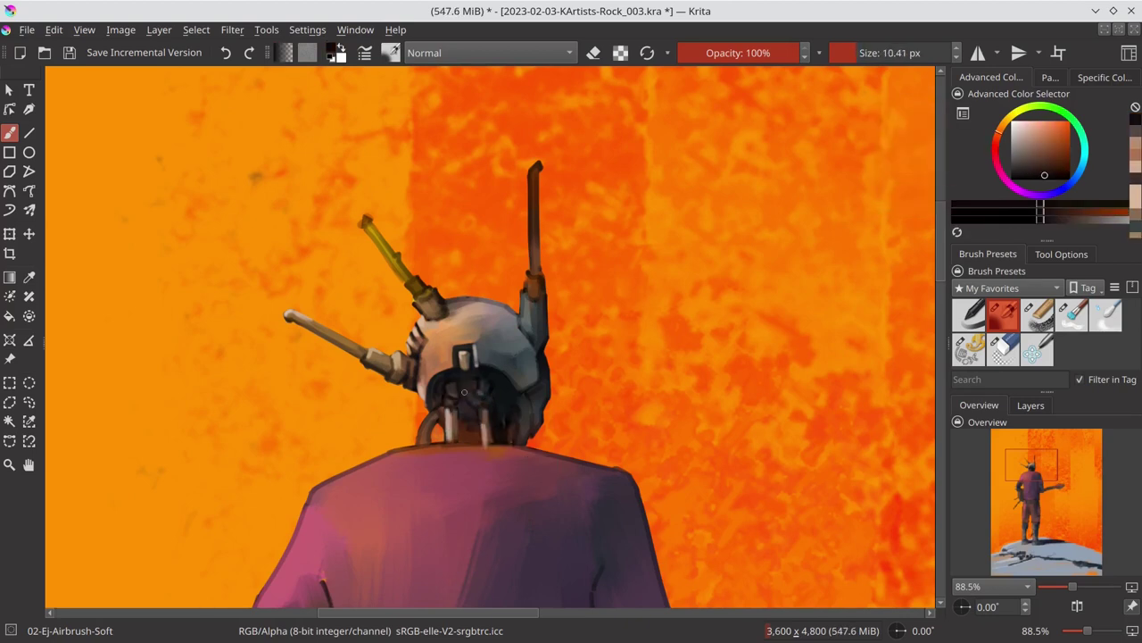
pyautogui.keyDown('ctrl'); pyautogui.click(464, 358); pyautogui.keyUp('ctrl')
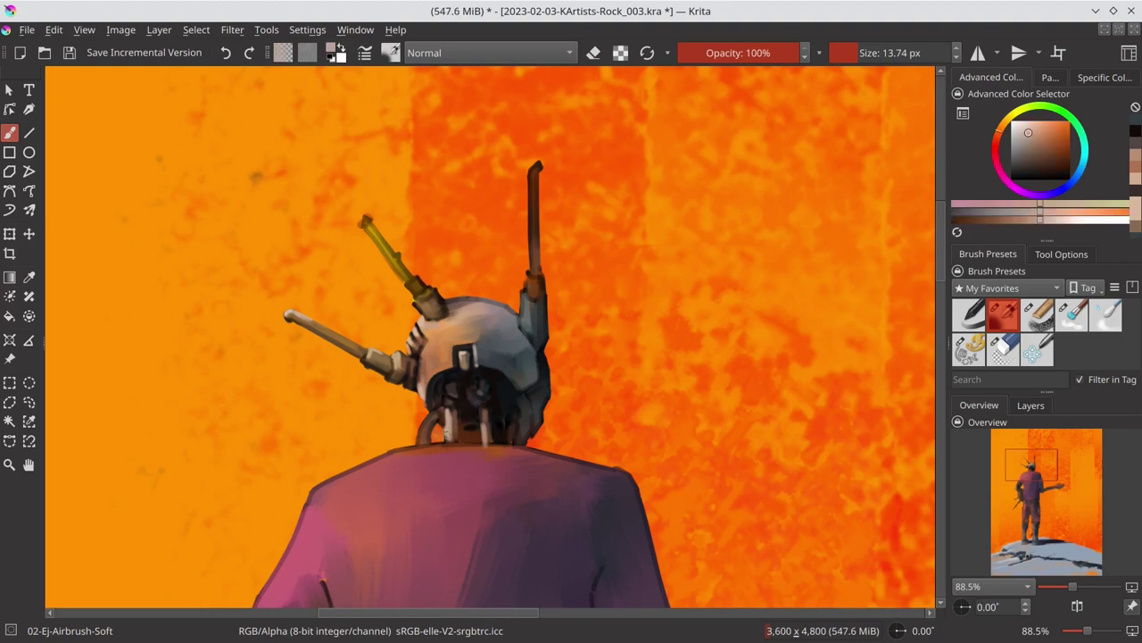
pyautogui.keyDown('ctrl'); pyautogui.click(535, 408); pyautogui.keyUp('ctrl')
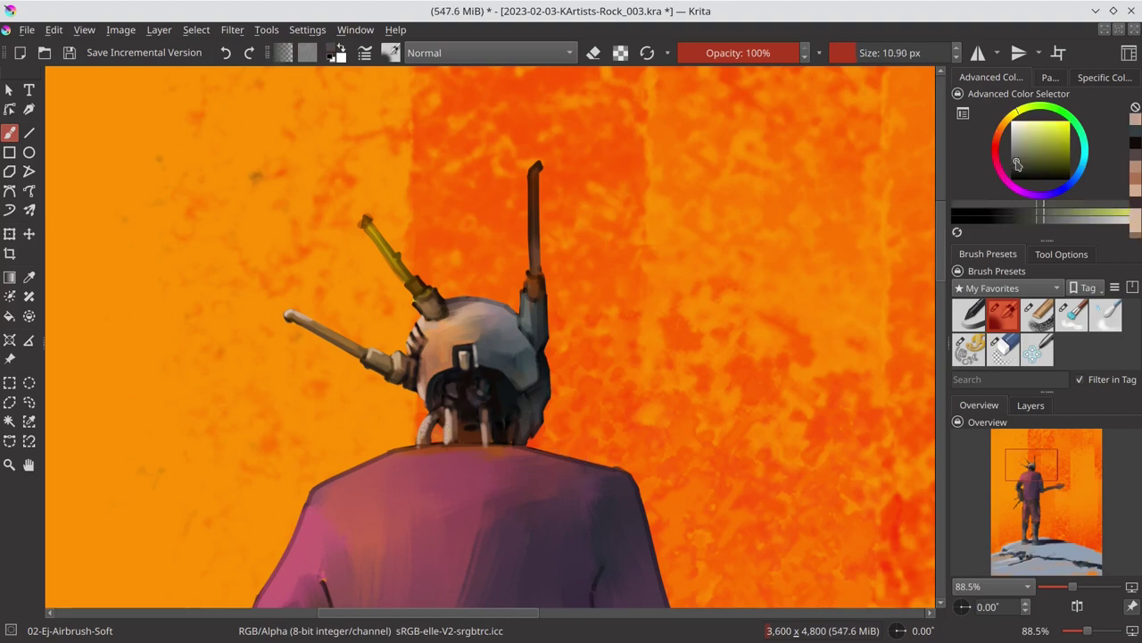
pyautogui.keyDown('ctrl'); pyautogui.click(520, 386); pyautogui.keyUp('ctrl')
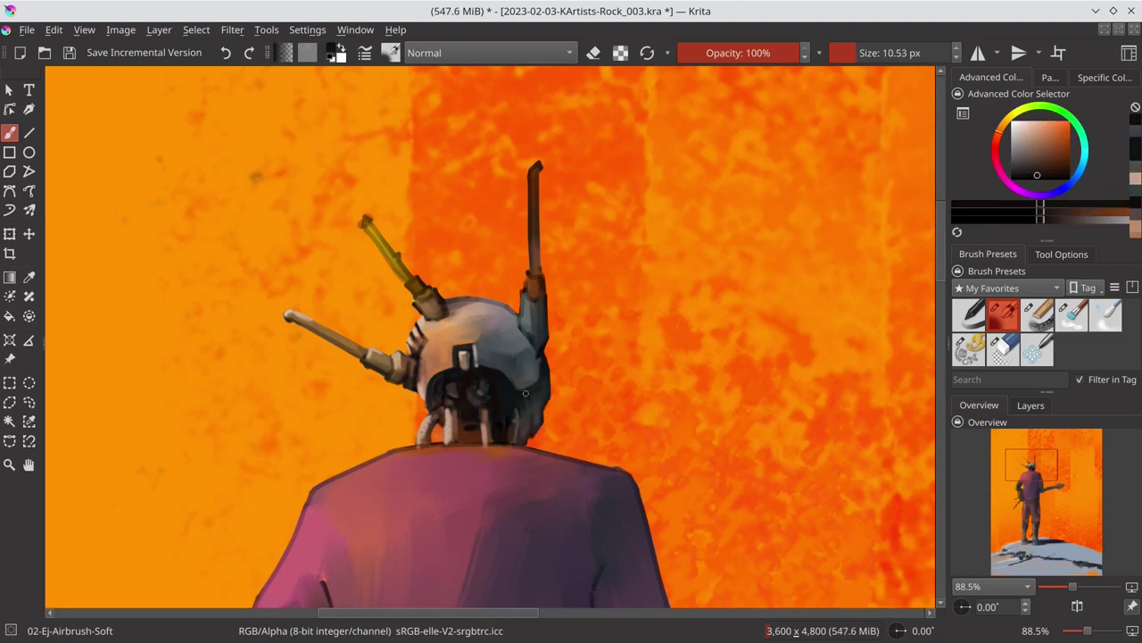
pyautogui.keyDown('ctrl'); pyautogui.click(546, 393); pyautogui.keyUp('ctrl')
pyautogui.moveTo(545, 392); pyautogui.dragTo(539, 425)
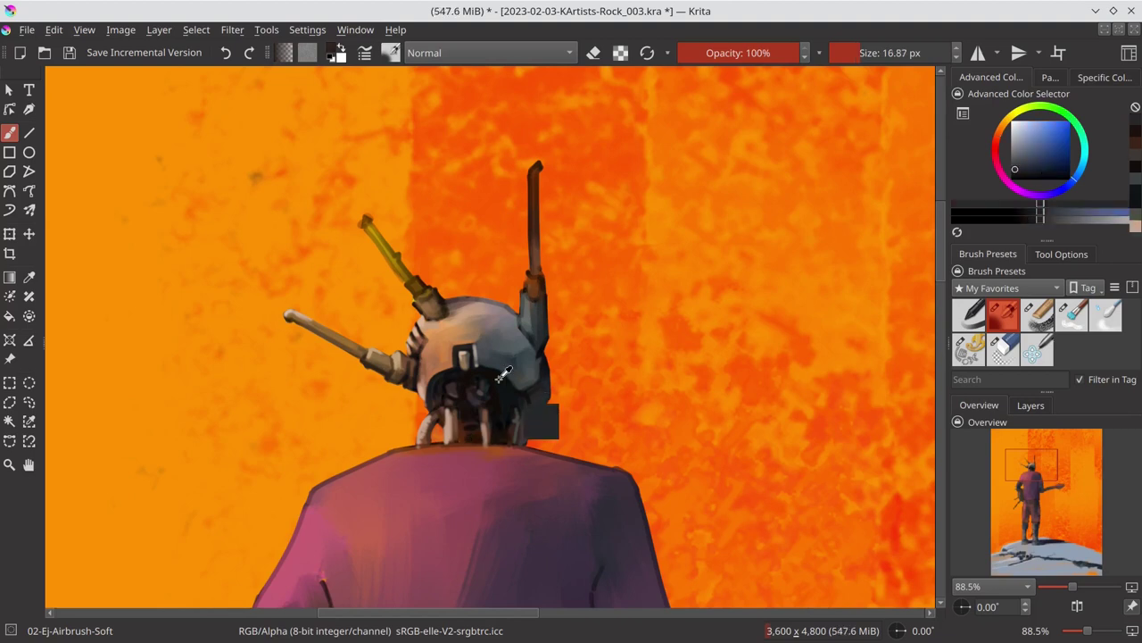
# Step: Sample light peach-tan and salmon tones, then save the painting
pyautogui.keyDown('ctrl'); pyautogui.click(563, 384); pyautogui.keyUp('ctrl')
pyautogui.keyDown('ctrl'); pyautogui.click(418, 307); pyautogui.keyUp('ctrl')
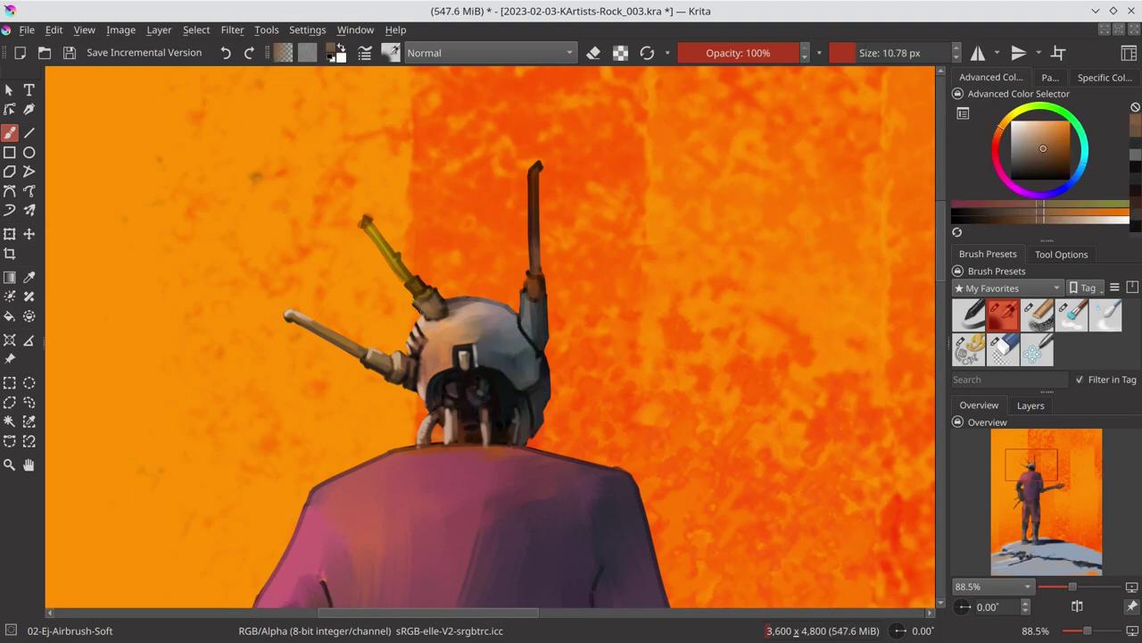
pyautogui.keyDown('ctrl'); pyautogui.click(418, 307); pyautogui.keyUp('ctrl')
pyautogui.keyDown('ctrl'); pyautogui.click(419, 307); pyautogui.keyUp('ctrl')
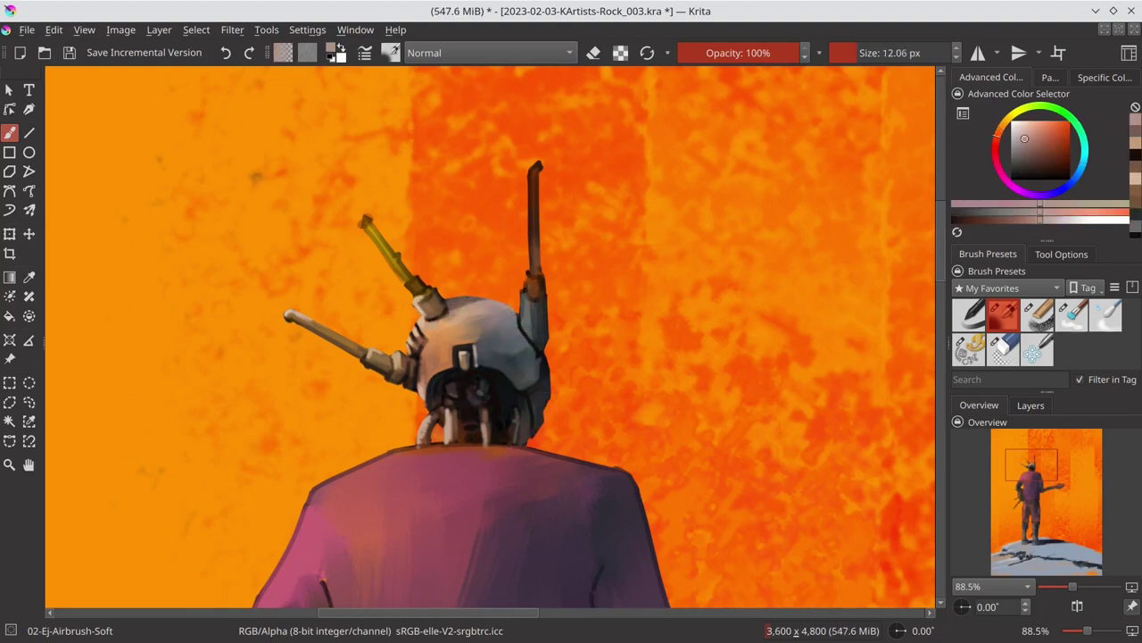
pyautogui.hotkey('ctrl', 's')
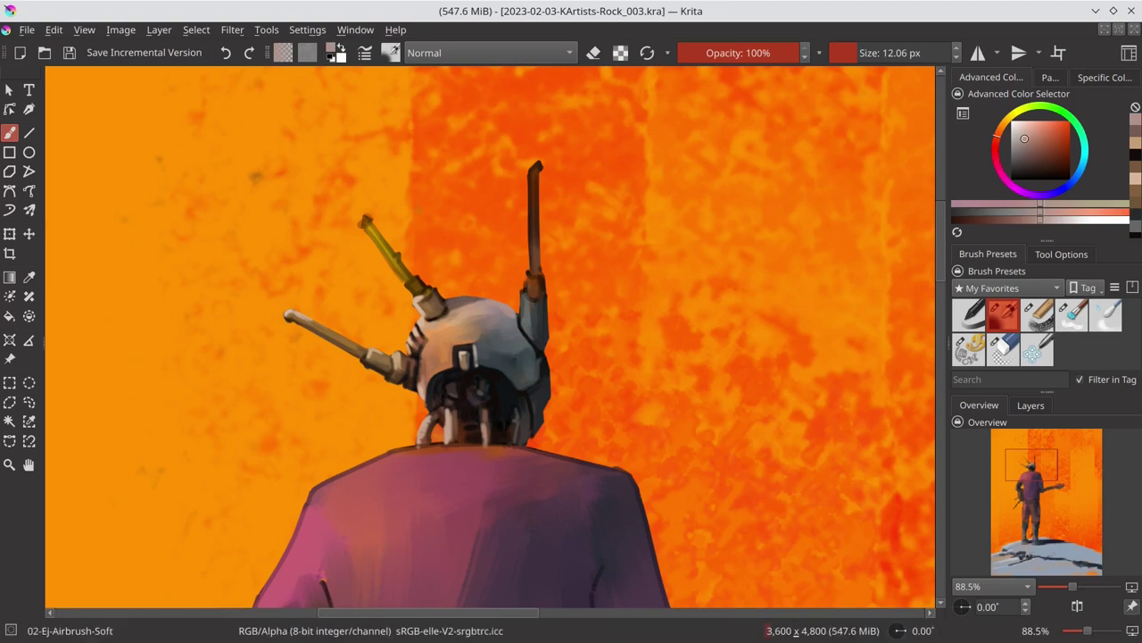
# Step: Sample a lighter salmon tone, save, and zoom out to see the full canvas
pyautogui.keyDown('ctrl'); pyautogui.click(419, 307); pyautogui.keyUp('ctrl')
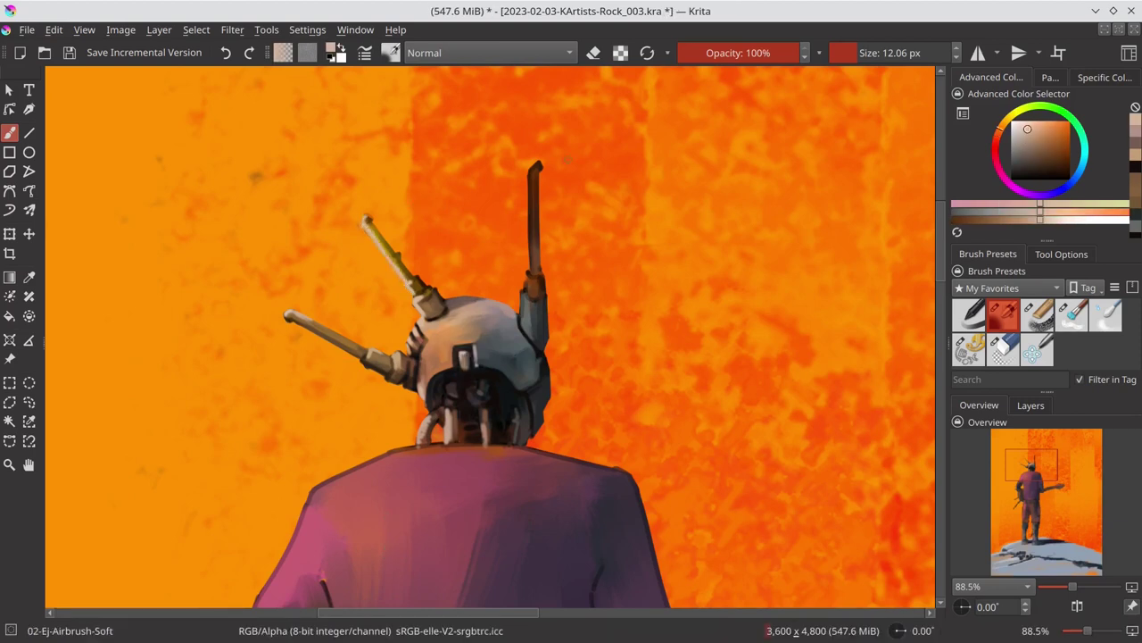
pyautogui.scroll(-3, 576, 193)
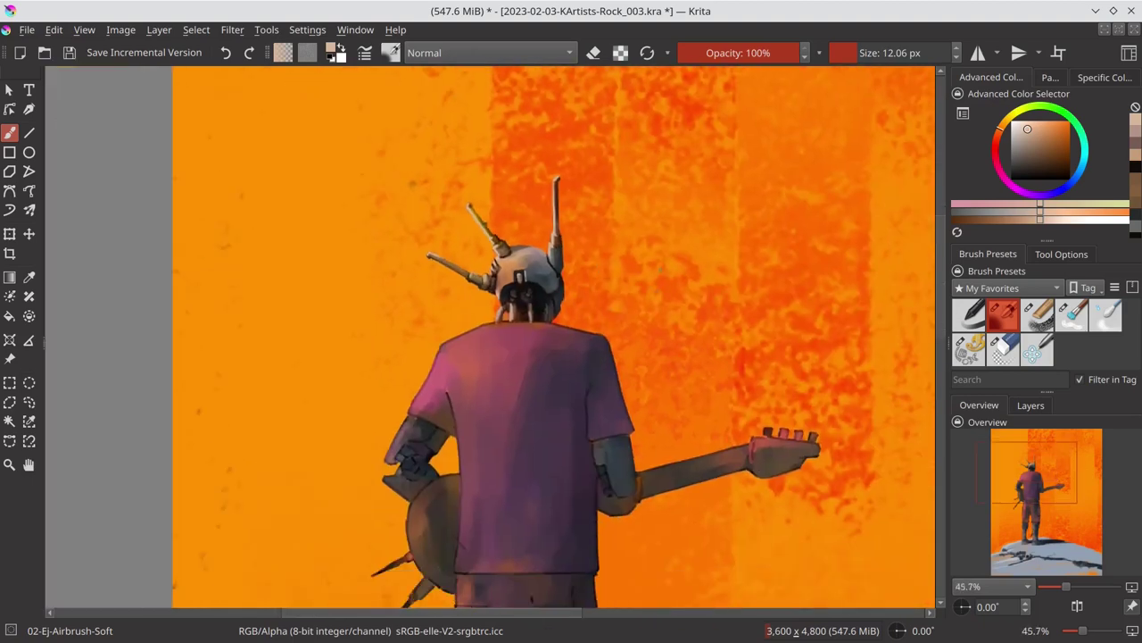
pyautogui.hotkey('ctrl', 's')
pyautogui.scroll(-3, 606, 386)
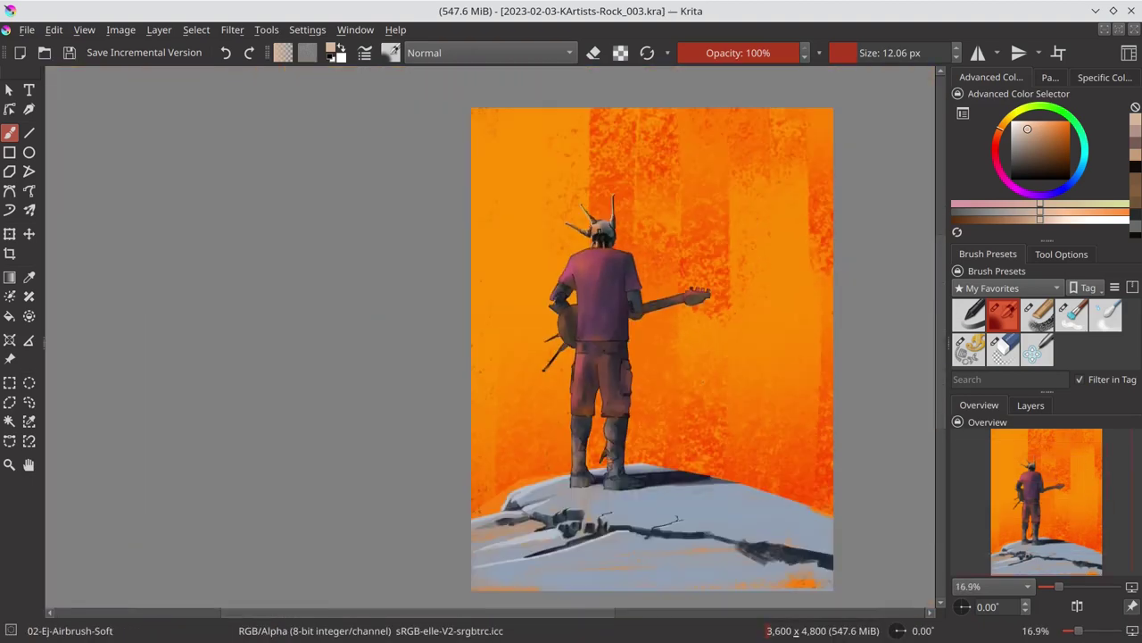
# Step: Show the layer list and add a Color Adjustment filter layer
pyautogui.click(1031, 405)
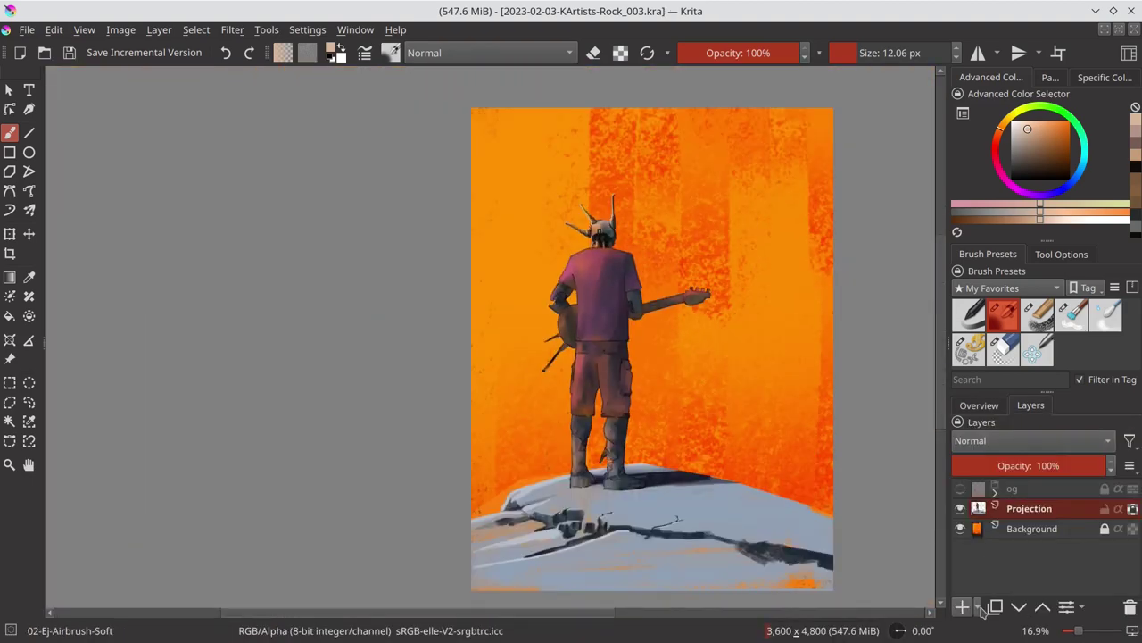
pyautogui.scroll(-1, 556, 407)
pyautogui.click(964, 607)
pyautogui.click(973, 449)
# Step: Bend the RGBA and Blue curves upward, confirm Filter Layer 11, and hide it
pyautogui.moveTo(952, 256); pyautogui.dragTo(947, 240)
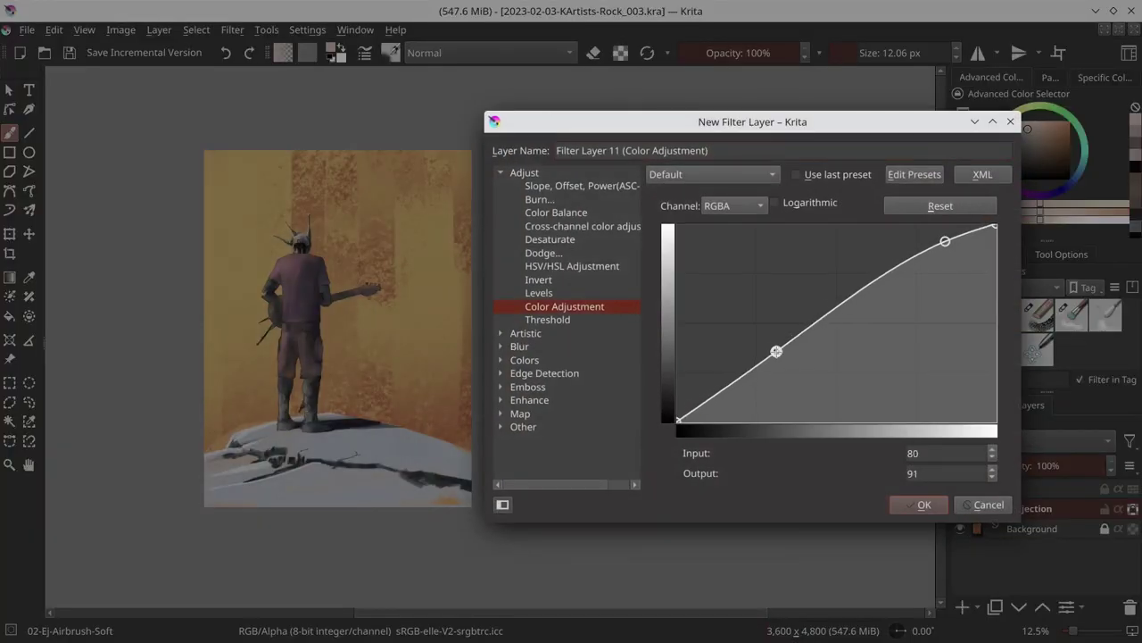
pyautogui.scroll(-1, 732, 205)
pyautogui.moveTo(774, 361)
pyautogui.mouseDown()
pyautogui.moveTo(775, 349)
pyautogui.moveTo(761, 357)
pyautogui.mouseUp()
pyautogui.scroll(-2, 732, 206)
pyautogui.moveTo(914, 298); pyautogui.dragTo(930, 259)
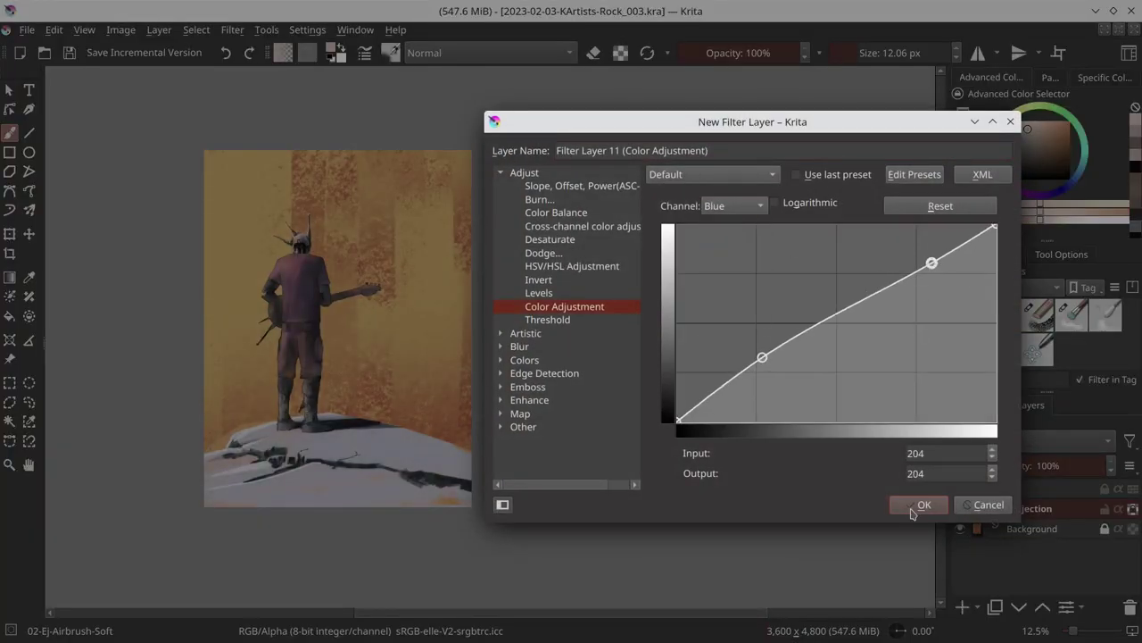
pyautogui.click(919, 505)
pyautogui.click(995, 406)
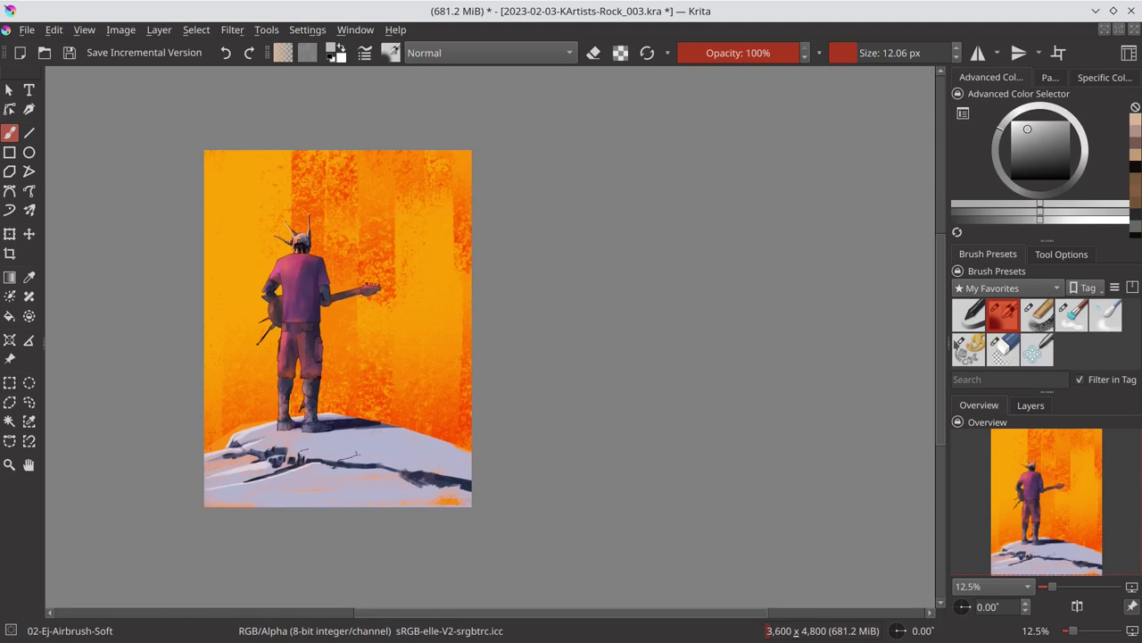
pyautogui.click(1031, 405)
# Step: Target the Projection layer, save, and cycle eraser and blending presets back to the soft airbrush
pyautogui.click(1029, 529)
pyautogui.press('e')
pyautogui.hotkey('ctrl', 's')
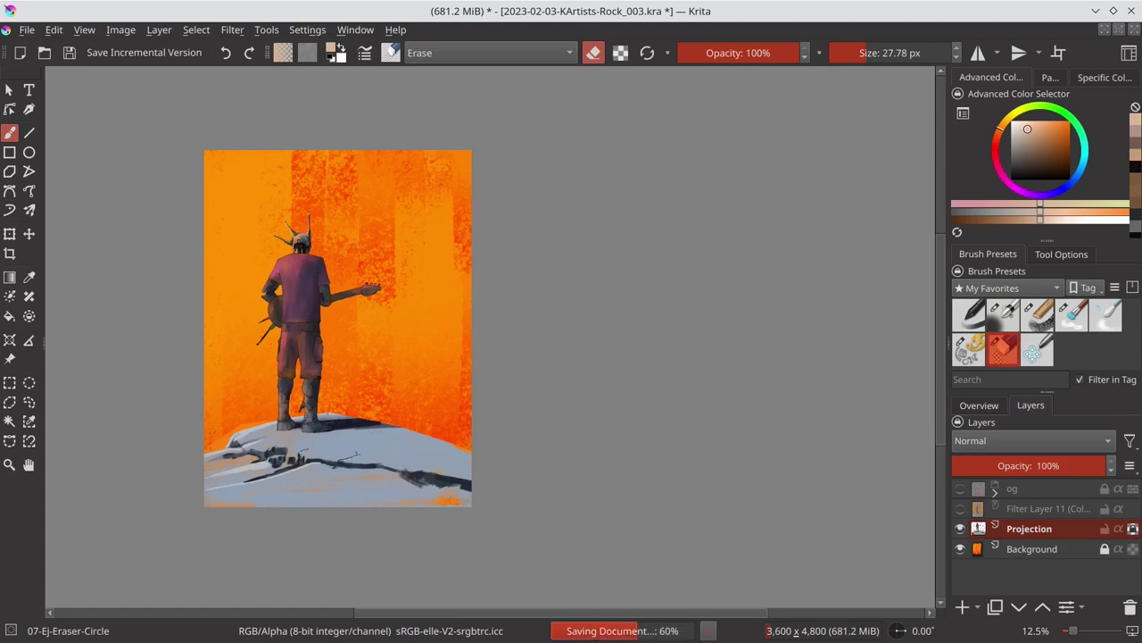
pyautogui.scroll(5, 294, 420)
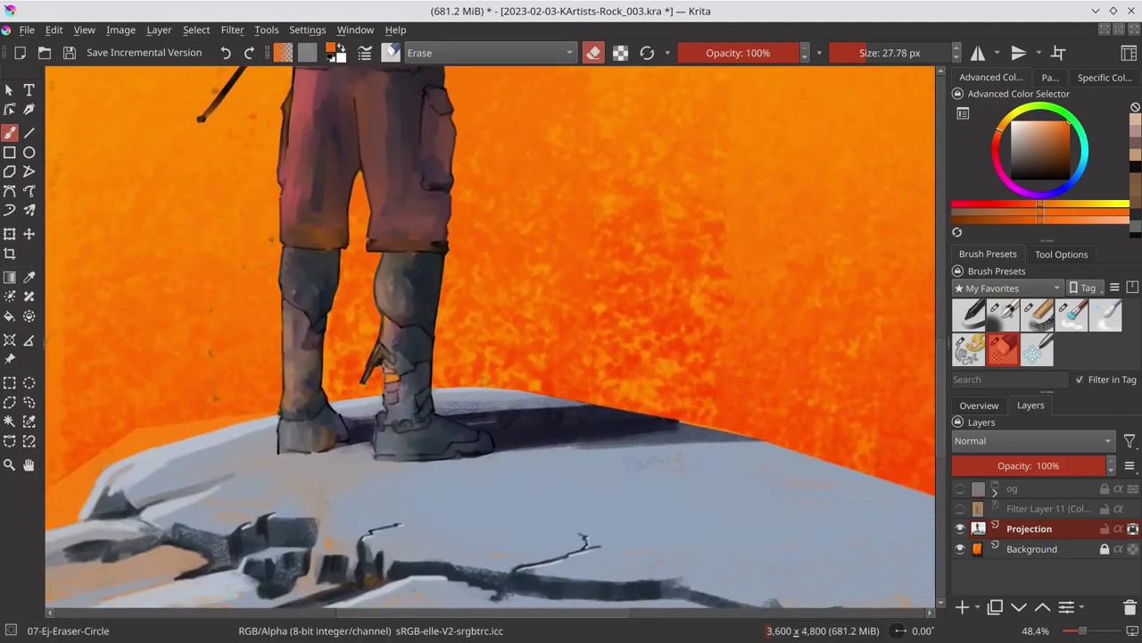
pyautogui.press('/')
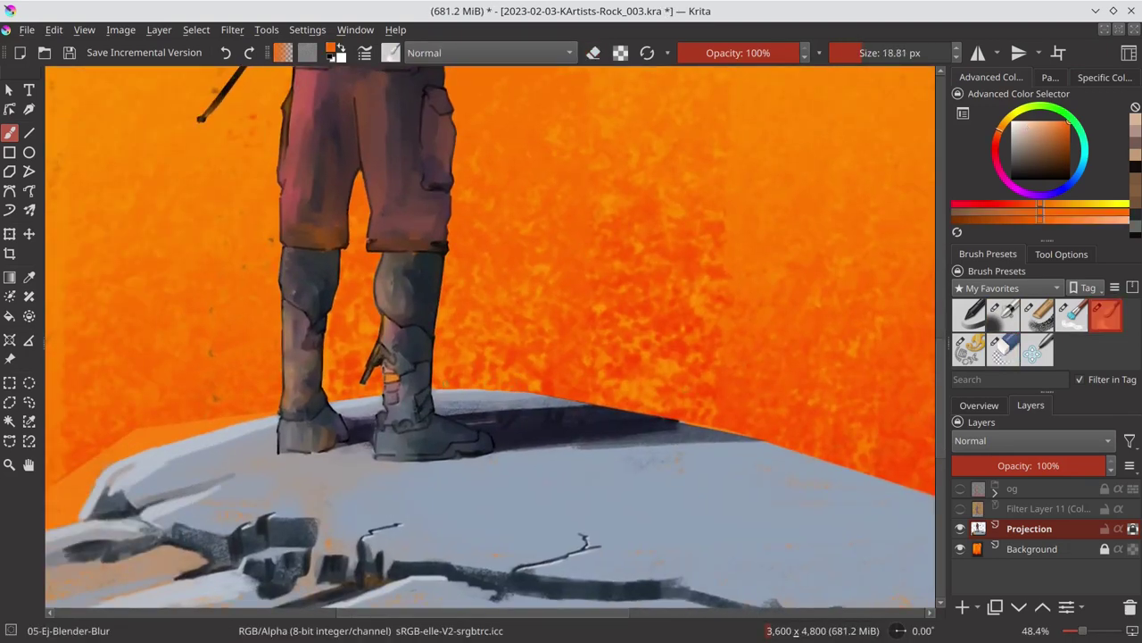
pyautogui.scroll(-5, 549, 370)
pyautogui.press('/')
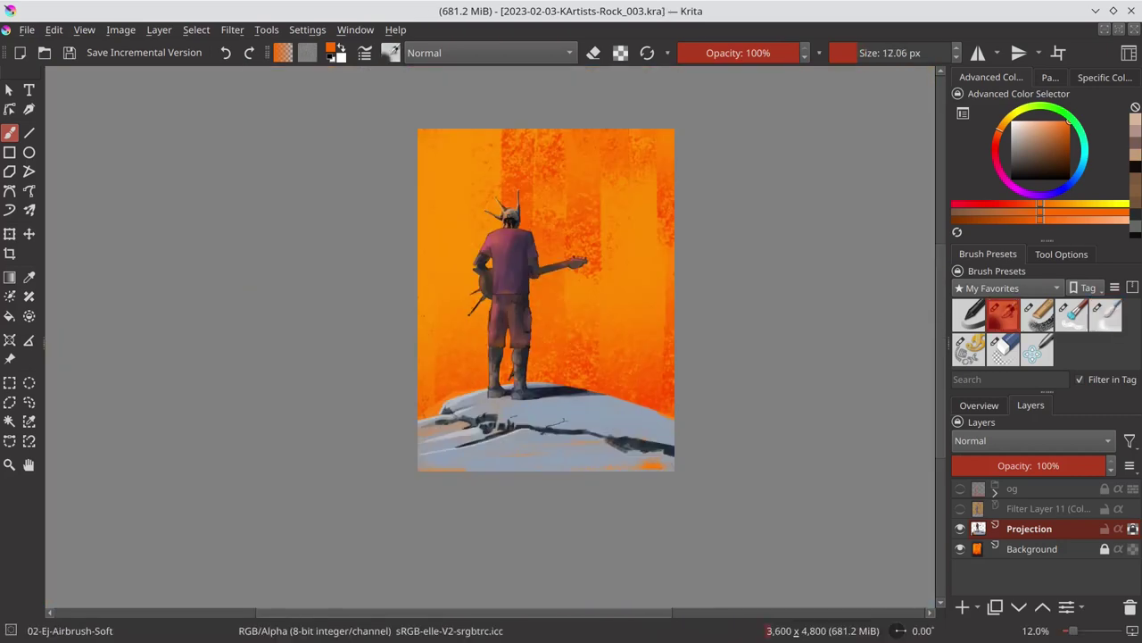
# Step: Lighten the top, upper-left and left edge of the pink shirt with pink airbrush strokes
pyautogui.scroll(7, 430, 314)
pyautogui.keyDown('ctrl'); pyautogui.click(416, 303); pyautogui.keyUp('ctrl')
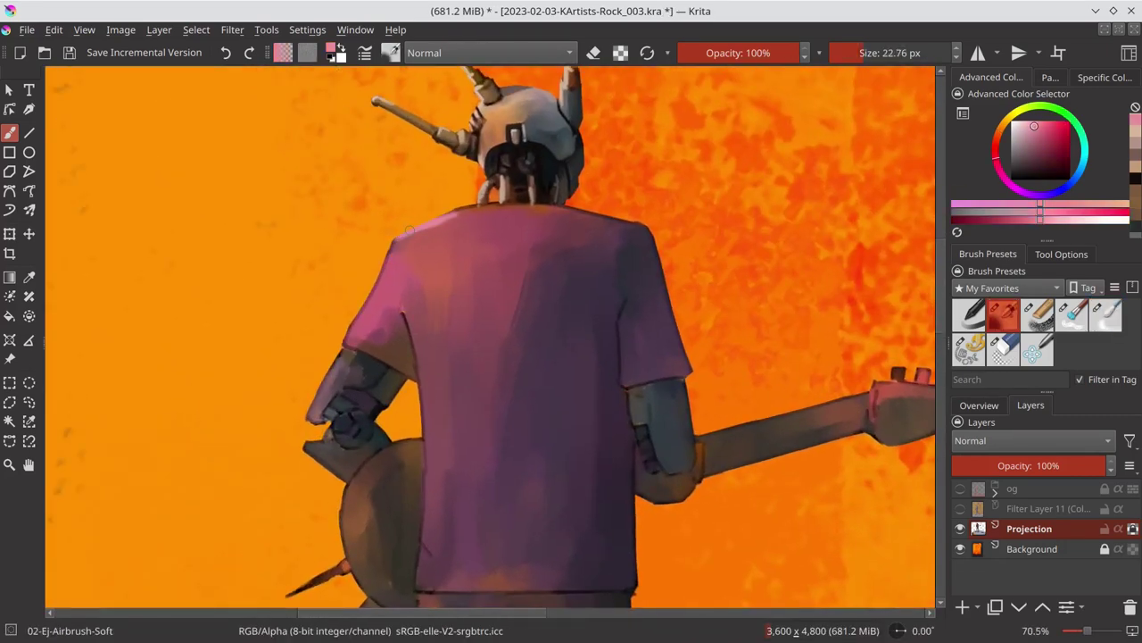
pyautogui.keyDown('ctrl'); pyautogui.click(400, 339); pyautogui.keyUp('ctrl')
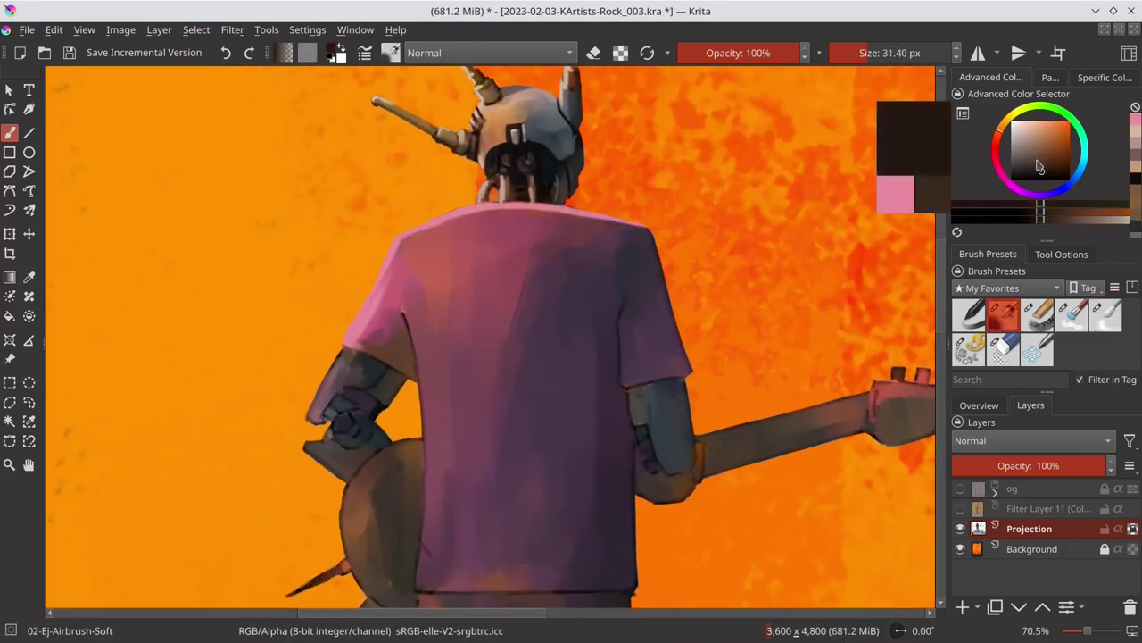
pyautogui.keyDown('ctrl'); pyautogui.click(400, 339); pyautogui.keyUp('ctrl')
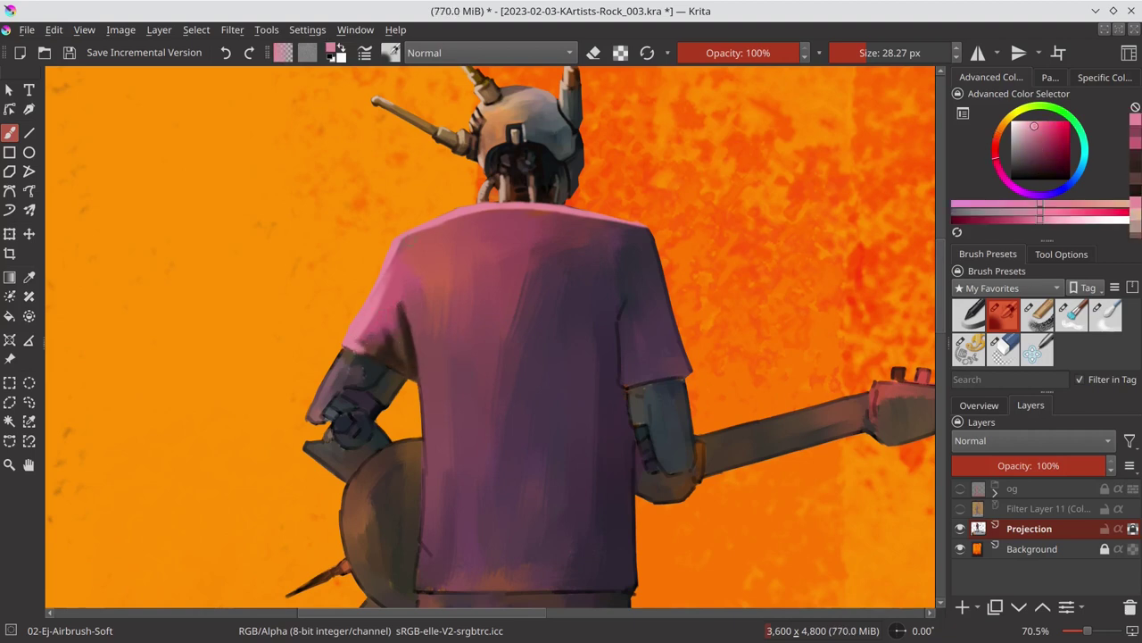
pyautogui.moveTo(397, 277)
pyautogui.mouseDown()
pyautogui.moveTo(580, 219)
pyautogui.moveTo(428, 321)
pyautogui.moveTo(426, 560)
pyautogui.mouseUp()
pyautogui.click(979, 405)
pyautogui.keyDown('ctrl'); pyautogui.click(523, 339); pyautogui.keyUp('ctrl')
pyautogui.keyDown('ctrl'); pyautogui.click(421, 453); pyautogui.keyUp('ctrl')
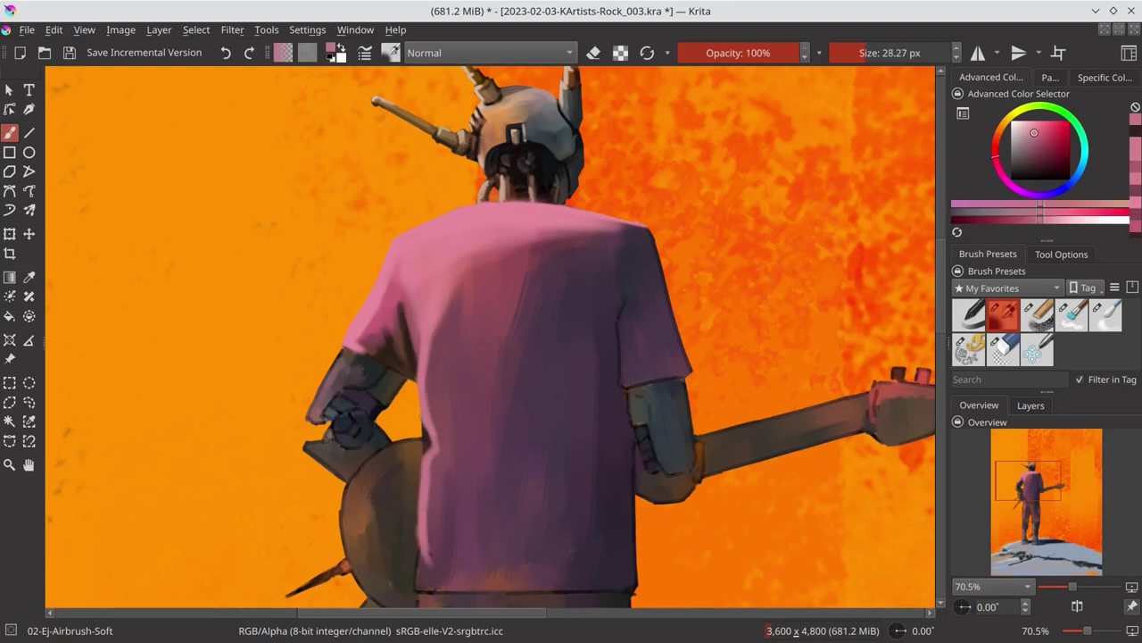
pyautogui.moveTo(482, 340); pyautogui.dragTo(455, 254)
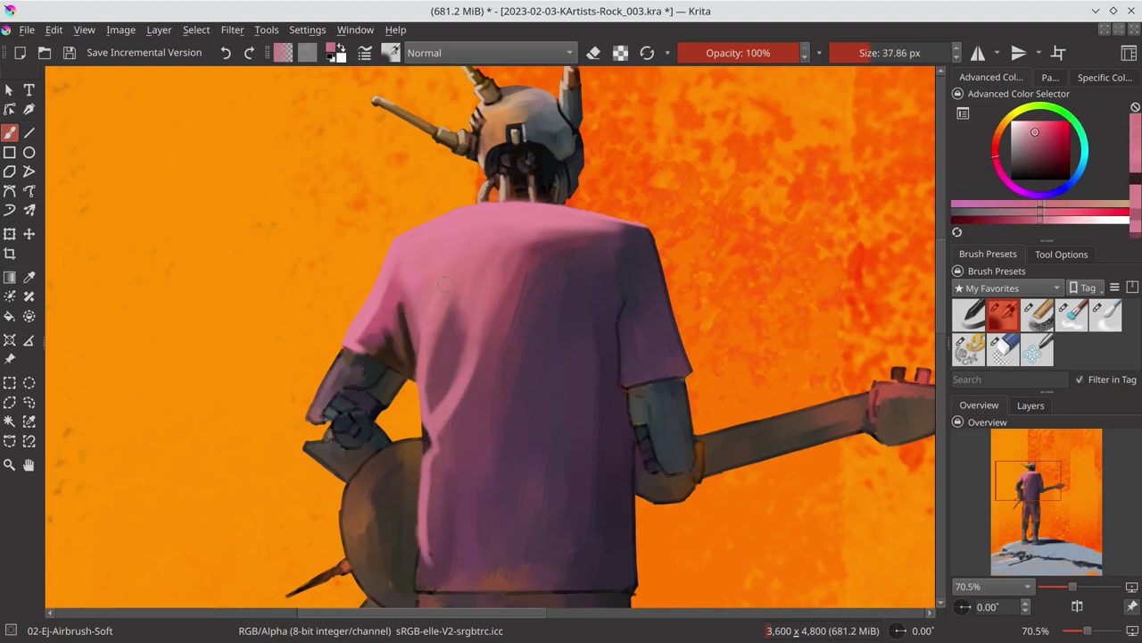
pyautogui.moveTo(526, 250)
pyautogui.mouseDown()
pyautogui.moveTo(499, 357)
pyautogui.moveTo(633, 233)
pyautogui.mouseUp()
pyautogui.keyDown('ctrl'); pyautogui.click(454, 398); pyautogui.keyUp('ctrl')
pyautogui.moveTo(442, 437)
pyautogui.mouseDown()
pyautogui.moveTo(410, 507)
pyautogui.moveTo(509, 455)
pyautogui.mouseUp()
# Step: Add a lighter vertical stroke and darken the shirt's right edge and hem
pyautogui.keyDown('ctrl'); pyautogui.click(473, 338); pyautogui.keyUp('ctrl')
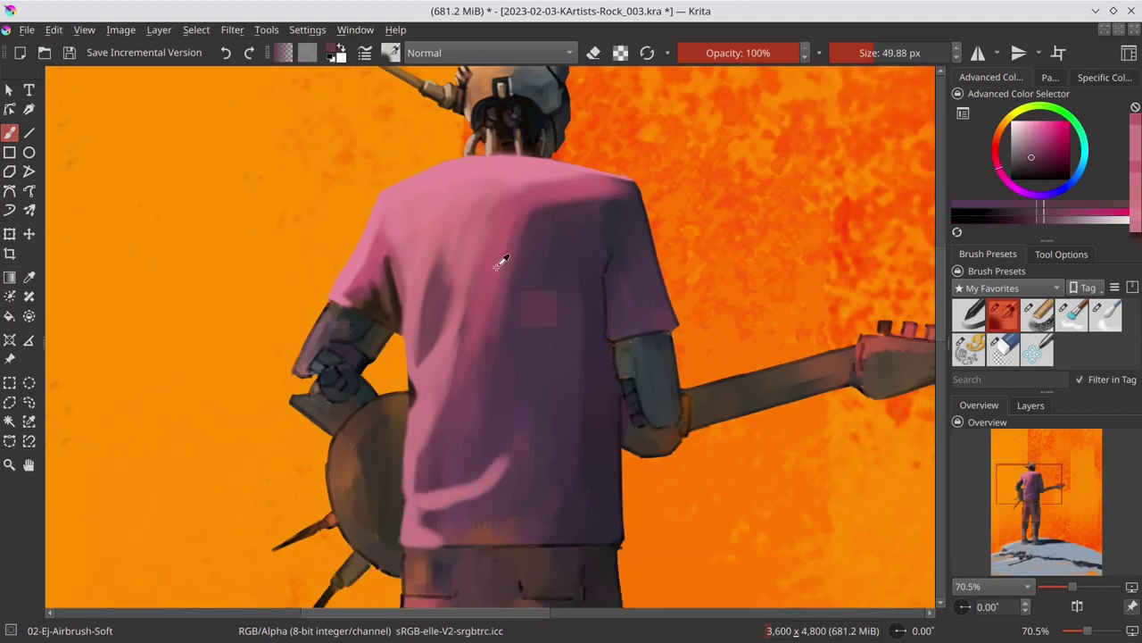
pyautogui.moveTo(554, 317); pyautogui.dragTo(552, 518)
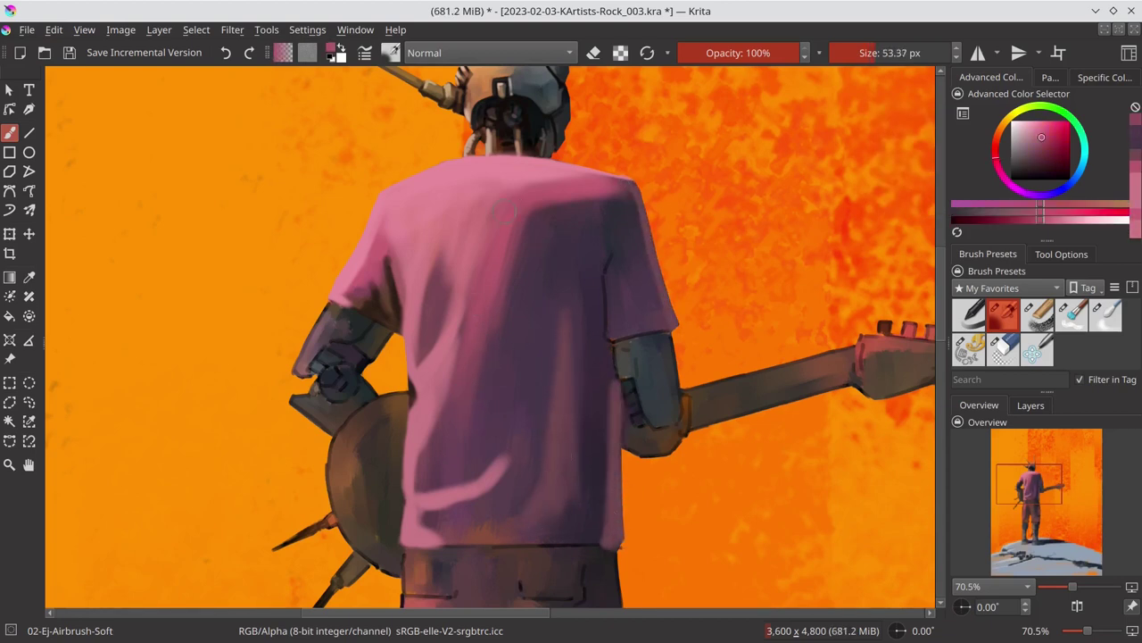
pyautogui.keyDown('ctrl'); pyautogui.click(403, 299); pyautogui.keyUp('ctrl')
pyautogui.keyDown('ctrl'); pyautogui.click(449, 456); pyautogui.keyUp('ctrl')
pyautogui.keyDown('ctrl'); pyautogui.click(600, 270); pyautogui.keyUp('ctrl')
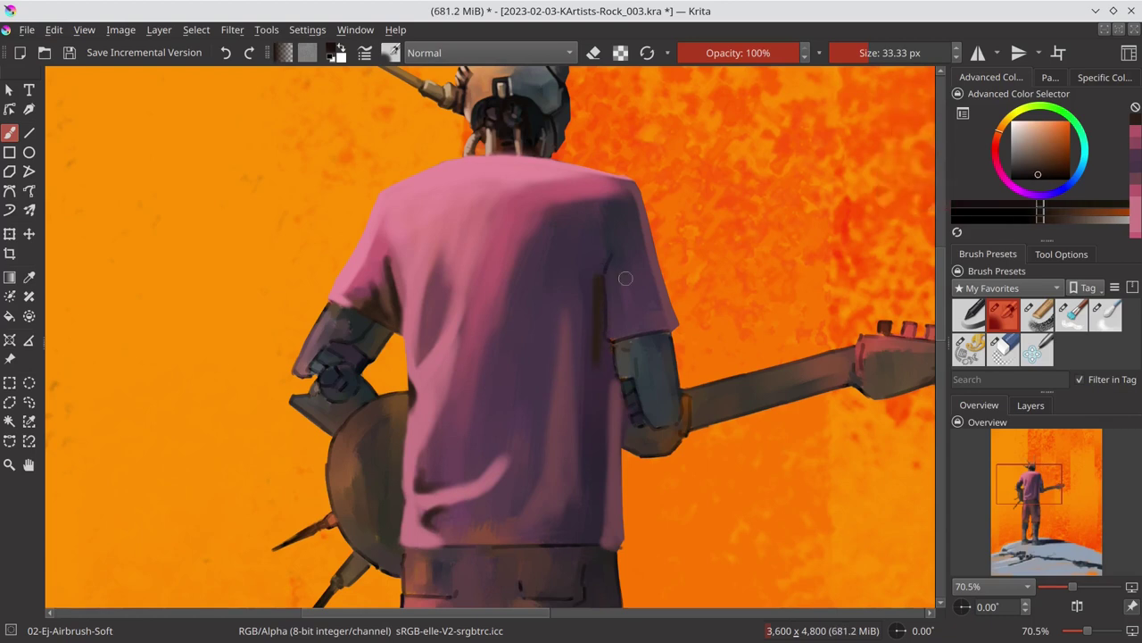
pyautogui.moveTo(607, 259)
pyautogui.mouseDown()
pyautogui.moveTo(598, 461)
pyautogui.moveTo(474, 543)
pyautogui.mouseUp()
# Step: Sample dark purples and near-black brown, then paint a dark stroke along the hem
pyautogui.keyDown('ctrl'); pyautogui.click(651, 269); pyautogui.keyUp('ctrl')
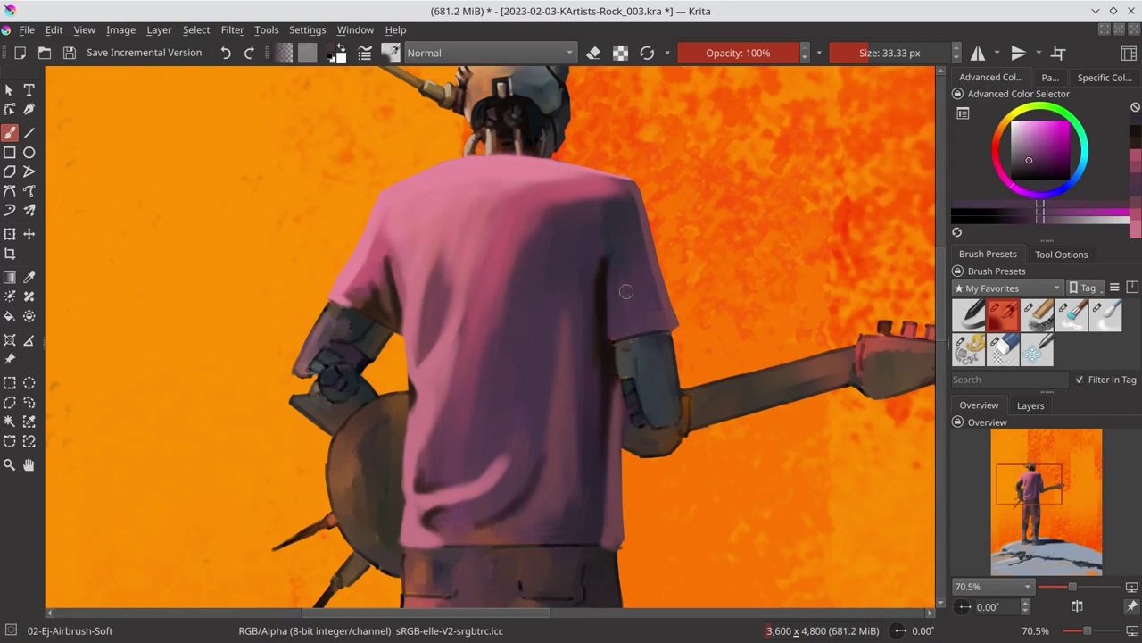
pyautogui.keyDown('ctrl'); pyautogui.click(449, 420); pyautogui.keyUp('ctrl')
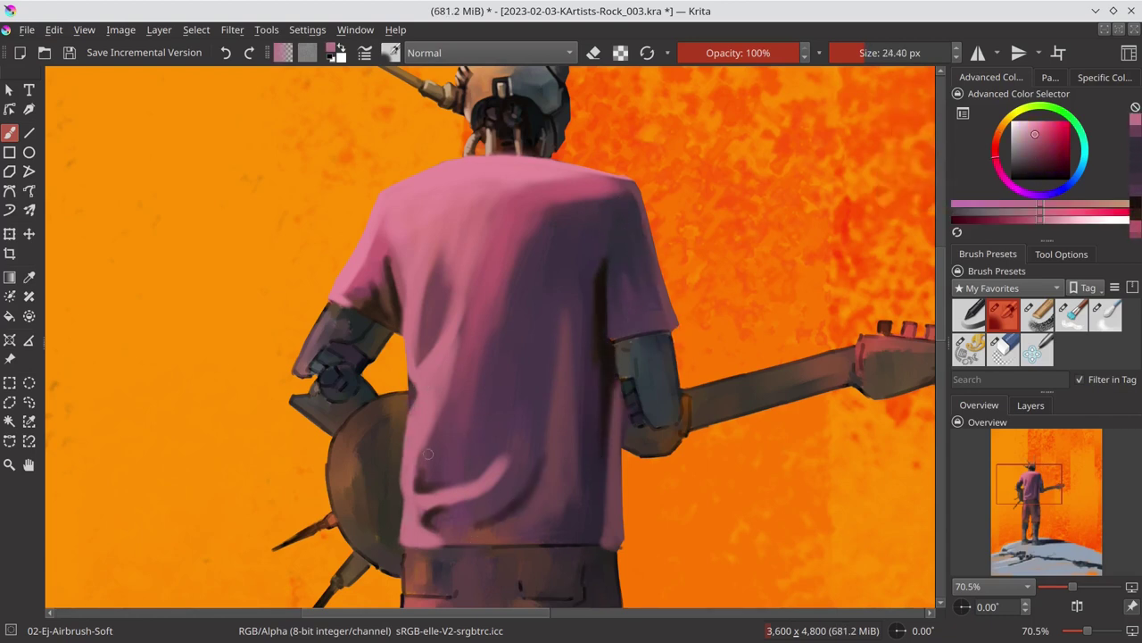
pyautogui.keyDown('ctrl'); pyautogui.click(449, 530); pyautogui.keyUp('ctrl')
pyautogui.keyDown('ctrl'); pyautogui.click(639, 362); pyautogui.keyUp('ctrl')
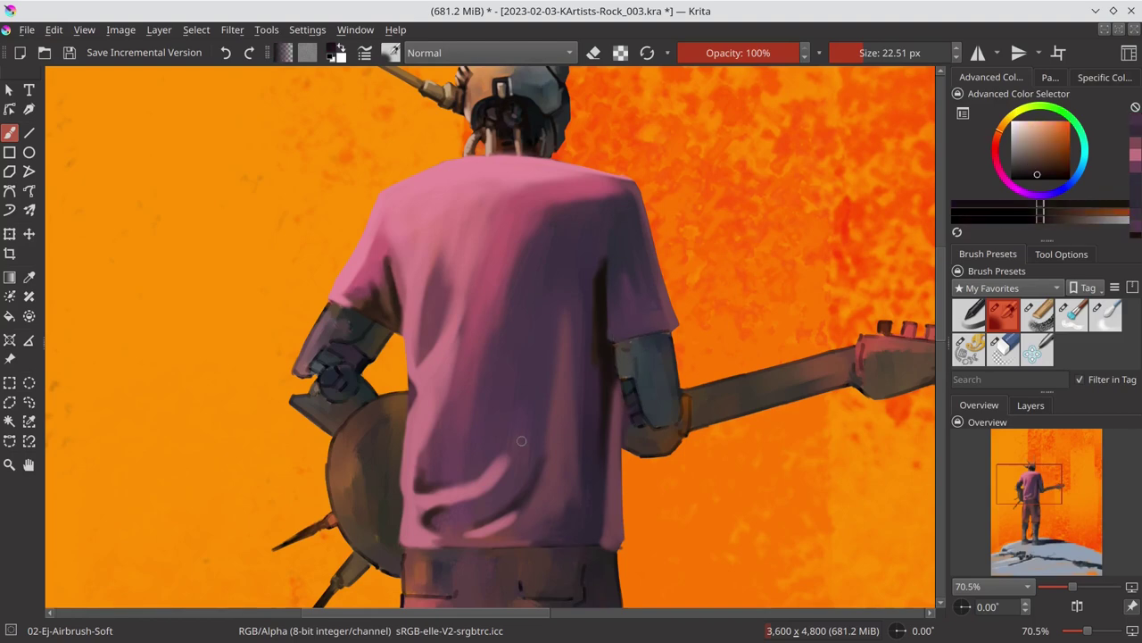
pyautogui.press('[')
pyautogui.moveTo(406, 550); pyautogui.dragTo(618, 546)
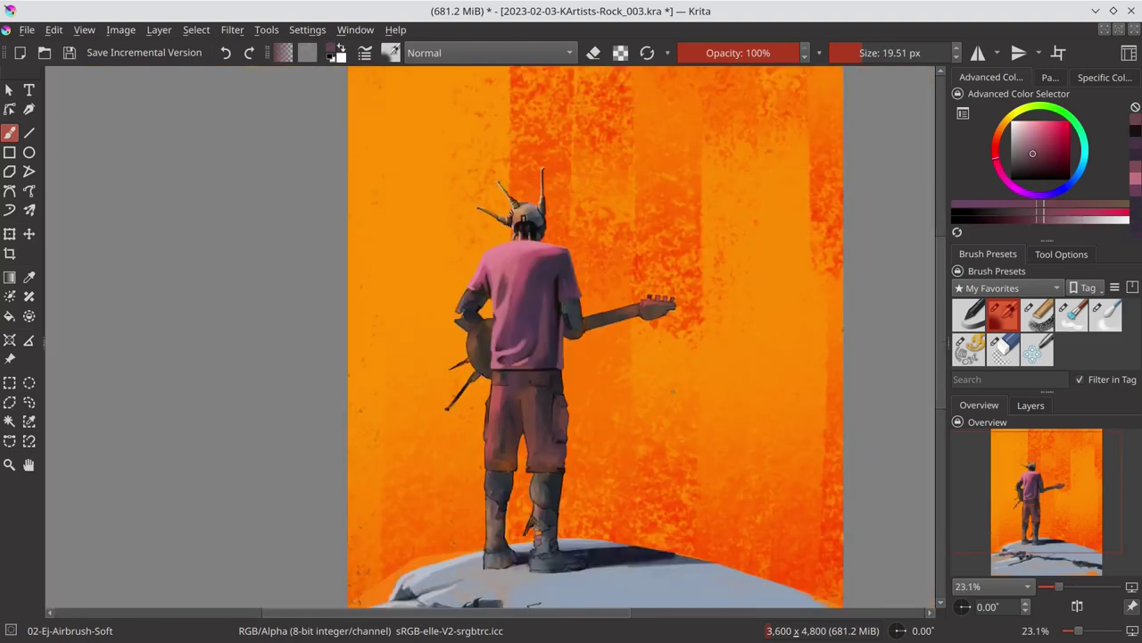
# Step: Save, then use Mirror View in the Overview docker to flip the canvas
pyautogui.scroll(5, 547, 311)
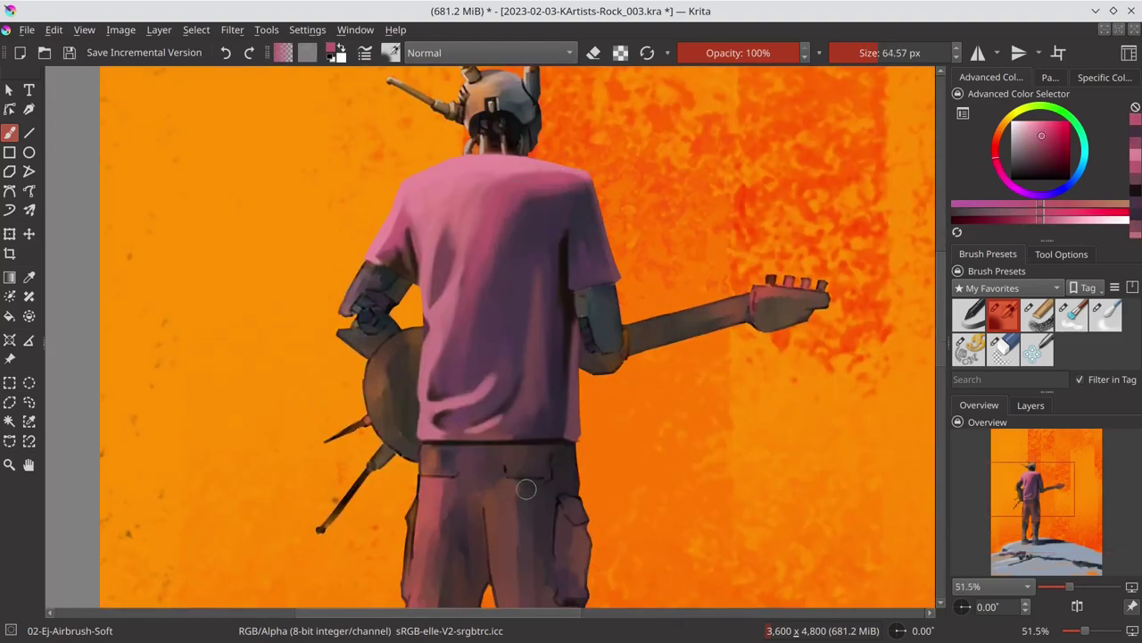
pyautogui.scroll(-7, 526, 489)
pyautogui.hotkey('ctrl', 's')
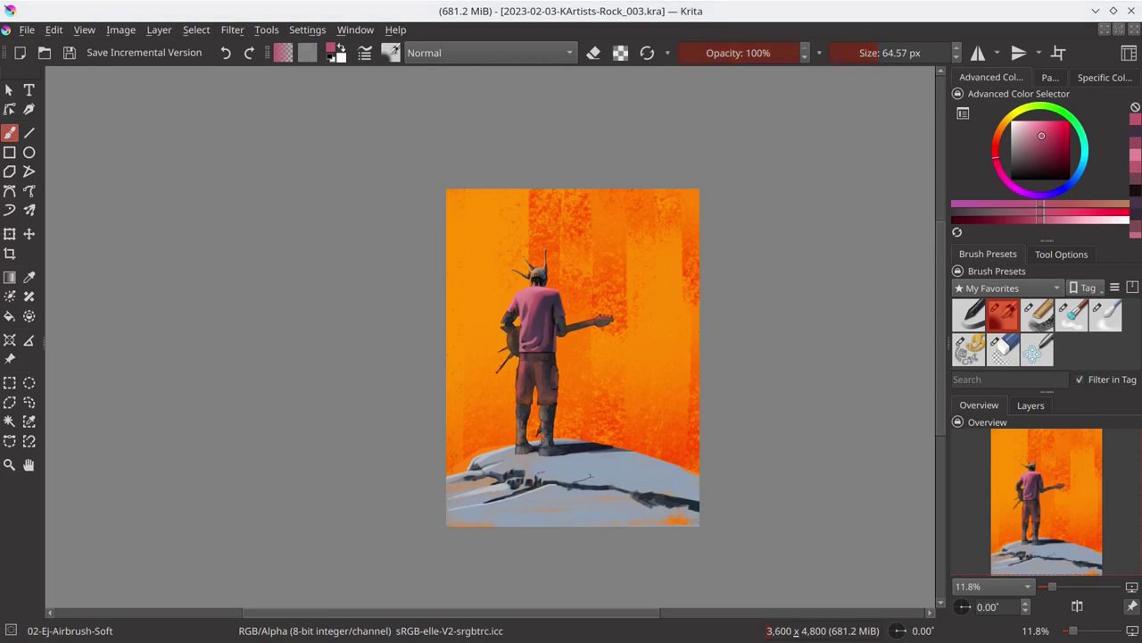
pyautogui.click(1077, 607)
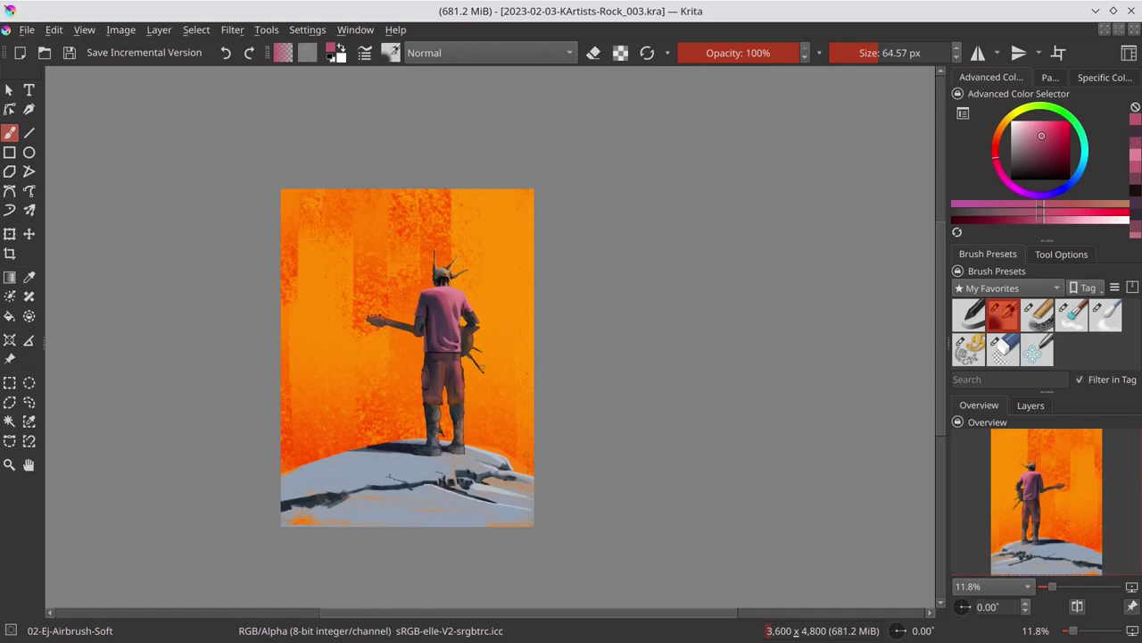
# Step: Shade the robot's forearm with dark blue-grey and tan, using a brush of about 9 px
pyautogui.scroll(5, 449, 343)
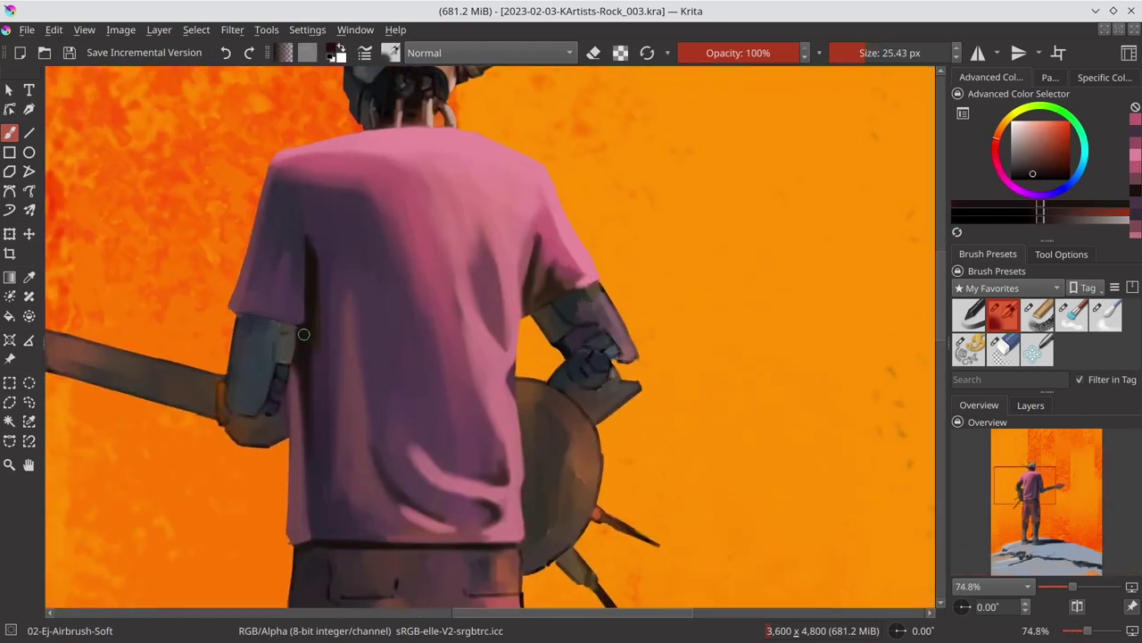
pyautogui.moveTo(313, 357)
pyautogui.mouseDown()
pyautogui.moveTo(286, 468)
pyautogui.moveTo(268, 446)
pyautogui.mouseUp()
pyautogui.keyDown('ctrl'); pyautogui.click(299, 393); pyautogui.keyUp('ctrl')
pyautogui.click(1031, 179)
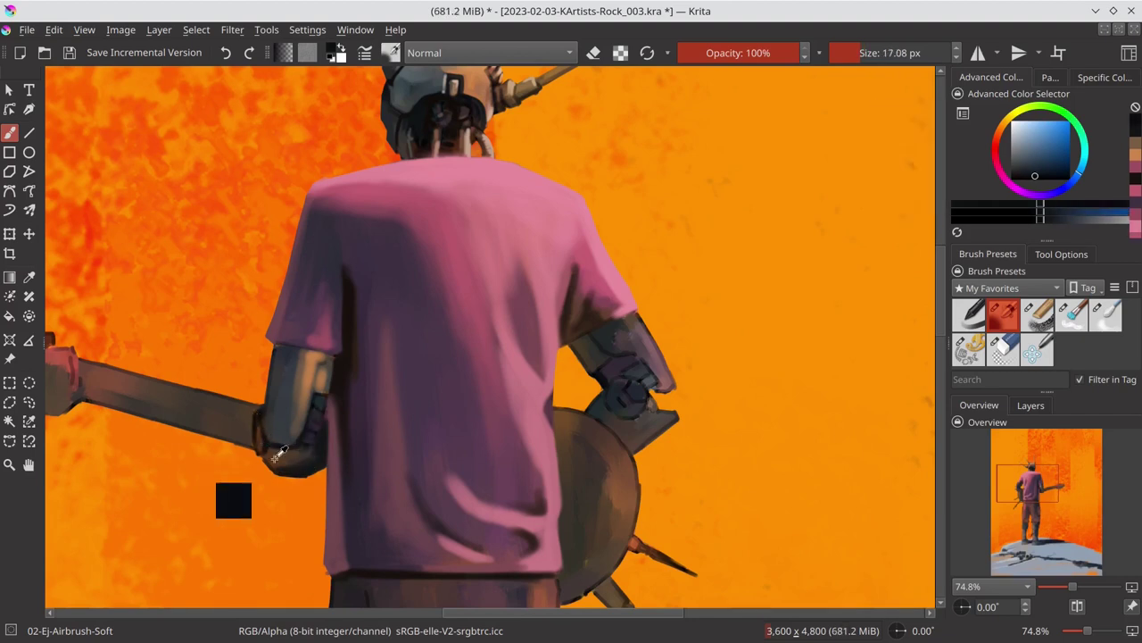
pyautogui.keyDown('ctrl'); pyautogui.click(256, 425); pyautogui.keyUp('ctrl')
pyautogui.keyDown('ctrl'); pyautogui.click(291, 436); pyautogui.keyUp('ctrl')
pyautogui.keyDown('ctrl'); pyautogui.click(272, 393); pyautogui.keyUp('ctrl')
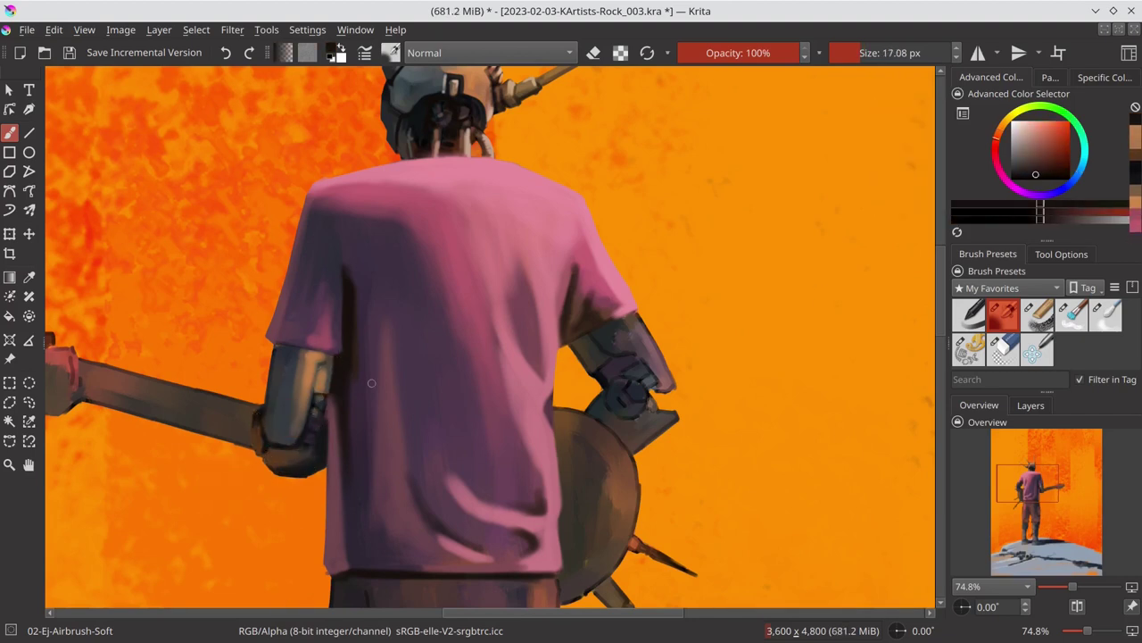
pyautogui.press('[')
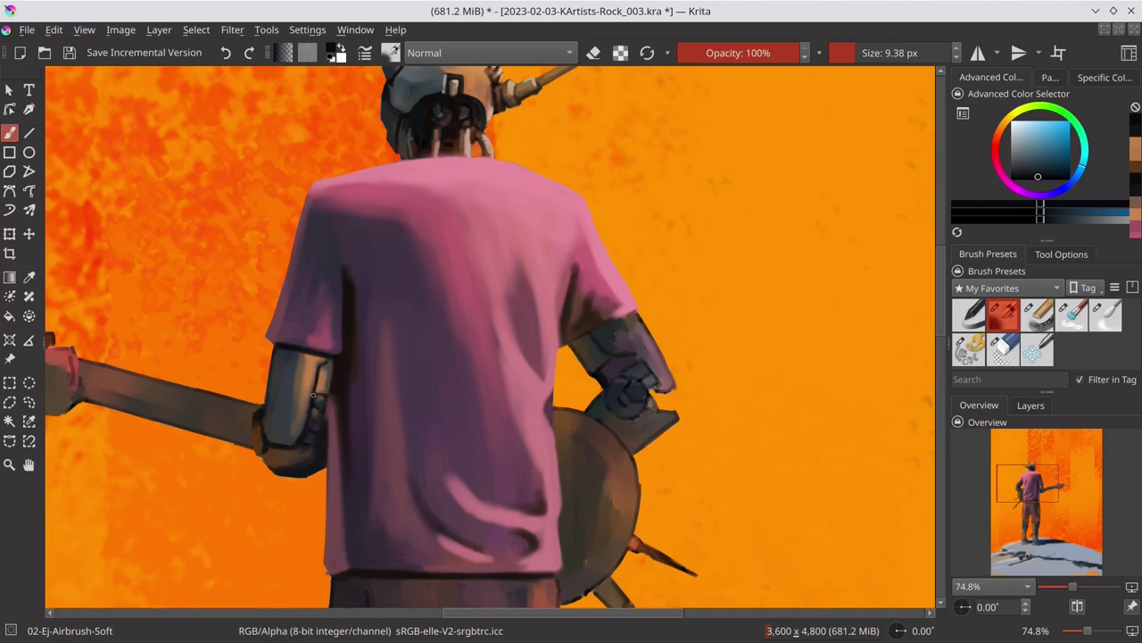
pyautogui.keyDown('ctrl'); pyautogui.click(304, 415); pyautogui.keyUp('ctrl')
pyautogui.moveTo(286, 424); pyautogui.dragTo(315, 410)
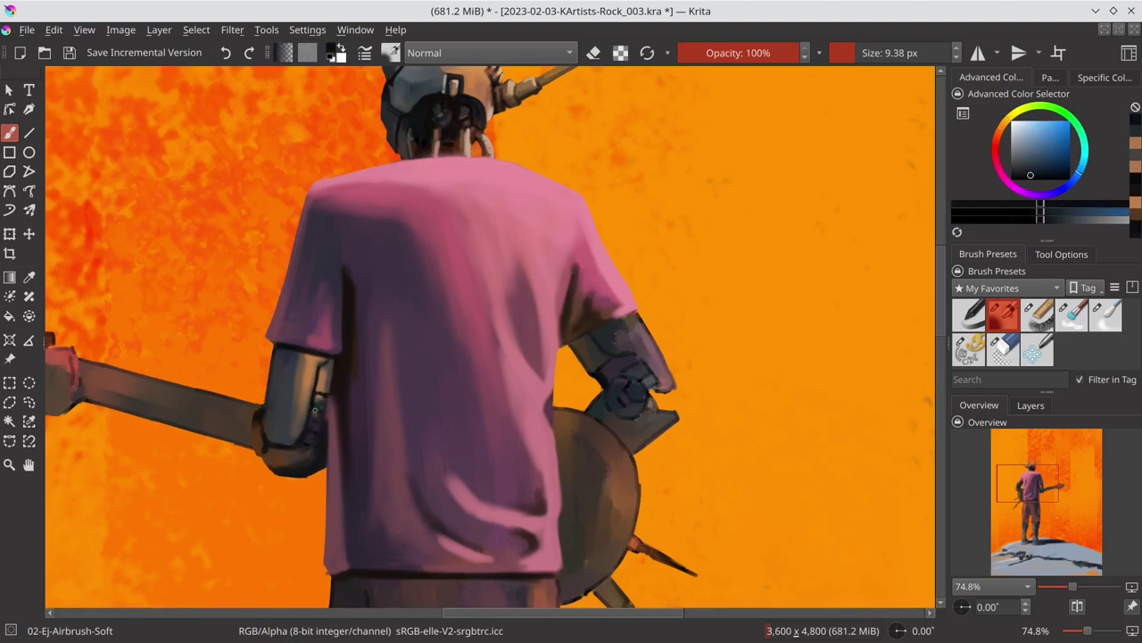
# Step: Sample arm and muted pink-purple shirt tones, adjust brush size, and save
pyautogui.keyDown('ctrl'); pyautogui.click(315, 411); pyautogui.keyUp('ctrl')
pyautogui.press(']')
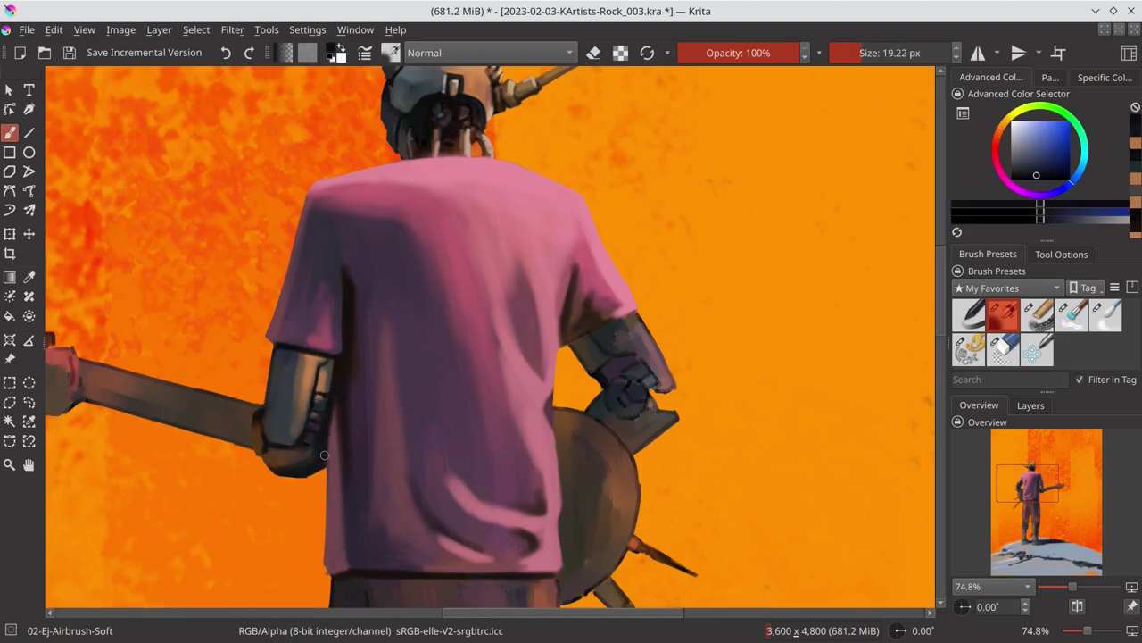
pyautogui.scroll(-5, 446, 339)
pyautogui.scroll(4, 266, 301)
pyautogui.press(']')
pyautogui.press(']')
pyautogui.press(']')
pyautogui.keyDown('ctrl'); pyautogui.click(266, 301); pyautogui.keyUp('ctrl')
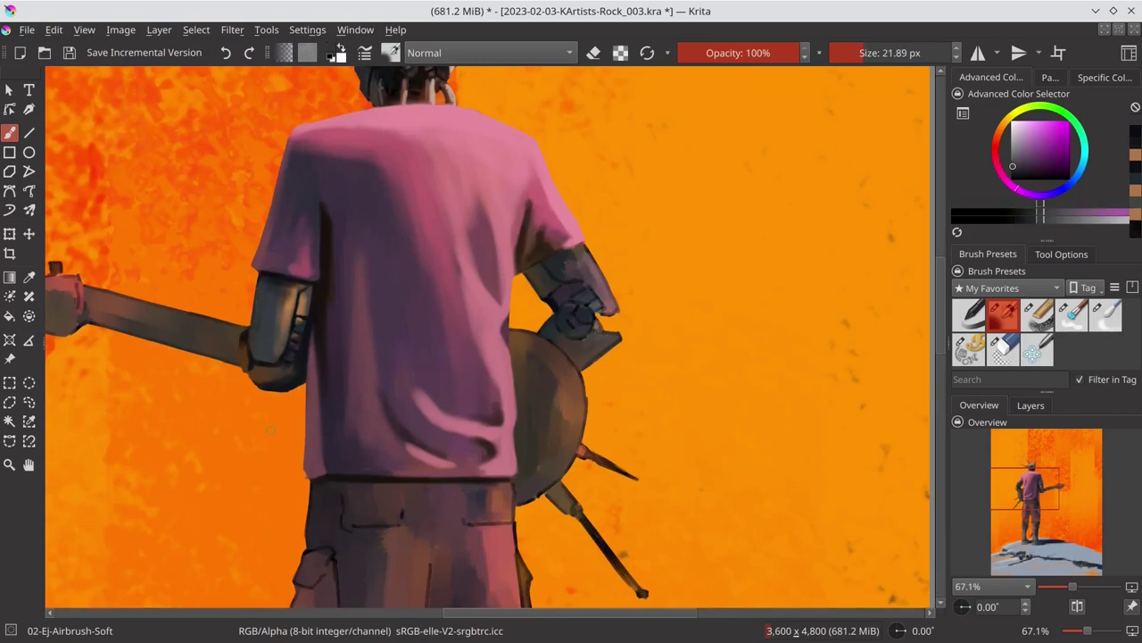
pyautogui.scroll(-5, 266, 301)
pyautogui.press('[')
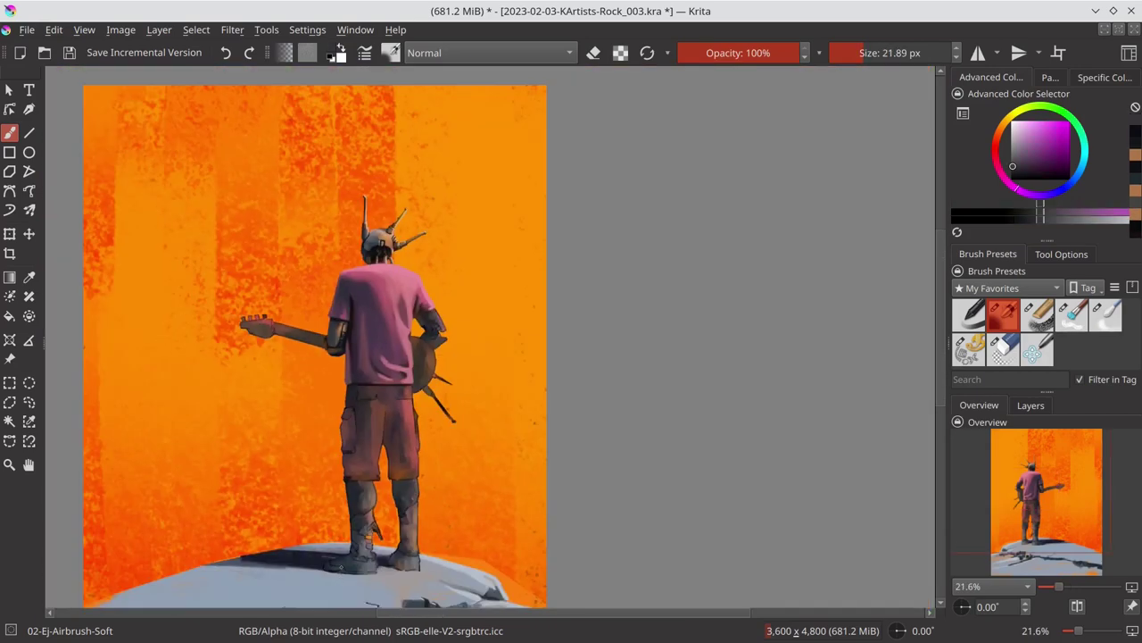
pyautogui.hotkey('ctrl', 's')
# Step: Tilt the canvas about 43 degrees and sample browns, pinkish red and near-black blue with a smaller brush
pyautogui.moveTo(339, 566); pyautogui.dragTo(517, 354)
pyautogui.scroll(5, 417, 354)
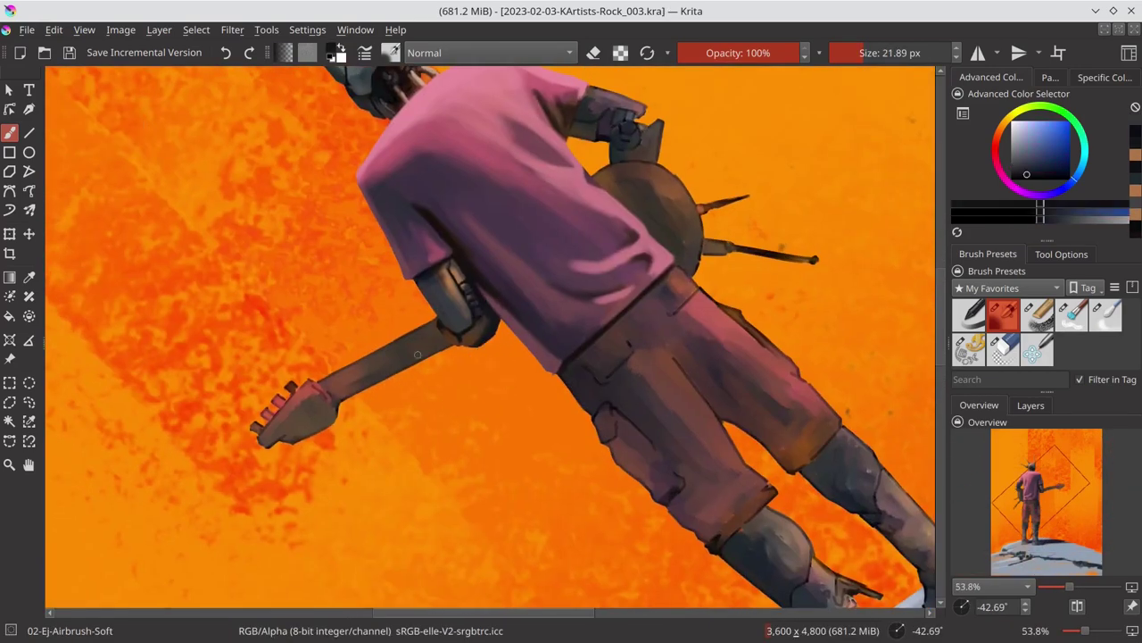
pyautogui.keyDown('ctrl'); pyautogui.click(416, 354); pyautogui.keyUp('ctrl')
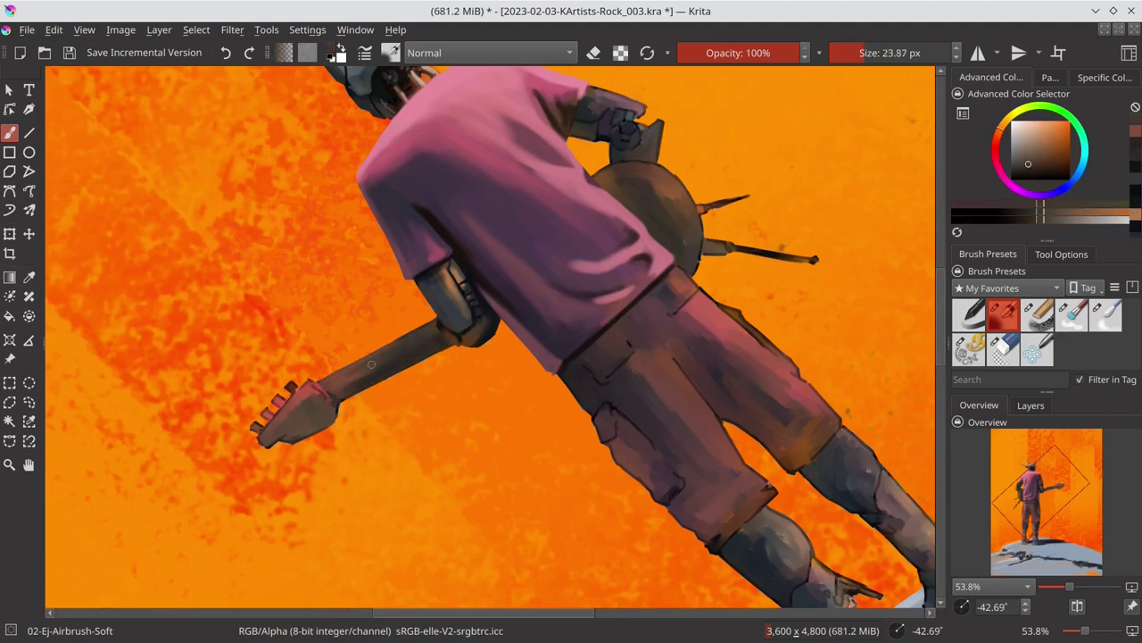
pyautogui.keyDown('ctrl'); pyautogui.click(314, 391); pyautogui.keyUp('ctrl')
pyautogui.press('[')
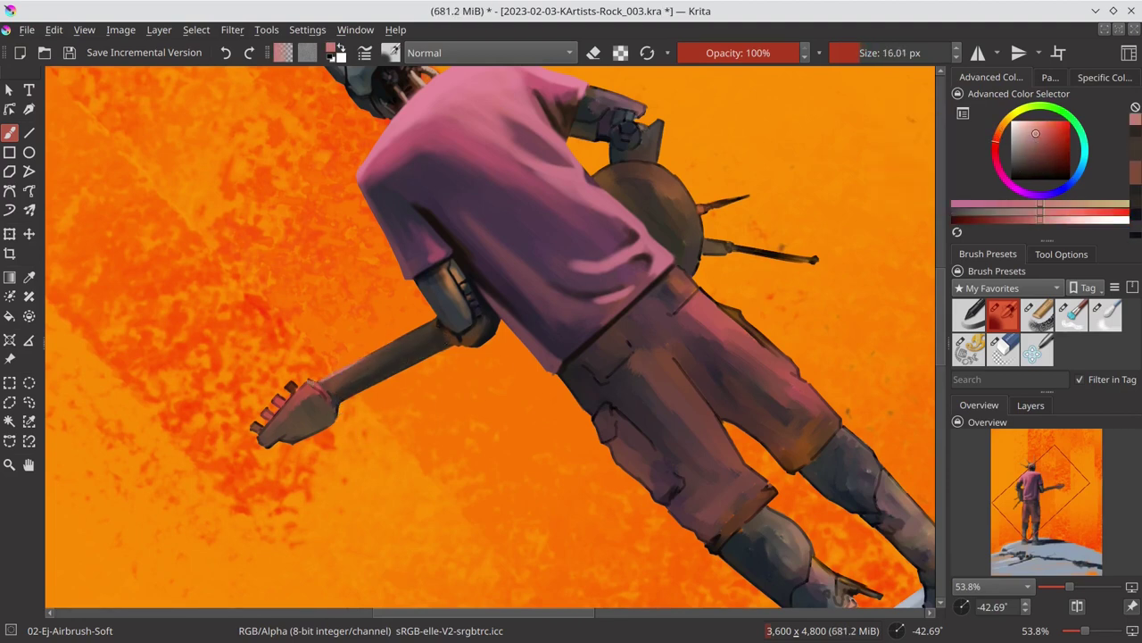
pyautogui.press('[')
pyautogui.keyDown('ctrl'); pyautogui.click(461, 336); pyautogui.keyUp('ctrl')
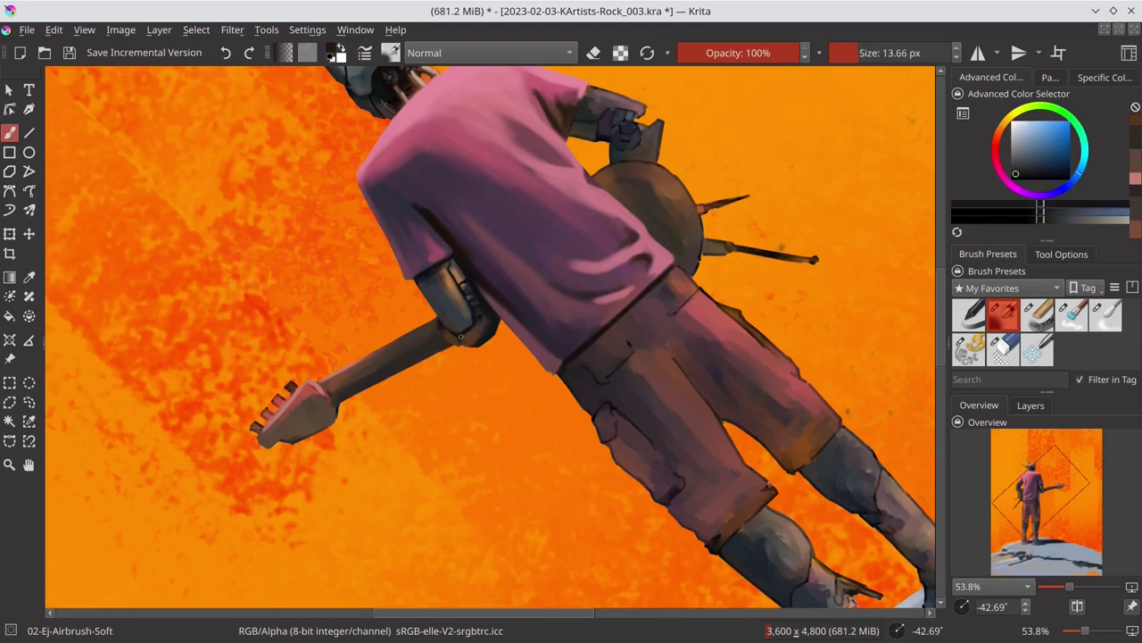
pyautogui.keyDown('ctrl'); pyautogui.click(332, 402); pyautogui.keyUp('ctrl')
# Step: Level the canvas rotation and sample shirt pink, dark red-brown and light headstock pink
pyautogui.press('5')
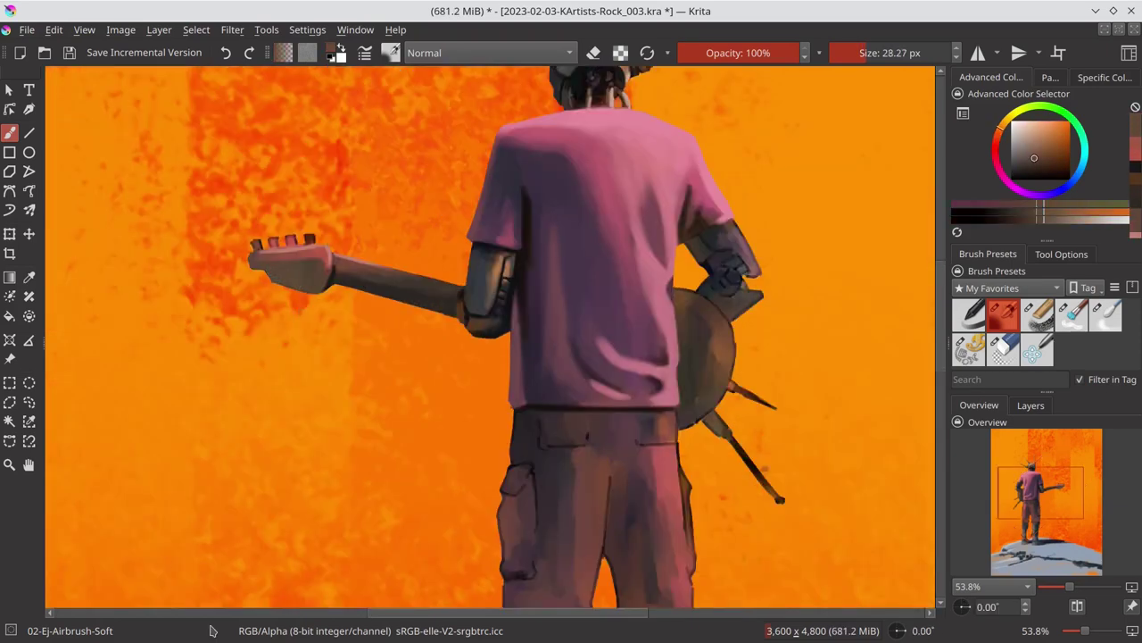
pyautogui.keyDown('ctrl'); pyautogui.click(536, 179); pyautogui.keyUp('ctrl')
pyautogui.press('[')
pyautogui.press('[')
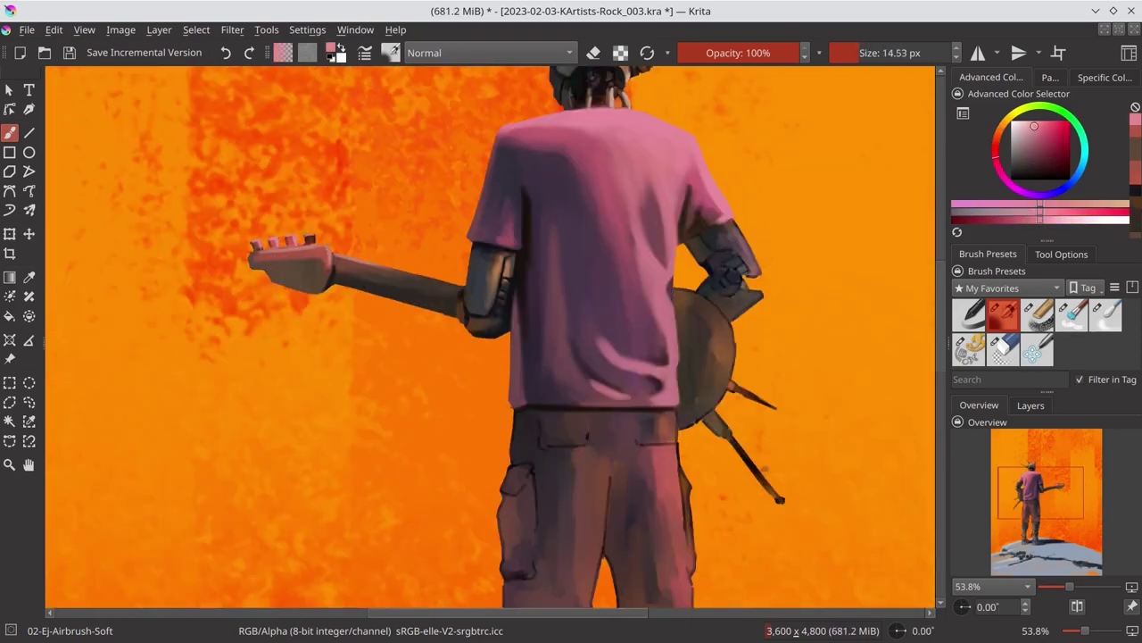
pyautogui.keyDown('ctrl'); pyautogui.click(259, 290); pyautogui.keyUp('ctrl')
pyautogui.press(']')
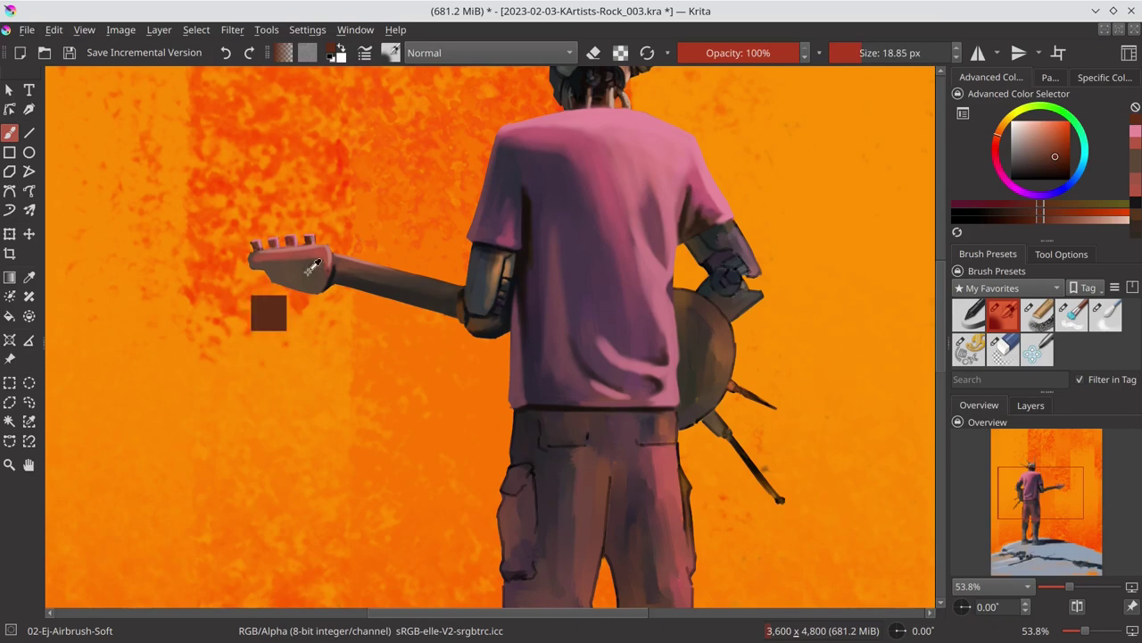
pyautogui.keyDown('ctrl'); pyautogui.click(284, 257); pyautogui.keyUp('ctrl')
pyautogui.scroll(-4, 354, 344)
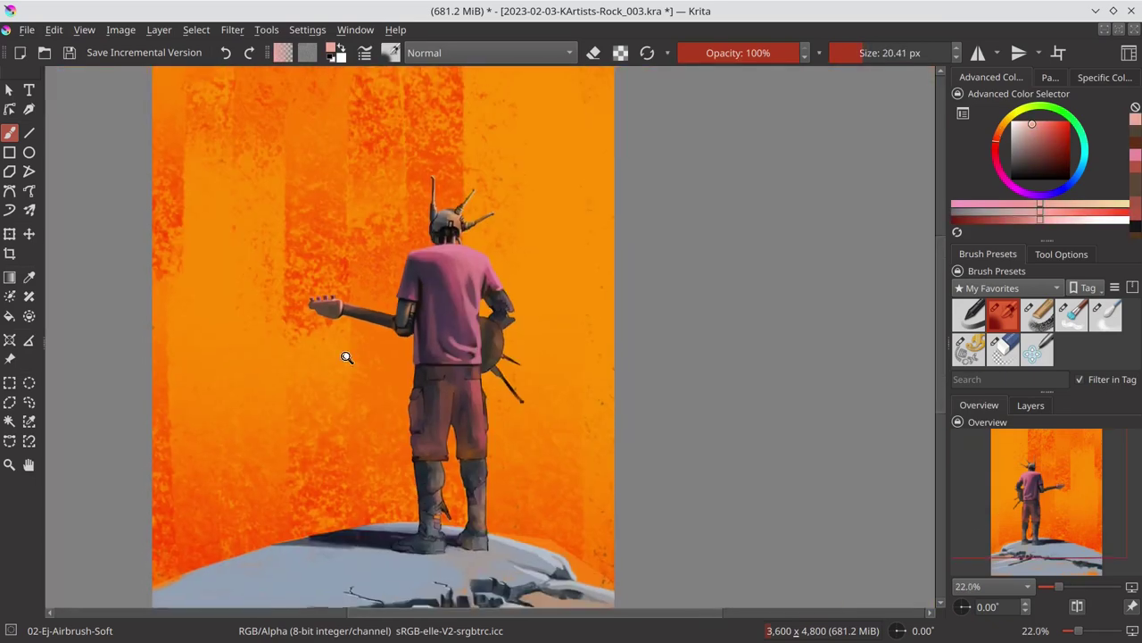
pyautogui.scroll(4, 348, 356)
# Step: Repaint the hand on the guitar neck in a darker red-brown, then return to the soft airbrush
pyautogui.keyDown('ctrl'); pyautogui.click(450, 283); pyautogui.keyUp('ctrl')
pyautogui.press('[')
pyautogui.keyDown('ctrl'); pyautogui.click(494, 288); pyautogui.keyUp('ctrl')
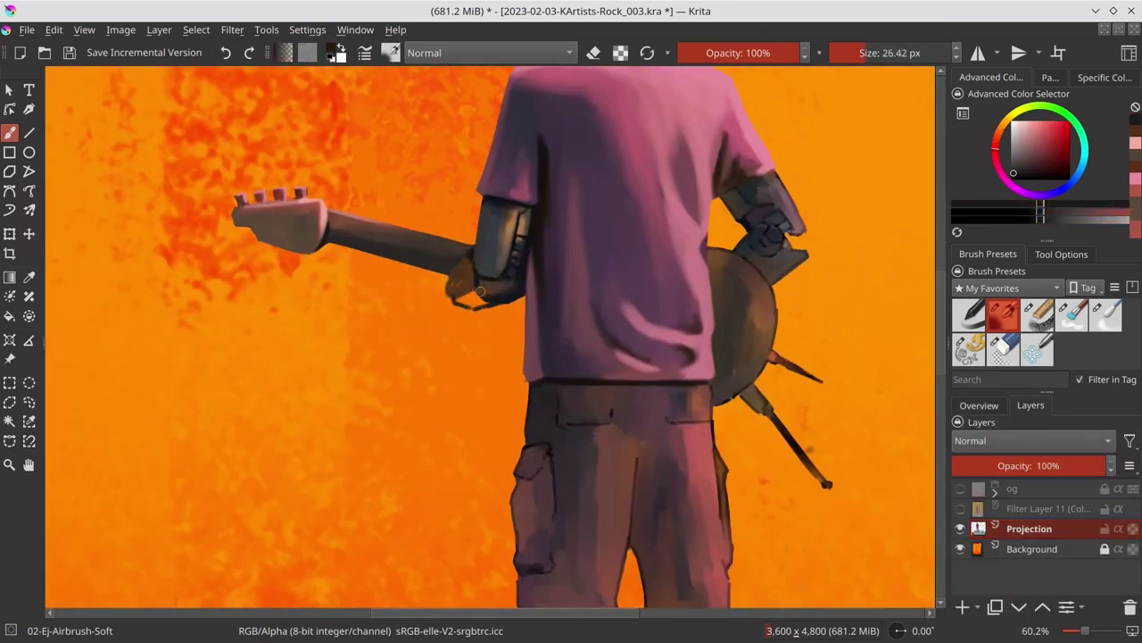
pyautogui.moveTo(486, 301); pyautogui.dragTo(464, 293)
pyautogui.click(1003, 348)
pyautogui.click(997, 311)
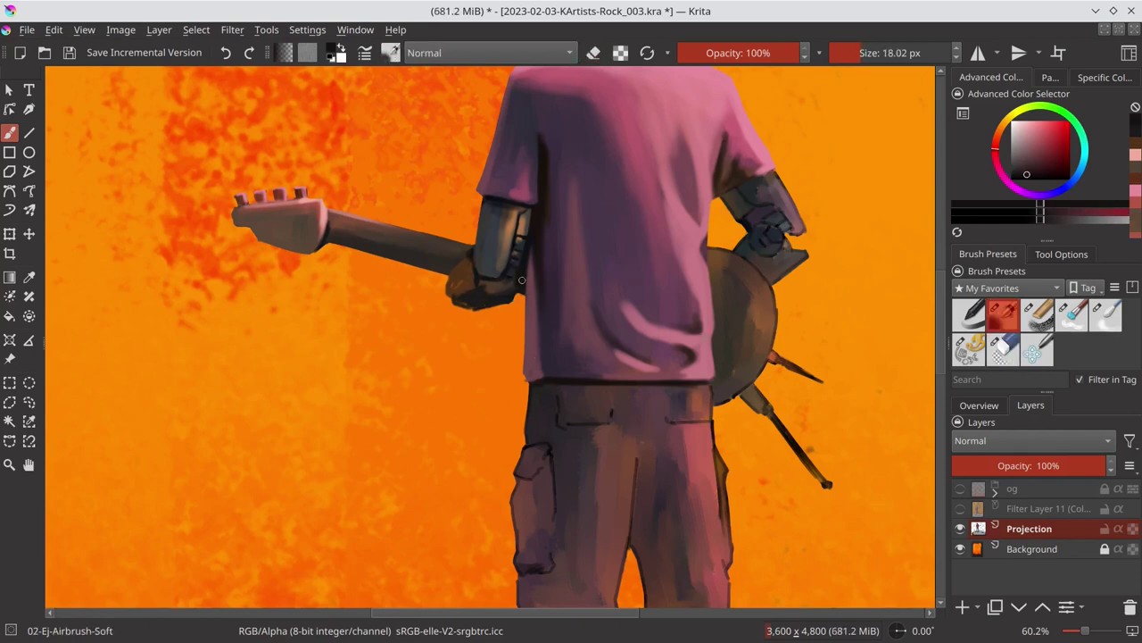
# Step: Add darker brownish-orange strokes over the hand on the guitar neck
pyautogui.keyDown('ctrl'); pyautogui.click(451, 275); pyautogui.keyUp('ctrl')
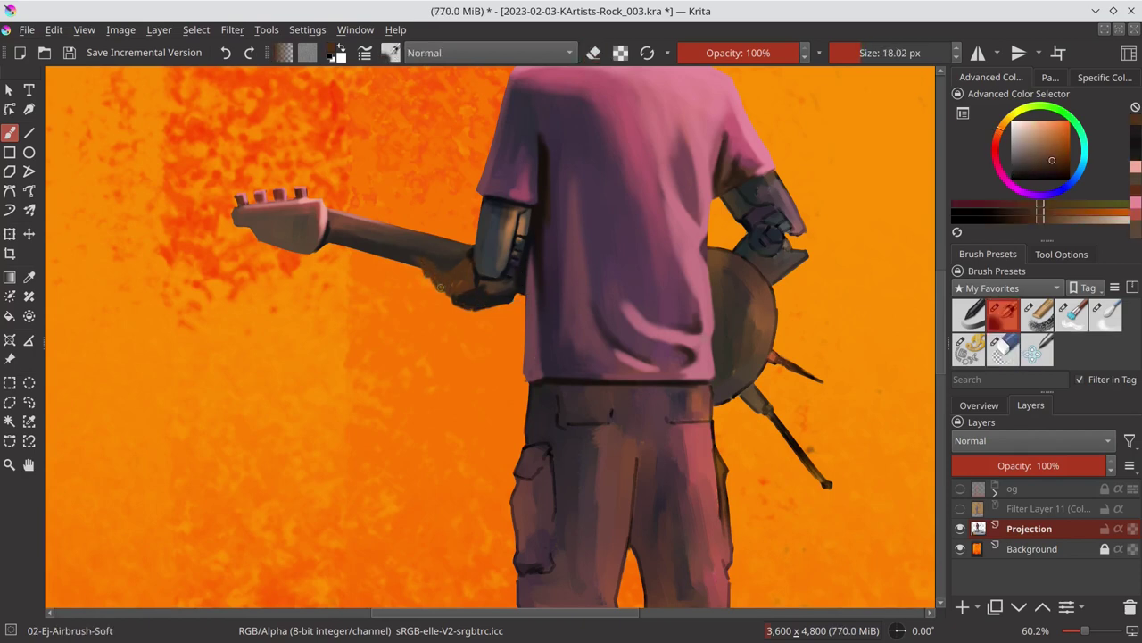
pyautogui.keyDown('ctrl'); pyautogui.click(464, 284); pyautogui.keyUp('ctrl')
pyautogui.moveTo(446, 268); pyautogui.dragTo(451, 286)
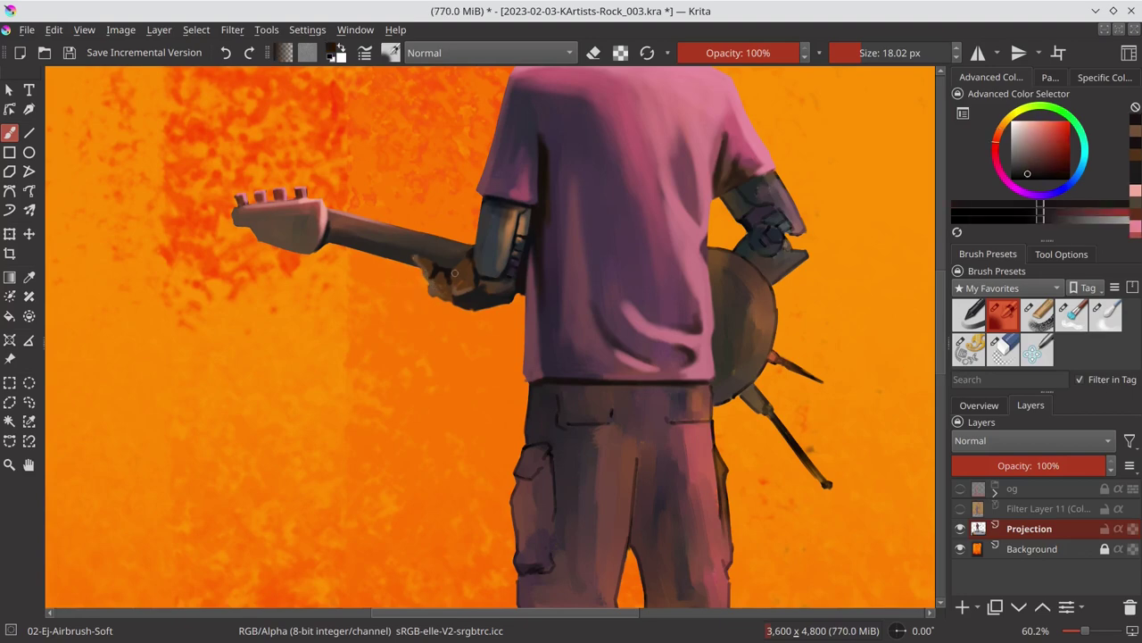
pyautogui.scroll(-10, 461, 284)
pyautogui.scroll(11, 482, 304)
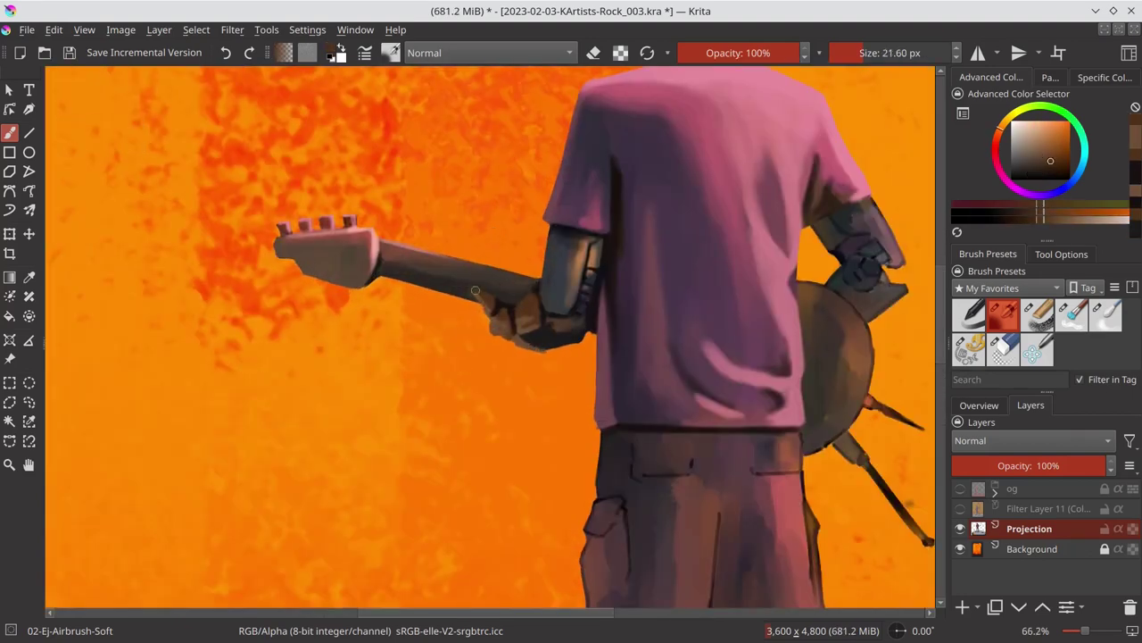
# Step: Sample further colours around the hand while zooming and panning the view
pyautogui.keyDown('ctrl'); pyautogui.click(500, 327); pyautogui.keyUp('ctrl')
pyautogui.keyDown('ctrl'); pyautogui.click(496, 327); pyautogui.keyUp('ctrl')
pyautogui.scroll(-5, 500, 375)
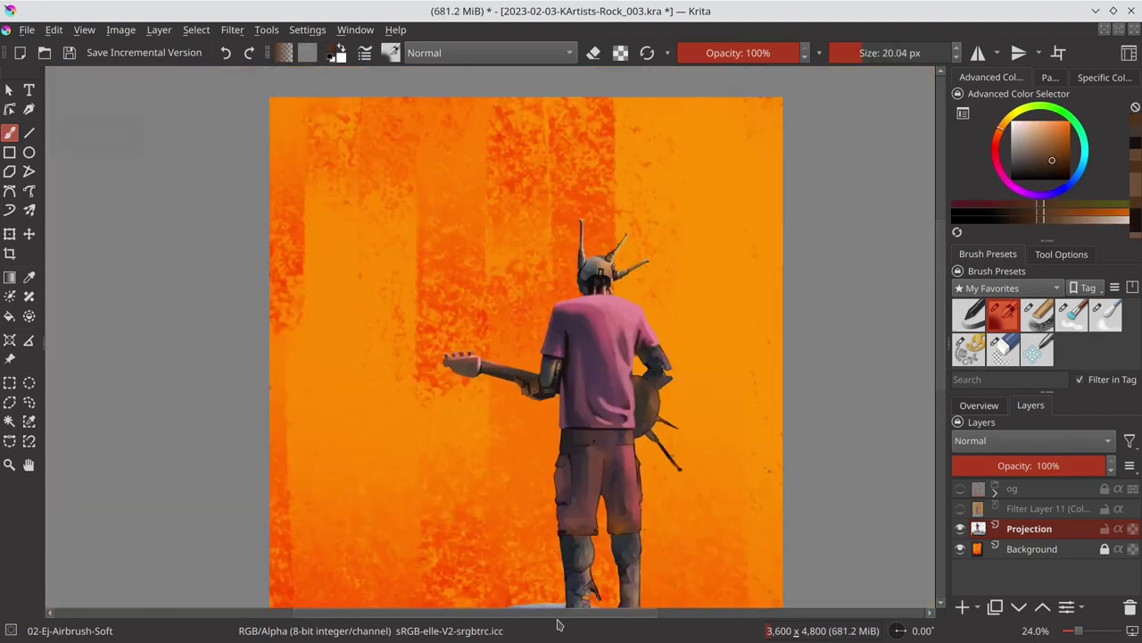
pyautogui.scroll(5, 464, 375)
pyautogui.keyDown('ctrl'); pyautogui.click(563, 272); pyautogui.keyUp('ctrl')
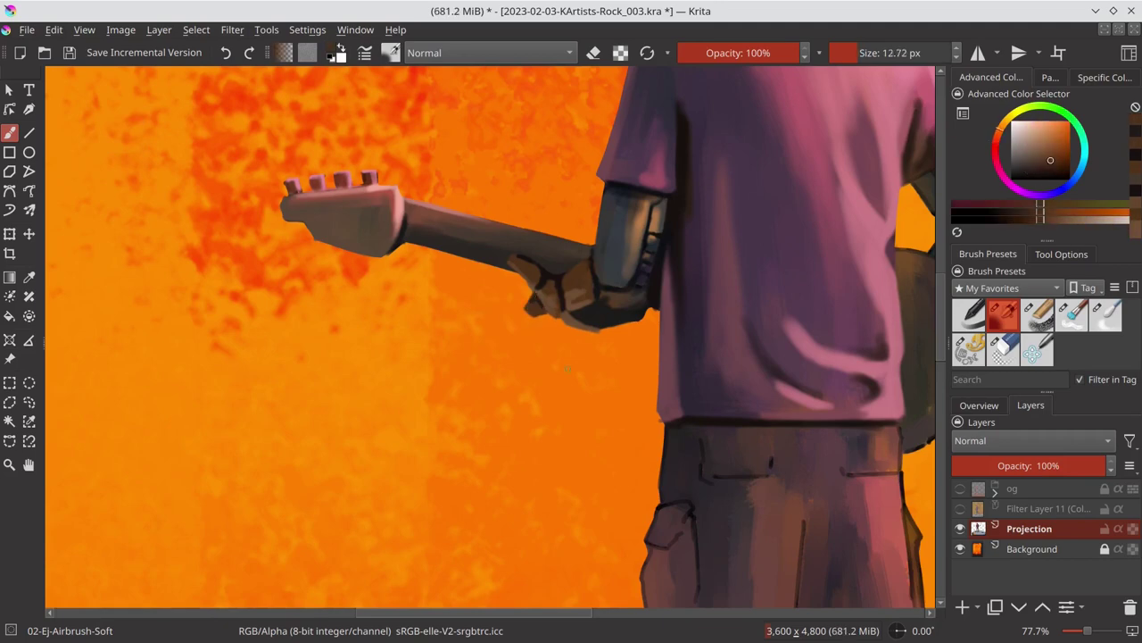
pyautogui.scroll(-5, 530, 357)
pyautogui.scroll(5, 574, 351)
pyautogui.scroll(-5, 574, 352)
pyautogui.scroll(-2, 560, 411)
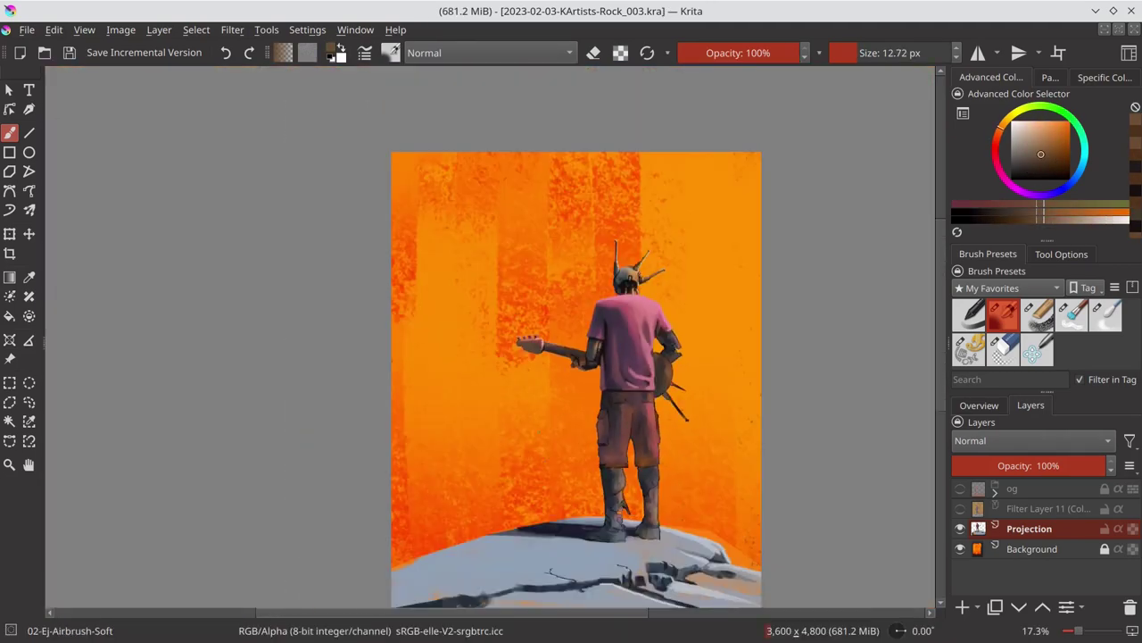
pyautogui.scroll(6, 558, 434)
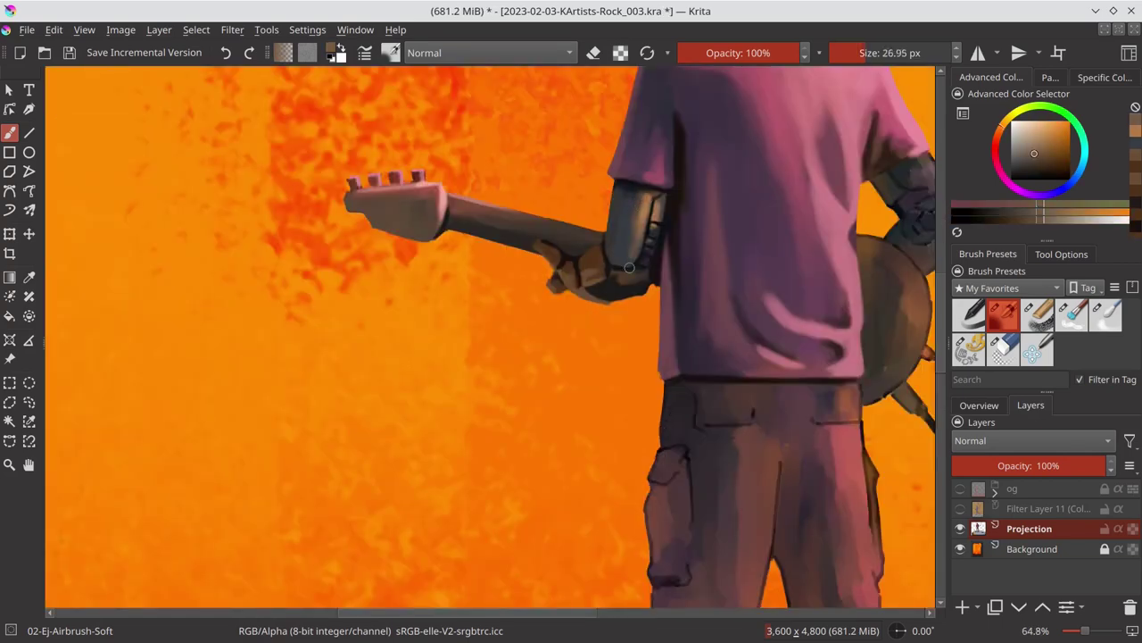
pyautogui.hscroll(2, 629, 268)
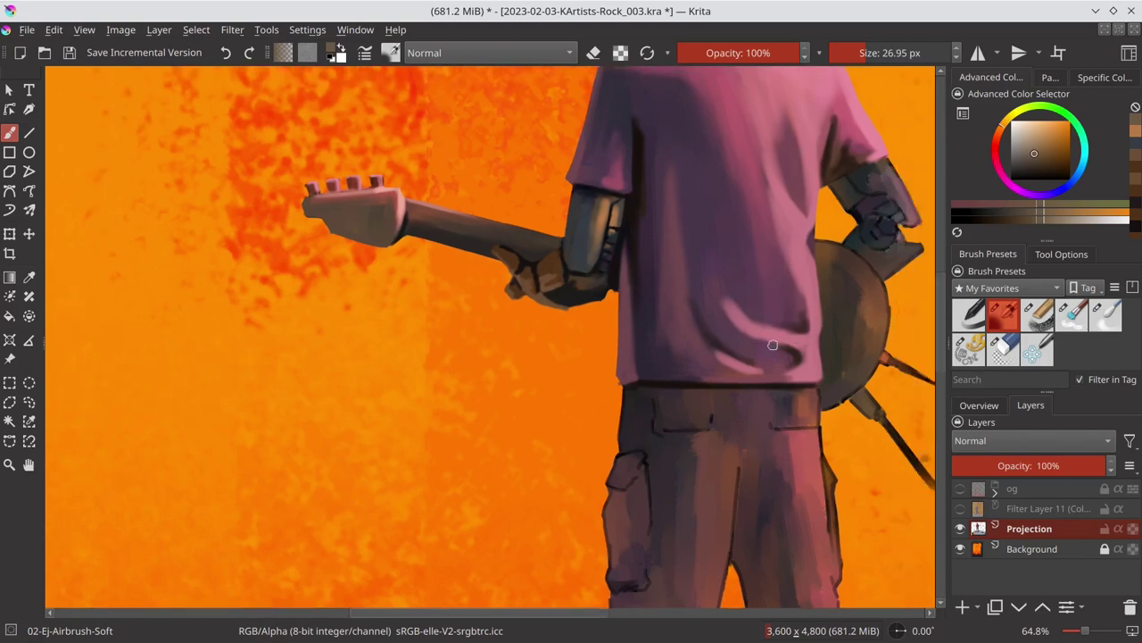
pyautogui.hscroll(5, 642, 397)
# Step: Sample teal and blue-grey tones from the metal arm and dab light strokes onto the robot's hand
pyautogui.keyDown('ctrl'); pyautogui.click(603, 257); pyautogui.keyUp('ctrl')
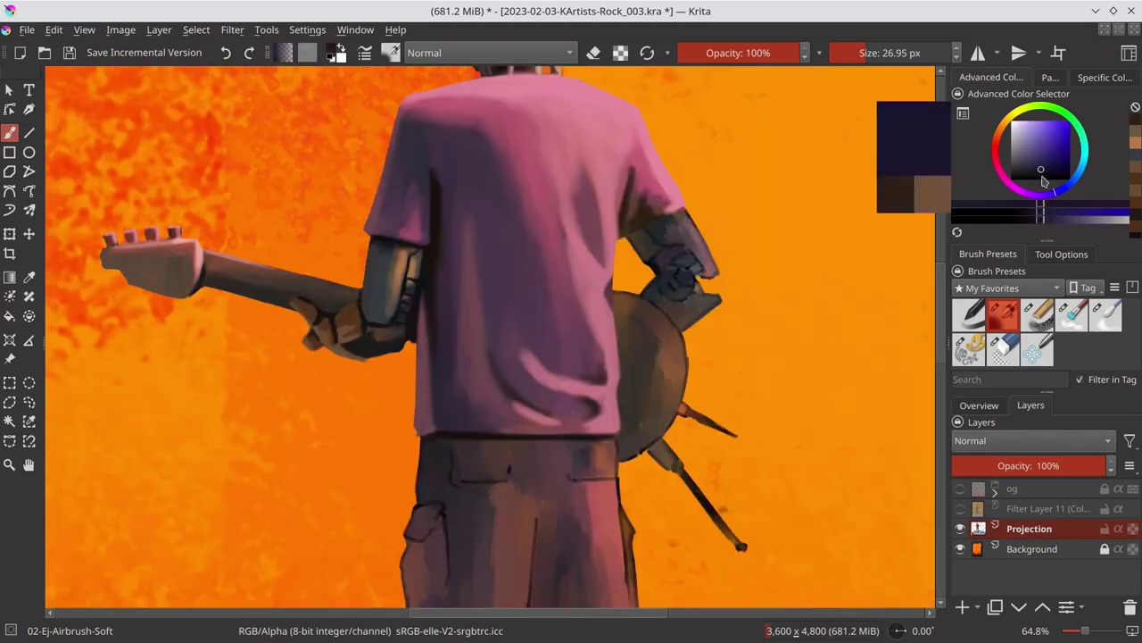
pyautogui.moveTo(626, 265)
pyautogui.mouseDown()
pyautogui.moveTo(604, 308)
pyautogui.moveTo(670, 438)
pyautogui.moveTo(705, 469)
pyautogui.moveTo(701, 457)
pyautogui.mouseUp()
pyautogui.keyDown('ctrl'); pyautogui.click(651, 296); pyautogui.keyUp('ctrl')
pyautogui.keyDown('ctrl'); pyautogui.click(639, 304); pyautogui.keyUp('ctrl')
pyautogui.keyDown('ctrl'); pyautogui.click(514, 201); pyautogui.keyUp('ctrl')
pyautogui.keyDown('ctrl'); pyautogui.click(714, 455); pyautogui.keyUp('ctrl')
pyautogui.keyDown('ctrl'); pyautogui.click(687, 446); pyautogui.keyUp('ctrl')
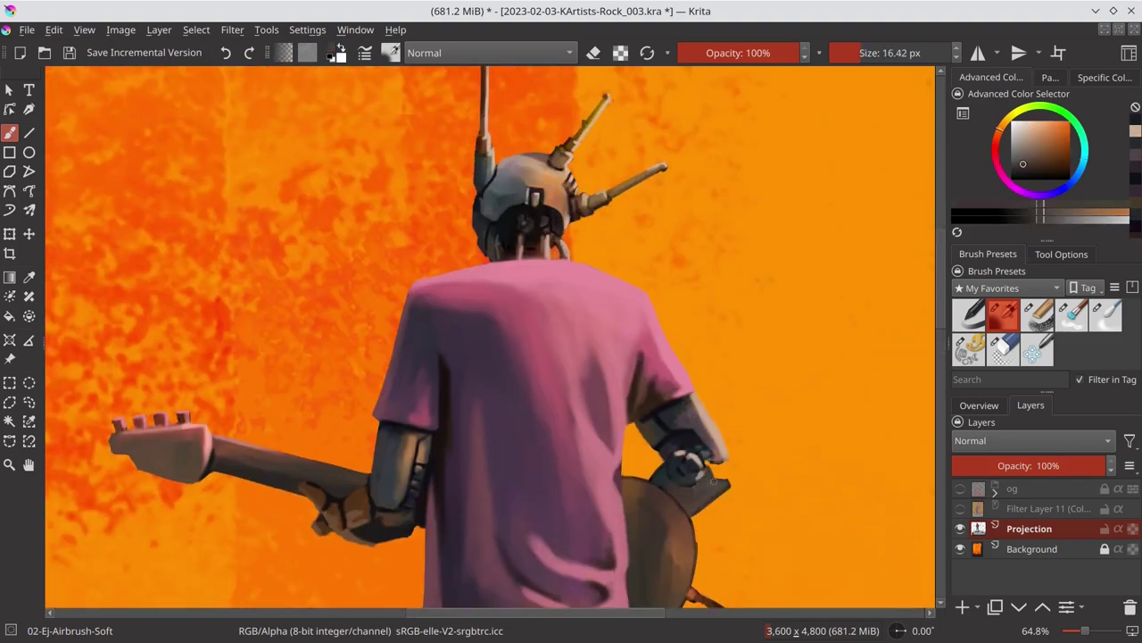
pyautogui.keyDown('ctrl'); pyautogui.click(686, 434); pyautogui.keyUp('ctrl')
# Step: Briefly toggle the eraser, then paint light peach-pink over the hand and guitar, and save
pyautogui.keyDown('ctrl'); pyautogui.click(665, 469); pyautogui.keyUp('ctrl')
pyautogui.press('/')
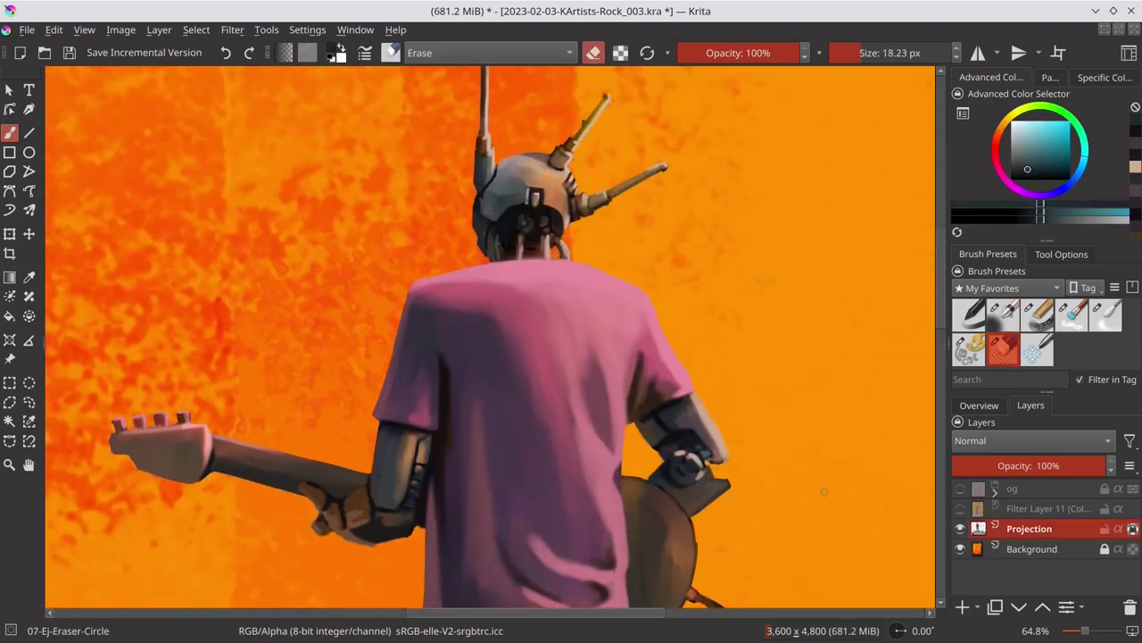
pyautogui.press('/')
pyautogui.keyDown('ctrl'); pyautogui.click(678, 460); pyautogui.keyUp('ctrl')
pyautogui.keyDown('ctrl'); pyautogui.click(687, 441); pyautogui.keyUp('ctrl')
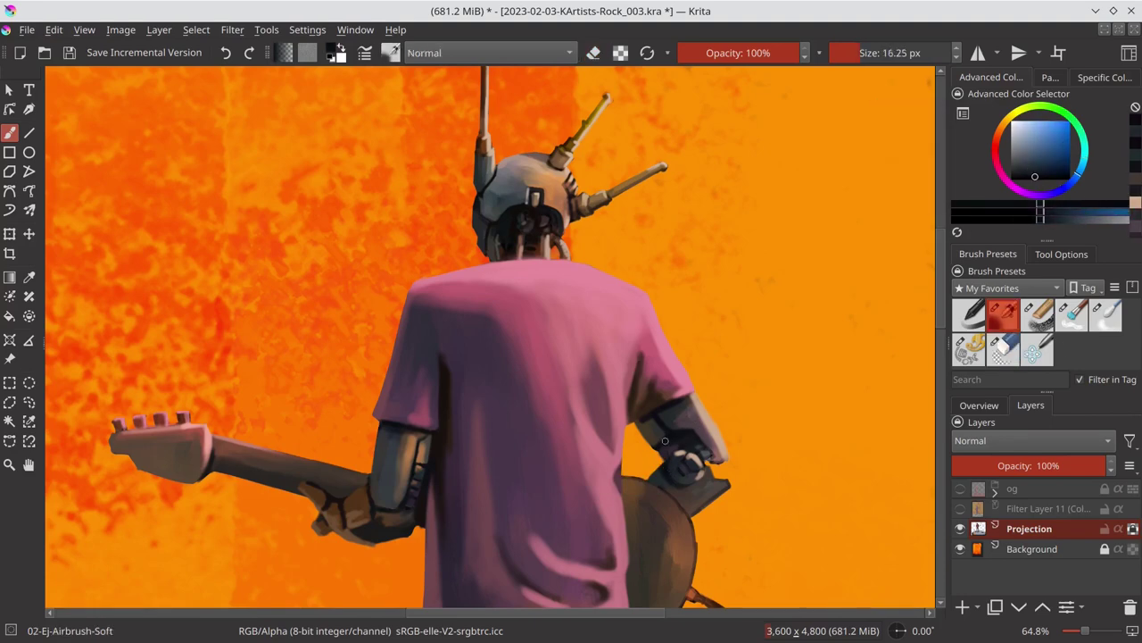
pyautogui.keyDown('ctrl'); pyautogui.click(694, 429); pyautogui.keyUp('ctrl')
pyautogui.keyDown('ctrl'); pyautogui.click(694, 430); pyautogui.keyUp('ctrl')
pyautogui.moveTo(700, 445)
pyautogui.mouseDown()
pyautogui.moveTo(718, 462)
pyautogui.moveTo(727, 444)
pyautogui.mouseUp()
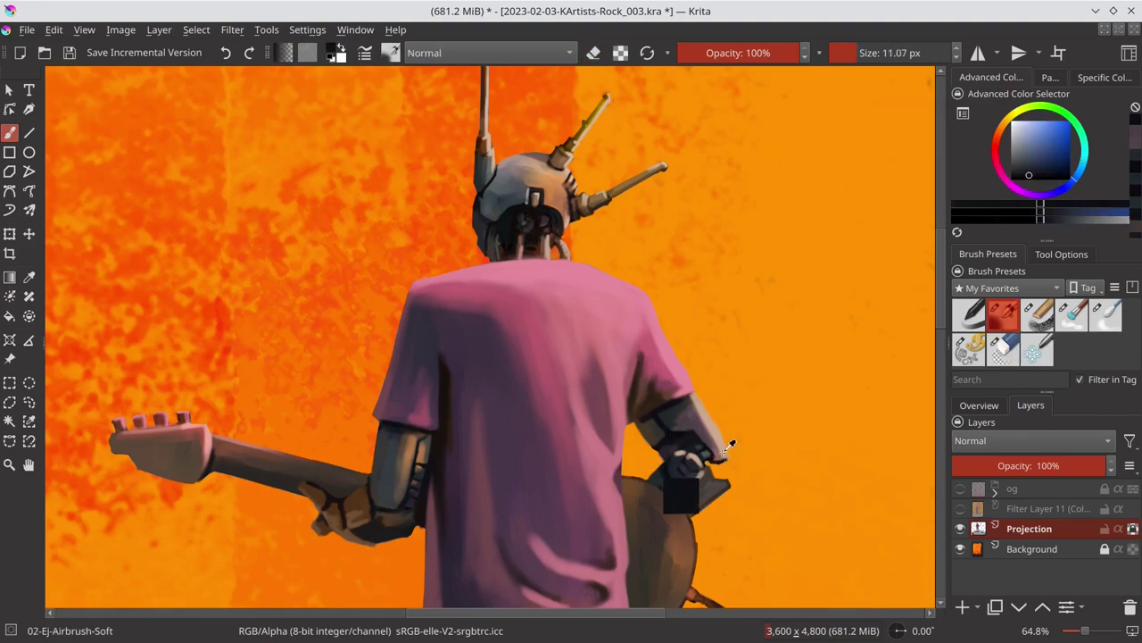
pyautogui.keyDown('ctrl'); pyautogui.click(705, 455); pyautogui.keyUp('ctrl')
pyautogui.scroll(-3, 687, 285)
pyautogui.hotkey('ctrl', 's')
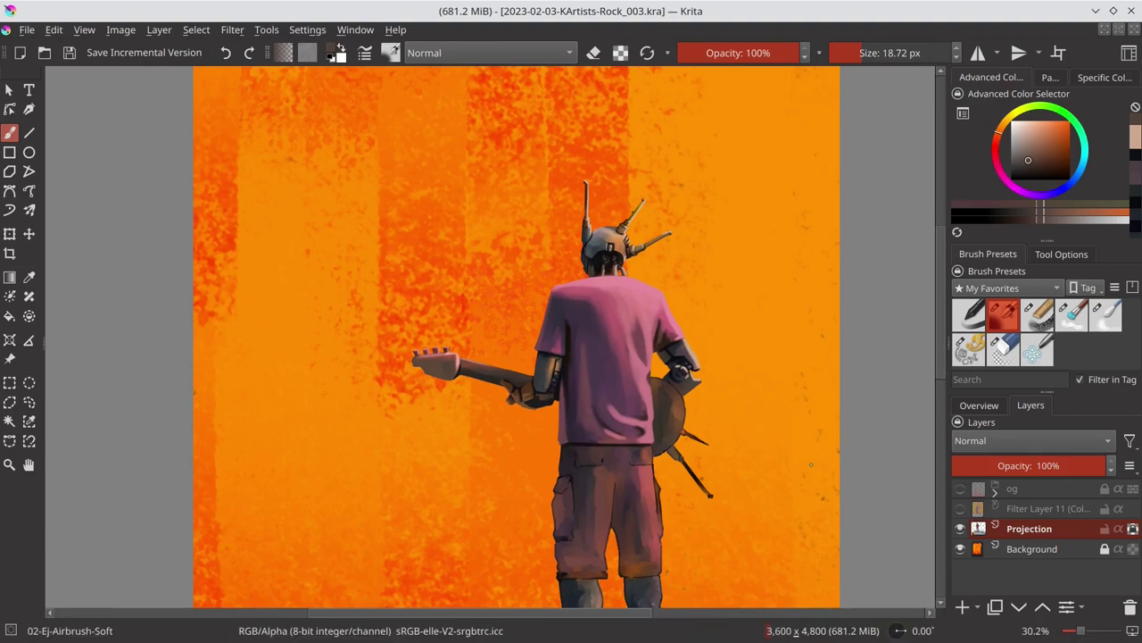
# Step: Check the canvas Overview thumbnail, save with Ctrl+S, and mirror the view horizontally with M
pyautogui.click(982, 405)
pyautogui.scroll(-3, 379, 313)
pyautogui.click(1031, 405)
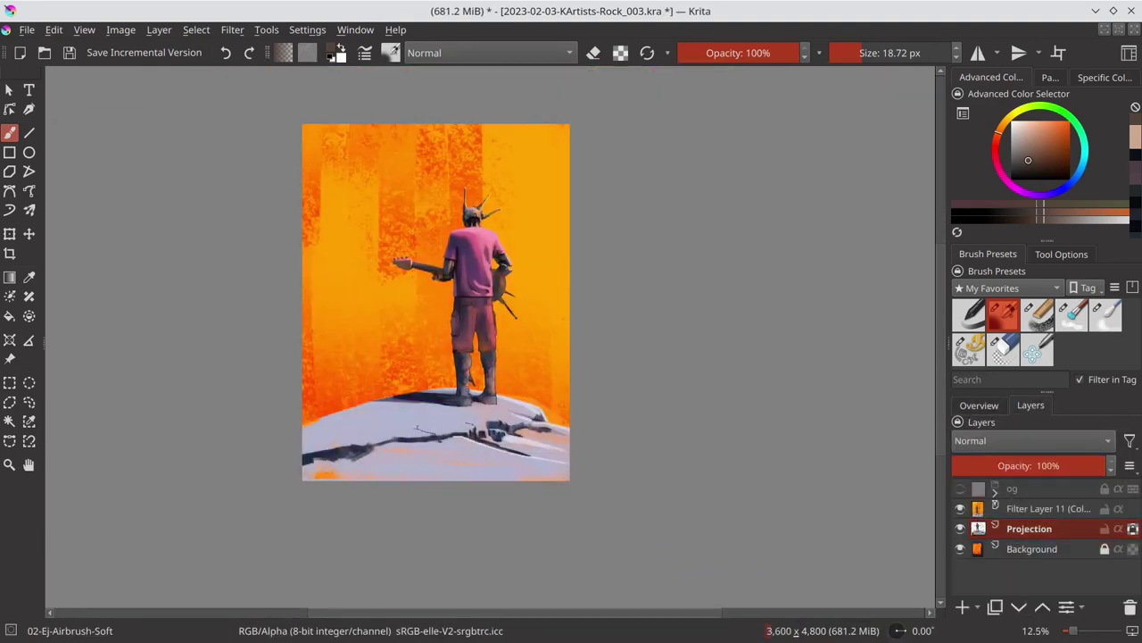
pyautogui.hotkey('ctrl', 's')
pyautogui.click(979, 405)
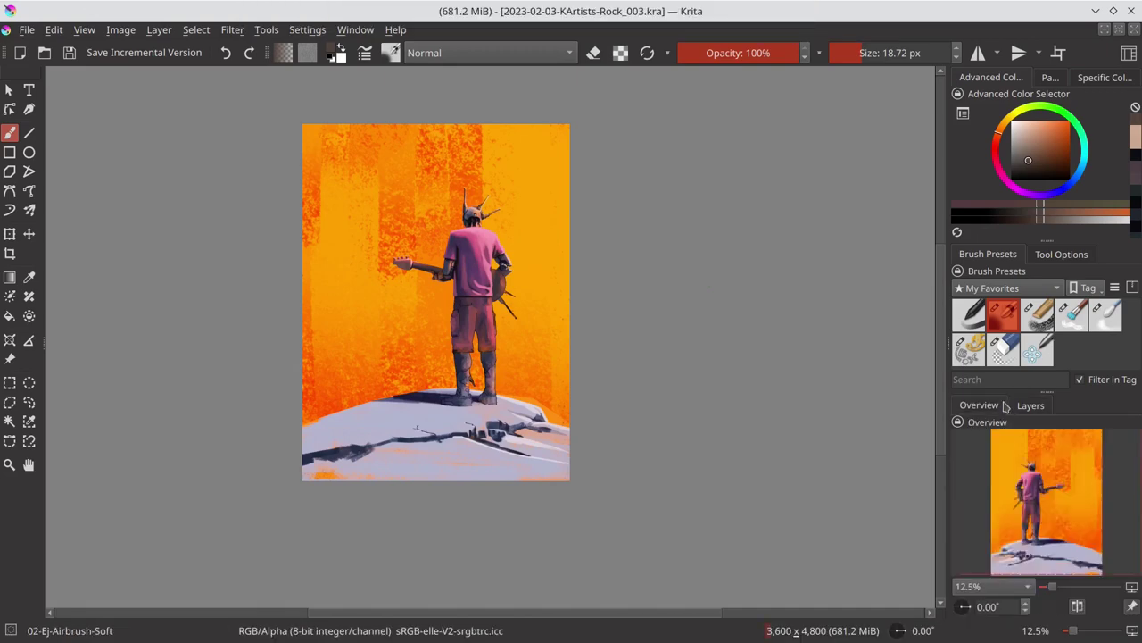
pyautogui.press('m')
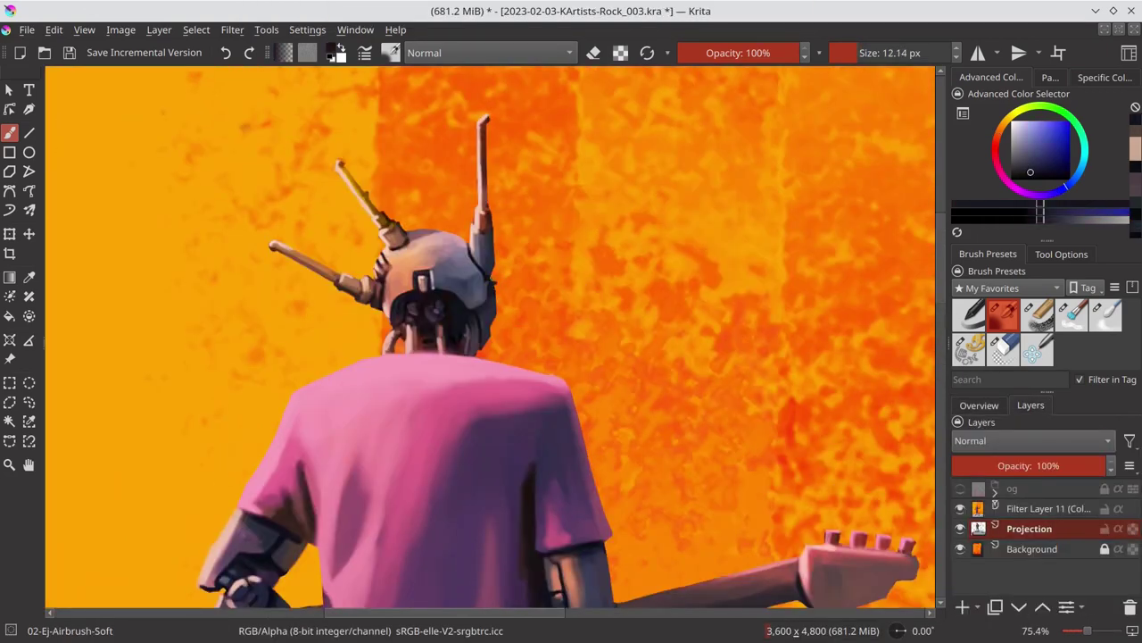
# Step: Zoom out, fit the whole page in view, save with Ctrl+S, and show the Overview thumbnail
pyautogui.scroll(-5, 607, 299)
pyautogui.scroll(-4, 607, 299)
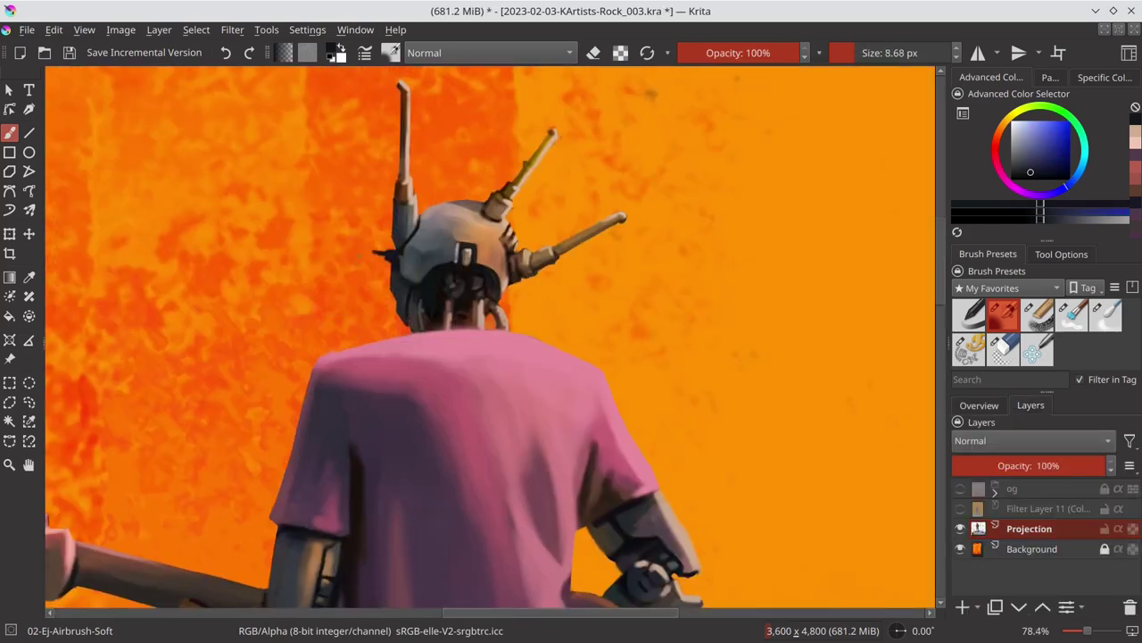
pyautogui.press('2')
pyautogui.hotkey('ctrl', 's')
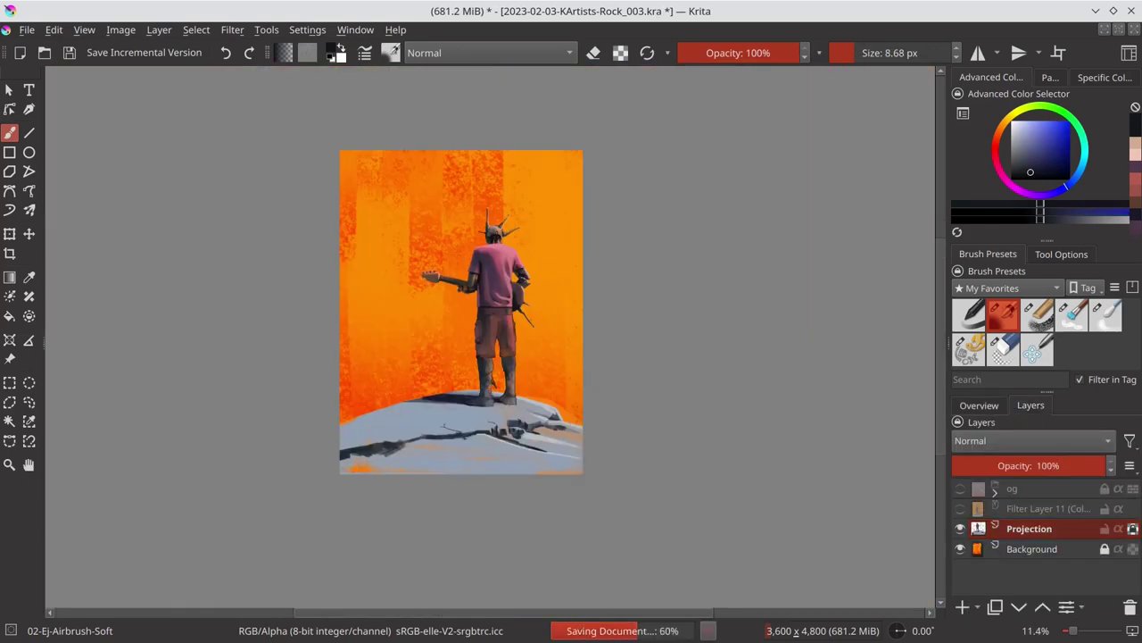
pyautogui.click(979, 405)
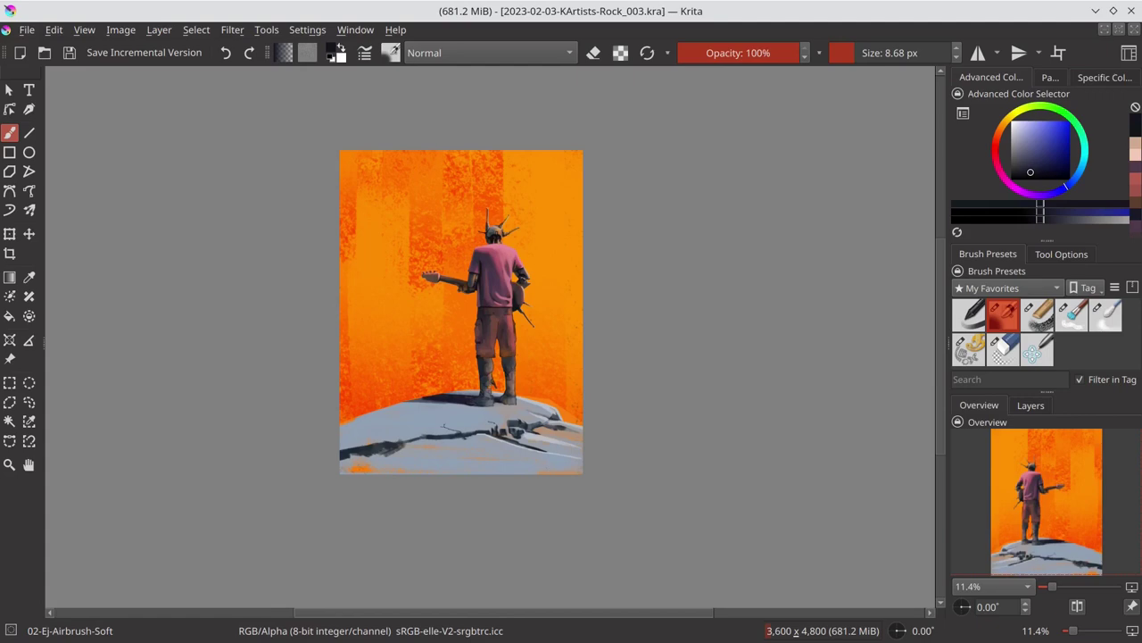
pyautogui.scroll(2, 497, 327)
# Step: Paint pink highlight strokes across the shorts and down both legs
pyautogui.scroll(3, 497, 327)
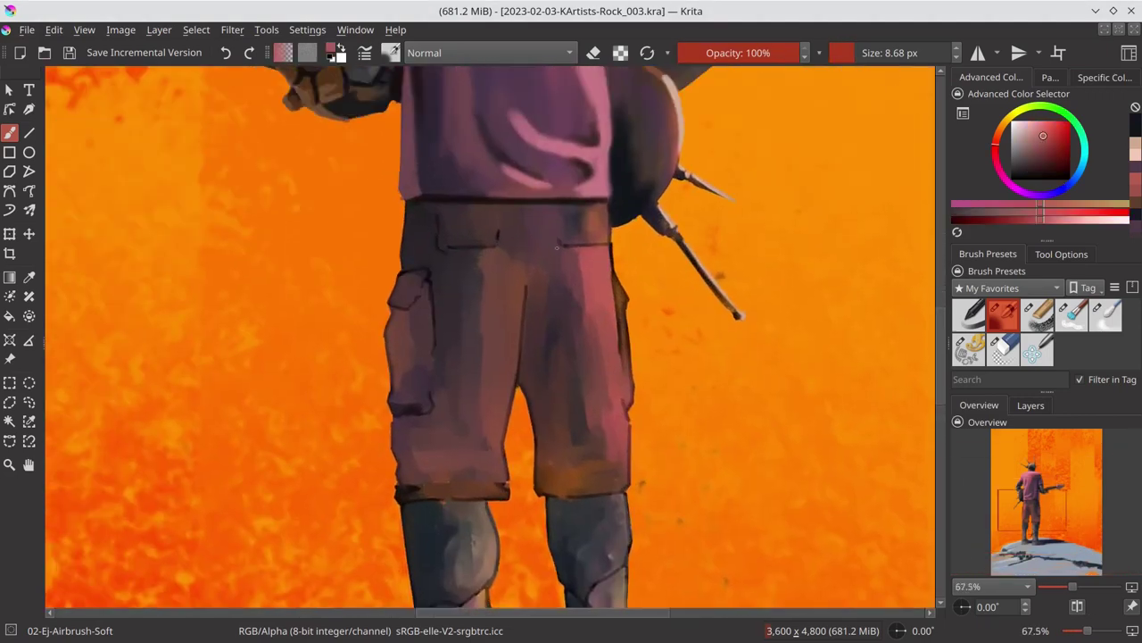
pyautogui.moveTo(446, 224); pyautogui.dragTo(491, 219)
pyautogui.moveTo(582, 229); pyautogui.dragTo(572, 239)
pyautogui.moveTo(446, 200); pyautogui.dragTo(451, 214)
pyautogui.moveTo(486, 259); pyautogui.dragTo(495, 352)
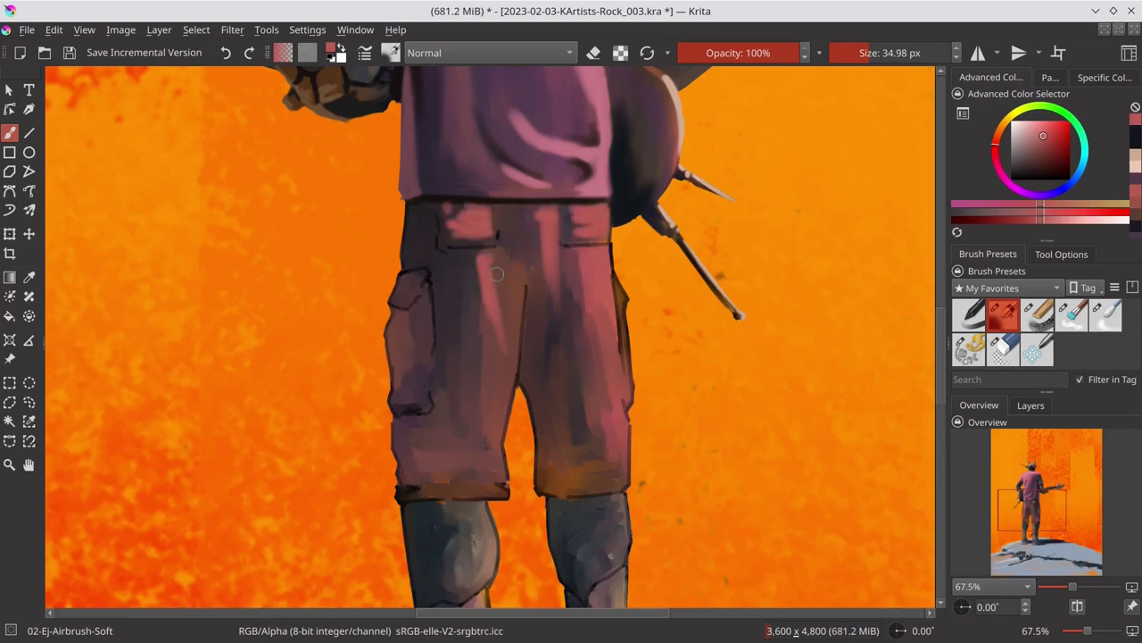
pyautogui.moveTo(511, 221); pyautogui.dragTo(505, 343)
pyautogui.moveTo(473, 281); pyautogui.dragTo(515, 379)
pyautogui.moveTo(462, 418); pyautogui.dragTo(453, 384)
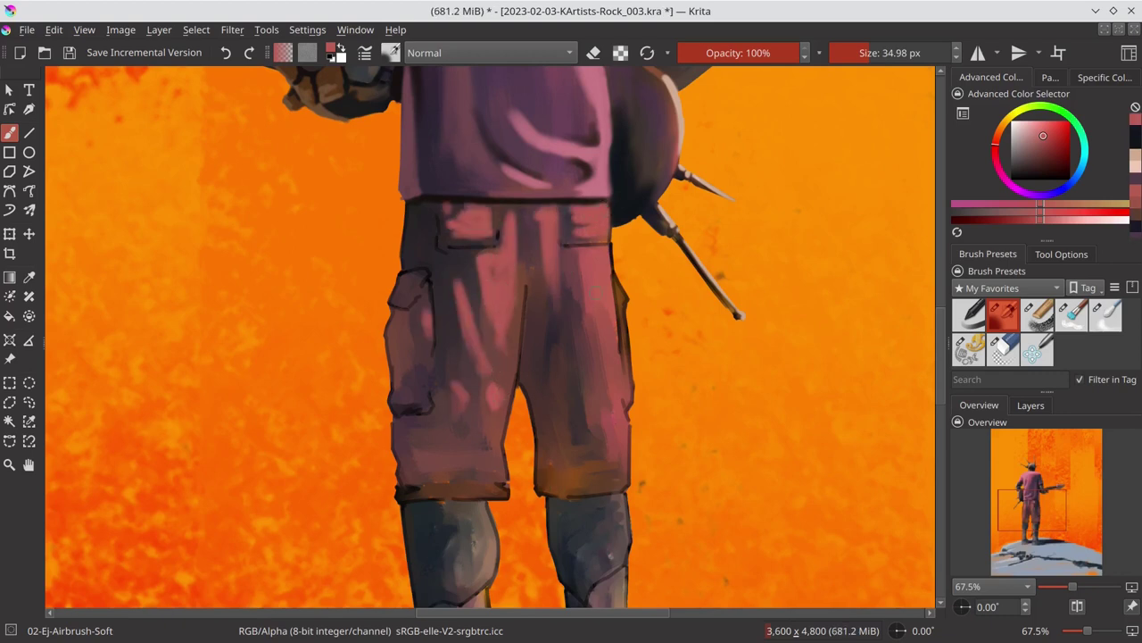
pyautogui.moveTo(623, 284); pyautogui.dragTo(593, 384)
pyautogui.moveTo(624, 444); pyautogui.dragTo(580, 487)
# Step: Paint a dark purple crease, lighten the pocket flap, and darken the pocket edge
pyautogui.keyDown('ctrl'); pyautogui.click(420, 225); pyautogui.keyUp('ctrl')
pyautogui.moveTo(531, 410); pyautogui.dragTo(527, 338)
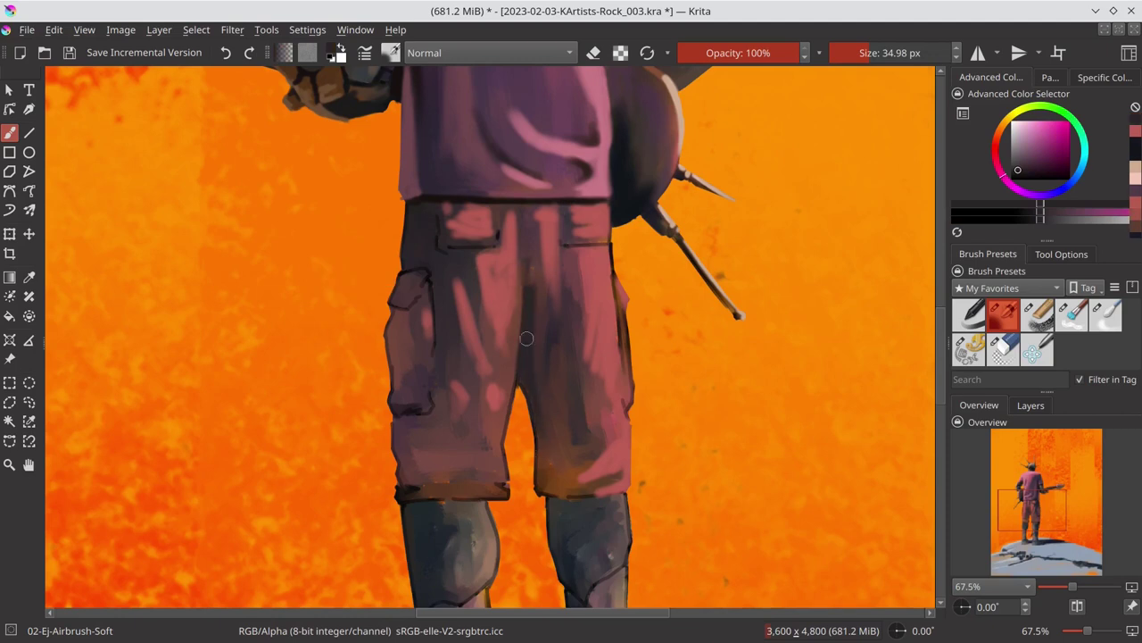
pyautogui.press('[')
pyautogui.keyDown('ctrl'); pyautogui.click(447, 242); pyautogui.keyUp('ctrl')
pyautogui.moveTo(456, 218)
pyautogui.mouseDown()
pyautogui.moveTo(405, 239)
pyautogui.moveTo(481, 254)
pyautogui.mouseUp()
pyautogui.keyDown('ctrl'); pyautogui.click(509, 198); pyautogui.keyUp('ctrl')
pyautogui.press('[')
pyautogui.moveTo(531, 304); pyautogui.dragTo(527, 419)
# Step: Add dark crease strokes in deeper reds on the pocket flaps with a smaller brush
pyautogui.moveTo(540, 214); pyautogui.dragTo(558, 227)
pyautogui.keyDown('ctrl'); pyautogui.click(573, 232); pyautogui.keyUp('ctrl')
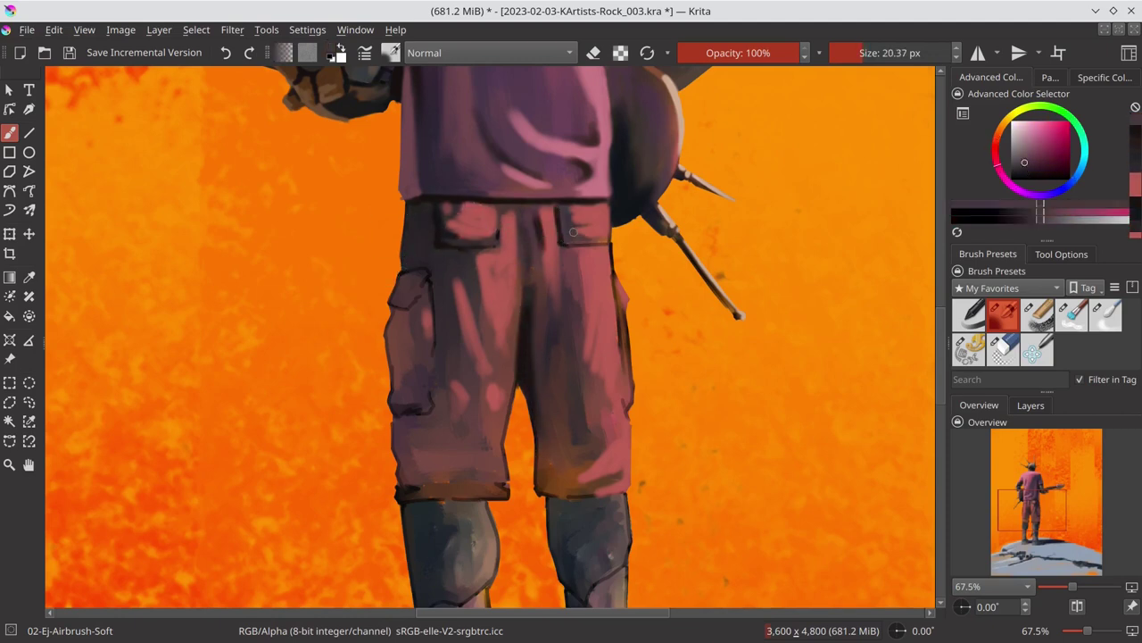
pyautogui.keyDown('ctrl'); pyautogui.click(462, 254); pyautogui.keyUp('ctrl')
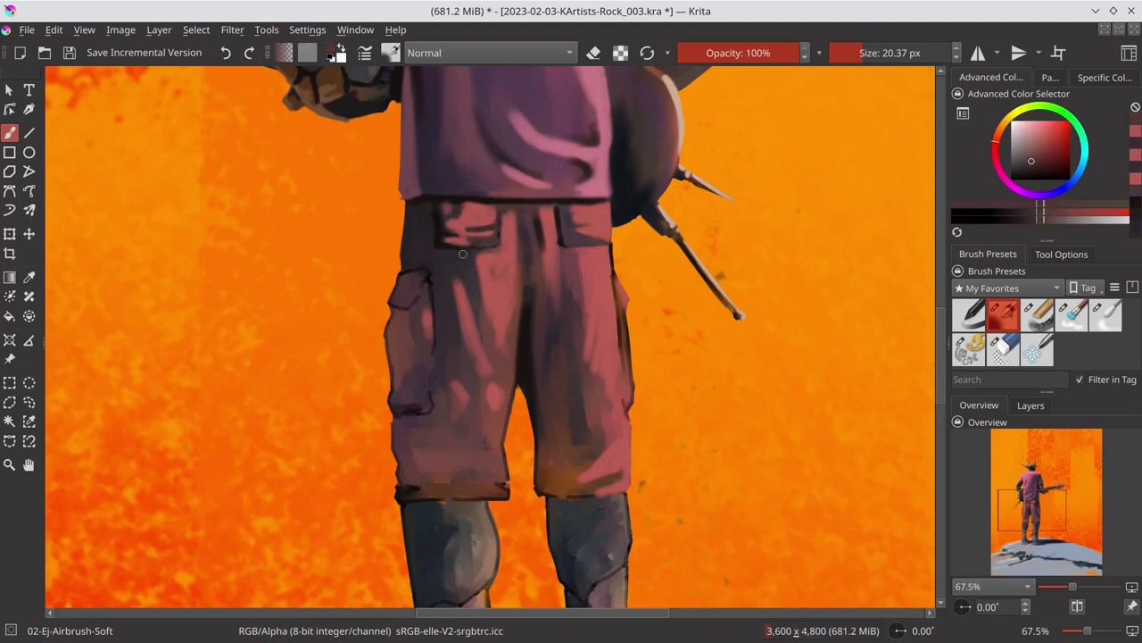
pyautogui.press('[')
pyautogui.moveTo(468, 246); pyautogui.dragTo(500, 246)
pyautogui.keyDown('ctrl'); pyautogui.click(571, 236); pyautogui.keyUp('ctrl')
pyautogui.moveTo(558, 205)
pyautogui.mouseDown()
pyautogui.moveTo(534, 224)
pyautogui.moveTo(546, 295)
pyautogui.moveTo(505, 438)
pyautogui.mouseUp()
# Step: Soften the trouser creases with pink using a larger brush and add small pink strokes
pyautogui.keyDown('ctrl'); pyautogui.click(545, 294); pyautogui.keyUp('ctrl')
pyautogui.press(']')
pyautogui.keyDown('ctrl'); pyautogui.click(504, 456); pyautogui.keyUp('ctrl')
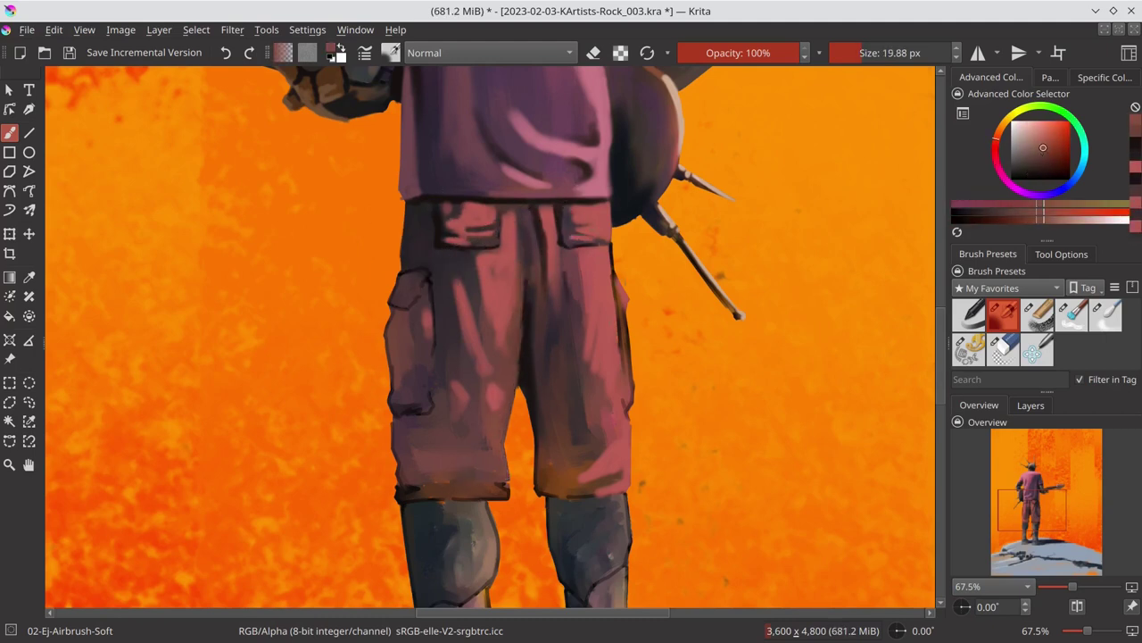
pyautogui.moveTo(616, 259)
pyautogui.mouseDown()
pyautogui.moveTo(606, 348)
pyautogui.moveTo(622, 581)
pyautogui.moveTo(571, 330)
pyautogui.mouseUp()
pyautogui.press(']')
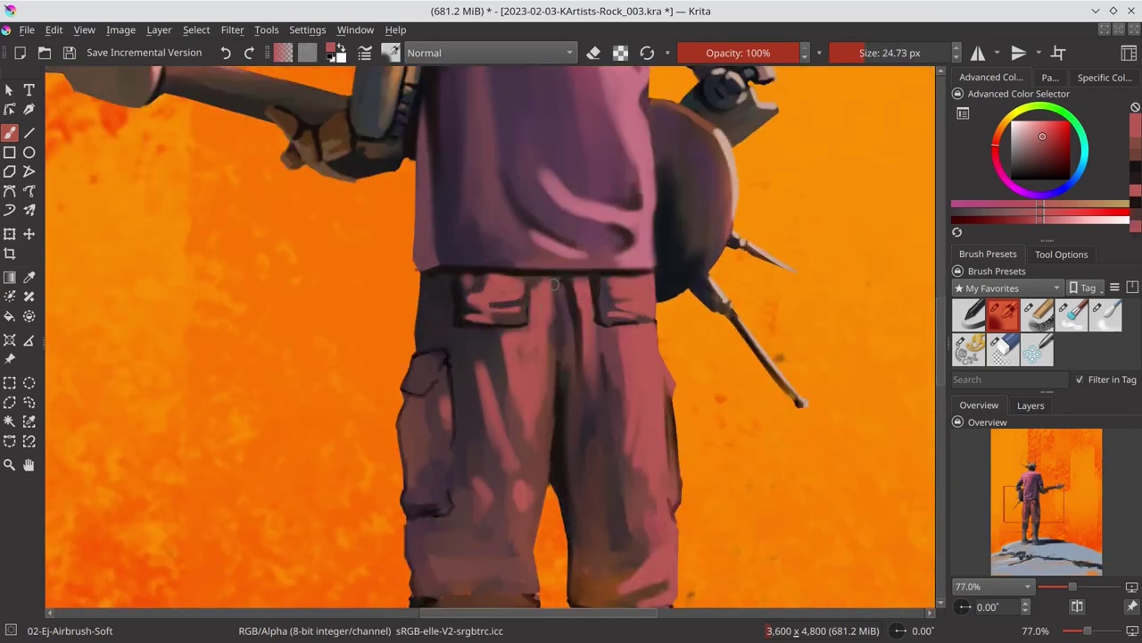
pyautogui.moveTo(554, 276); pyautogui.dragTo(562, 348)
pyautogui.keyDown('ctrl'); pyautogui.click(536, 295); pyautogui.keyUp('ctrl')
pyautogui.moveTo(535, 276); pyautogui.dragTo(540, 312)
pyautogui.moveTo(535, 298); pyautogui.dragTo(535, 535)
pyautogui.moveTo(579, 348); pyautogui.dragTo(579, 294)
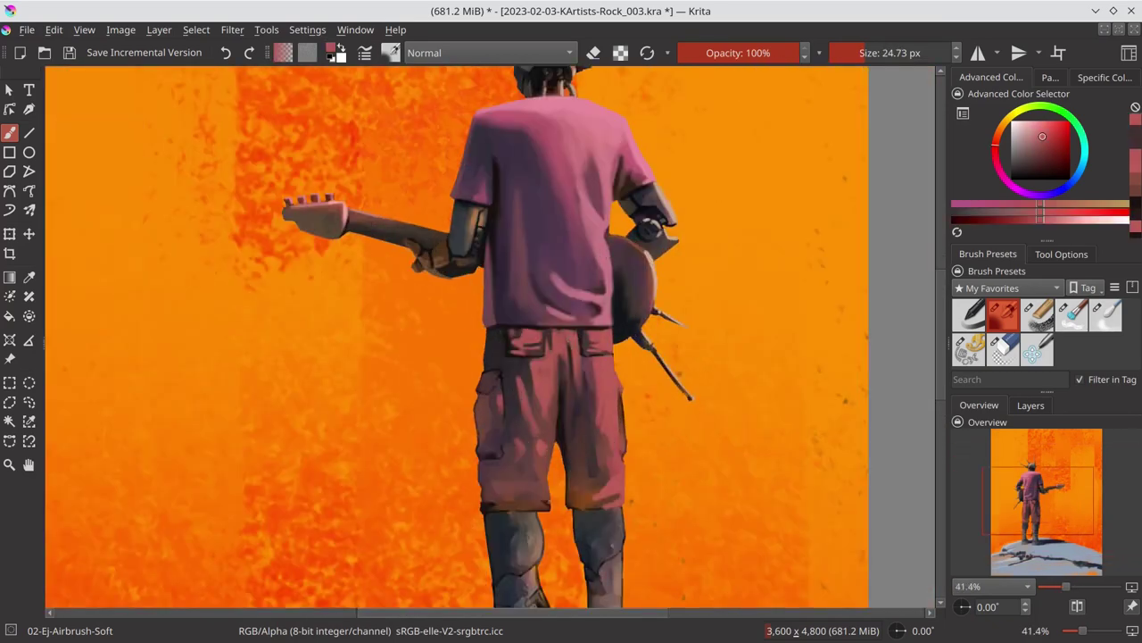
pyautogui.keyDown('ctrl'); pyautogui.click(523, 394); pyautogui.keyUp('ctrl')
pyautogui.moveTo(572, 339); pyautogui.dragTo(582, 393)
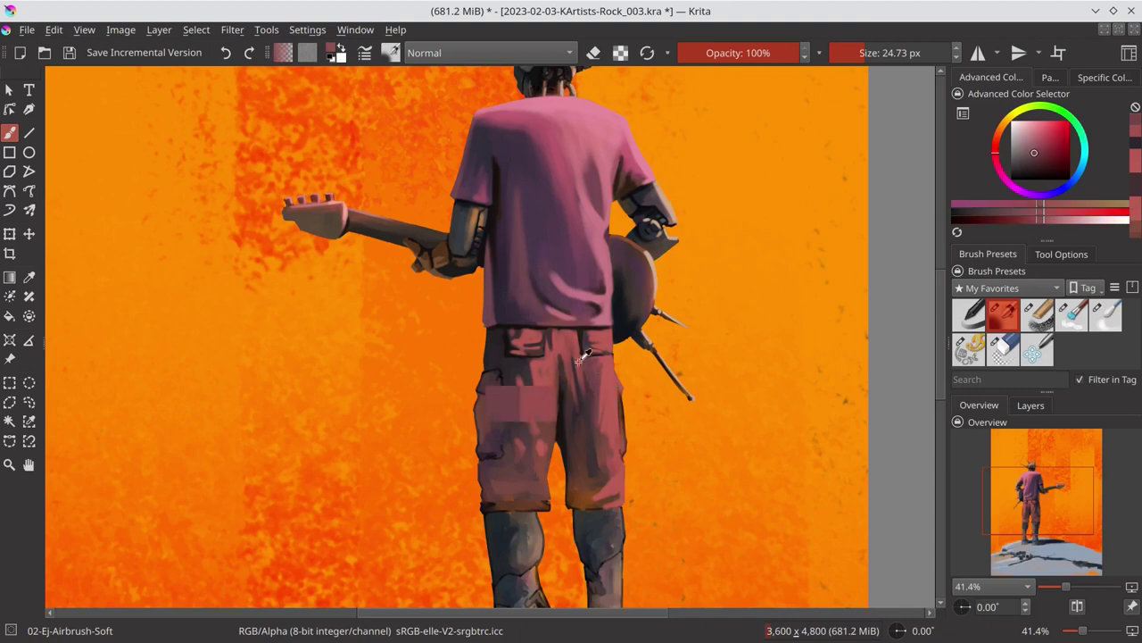
# Step: Darken the trouser hem with a very dark reddish grey, then sample lighter and darker reds
pyautogui.keyDown('ctrl'); pyautogui.click(581, 476); pyautogui.keyUp('ctrl')
pyautogui.moveTo(581, 476)
pyautogui.mouseDown()
pyautogui.moveTo(611, 509)
pyautogui.moveTo(566, 502)
pyautogui.mouseUp()
pyautogui.keyDown('ctrl'); pyautogui.click(580, 499); pyautogui.keyUp('ctrl')
pyautogui.keyDown('ctrl'); pyautogui.click(575, 501); pyautogui.keyUp('ctrl')
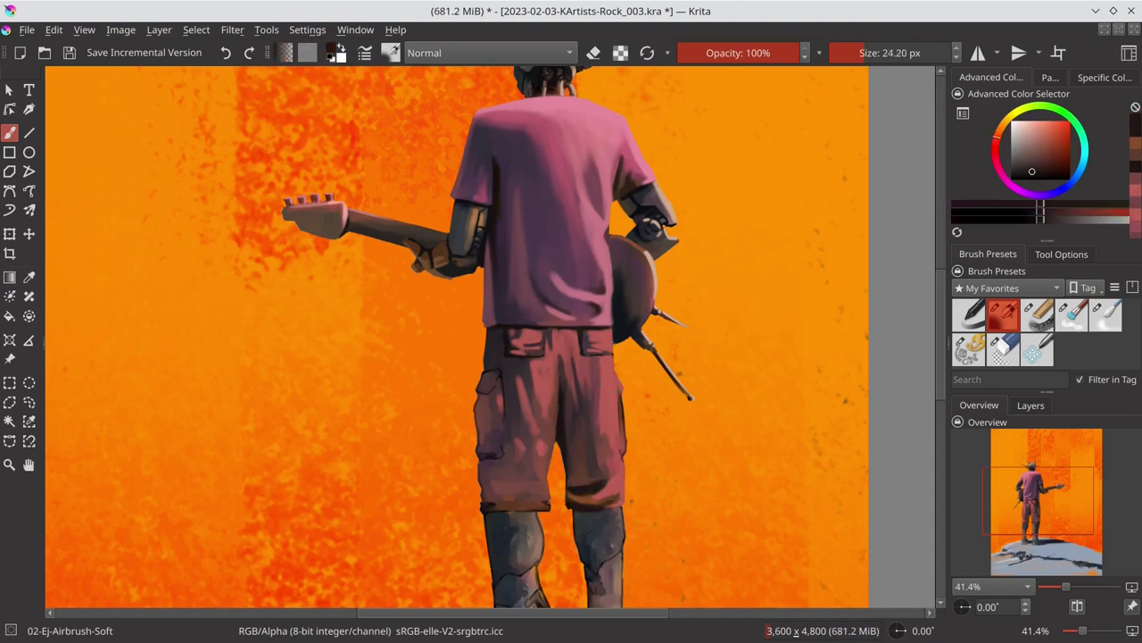
pyautogui.press(']')
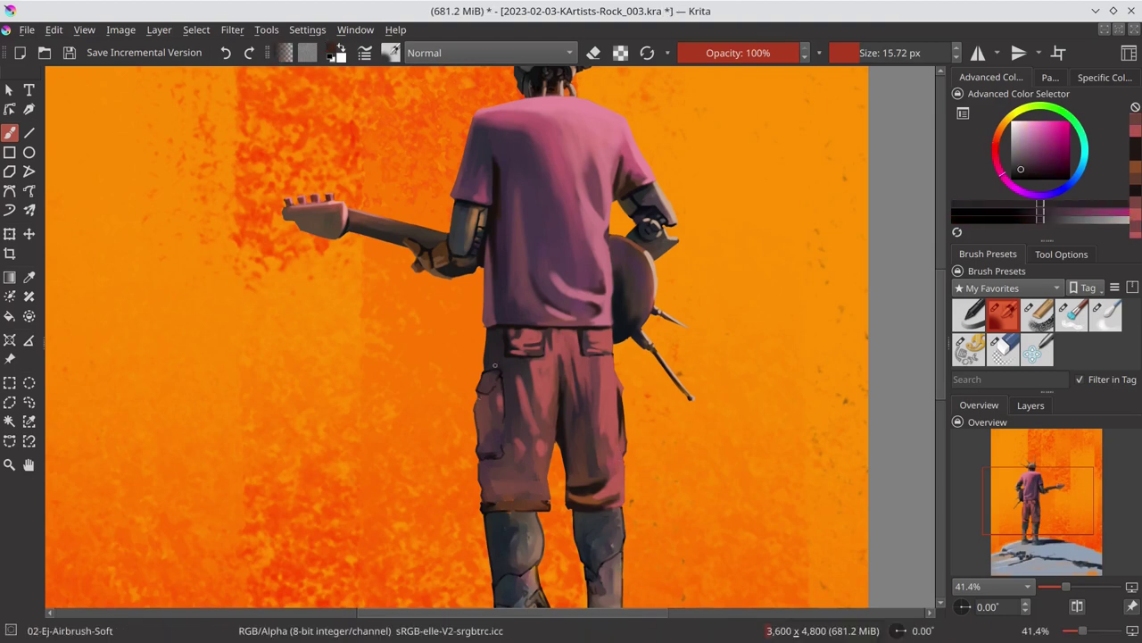
pyautogui.keyDown('ctrl'); pyautogui.click(488, 383); pyautogui.keyUp('ctrl')
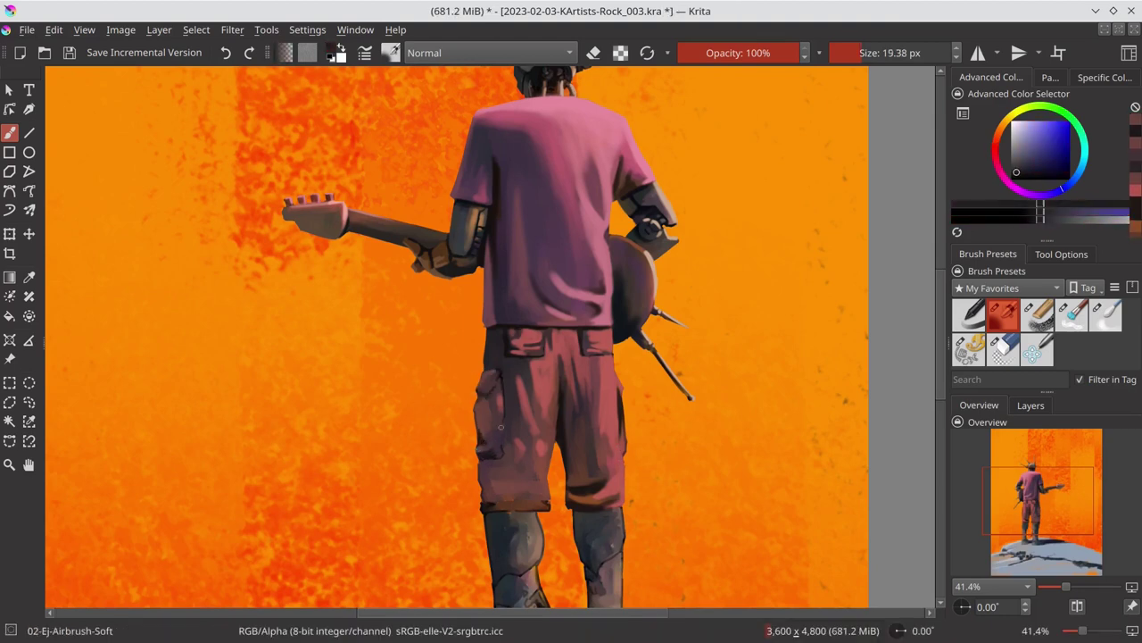
pyautogui.keyDown('ctrl'); pyautogui.click(511, 386); pyautogui.keyUp('ctrl')
pyautogui.keyDown('ctrl'); pyautogui.click(503, 444); pyautogui.keyUp('ctrl')
pyautogui.press(']')
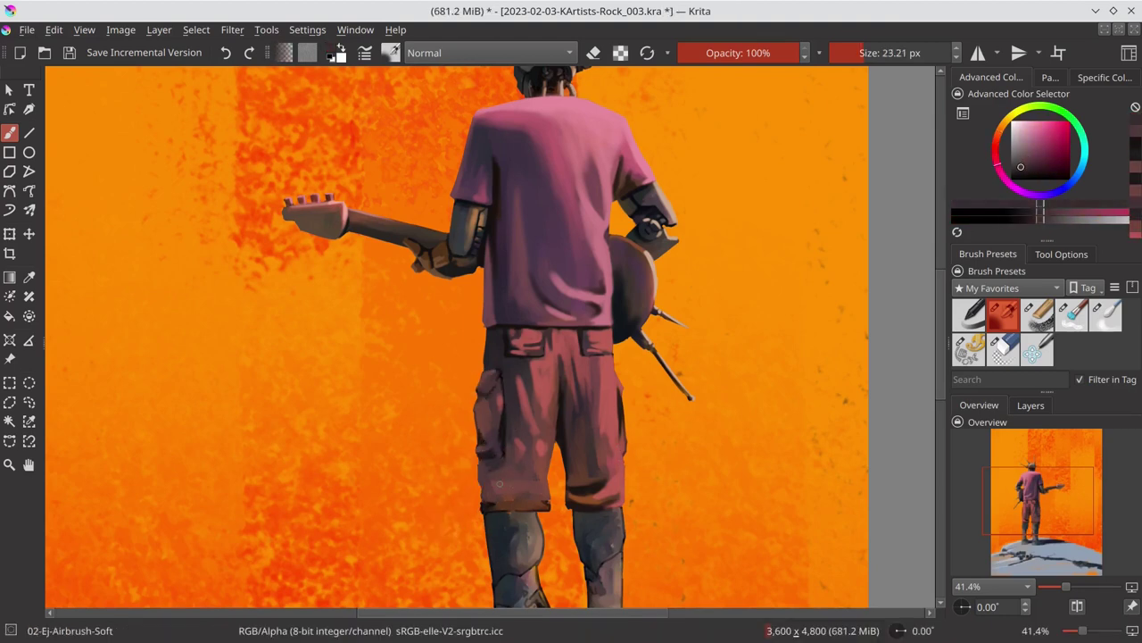
# Step: Sample dark reds and pink from the trousers, zoom to view the whole figure, and save
pyautogui.keyDown('ctrl'); pyautogui.click(498, 429); pyautogui.keyUp('ctrl')
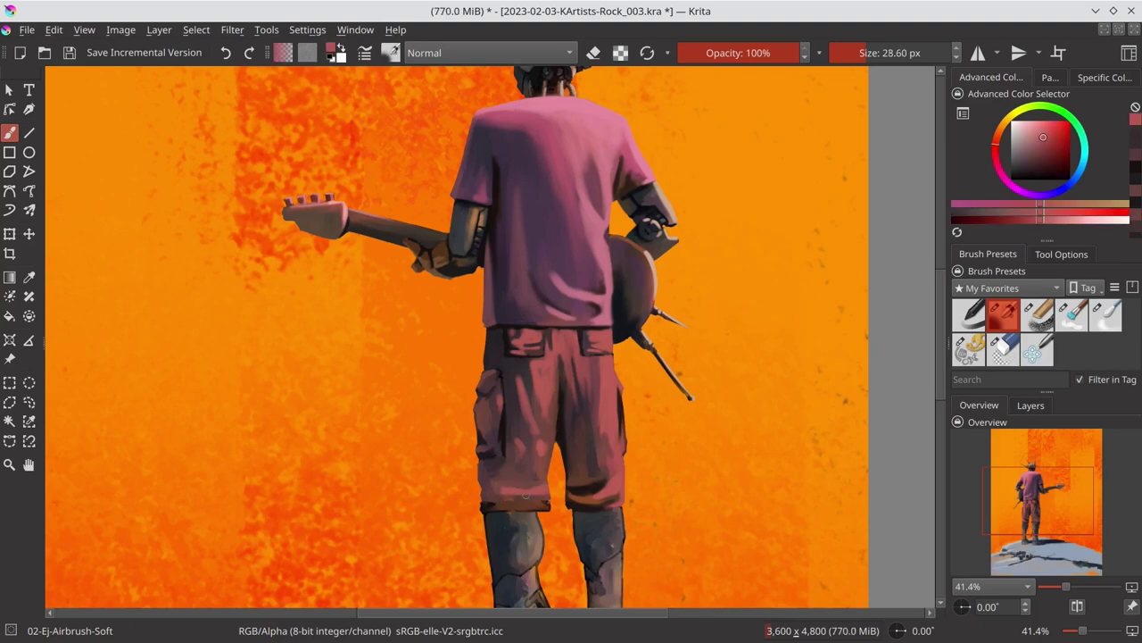
pyautogui.press(']')
pyautogui.keyDown('ctrl'); pyautogui.click(499, 503); pyautogui.keyUp('ctrl')
pyautogui.keyDown('ctrl'); pyautogui.click(536, 268); pyautogui.keyUp('ctrl')
pyautogui.scroll(-5, 535, 267)
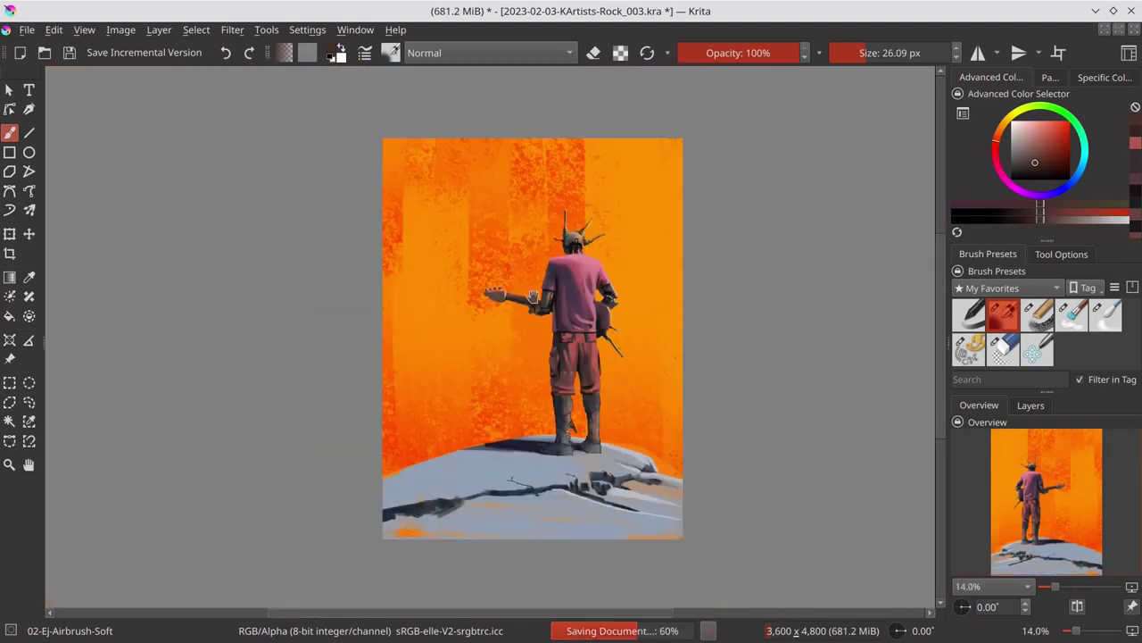
pyautogui.scroll(6, 536, 268)
pyautogui.scroll(-6, 594, 290)
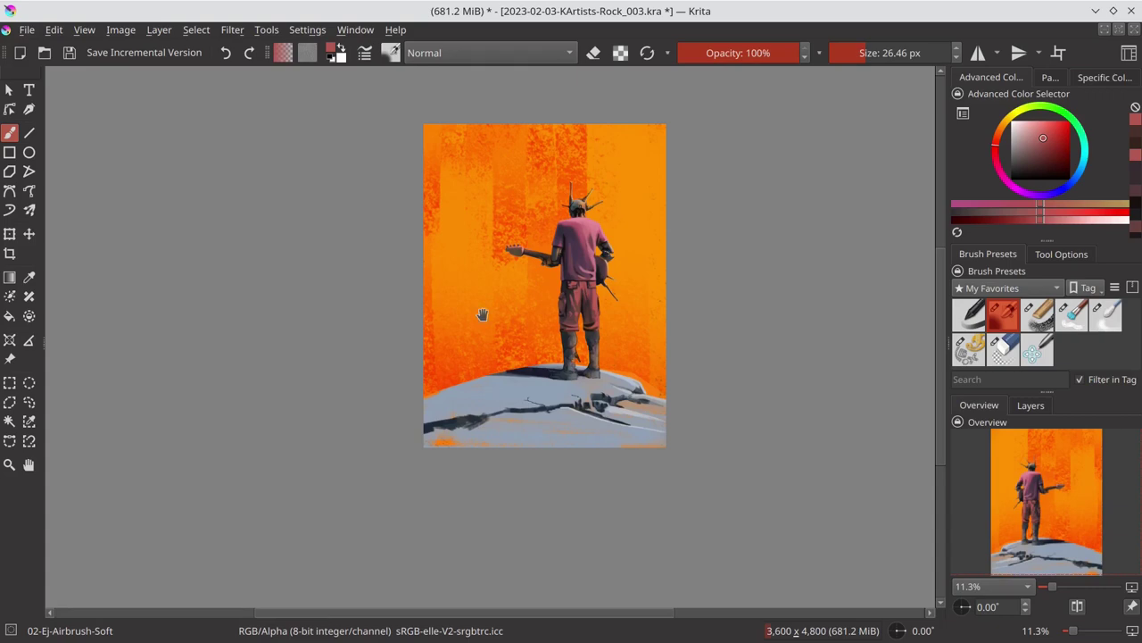
pyautogui.scroll(5, 482, 314)
pyautogui.keyDown('ctrl'); pyautogui.click(651, 331); pyautogui.keyUp('ctrl')
pyautogui.scroll(-6, 651, 330)
pyautogui.hotkey('ctrl', 's')
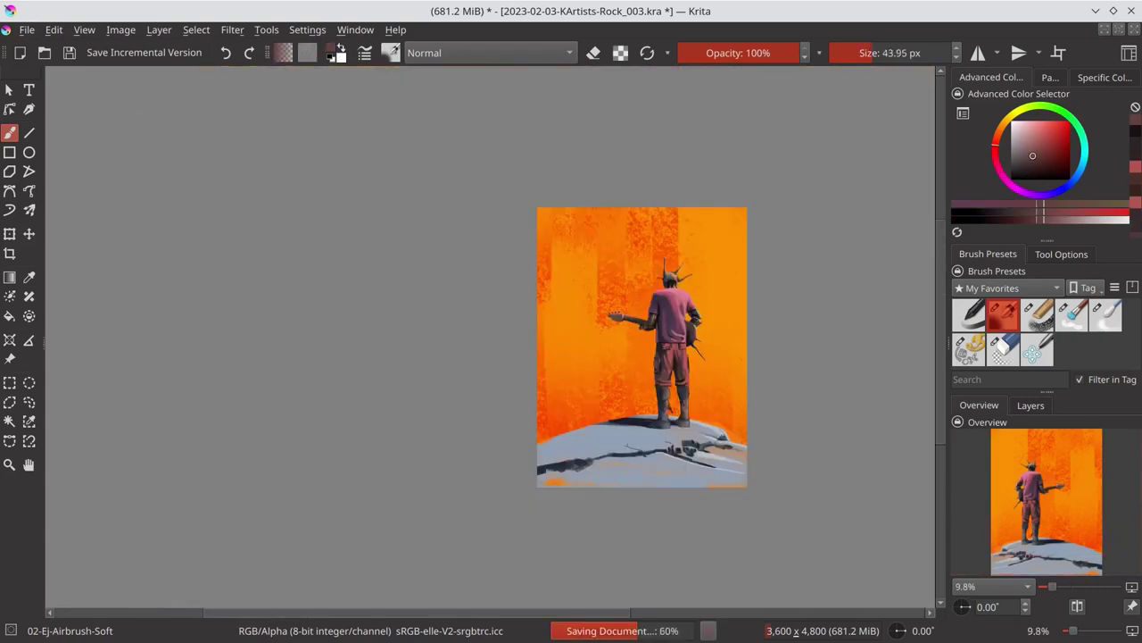
# Step: Lighten the right edge of the trousers with pink and save again
pyautogui.scroll(5, 672, 364)
pyautogui.keyDown('ctrl'); pyautogui.click(678, 241); pyautogui.keyUp('ctrl')
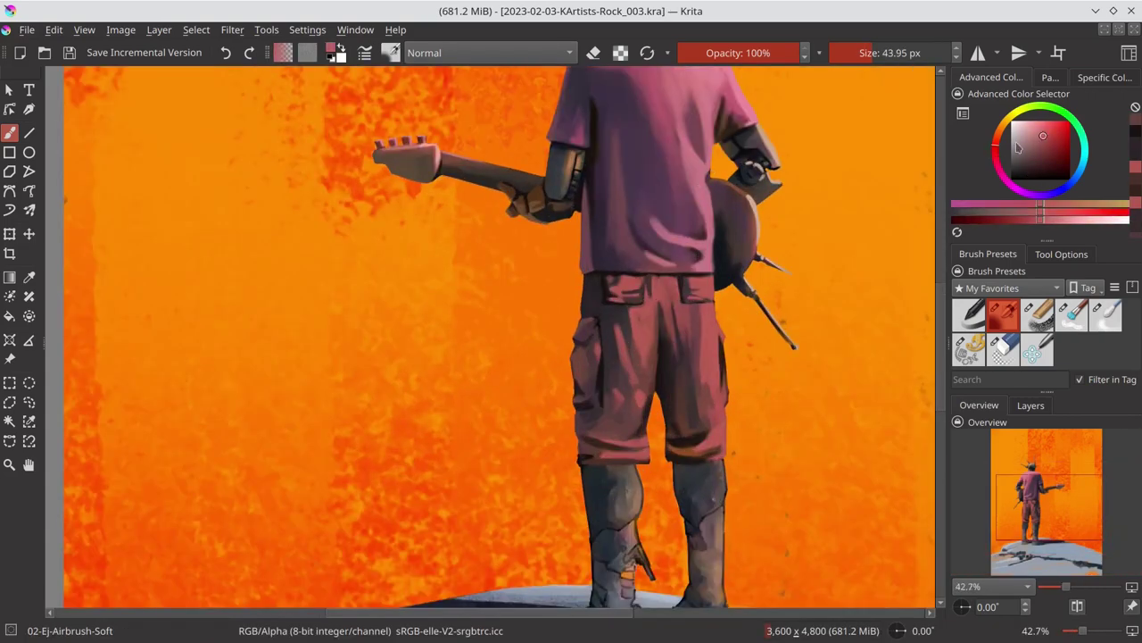
pyautogui.moveTo(645, 312); pyautogui.dragTo(629, 375)
pyautogui.moveTo(715, 312); pyautogui.dragTo(705, 416)
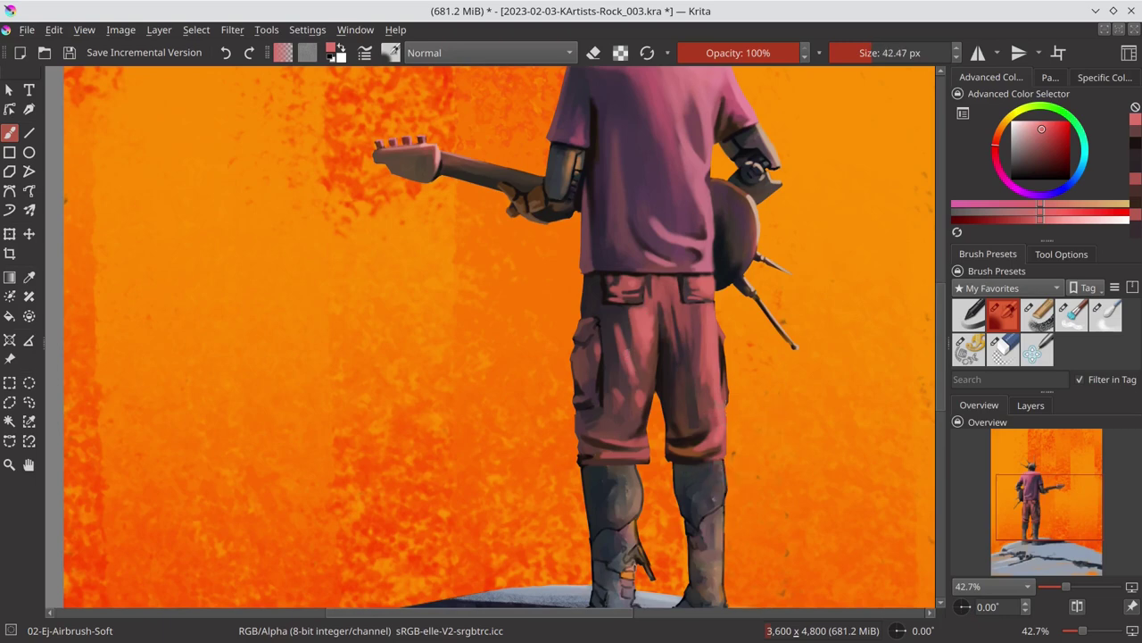
pyautogui.scroll(-3, 741, 375)
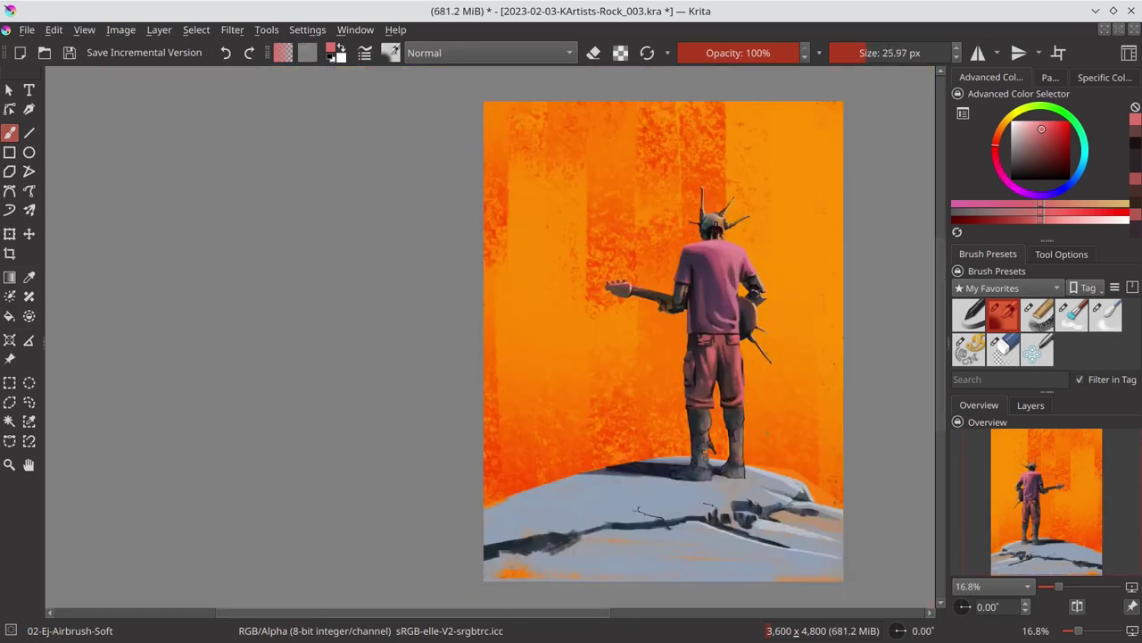
pyautogui.hotkey('ctrl', 's')
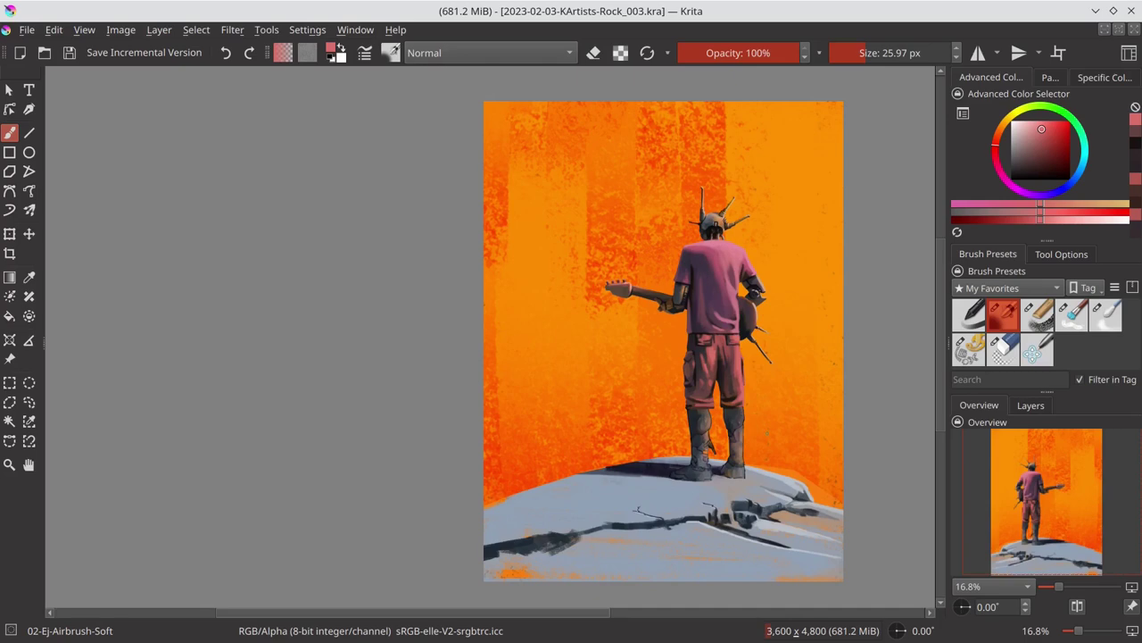
pyautogui.scroll(8, 704, 408)
# Step: Sample dark and bluish greys from the boots and paint a grey stroke on the left boot
pyautogui.keyDown('ctrl'); pyautogui.click(526, 379); pyautogui.keyUp('ctrl')
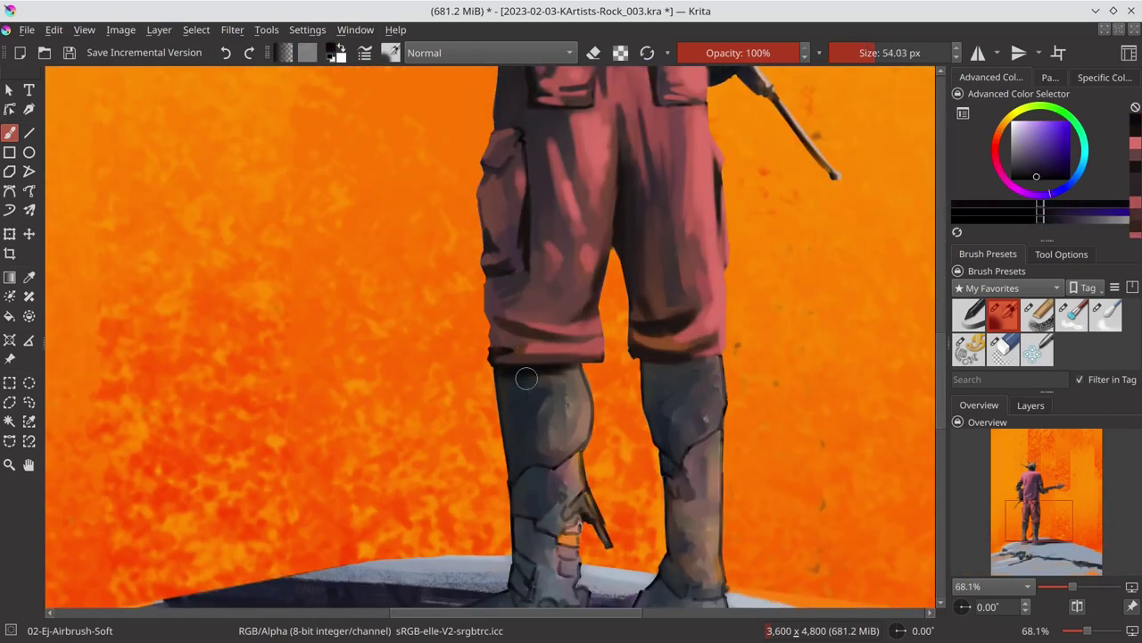
pyautogui.press('[')
pyautogui.press('[')
pyautogui.keyDown('ctrl'); pyautogui.click(660, 392); pyautogui.keyUp('ctrl')
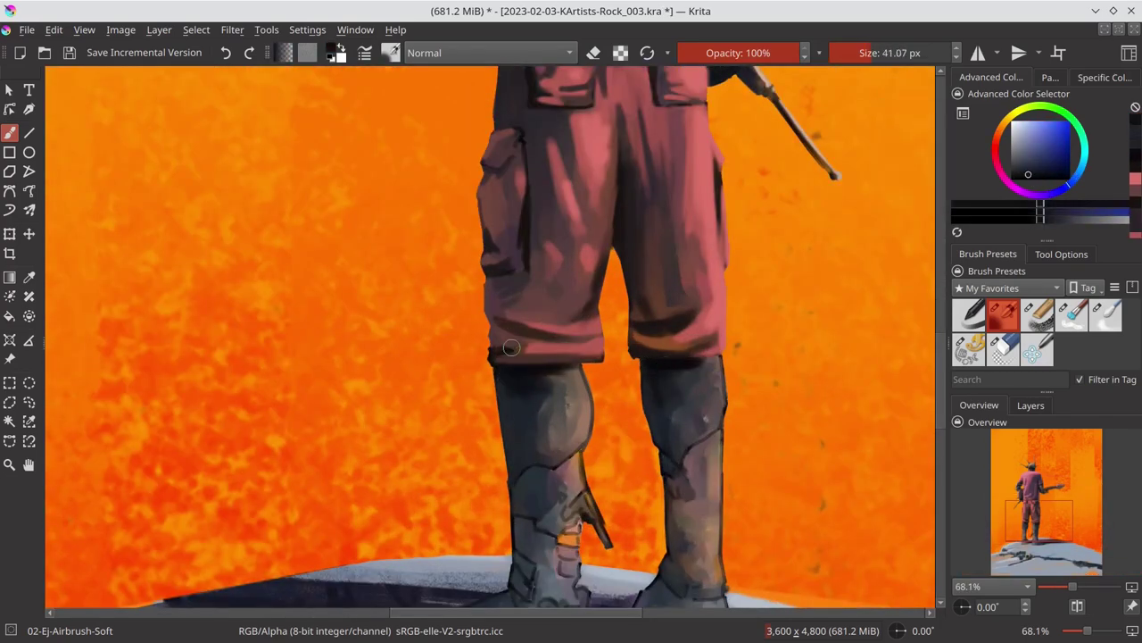
pyautogui.press(']')
pyautogui.keyDown('ctrl'); pyautogui.click(536, 419); pyautogui.keyUp('ctrl')
pyautogui.moveTo(535, 473); pyautogui.dragTo(593, 408)
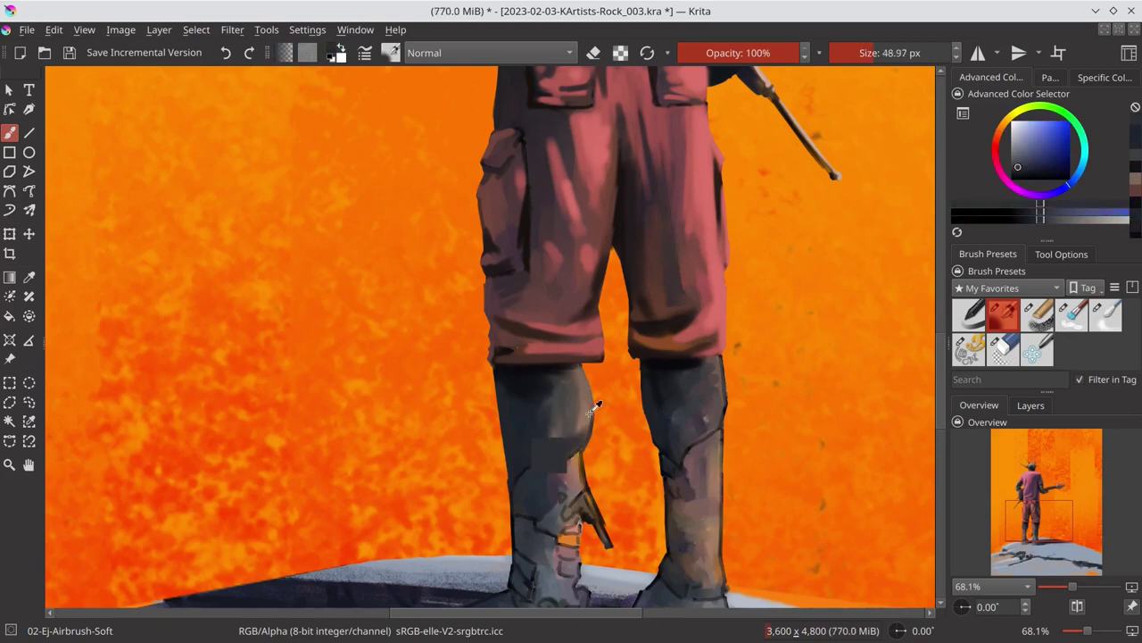
pyautogui.keyDown('ctrl'); pyautogui.click(660, 460); pyautogui.keyUp('ctrl')
pyautogui.moveTo(684, 478); pyautogui.dragTo(656, 424)
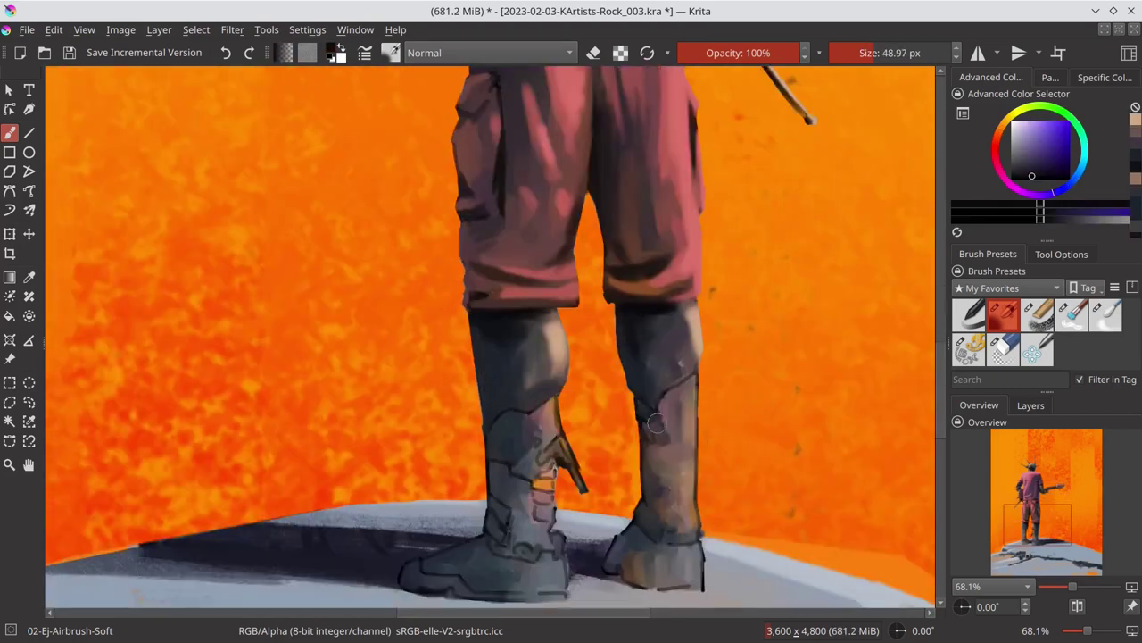
# Step: Use a smaller brush to add bluish-grey and pinkish-grey detail to the left boot
pyautogui.press('[')
pyautogui.press('[')
pyautogui.press('[')
pyautogui.keyDown('ctrl'); pyautogui.click(656, 423); pyautogui.keyUp('ctrl')
pyautogui.keyDown('ctrl'); pyautogui.click(536, 437); pyautogui.keyUp('ctrl')
pyautogui.press('[')
pyautogui.press('[')
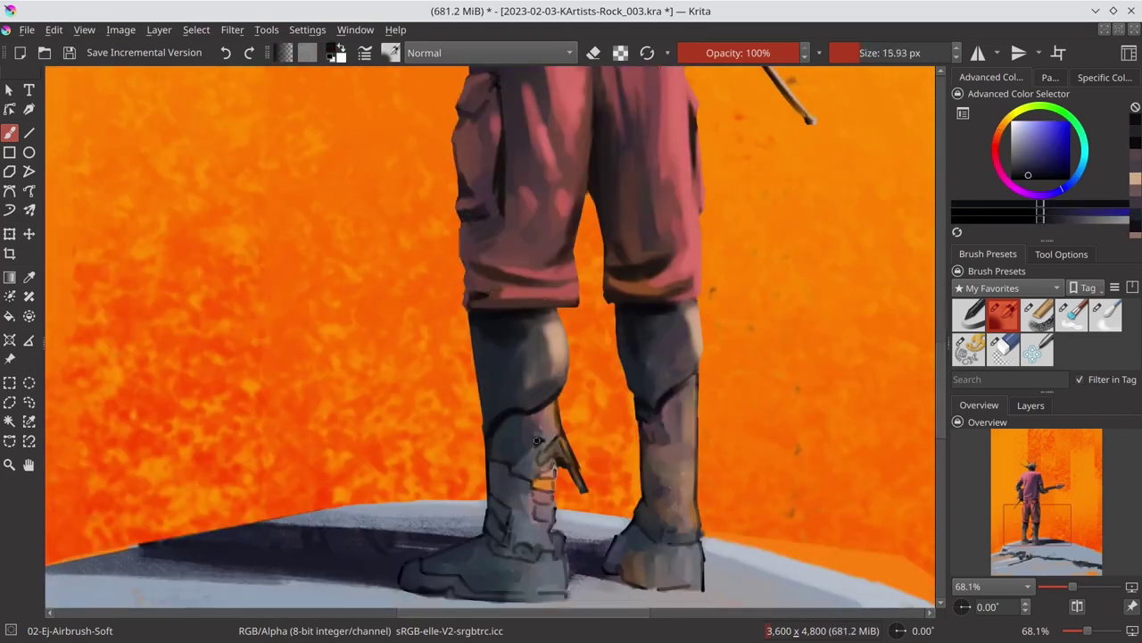
pyautogui.keyDown('ctrl'); pyautogui.click(537, 440); pyautogui.keyUp('ctrl')
pyautogui.keyDown('ctrl'); pyautogui.click(502, 465); pyautogui.keyUp('ctrl')
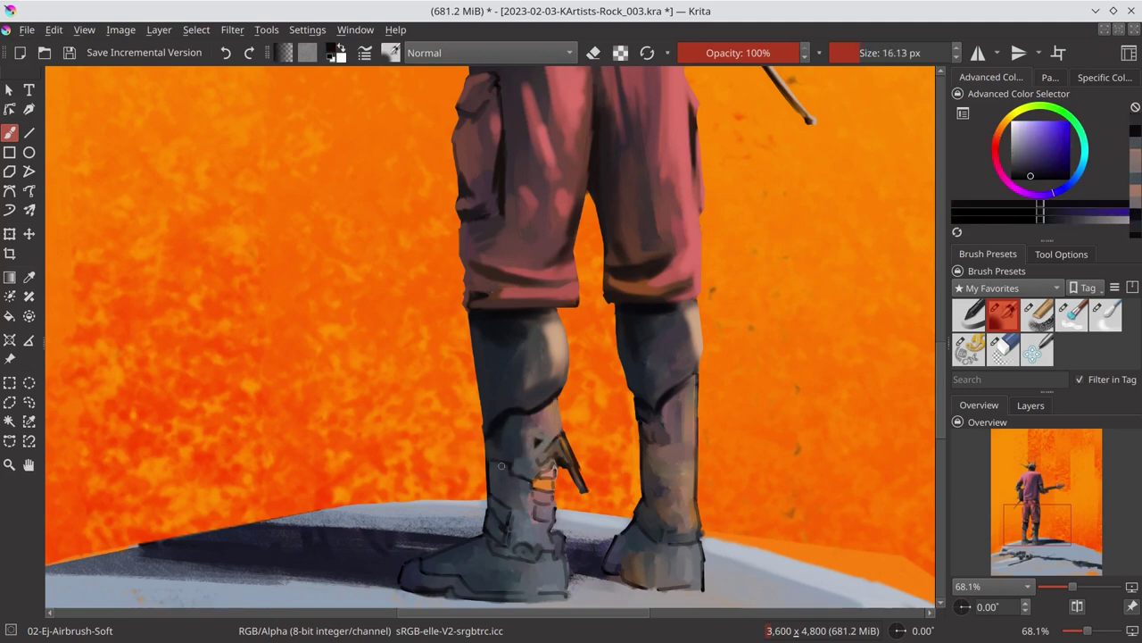
pyautogui.keyDown('ctrl'); pyautogui.click(501, 465); pyautogui.keyUp('ctrl')
pyautogui.press('[')
pyautogui.press('[')
pyautogui.press('[')
pyautogui.keyDown('ctrl'); pyautogui.click(503, 468); pyautogui.keyUp('ctrl')
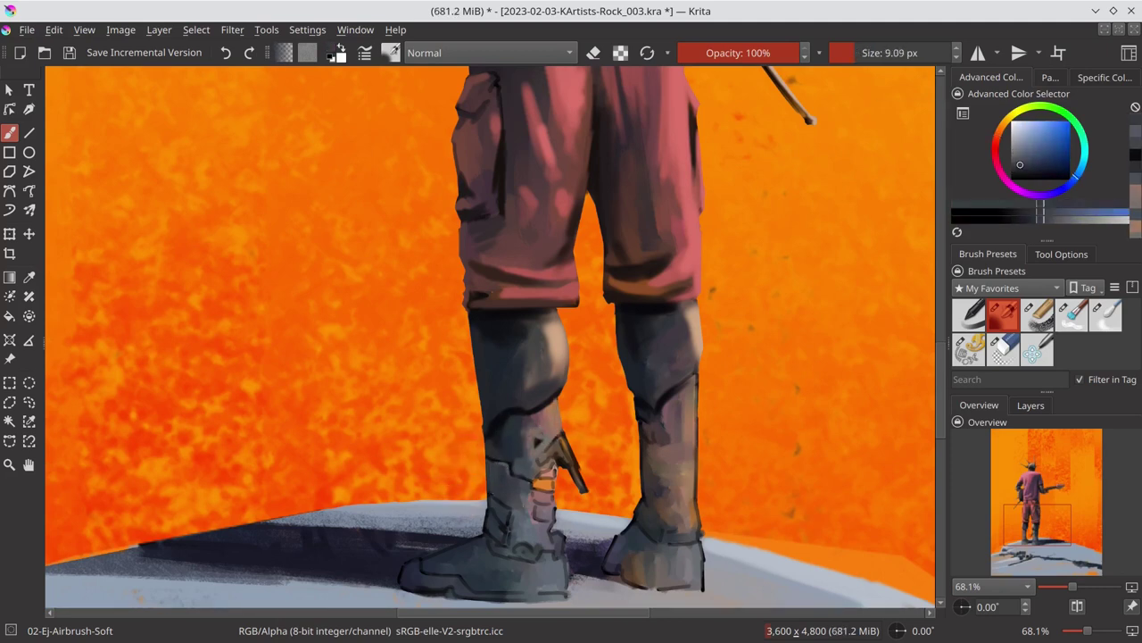
pyautogui.keyDown('ctrl'); pyautogui.click(536, 455); pyautogui.keyUp('ctrl')
pyautogui.press('[')
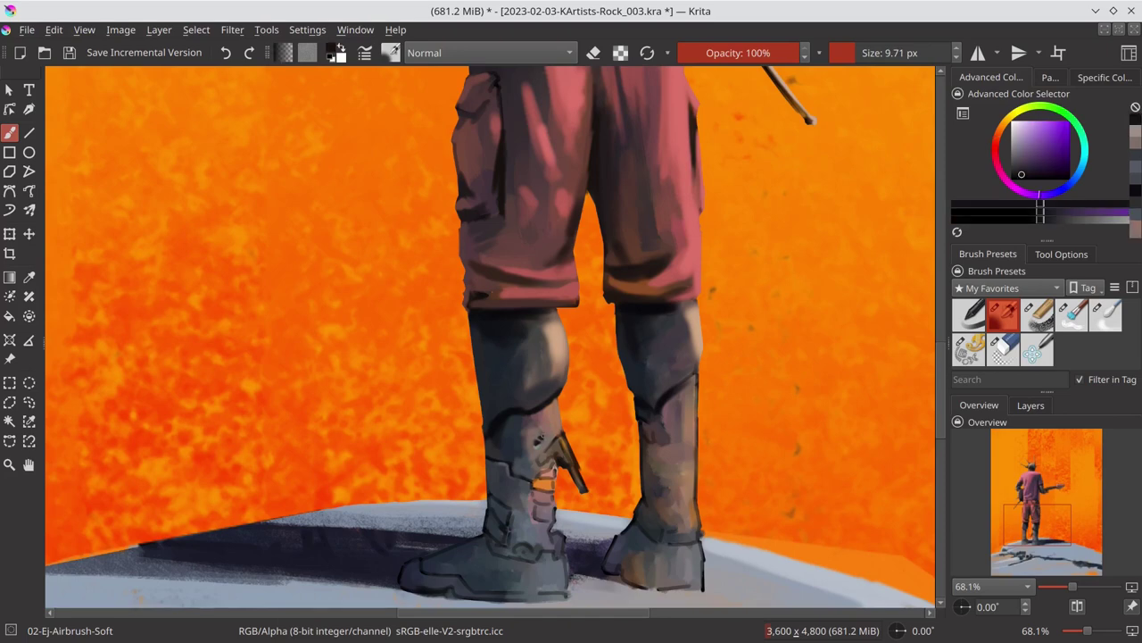
pyautogui.keyDown('ctrl'); pyautogui.click(517, 467); pyautogui.keyUp('ctrl')
# Step: Pick dark shading and light brownish-orange tones from the boots and legs with a smaller brush
pyautogui.press(']')
pyautogui.press(']')
pyautogui.press(']')
pyautogui.keyDown('ctrl'); pyautogui.click(522, 356); pyautogui.keyUp('ctrl')
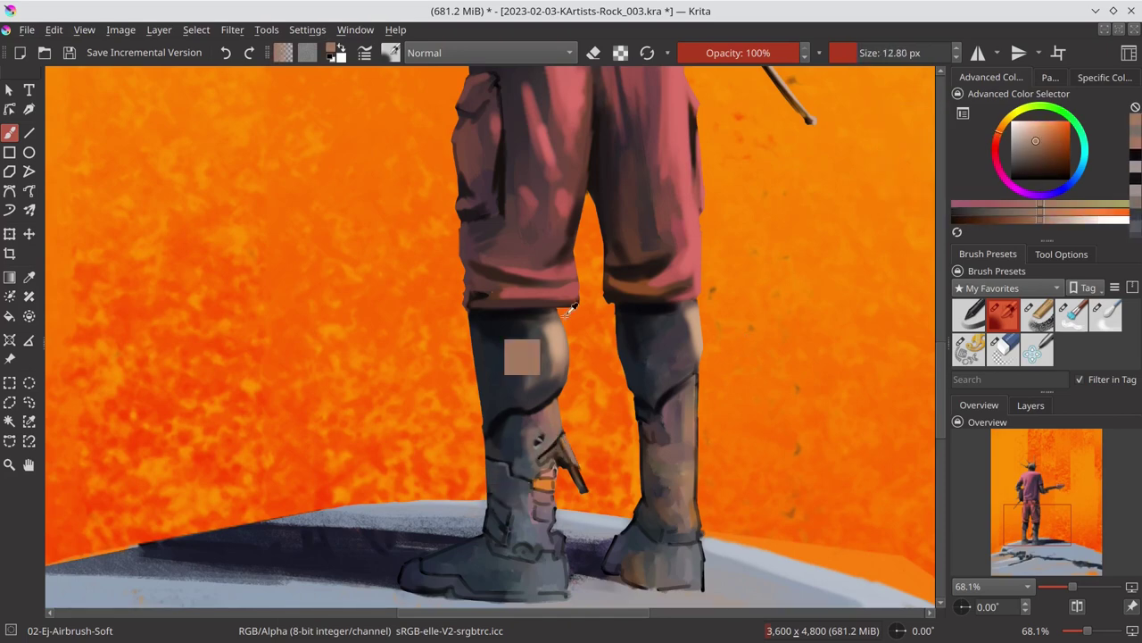
pyautogui.moveTo(783, 81)
pyautogui.mouseDown()
pyautogui.moveTo(734, 308)
pyautogui.moveTo(760, 17)
pyautogui.mouseUp()
pyautogui.press(']')
pyautogui.keyDown('ctrl'); pyautogui.click(509, 411); pyautogui.keyUp('ctrl')
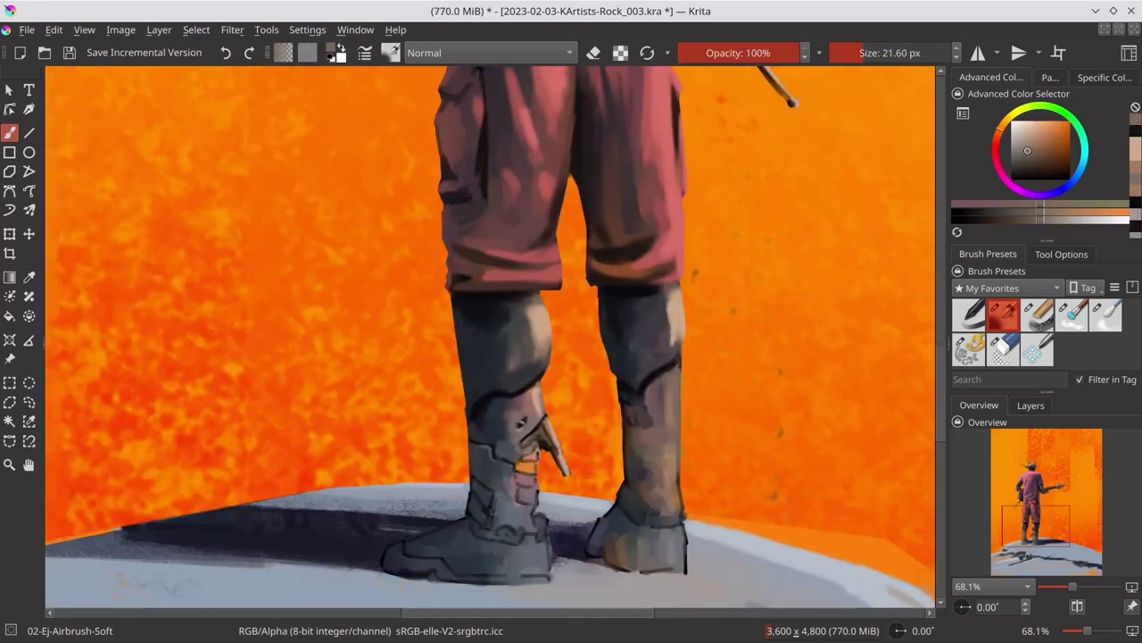
pyautogui.keyDown('ctrl'); pyautogui.click(510, 410); pyautogui.keyUp('ctrl')
pyautogui.keyDown('ctrl'); pyautogui.click(544, 435); pyautogui.keyUp('ctrl')
pyautogui.press('[')
pyautogui.press('[')
pyautogui.keyDown('ctrl'); pyautogui.click(544, 435); pyautogui.keyUp('ctrl')
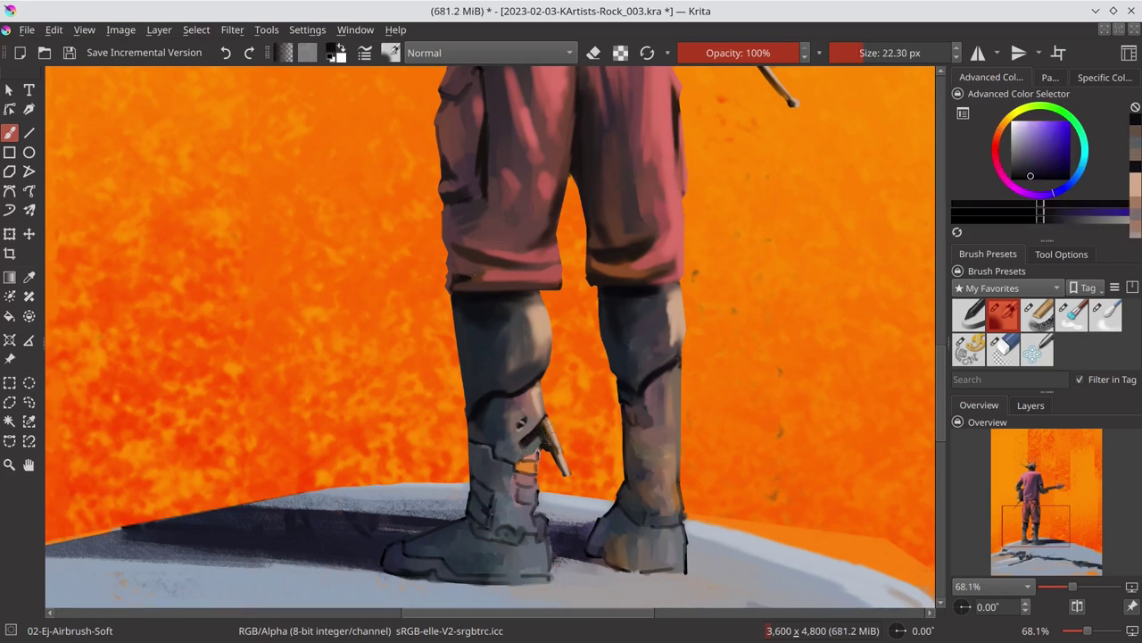
pyautogui.keyDown('ctrl'); pyautogui.click(544, 436); pyautogui.keyUp('ctrl')
pyautogui.keyDown('ctrl'); pyautogui.click(544, 436); pyautogui.keyUp('ctrl')
pyautogui.press('[')
# Step: Add light blue highlights and dark purple panel lines to the boot
pyautogui.keyDown('ctrl'); pyautogui.click(535, 441); pyautogui.keyUp('ctrl')
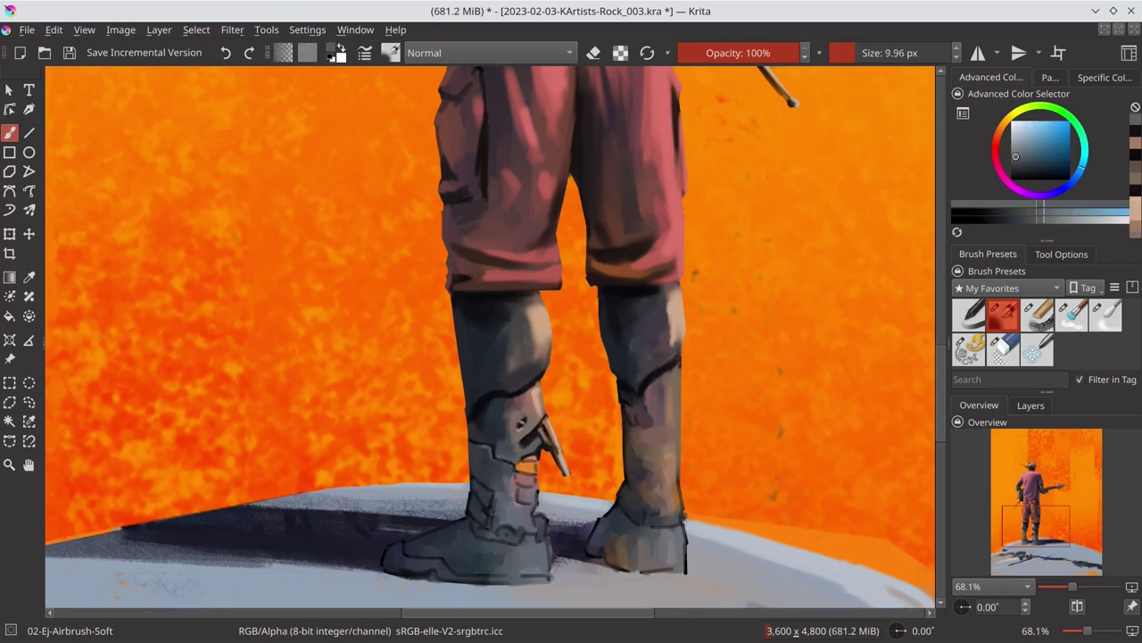
pyautogui.press('[')
pyautogui.keyDown('ctrl'); pyautogui.click(536, 441); pyautogui.keyUp('ctrl')
pyautogui.keyDown('ctrl'); pyautogui.click(536, 442); pyautogui.keyUp('ctrl')
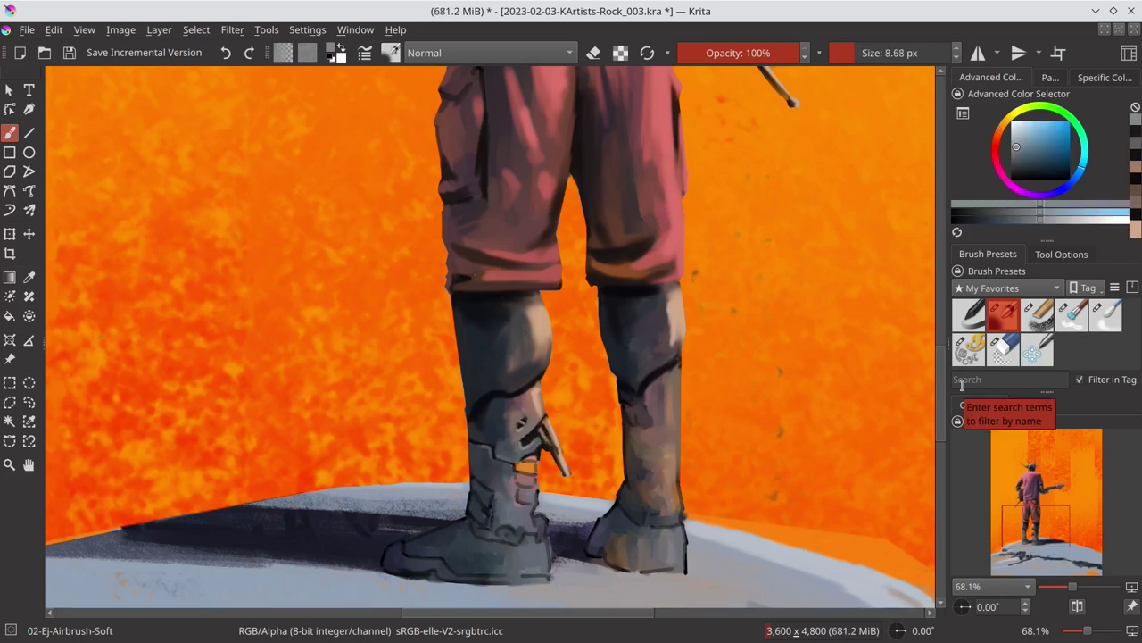
pyautogui.keyDown('ctrl'); pyautogui.click(523, 459); pyautogui.keyUp('ctrl')
pyautogui.press(']')
pyautogui.keyDown('ctrl'); pyautogui.click(527, 464); pyautogui.keyUp('ctrl')
pyautogui.keyDown('ctrl'); pyautogui.click(522, 464); pyautogui.keyUp('ctrl')
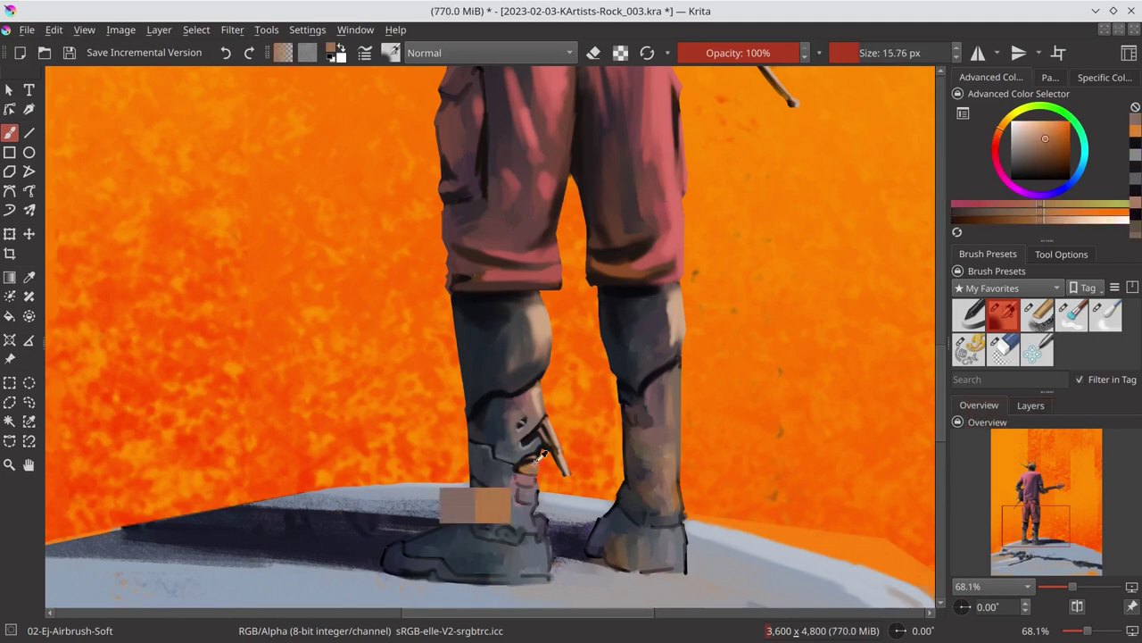
pyautogui.keyDown('ctrl'); pyautogui.click(518, 465); pyautogui.keyUp('ctrl')
pyautogui.keyDown('ctrl'); pyautogui.click(514, 465); pyautogui.keyUp('ctrl')
pyautogui.keyDown('ctrl'); pyautogui.click(516, 473); pyautogui.keyUp('ctrl')
pyautogui.keyDown('ctrl'); pyautogui.click(520, 486); pyautogui.keyUp('ctrl')
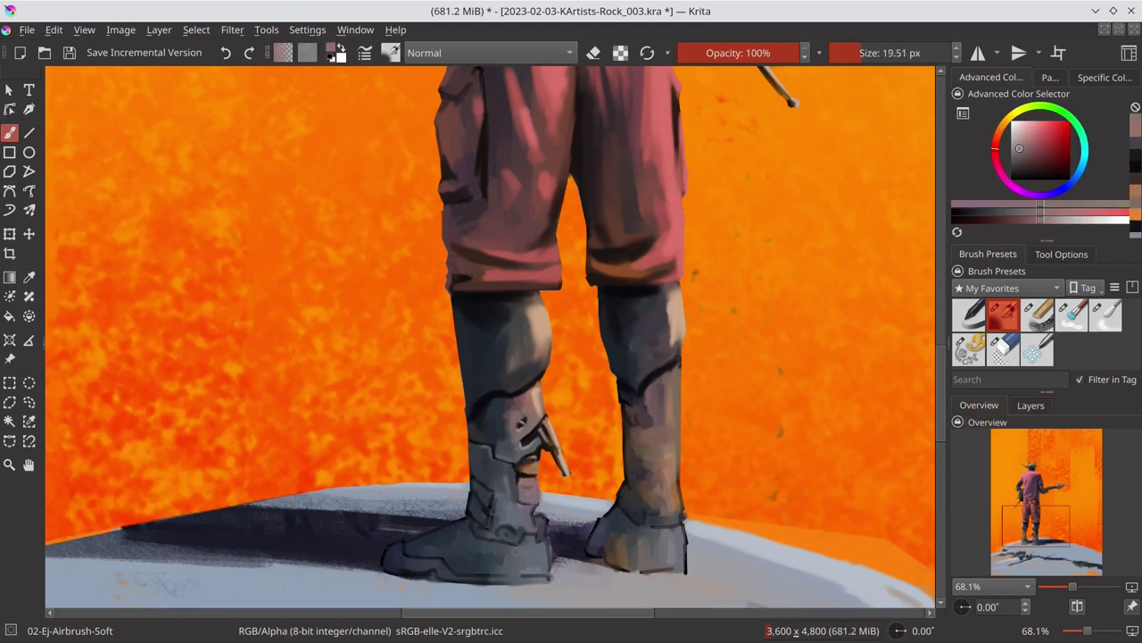
# Step: Add fine light lavender highlights to the boot plating
pyautogui.press('[')
pyautogui.keyDown('ctrl'); pyautogui.click(522, 489); pyautogui.keyUp('ctrl')
pyautogui.keyDown('ctrl'); pyautogui.click(479, 523); pyautogui.keyUp('ctrl')
pyautogui.keyDown('ctrl'); pyautogui.click(482, 522); pyautogui.keyUp('ctrl')
pyautogui.press(']')
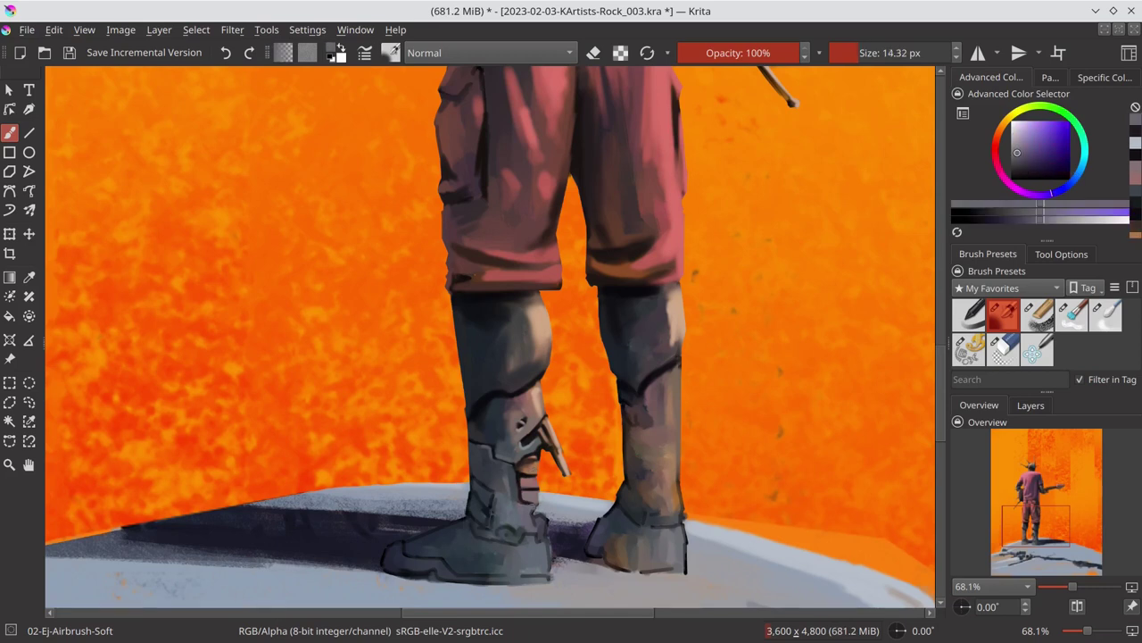
pyautogui.keyDown('ctrl'); pyautogui.click(487, 518); pyautogui.keyUp('ctrl')
pyautogui.press('[')
pyautogui.press('[')
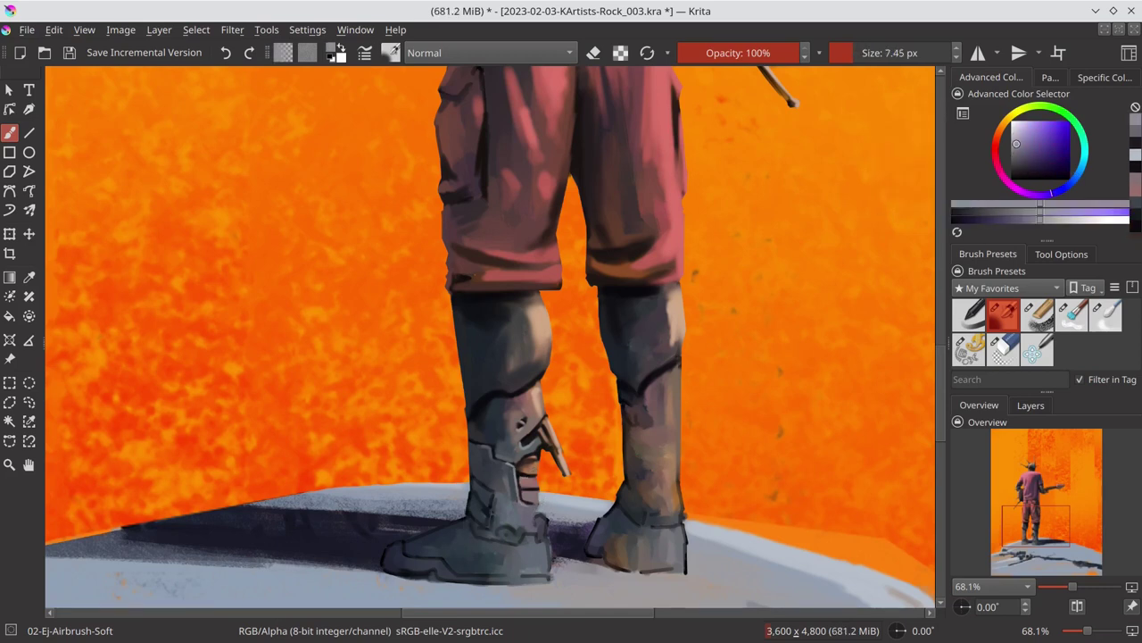
pyautogui.keyDown('ctrl'); pyautogui.click(515, 470); pyautogui.keyUp('ctrl')
pyautogui.keyDown('ctrl'); pyautogui.click(515, 470); pyautogui.keyUp('ctrl')
pyautogui.press(']')
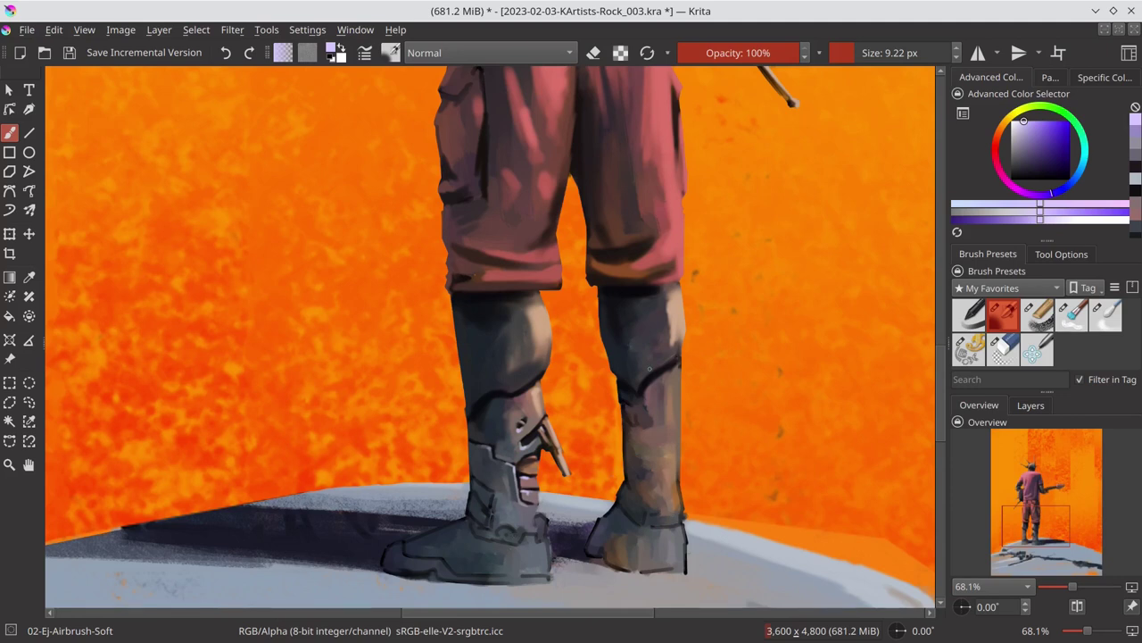
# Step: Darken the outline along the top of the right boot with a dark blue-purple
pyautogui.keyDown('ctrl'); pyautogui.click(601, 429); pyautogui.keyUp('ctrl')
pyautogui.press(']')
pyautogui.keyDown('ctrl'); pyautogui.click(602, 429); pyautogui.keyUp('ctrl')
pyautogui.keyDown('ctrl'); pyautogui.click(601, 428); pyautogui.keyUp('ctrl')
pyautogui.press(']')
pyautogui.press(']')
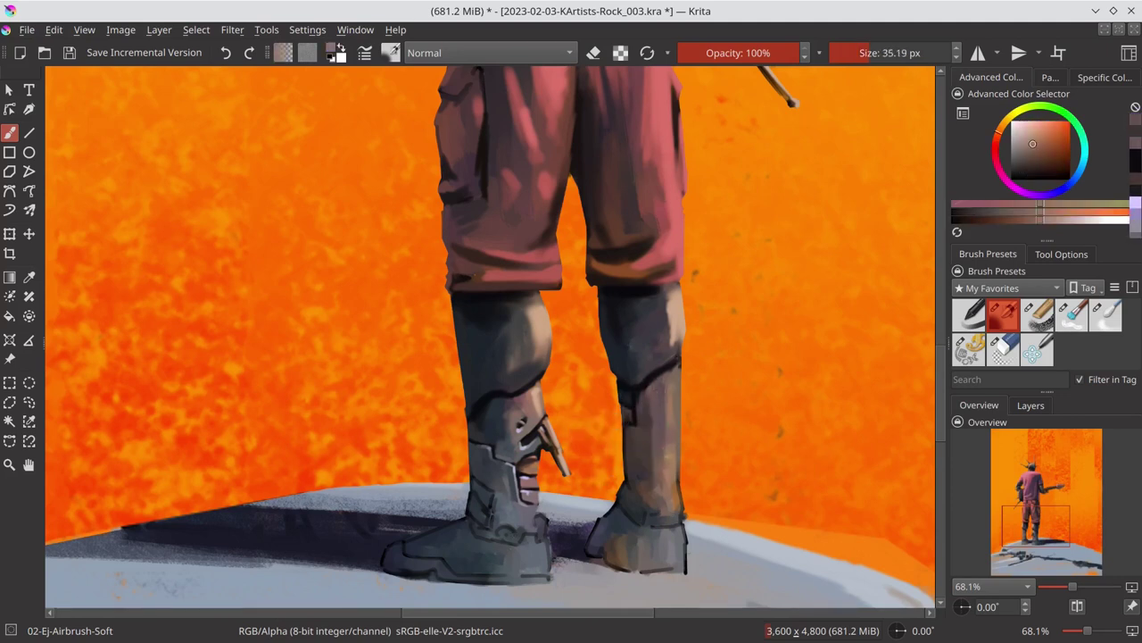
pyautogui.keyDown('ctrl'); pyautogui.click(636, 517); pyautogui.keyUp('ctrl')
pyautogui.keyDown('ctrl'); pyautogui.click(636, 518); pyautogui.keyUp('ctrl')
pyautogui.press('[')
pyautogui.press('[')
pyautogui.press('[')
pyautogui.keyDown('ctrl'); pyautogui.click(630, 376); pyautogui.keyUp('ctrl')
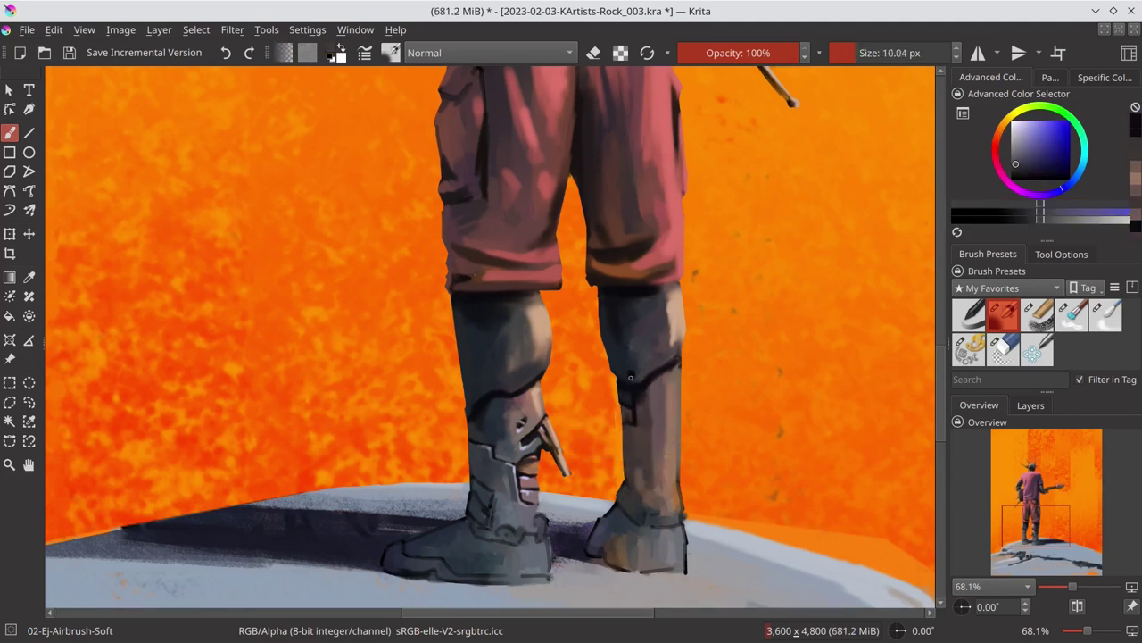
pyautogui.keyDown('ctrl'); pyautogui.click(640, 526); pyautogui.keyUp('ctrl')
pyautogui.press(']')
pyautogui.moveTo(644, 510); pyautogui.dragTo(684, 523)
# Step: Add light tan highlights to the right boot and outline its sole in near-black
pyautogui.keyDown('ctrl'); pyautogui.click(640, 530); pyautogui.keyUp('ctrl')
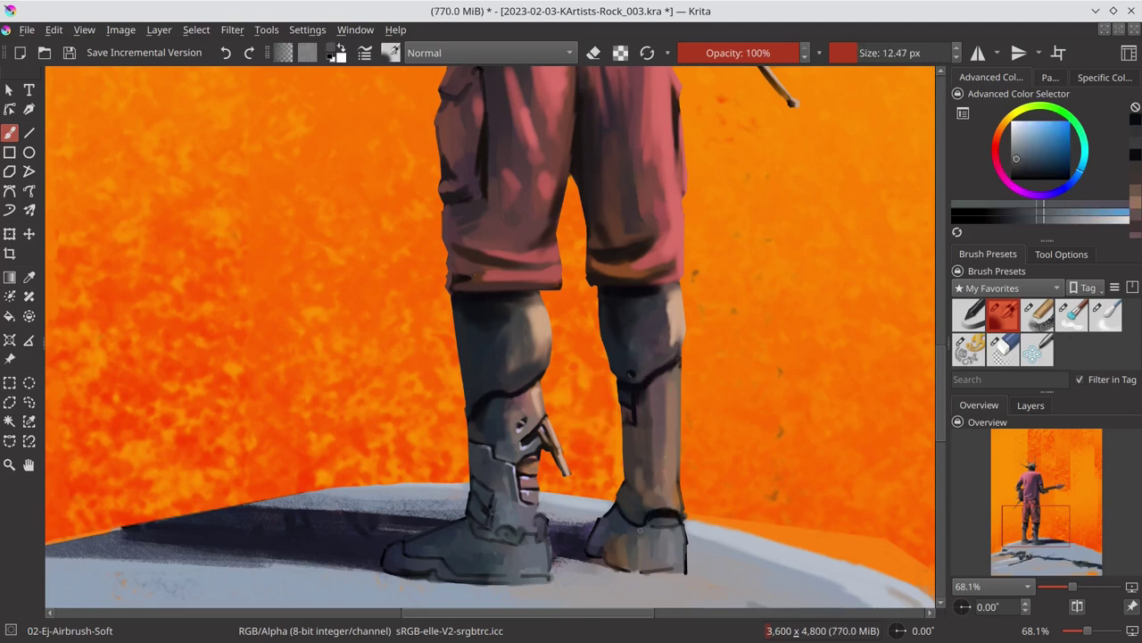
pyautogui.keyDown('ctrl'); pyautogui.click(640, 530); pyautogui.keyUp('ctrl')
pyautogui.keyDown('ctrl'); pyautogui.click(652, 518); pyautogui.keyUp('ctrl')
pyautogui.press(']')
pyautogui.press(']')
pyautogui.press(']')
pyautogui.keyDown('ctrl'); pyautogui.click(671, 500); pyautogui.keyUp('ctrl')
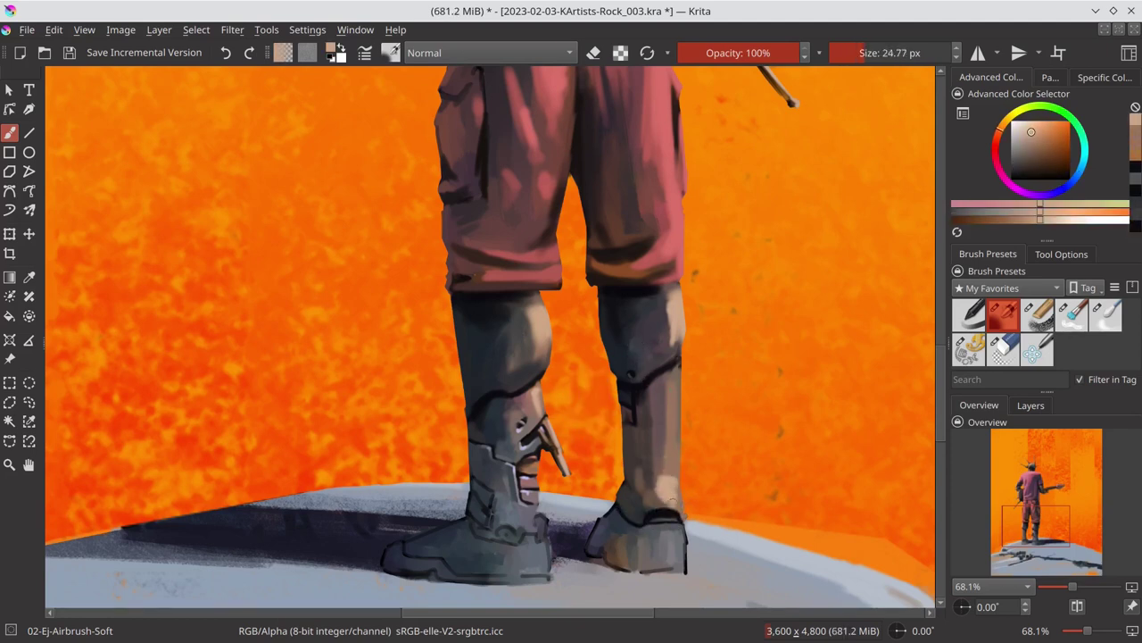
pyautogui.press(']')
pyautogui.press(']')
pyautogui.keyDown('ctrl'); pyautogui.click(669, 549); pyautogui.keyUp('ctrl')
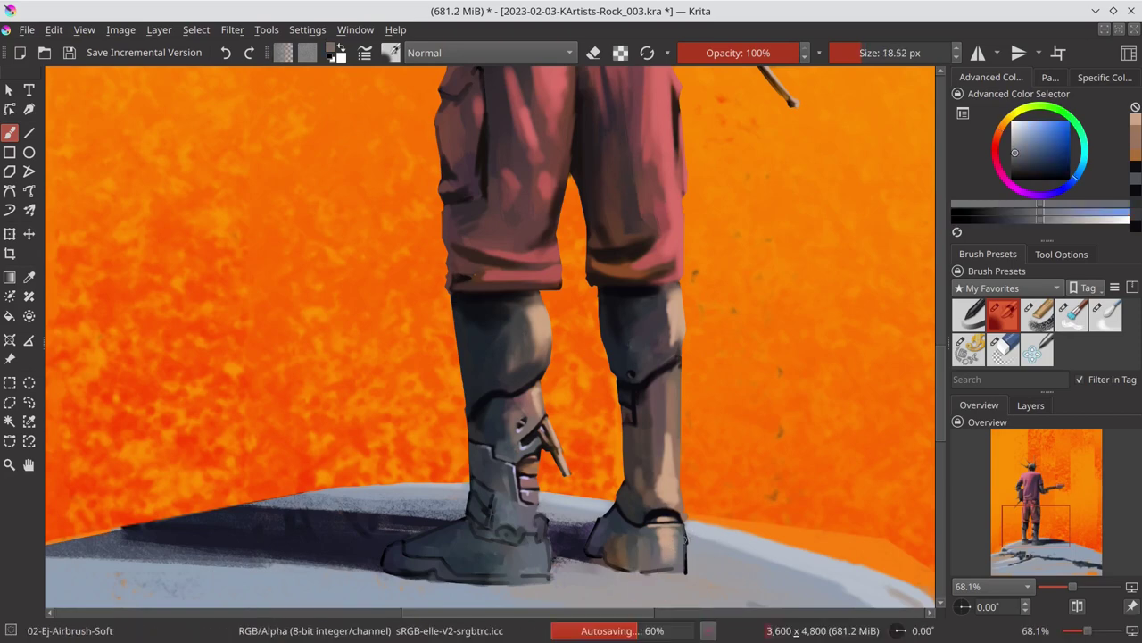
pyautogui.keyDown('ctrl'); pyautogui.click(615, 553); pyautogui.keyUp('ctrl')
pyautogui.moveTo(594, 560); pyautogui.dragTo(686, 570)
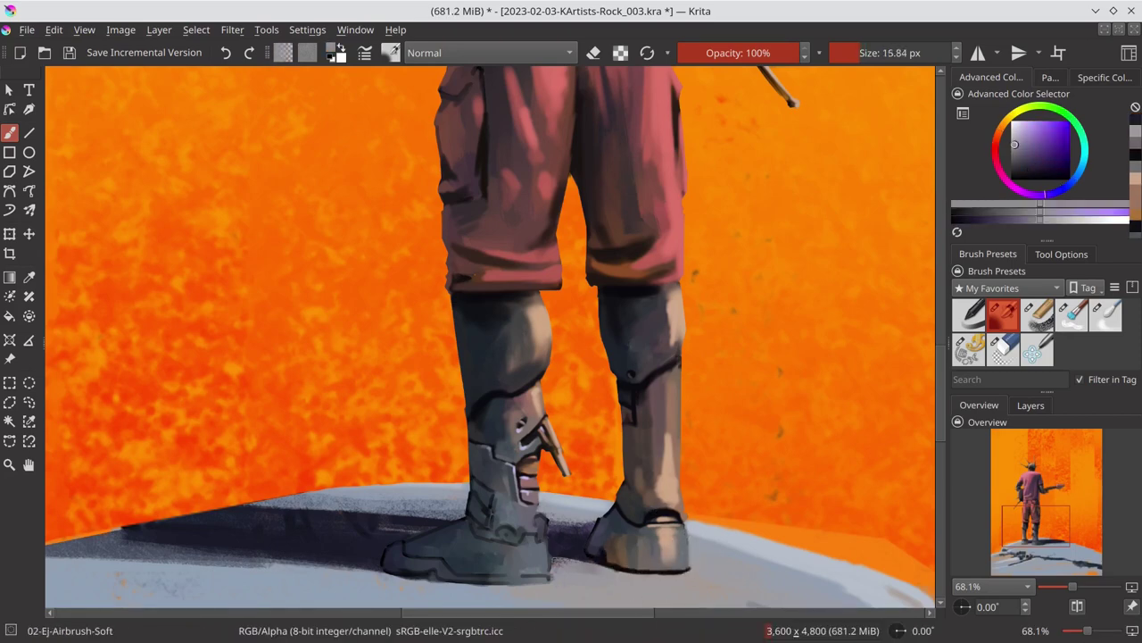
# Step: Save the painting and fit the whole canvas in view
pyautogui.keyDown('ctrl'); pyautogui.click(610, 512); pyautogui.keyUp('ctrl')
pyautogui.hotkey('ctrl', 's')
pyautogui.press('[')
pyautogui.press('[')
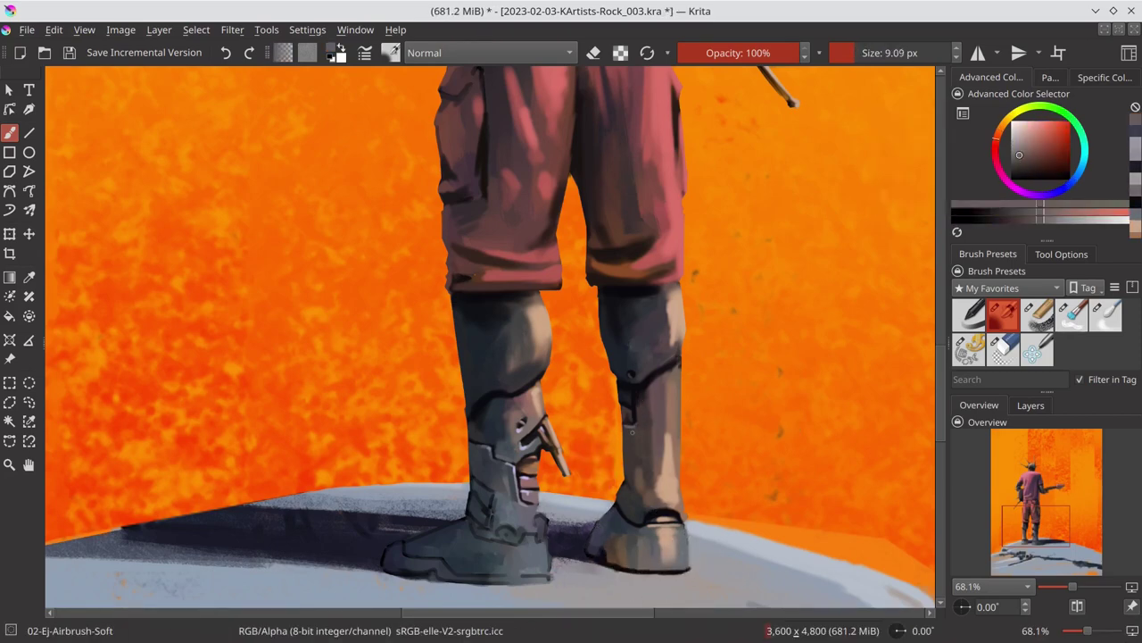
pyautogui.press('2')
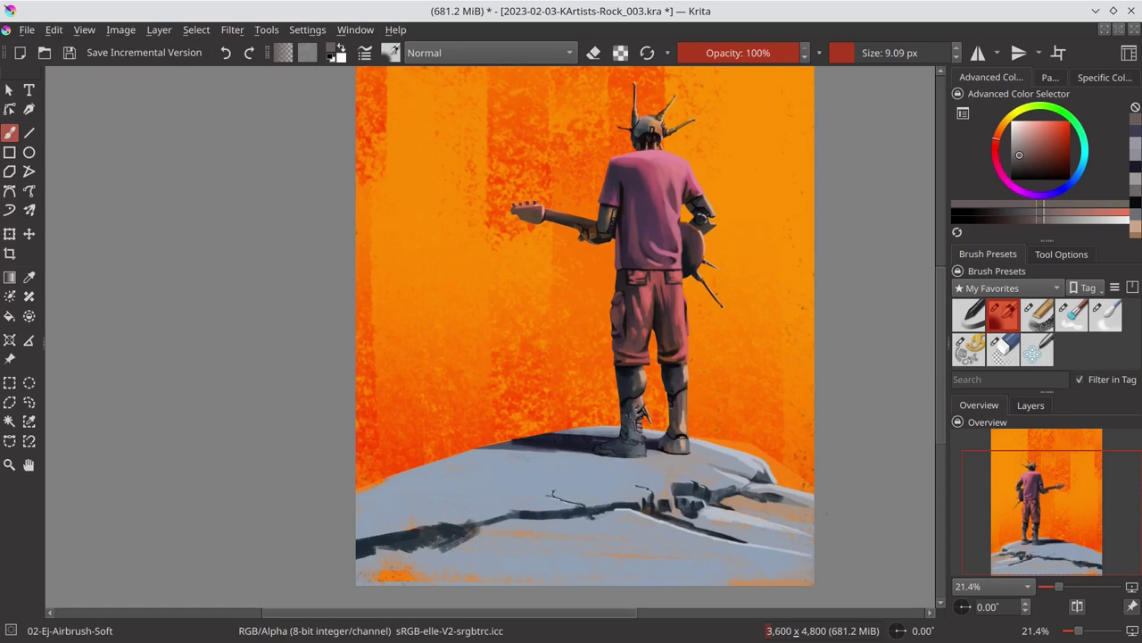
# Step: Save the painting again and mirror the view horizontally
pyautogui.hotkey('ctrl', 's')
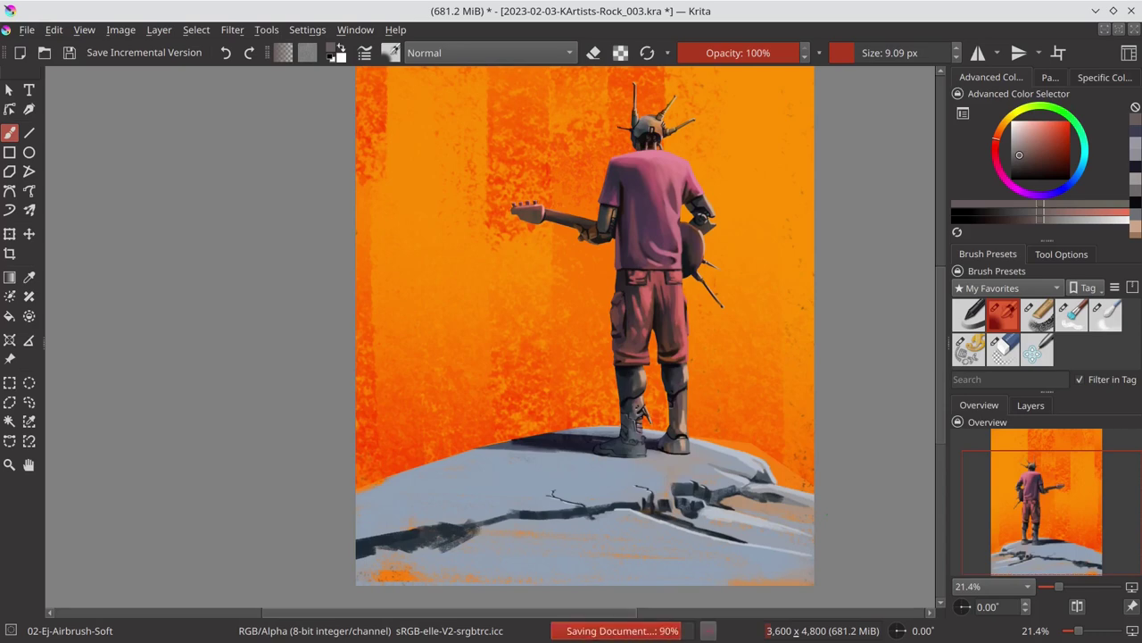
pyautogui.press('-')
pyautogui.press('-')
pyautogui.press('m')
# Step: Make Filter Layer 11 visible to warm the colours, then return to the Overview
pyautogui.click(1031, 405)
pyautogui.click(960, 507)
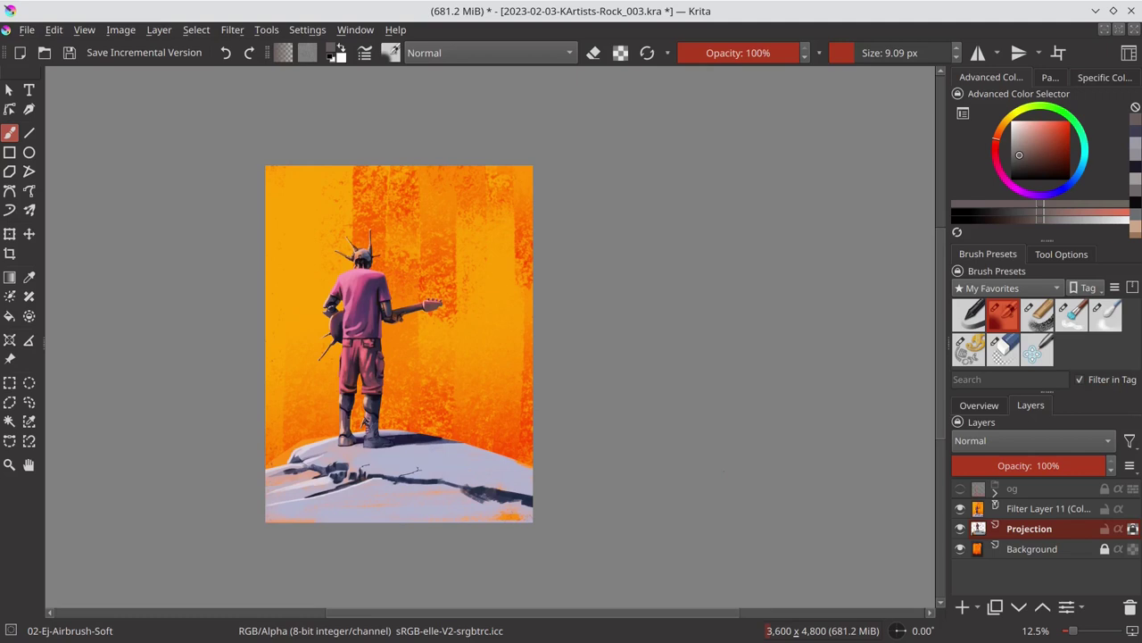
pyautogui.click(986, 408)
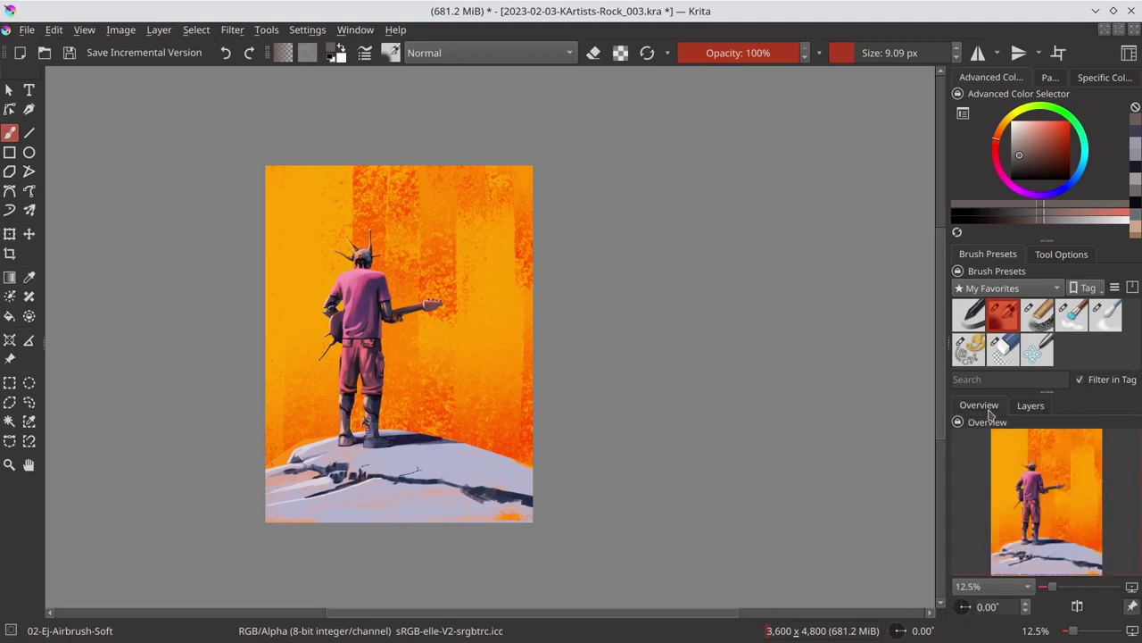